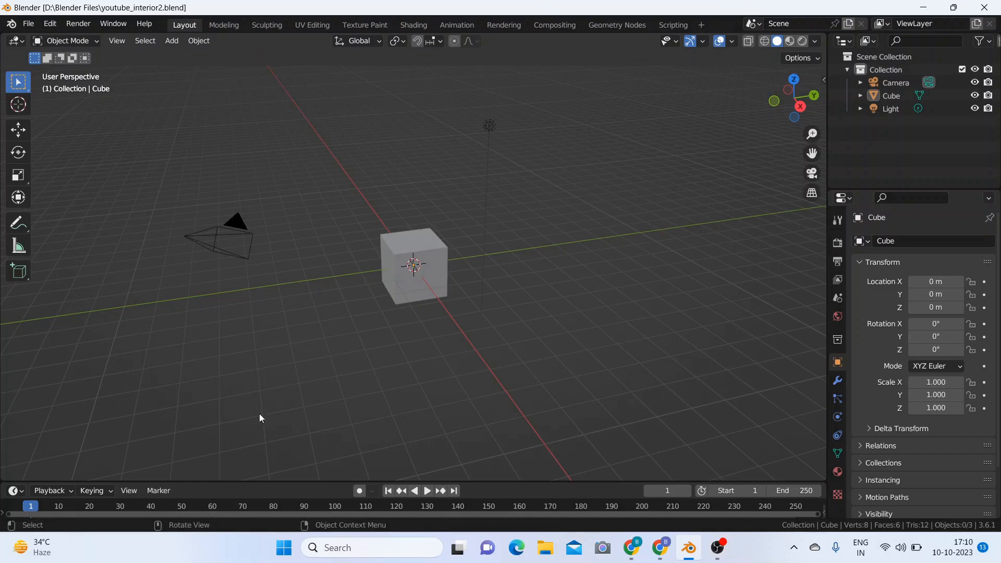
# Step: Delete the default camera and light from the scene
pyautogui.click(217, 247)
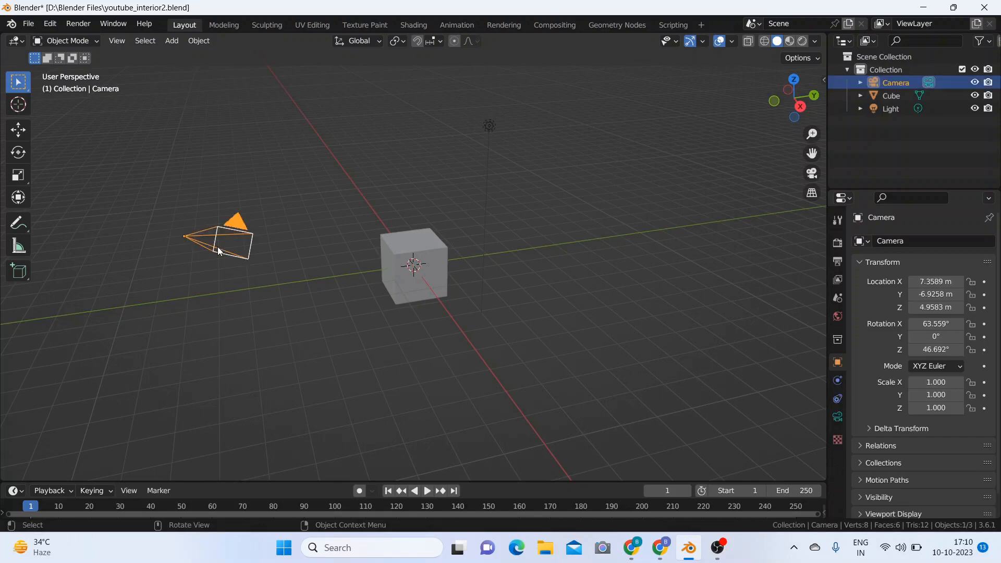
pyautogui.keyDown('shift'); pyautogui.click(489, 127); pyautogui.keyUp('shift')
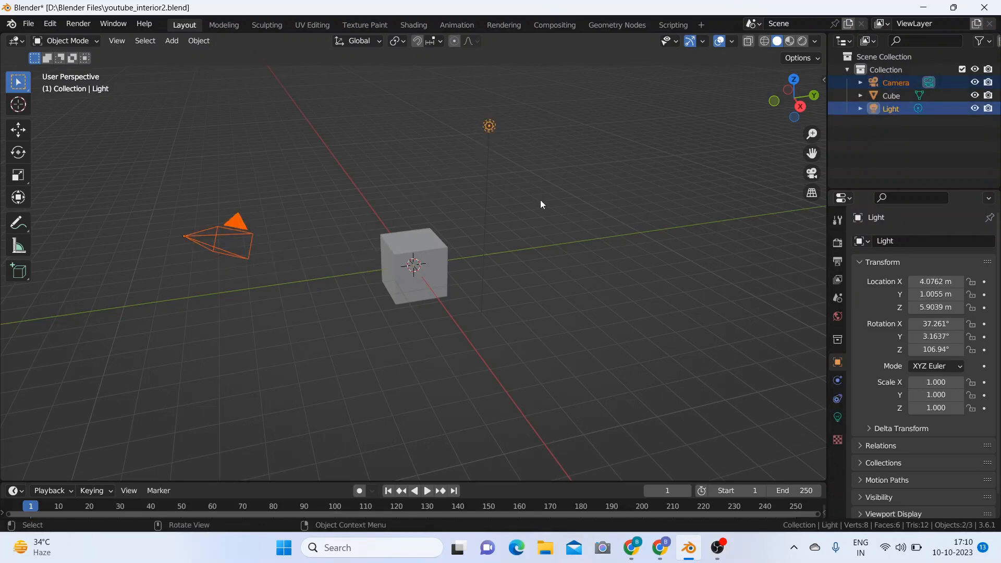
pyautogui.press('Delete')
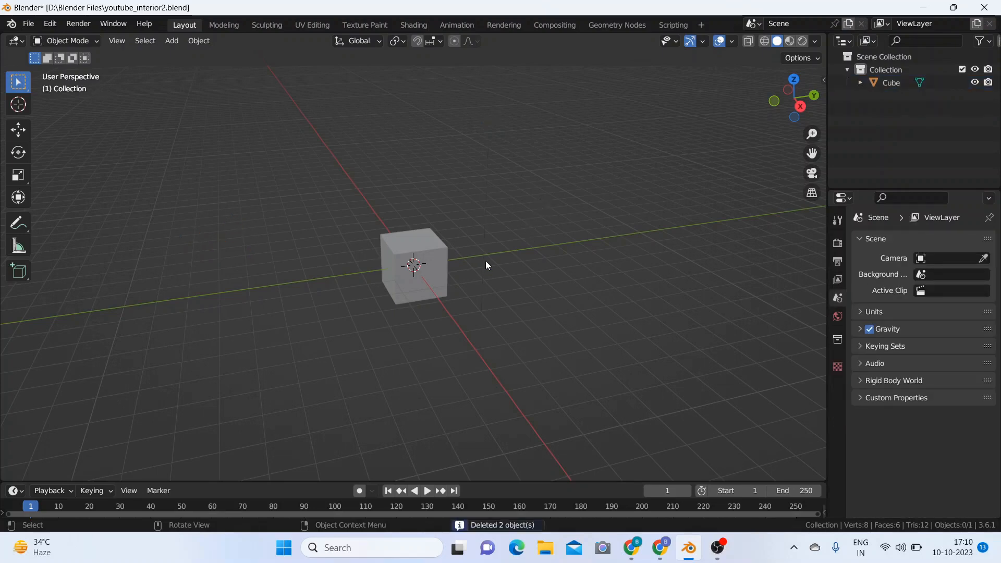
# Step: Raise the cube along the Z axis to a height of about 1.57 m
pyautogui.click(440, 264)
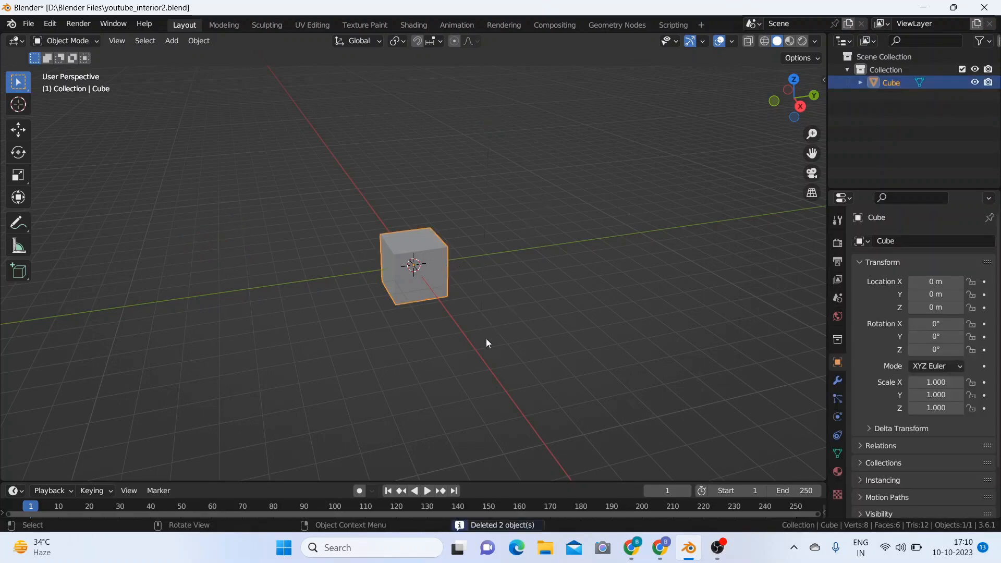
pyautogui.moveTo(487, 342); pyautogui.dragTo(523, 341, button='middle')
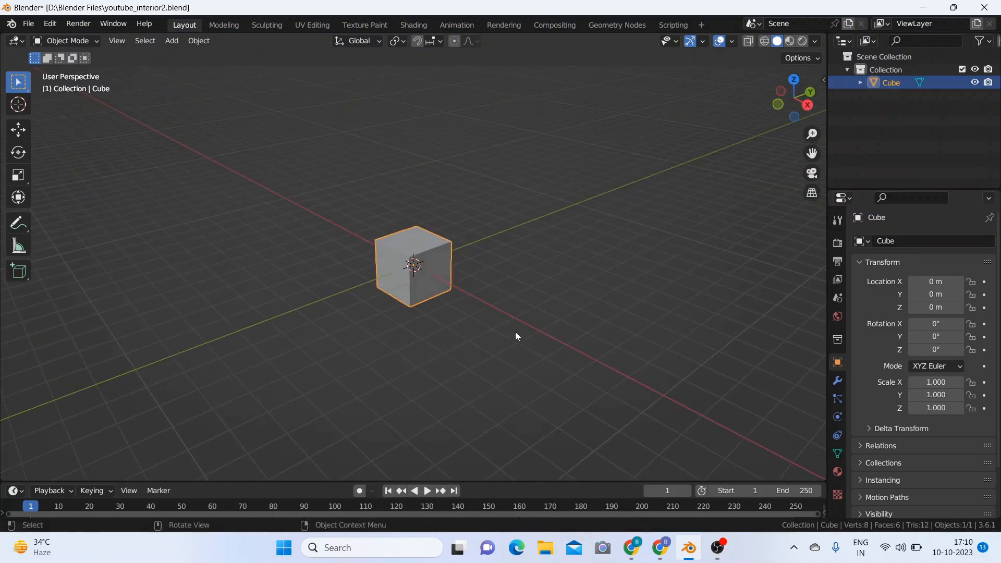
pyautogui.press('g')
pyautogui.press('z')
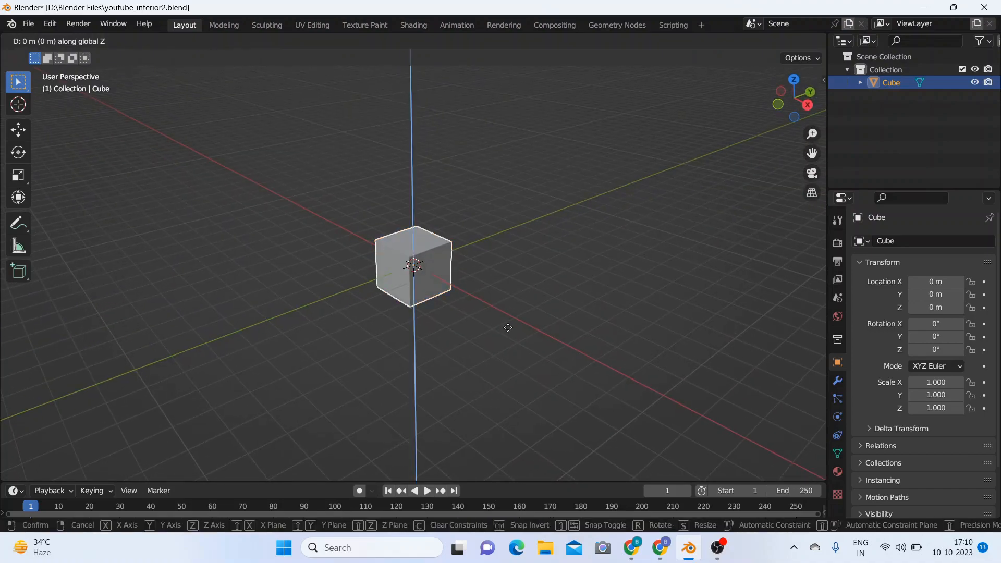
pyautogui.click(508, 298)
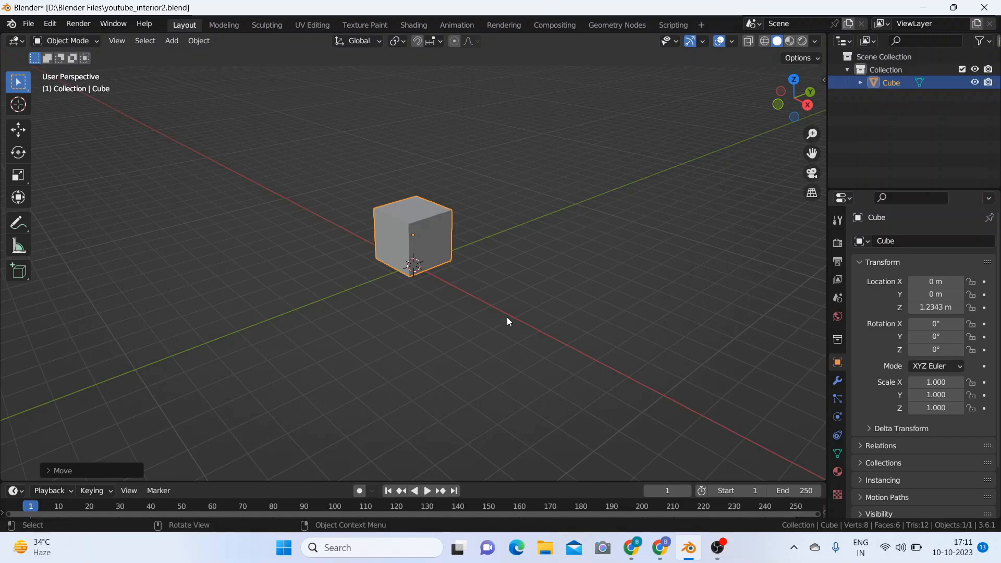
pyautogui.press('g')
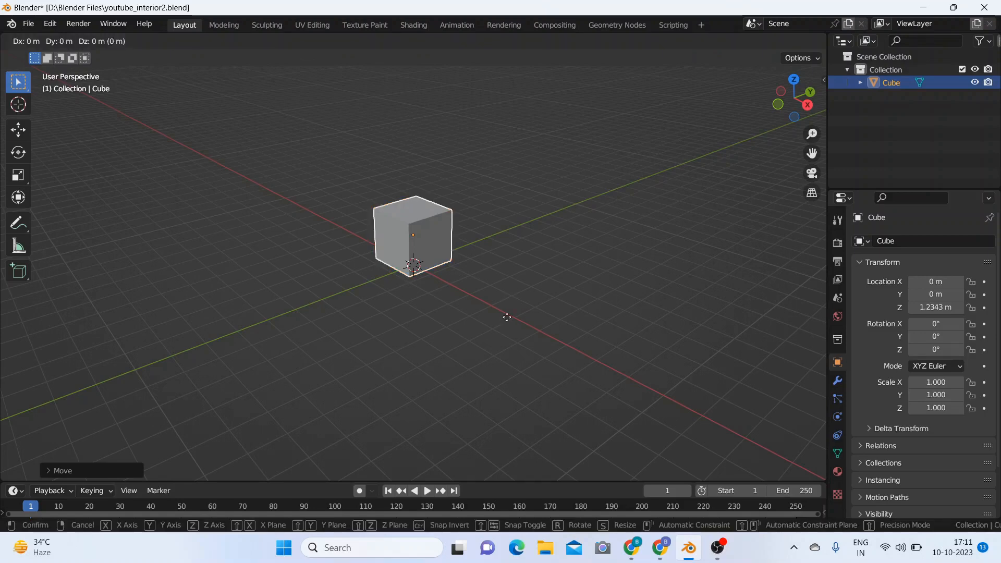
pyautogui.press('z')
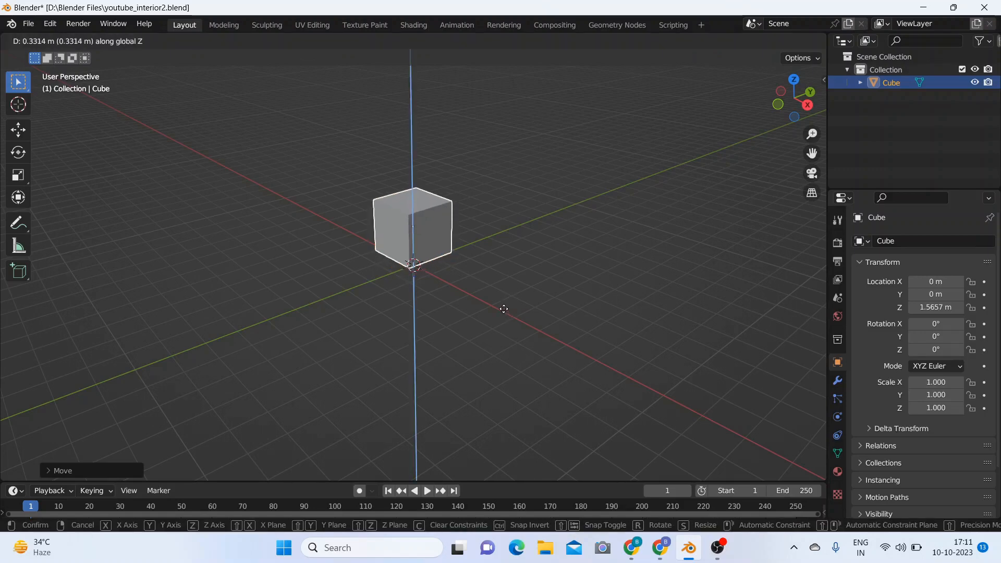
pyautogui.click(504, 309)
# Step: Flatten the cube into a slab by scaling it along Z to about 0.26
pyautogui.press('s')
pyautogui.press('z')
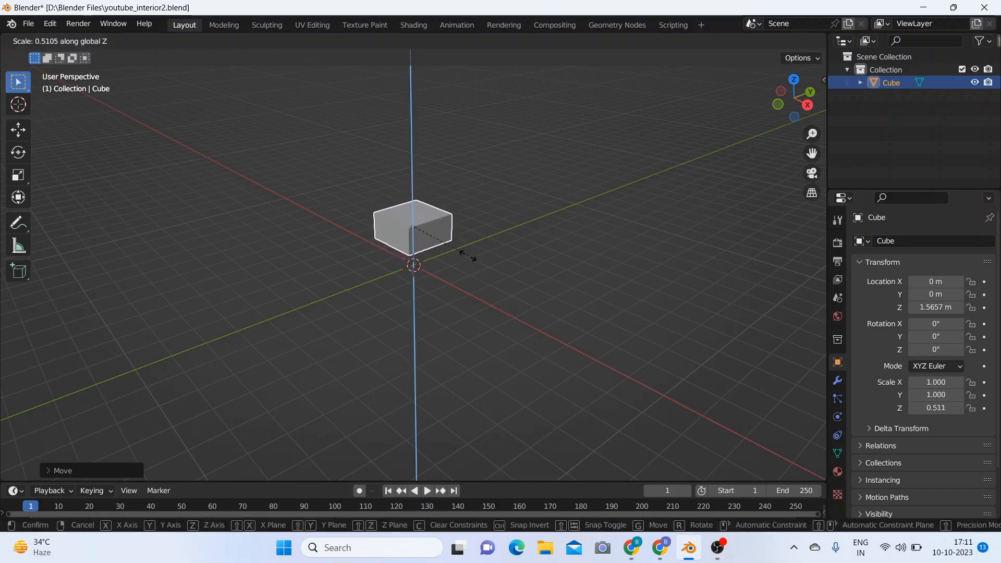
pyautogui.click(443, 238)
pyautogui.scroll(5, 502, 305)
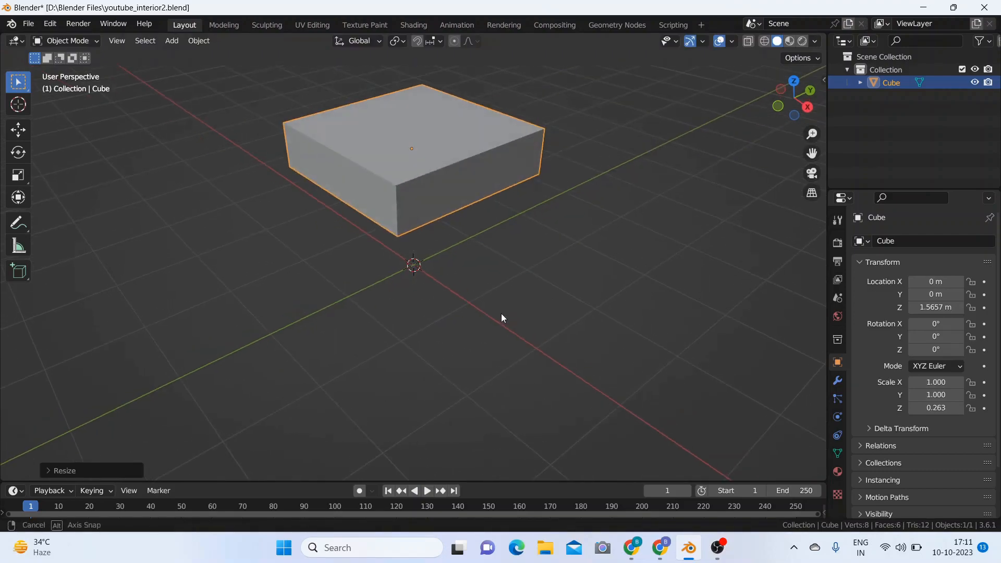
pyautogui.scroll(-5, 502, 316)
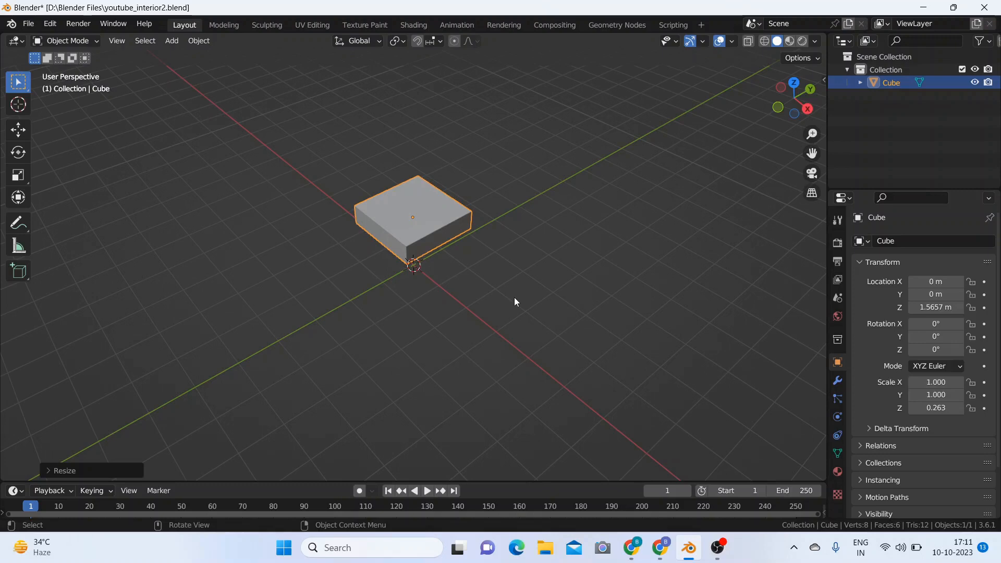
# Step: Stretch the slab to a scale of about 2.9 along X and about 1.72 along Y
pyautogui.press('s')
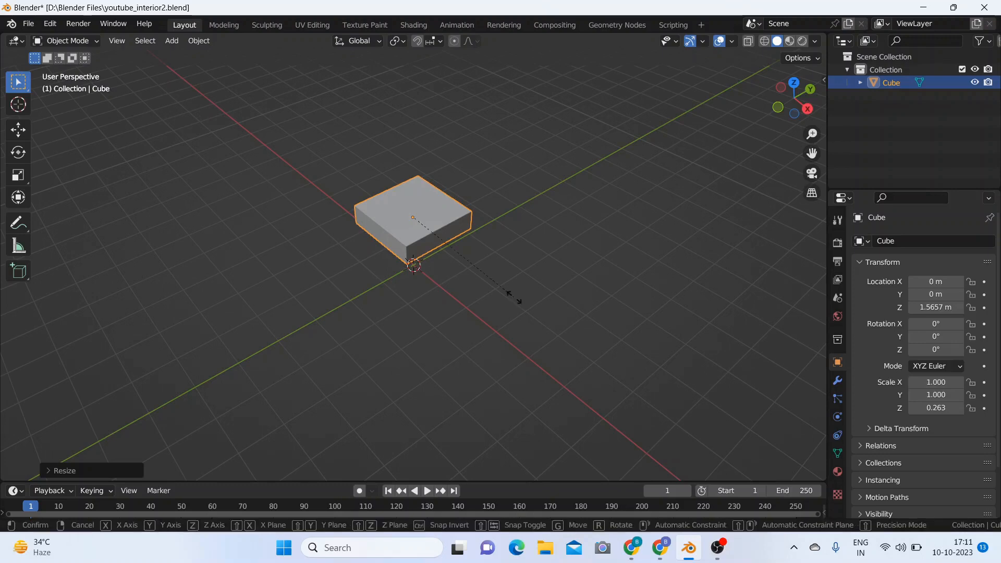
pyautogui.press('x')
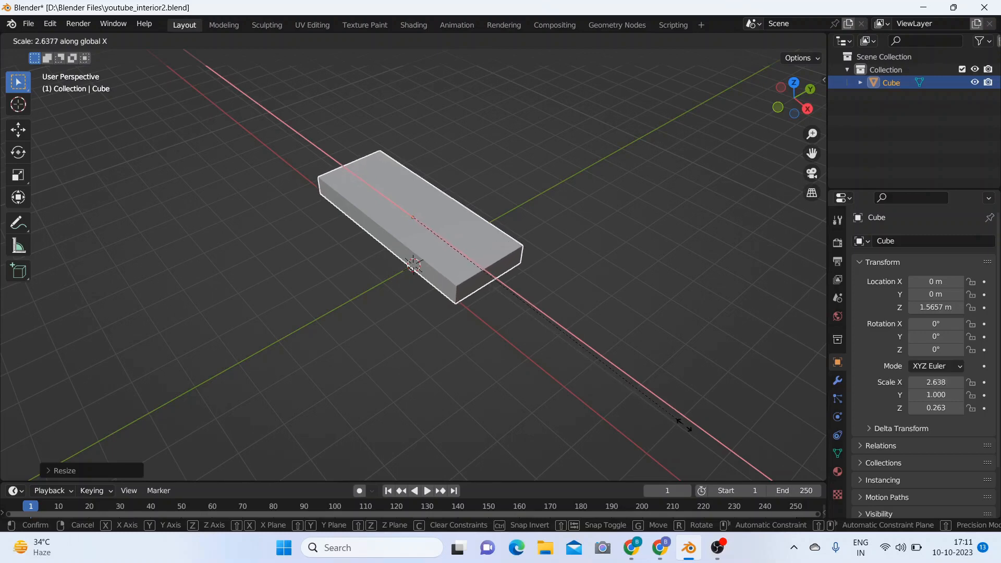
pyautogui.click(709, 446)
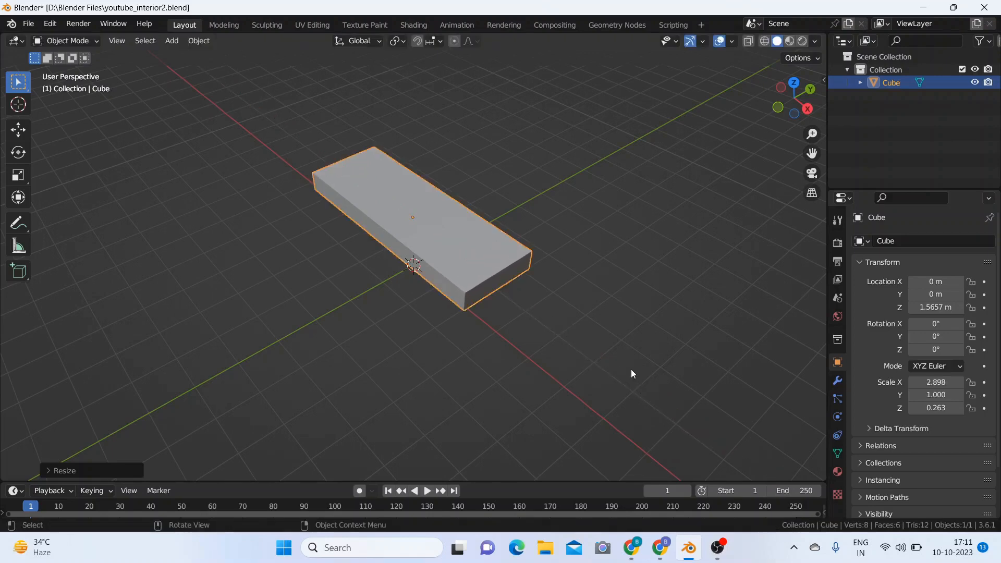
pyautogui.press('s')
pyautogui.press('y')
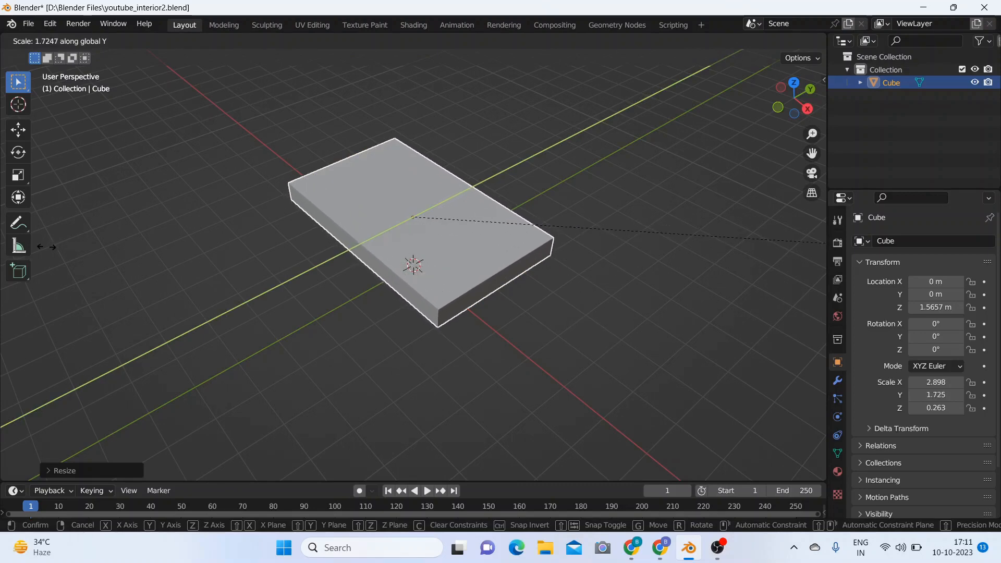
pyautogui.click(54, 251)
pyautogui.scroll(-4, 491, 174)
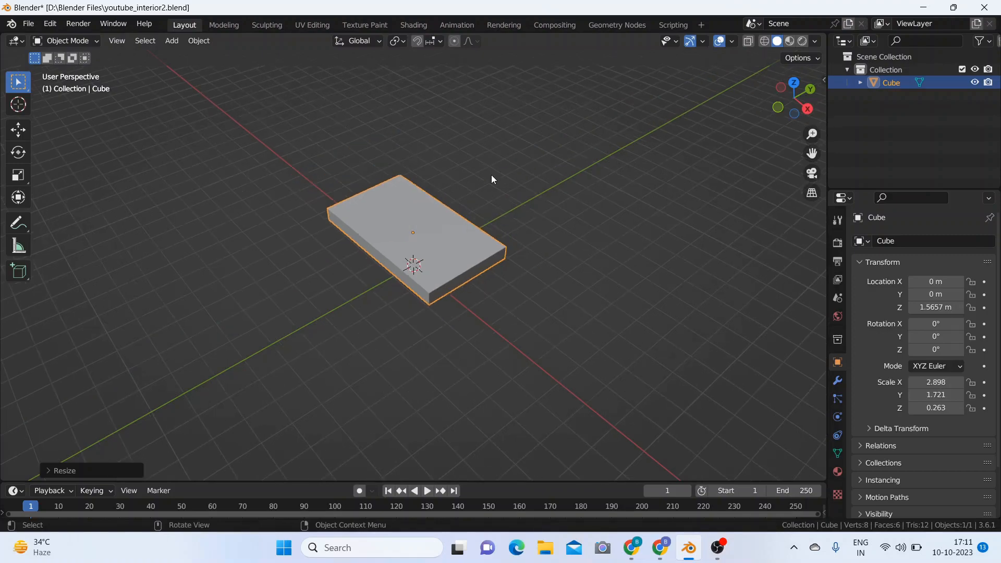
pyautogui.moveTo(534, 250)
pyautogui.mouseDown(button='middle')
pyautogui.moveTo(526, 215)
pyautogui.moveTo(545, 251)
pyautogui.moveTo(537, 233)
pyautogui.mouseUp(button='middle')
pyautogui.scroll(3, 525, 218)
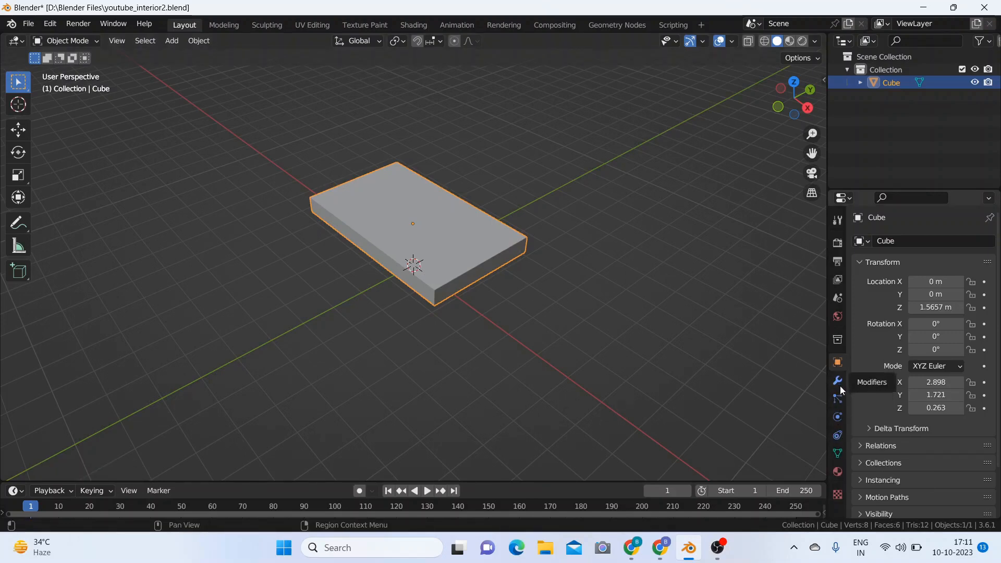
# Step: Show the slab's modifier properties and, in Edit Mode, add a centred loop cut across its long sides
pyautogui.click(839, 418)
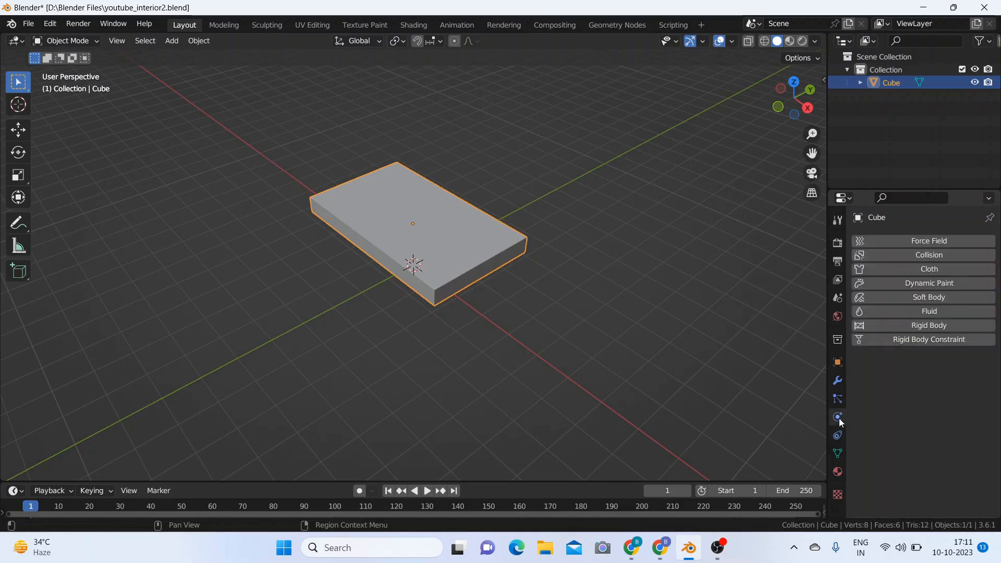
pyautogui.click(837, 383)
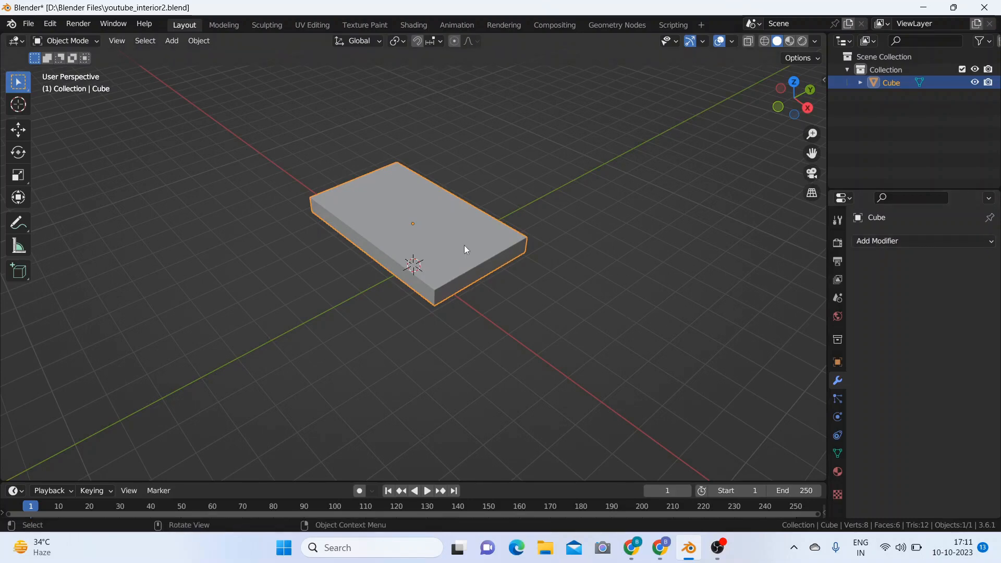
pyautogui.press('Tab')
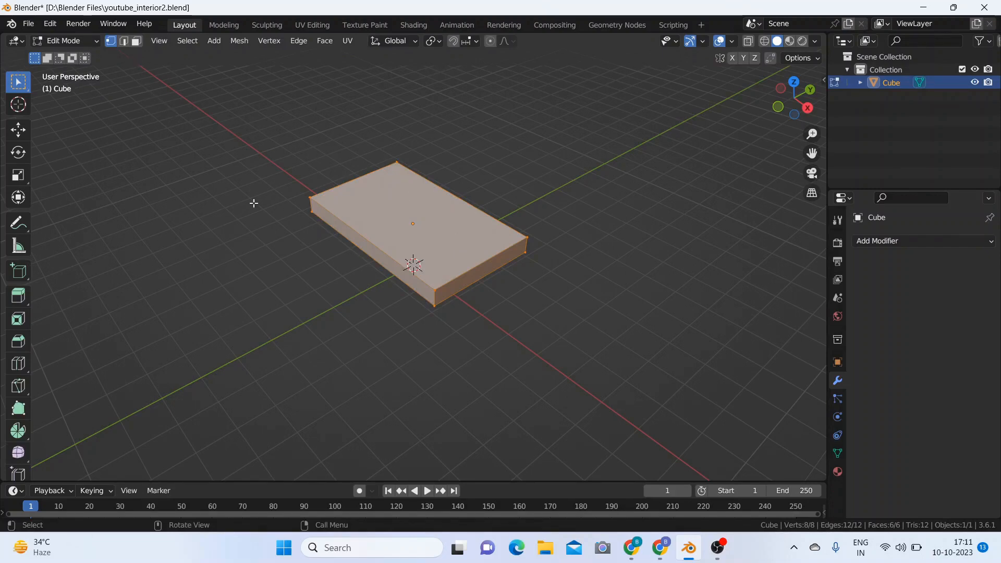
pyautogui.press('ctrl')
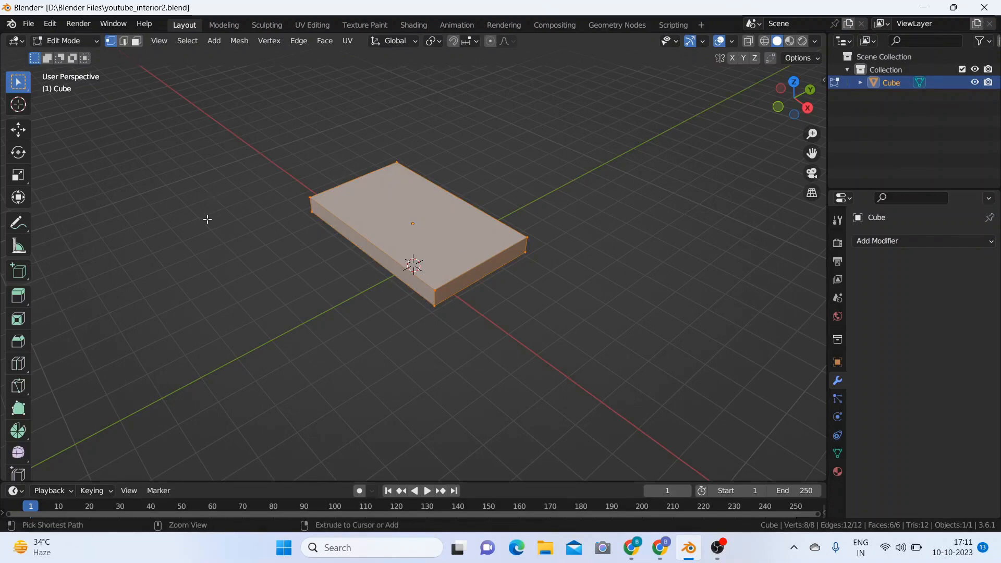
pyautogui.hotkey('ctrl', 'r')
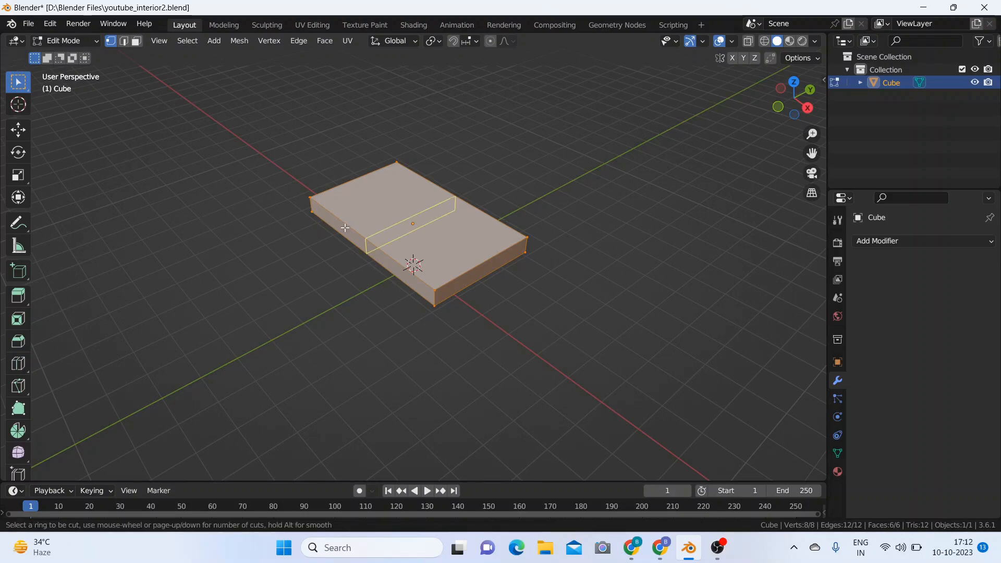
pyautogui.click(346, 228)
pyautogui.rightClick(346, 227)
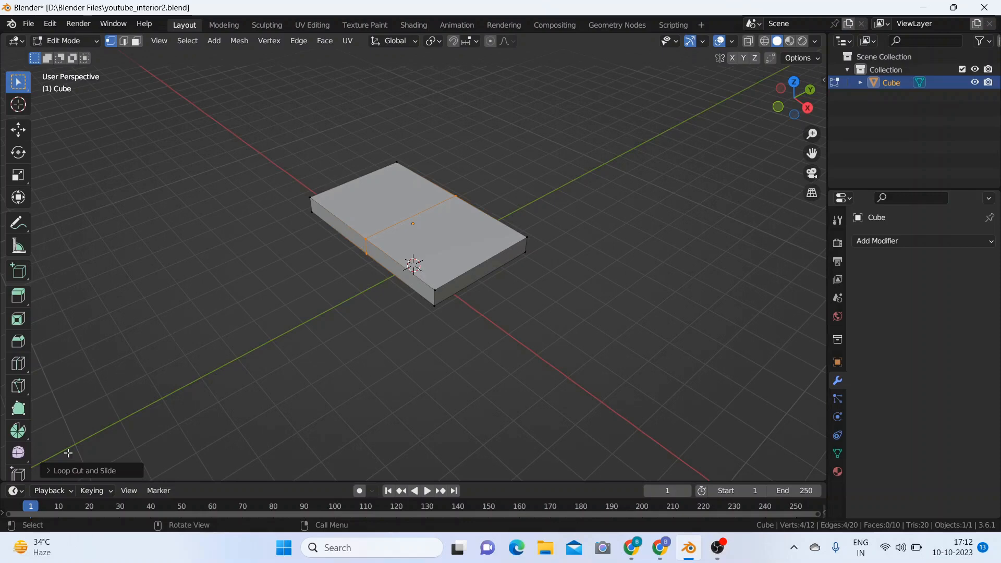
# Step: Try 20 cuts for the new loop cut, settle on 10 cuts, and clear the selection
pyautogui.click(49, 470)
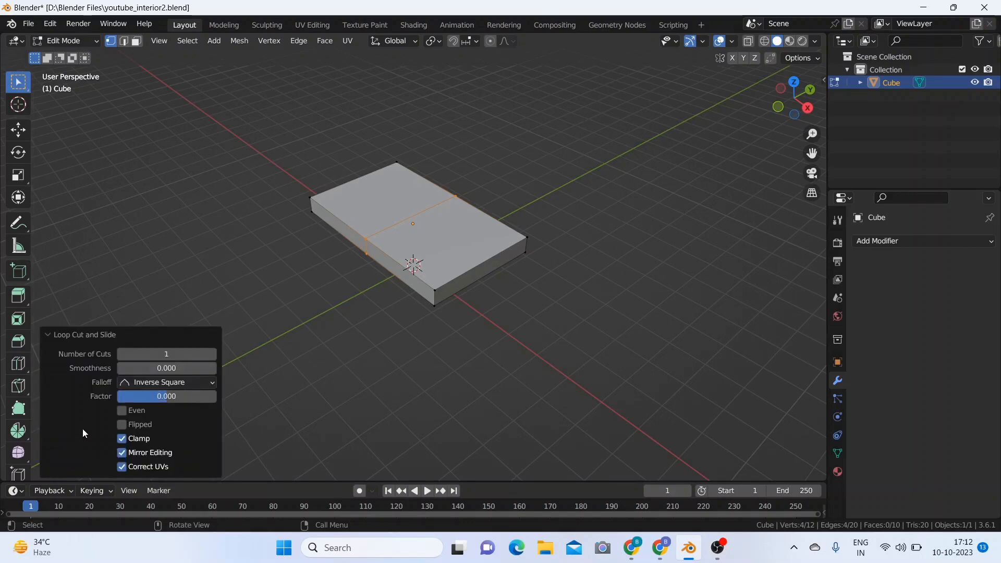
pyautogui.click(175, 356)
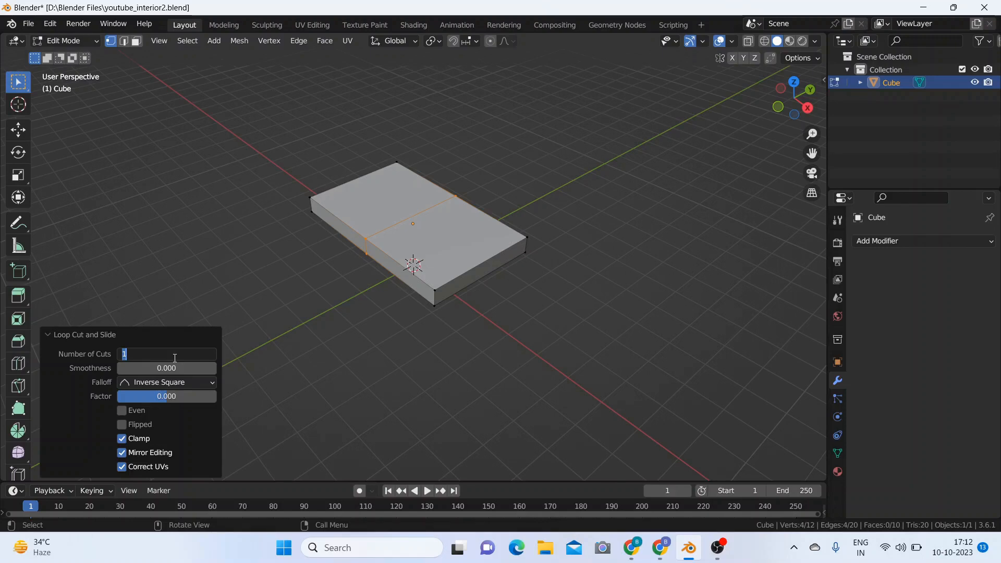
pyautogui.write('20')
pyautogui.press('Return')
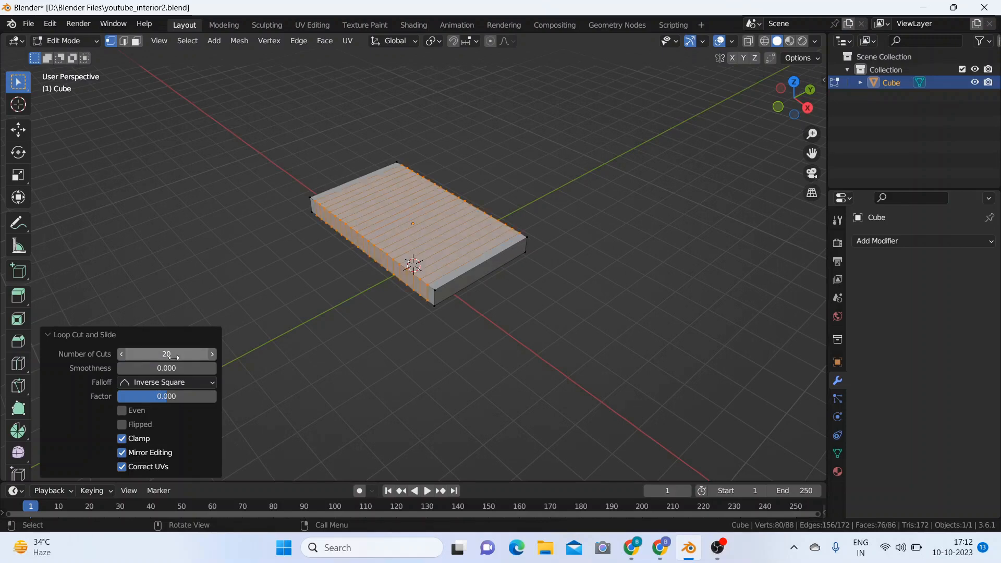
pyautogui.click(174, 356)
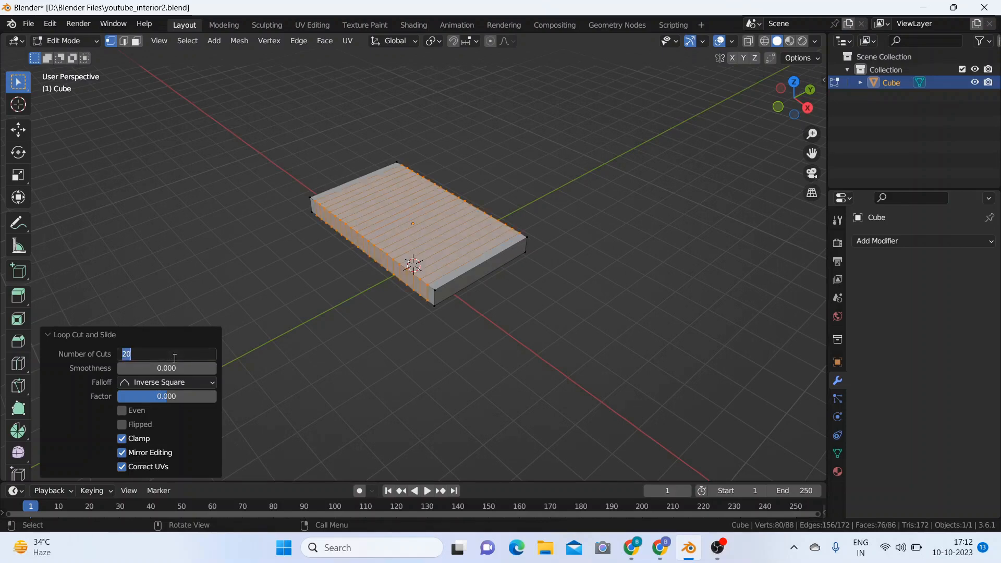
pyautogui.write('10')
pyautogui.press('Return')
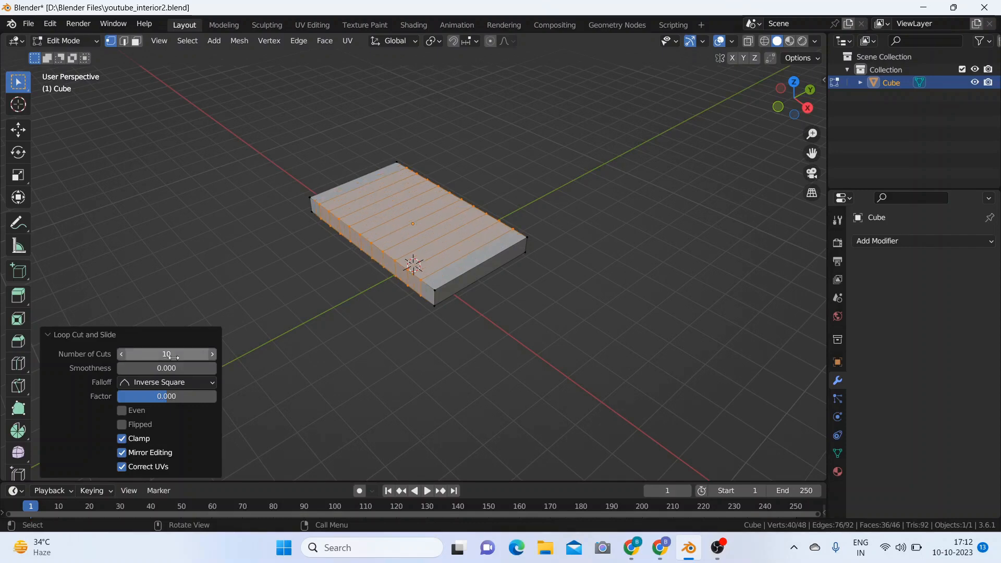
pyautogui.click(258, 339)
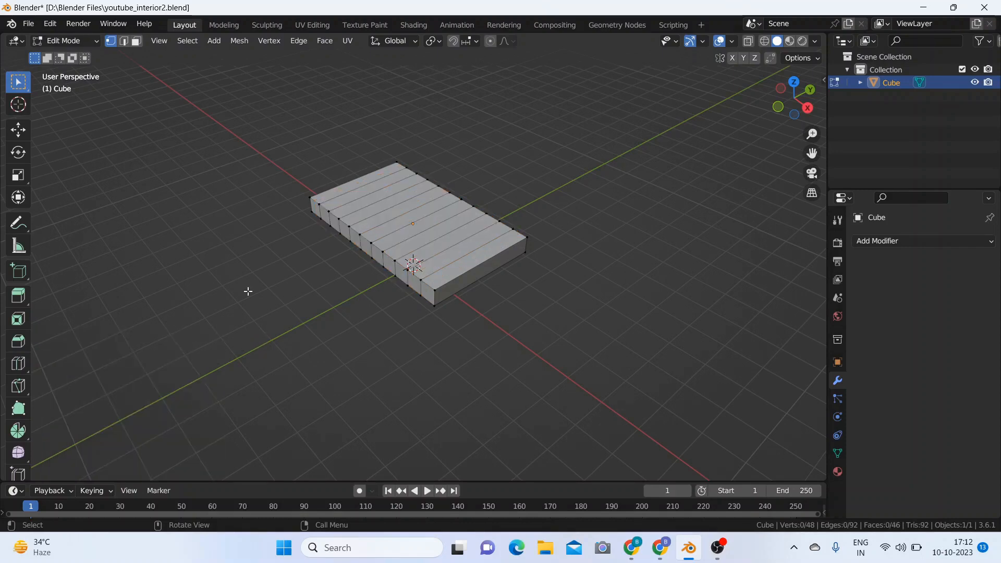
# Step: Add 10 centred loop cuts running lengthwise along the slab and deselect the mesh
pyautogui.hotkey('ctrl', 'r')
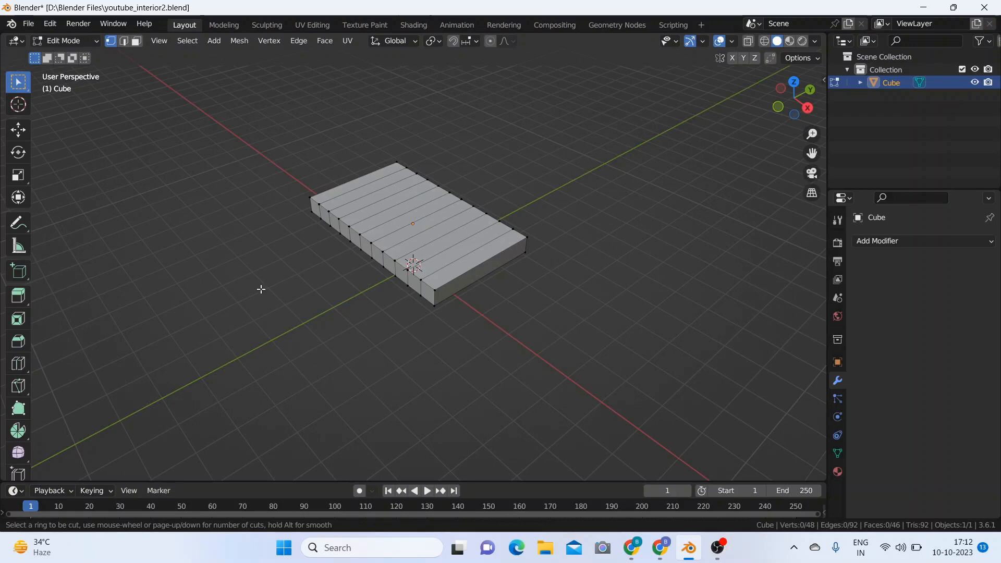
pyautogui.click(387, 220)
pyautogui.rightClick(387, 220)
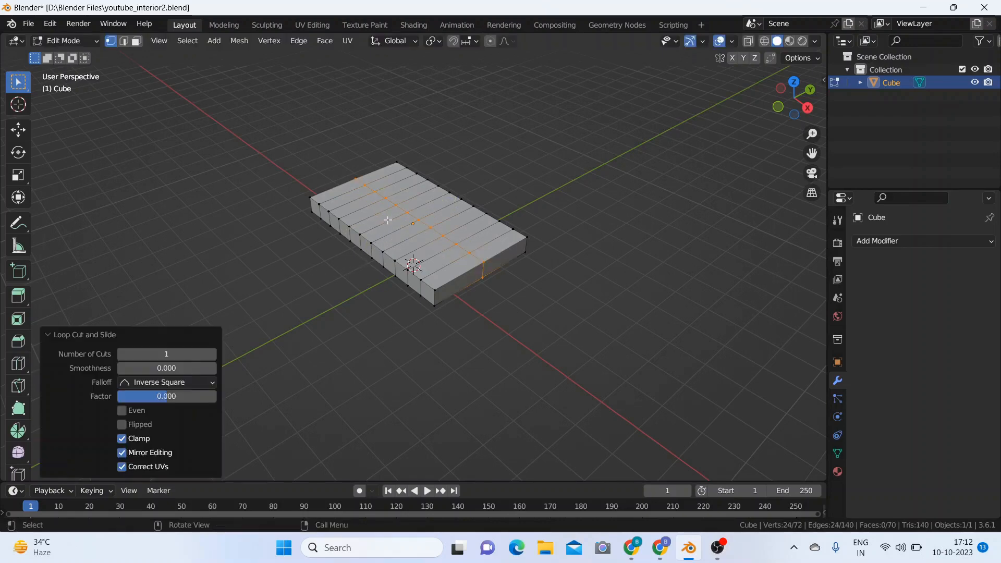
pyautogui.click(146, 354)
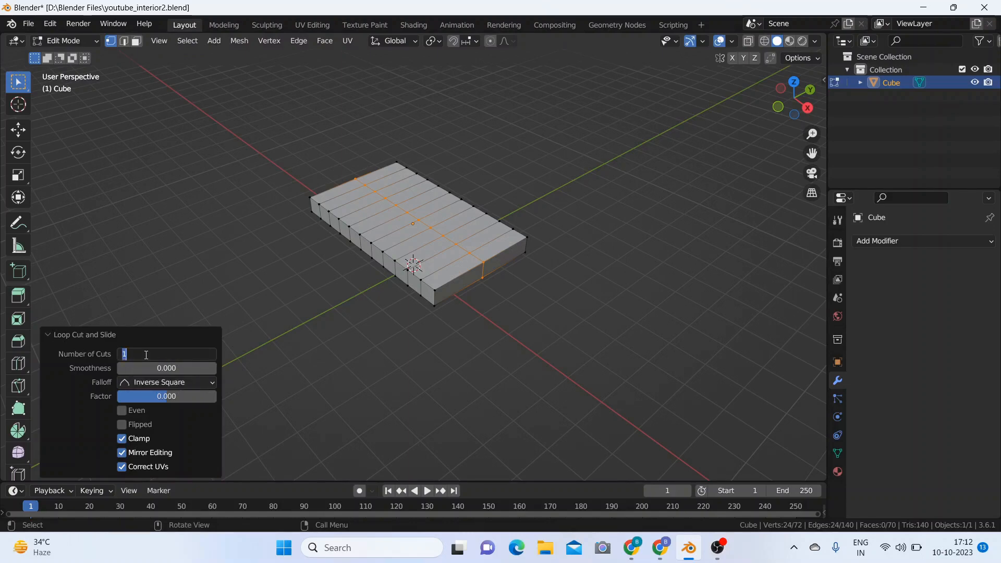
pyautogui.write('10')
pyautogui.press('Return')
pyautogui.click(253, 278)
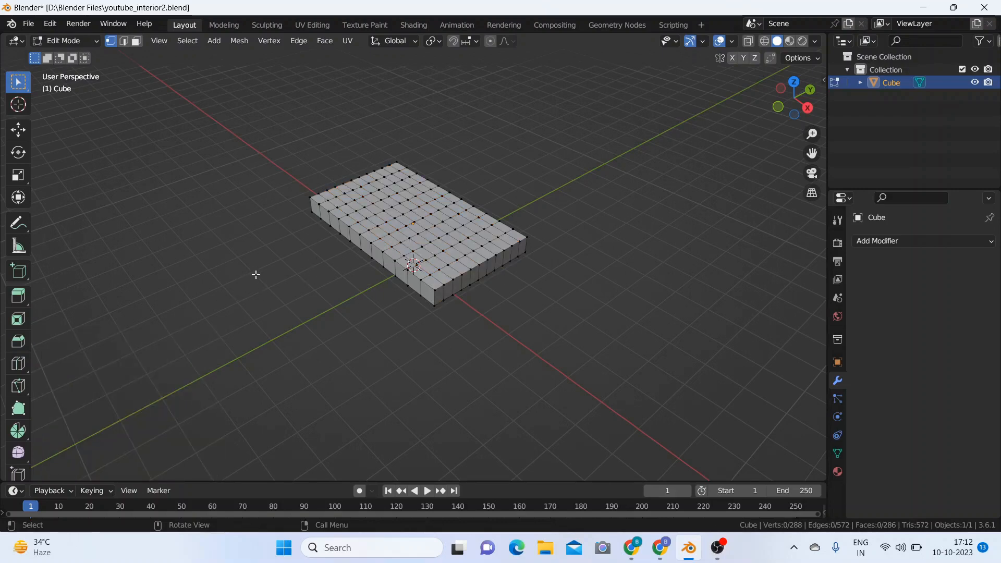
# Step: Return to Object Mode and add a Bevel modifier to the slab
pyautogui.click(65, 41)
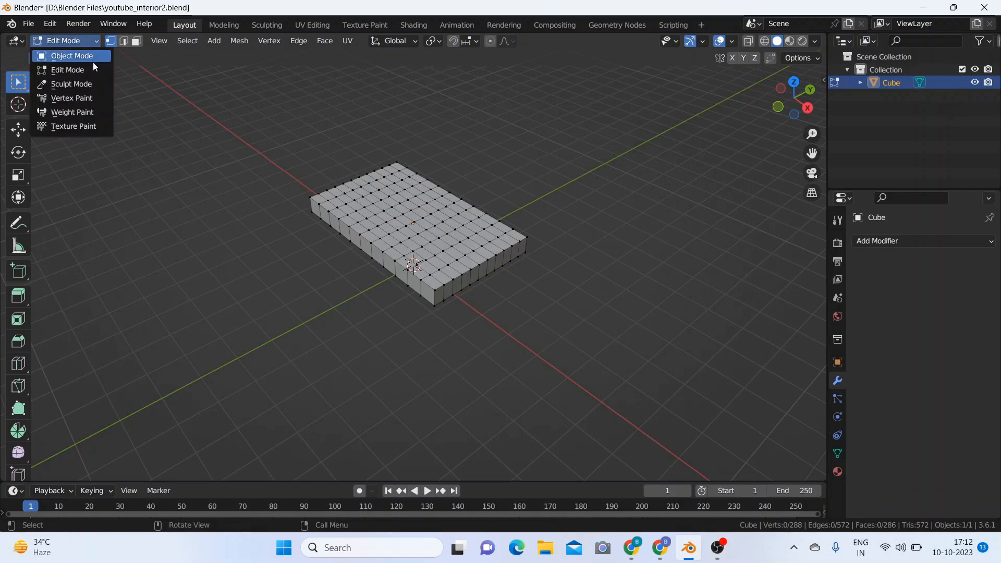
pyautogui.click(93, 62)
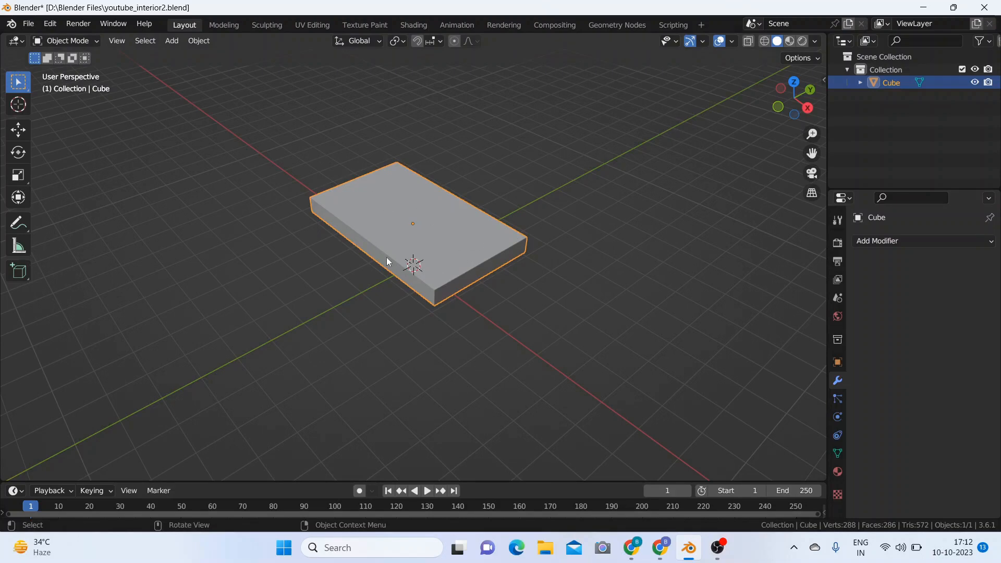
pyautogui.click(909, 242)
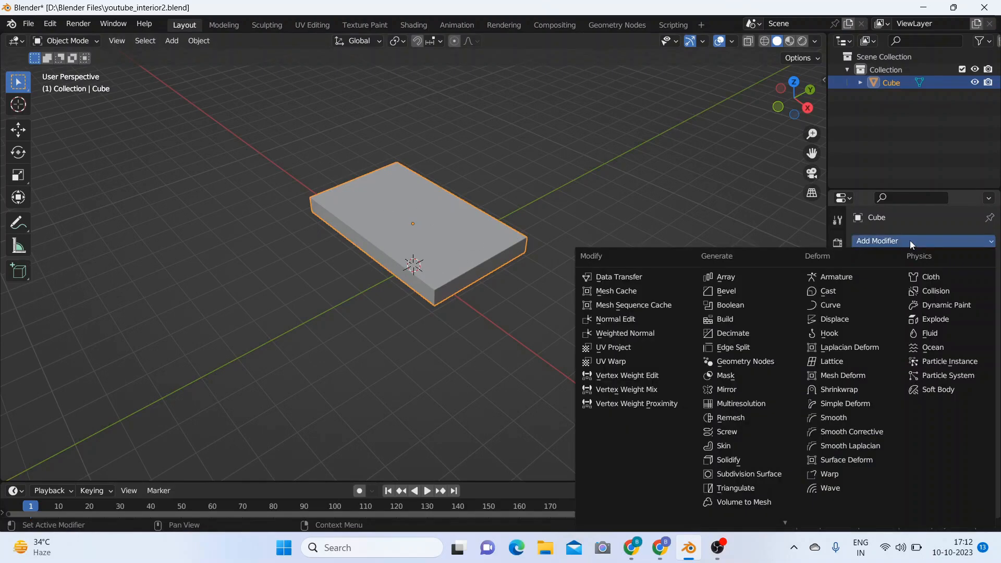
pyautogui.click(748, 292)
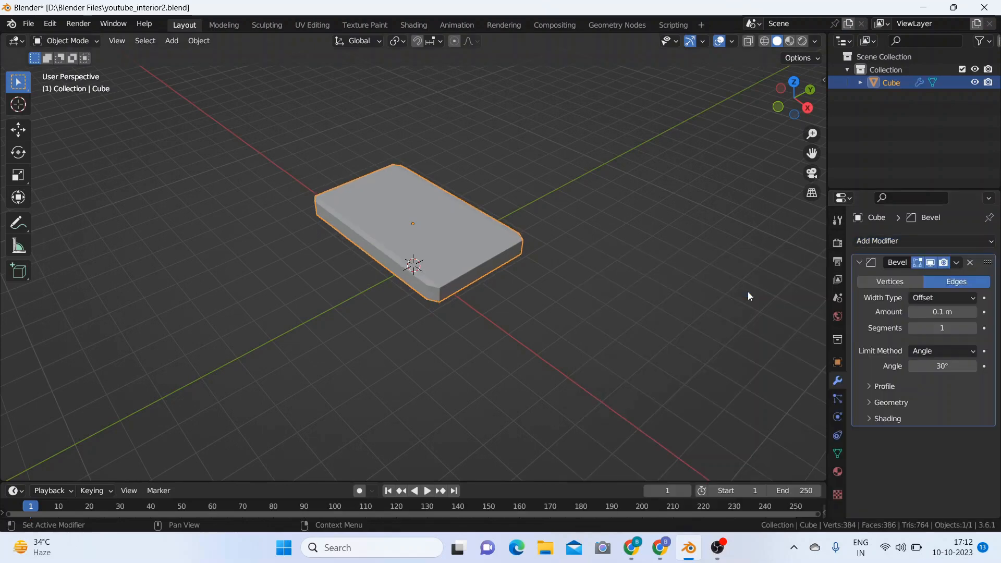
# Step: Set the Bevel modifier's amount to 0.02 m and its segments to 3
pyautogui.click(915, 312)
pyautogui.click(915, 311)
pyautogui.click(914, 312)
pyautogui.click(914, 312)
pyautogui.click(914, 312)
pyautogui.click(915, 312)
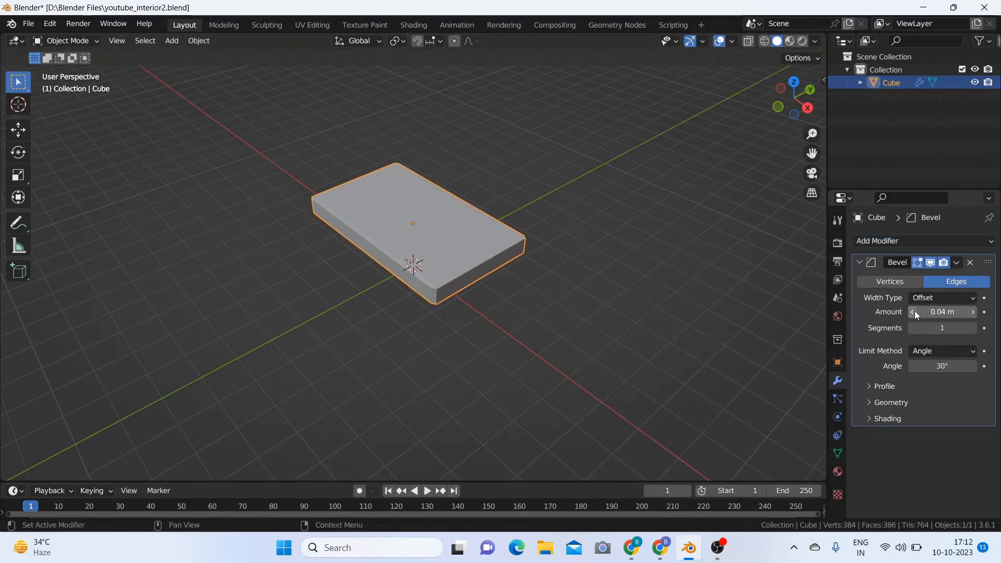
pyautogui.click(914, 311)
pyautogui.click(914, 312)
pyautogui.click(914, 312)
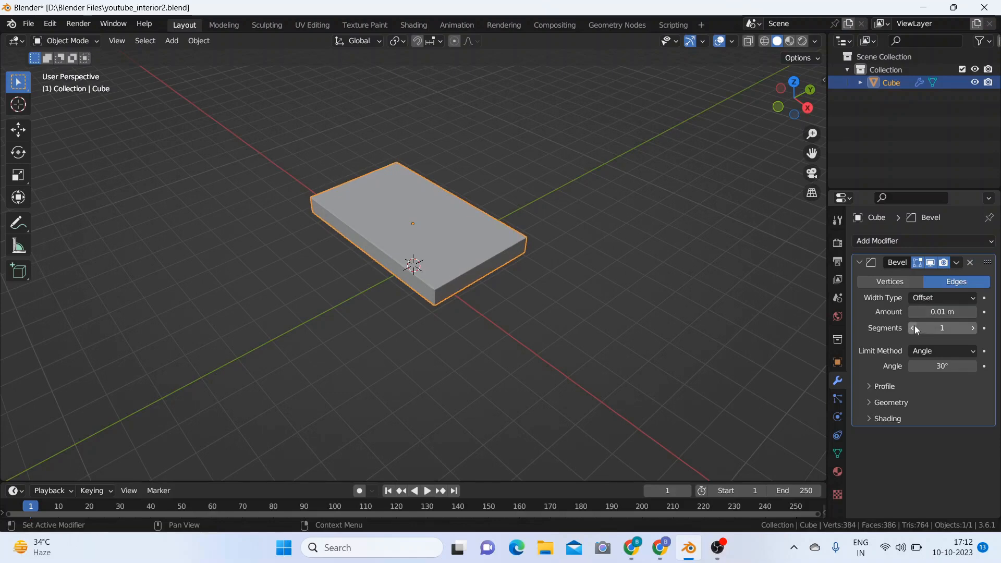
pyautogui.click(973, 328)
pyautogui.click(973, 328)
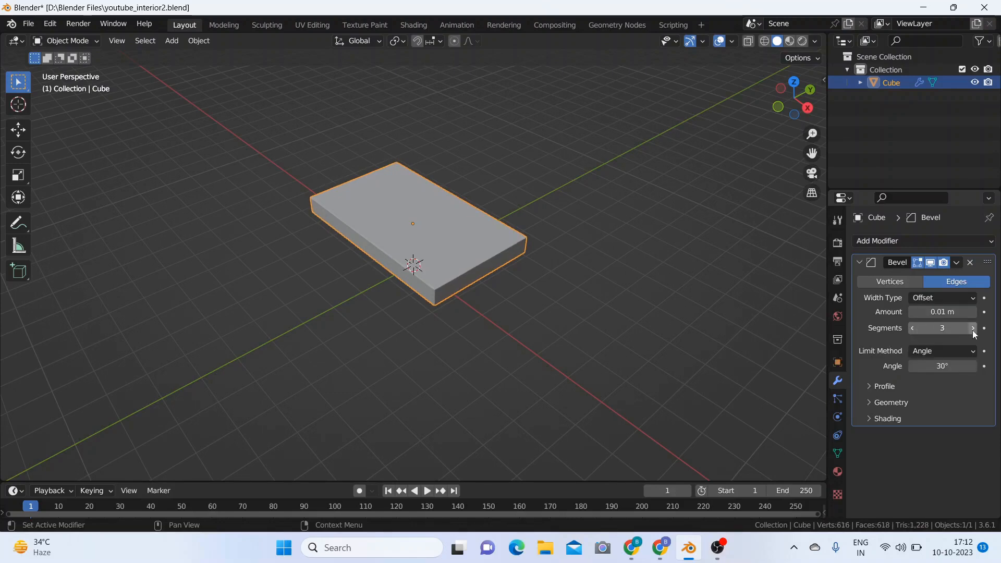
pyautogui.click(913, 328)
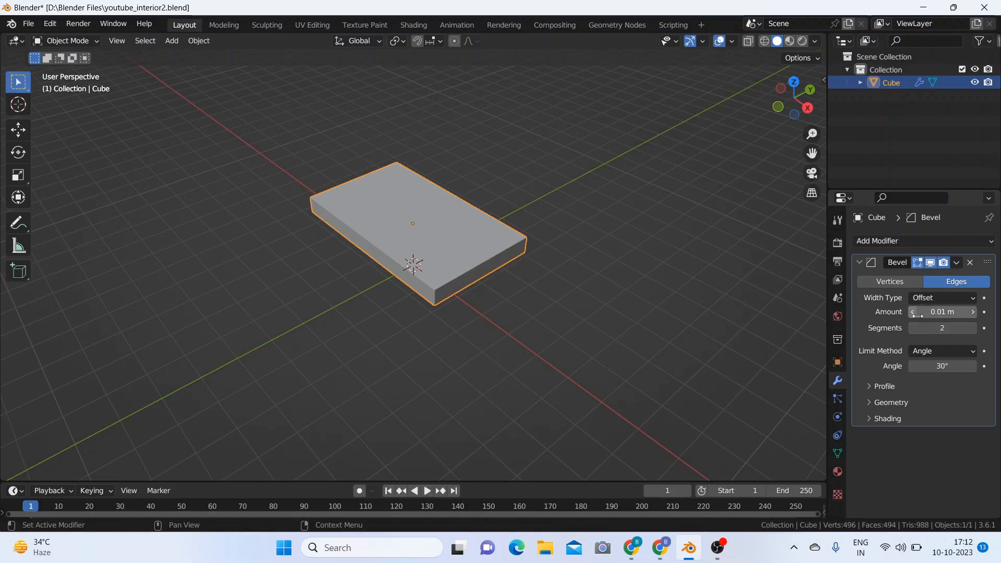
pyautogui.click(973, 313)
pyautogui.click(973, 328)
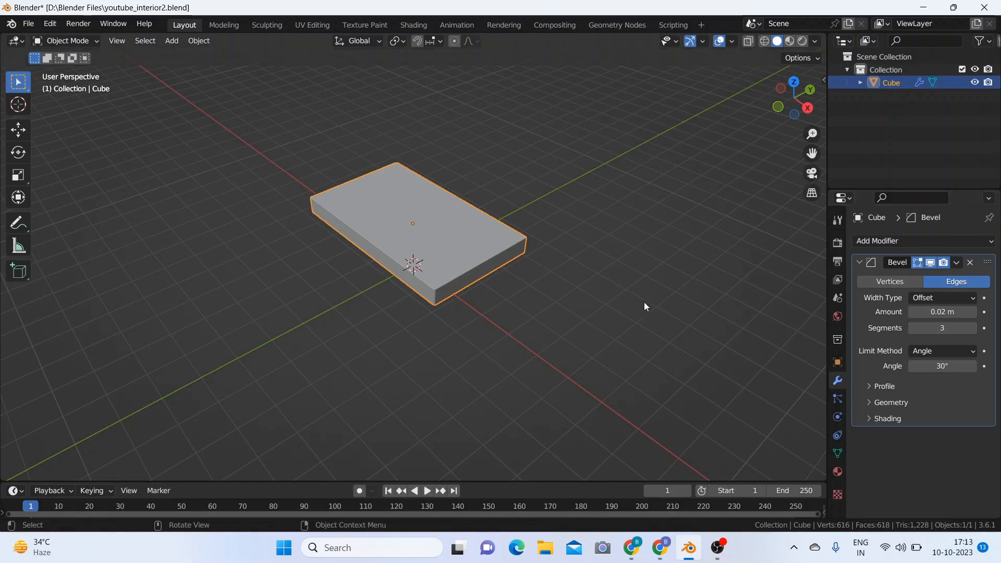
# Step: Add a Subdivision Surface modifier to the slab and set its viewport levels to 2
pyautogui.click(899, 243)
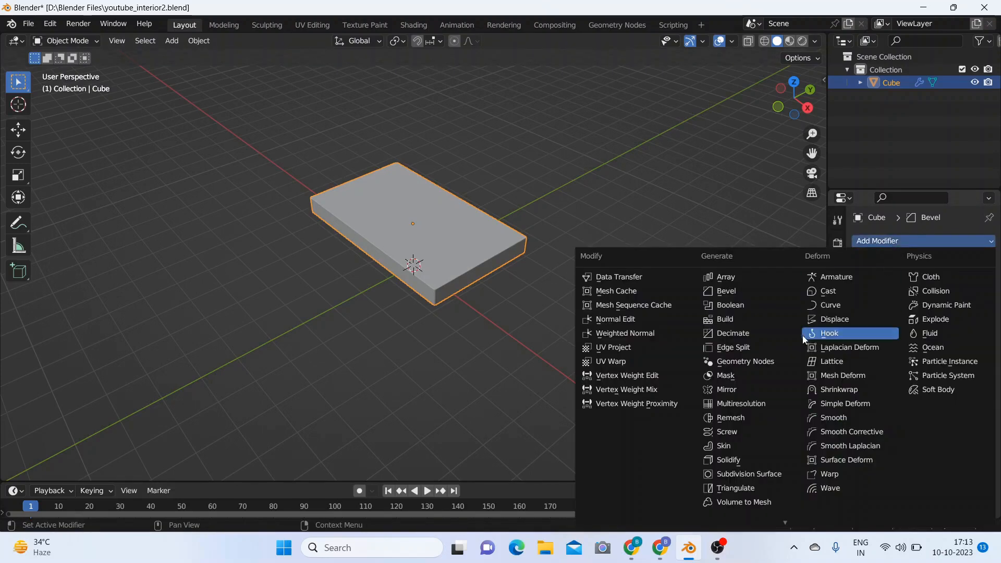
pyautogui.click(746, 474)
pyautogui.scroll(-1, 962, 441)
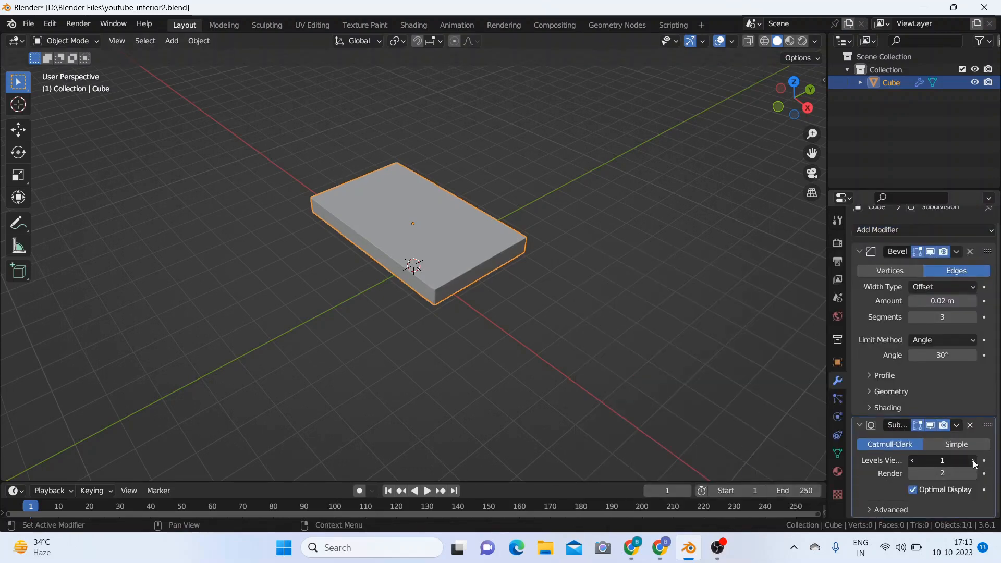
pyautogui.click(973, 461)
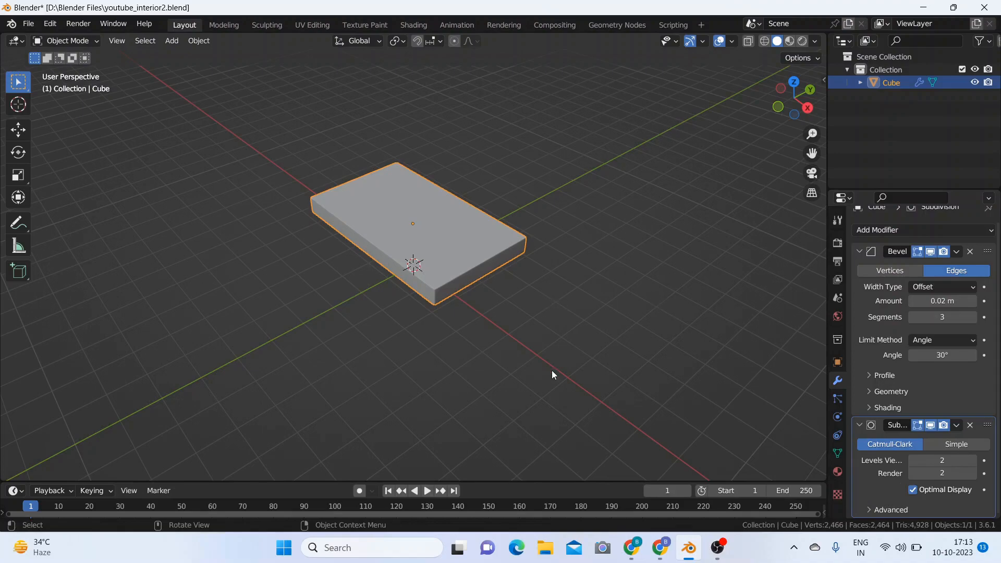
pyautogui.moveTo(552, 371); pyautogui.dragTo(589, 360, button='middle')
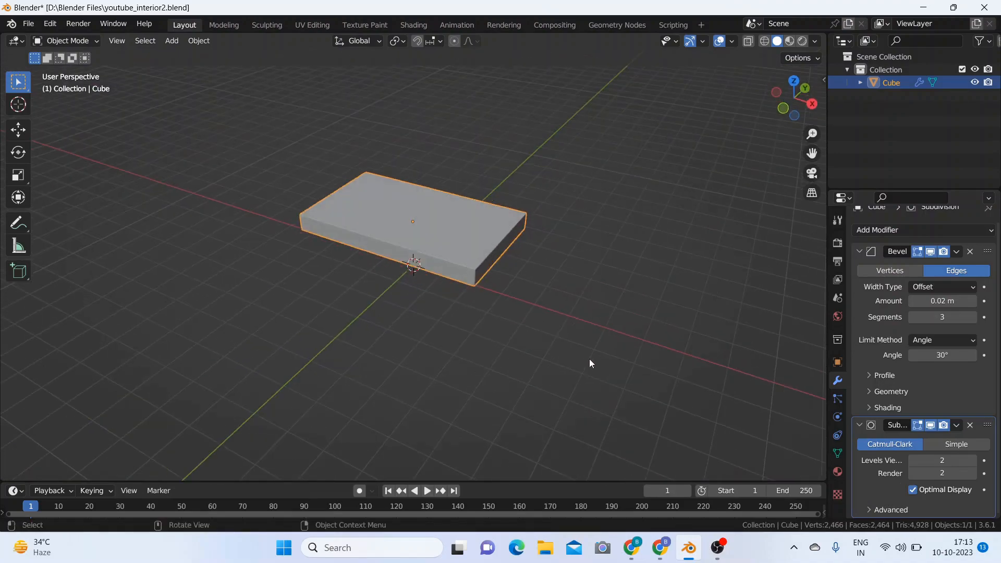
# Step: Give the slab Cloth physics and enable Pressure with a value of 5
pyautogui.click(837, 417)
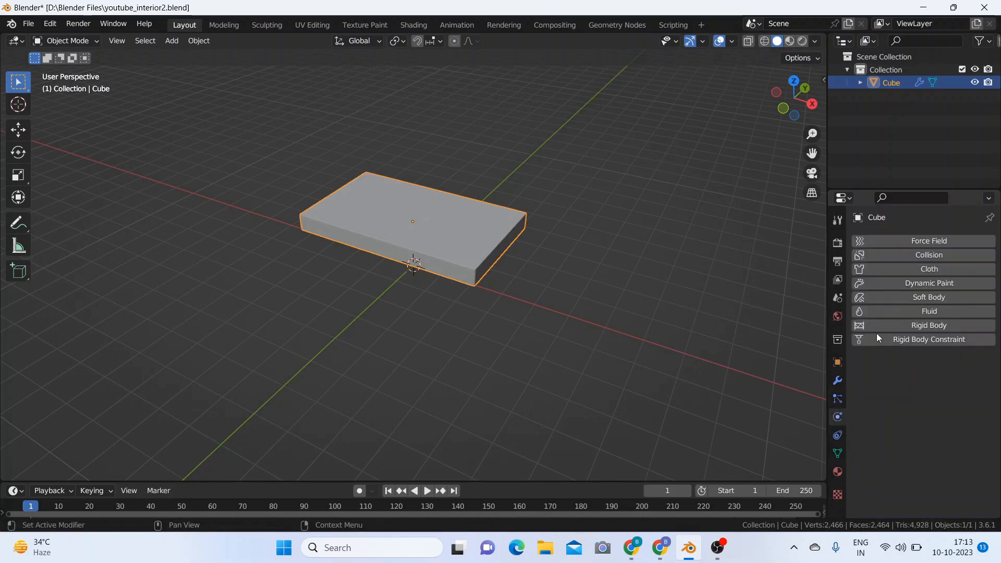
pyautogui.click(906, 270)
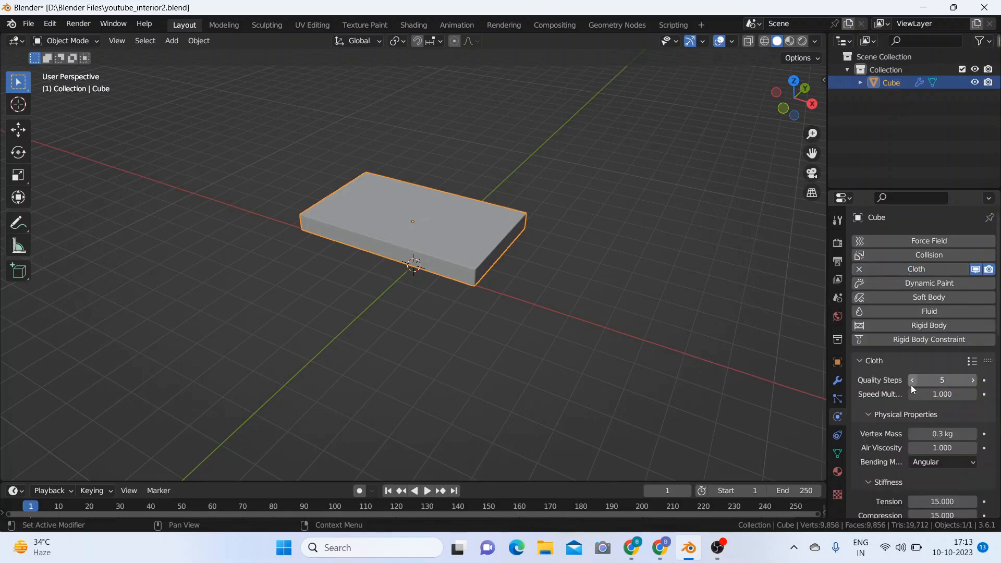
pyautogui.scroll(-2, 911, 385)
pyautogui.scroll(-10, 911, 385)
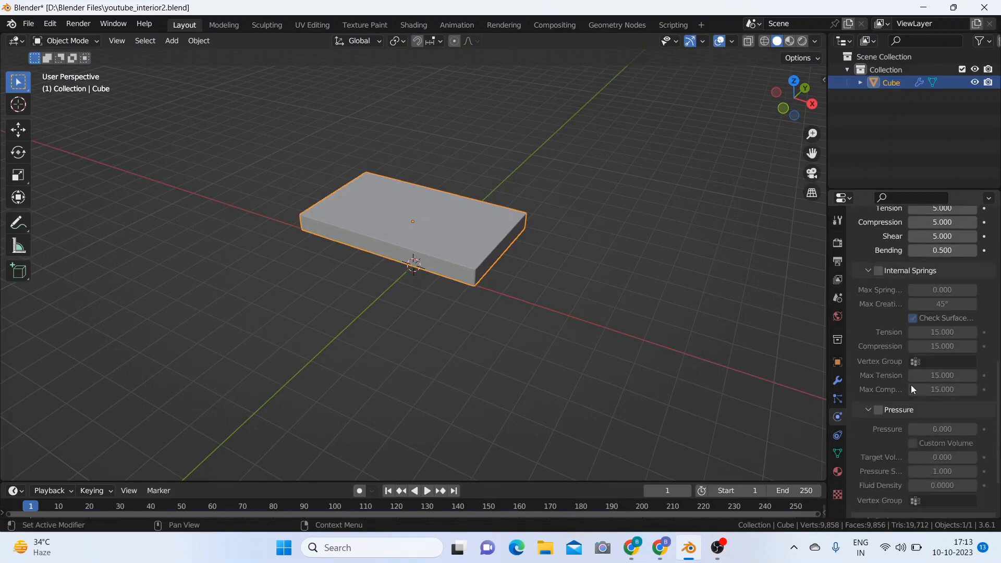
pyautogui.scroll(-2, 911, 385)
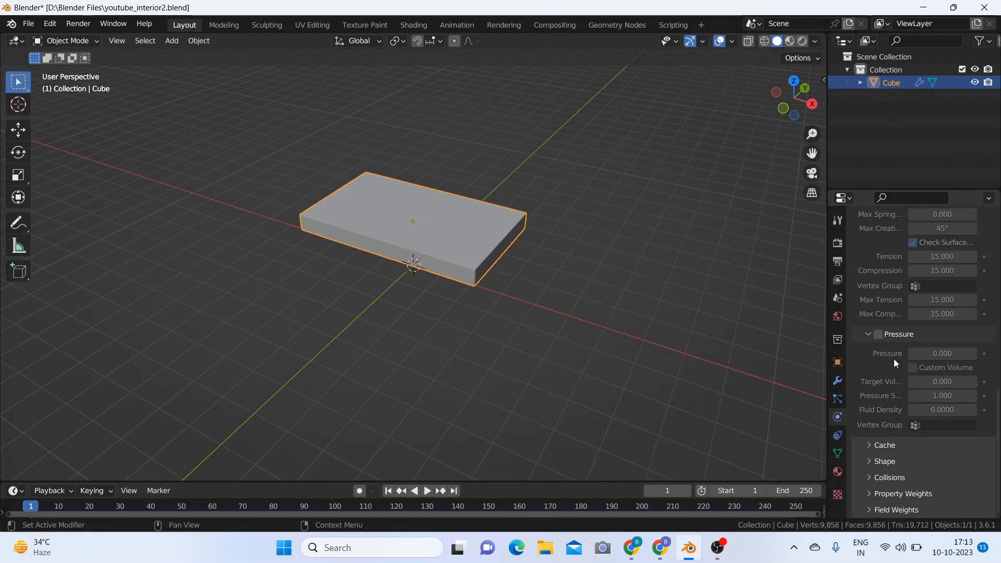
pyautogui.click(880, 335)
pyautogui.click(934, 354)
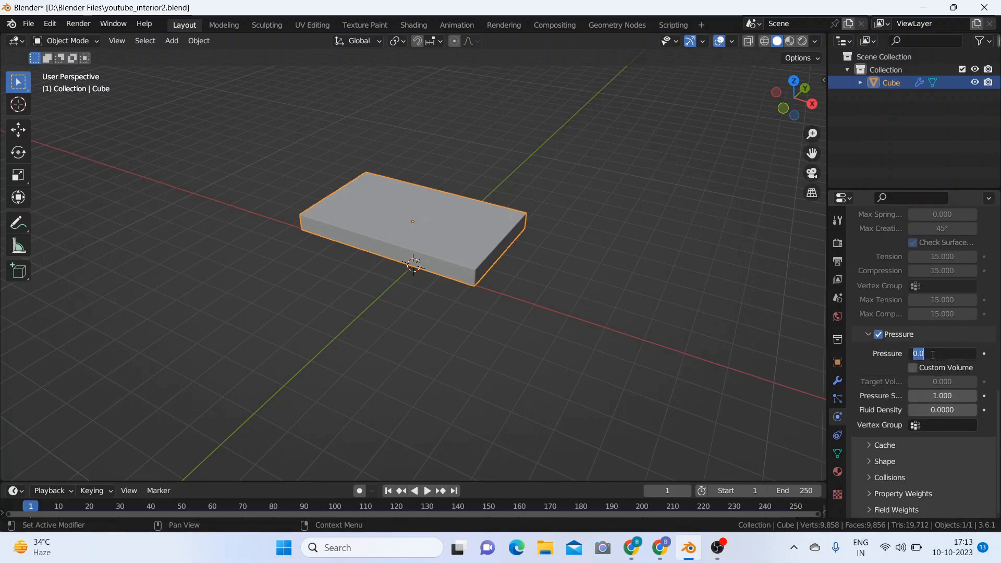
pyautogui.write('5')
pyautogui.press('Return')
# Step: Set the gravity field weight of the cloth simulation to 0
pyautogui.click(869, 510)
pyautogui.scroll(-8, 901, 477)
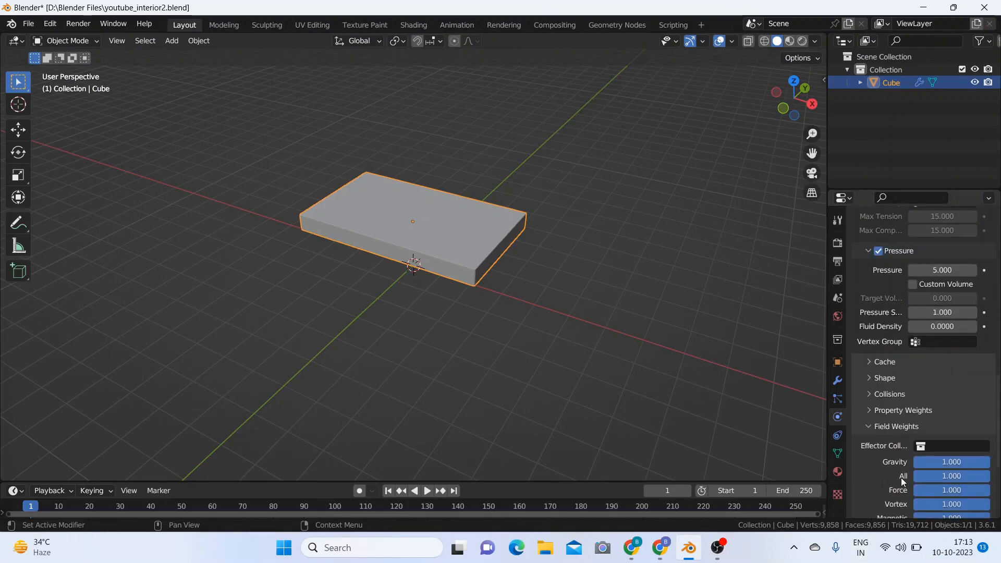
pyautogui.moveTo(971, 308); pyautogui.dragTo(933, 317)
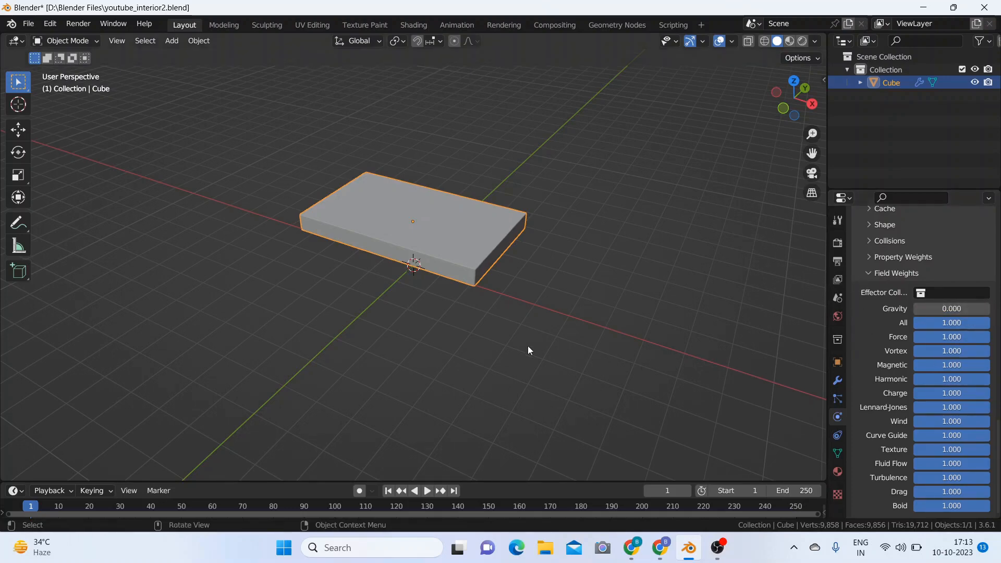
# Step: Enlarge the timeline and play the cloth simulation, stopping at frame 20
pyautogui.moveTo(504, 482); pyautogui.dragTo(502, 350)
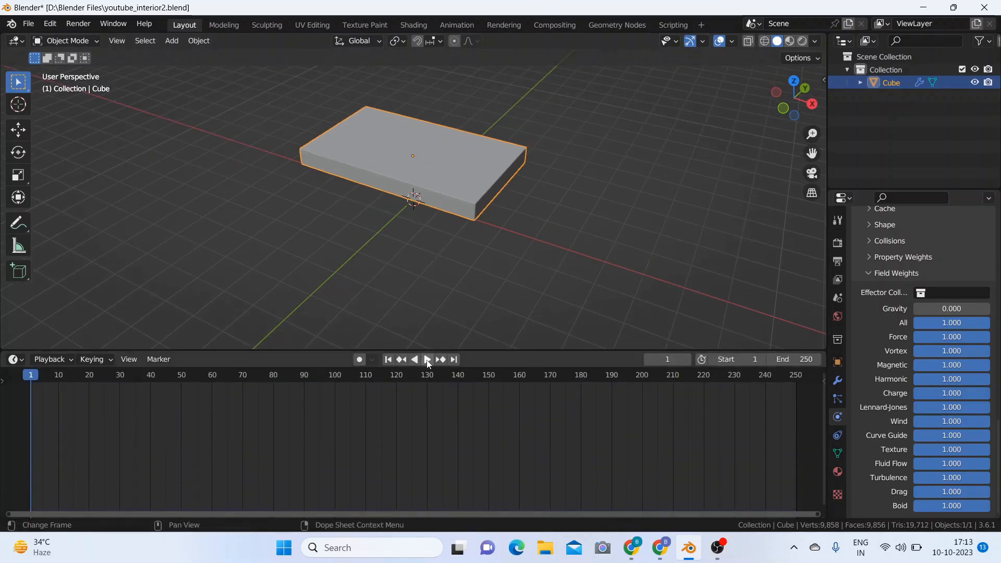
pyautogui.click(427, 361)
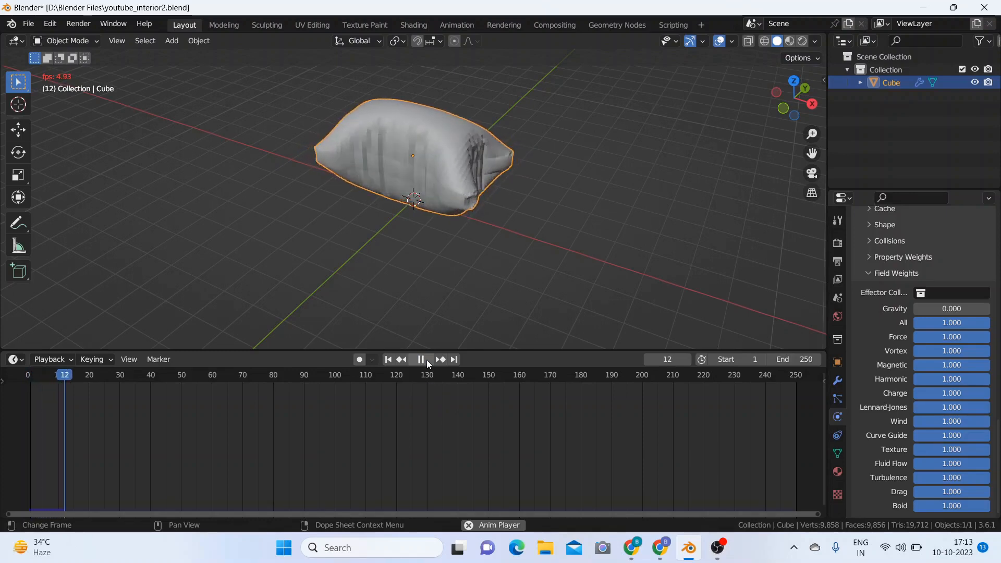
pyautogui.click(421, 360)
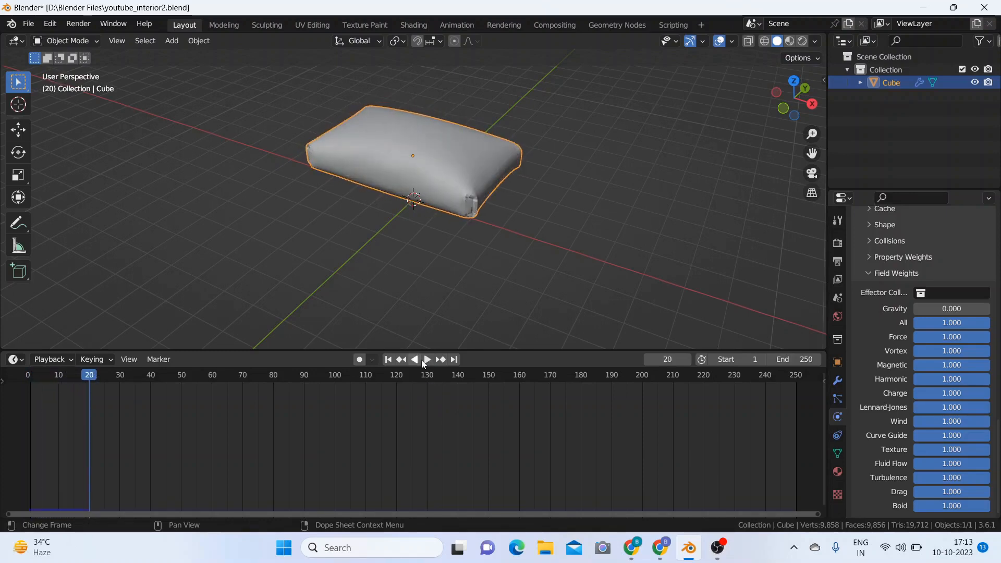
# Step: Move the playhead back to the start, compare the slab's inflation at frames 2 and 3, and settle on frame 2
pyautogui.moveTo(90, 376); pyautogui.dragTo(34, 376)
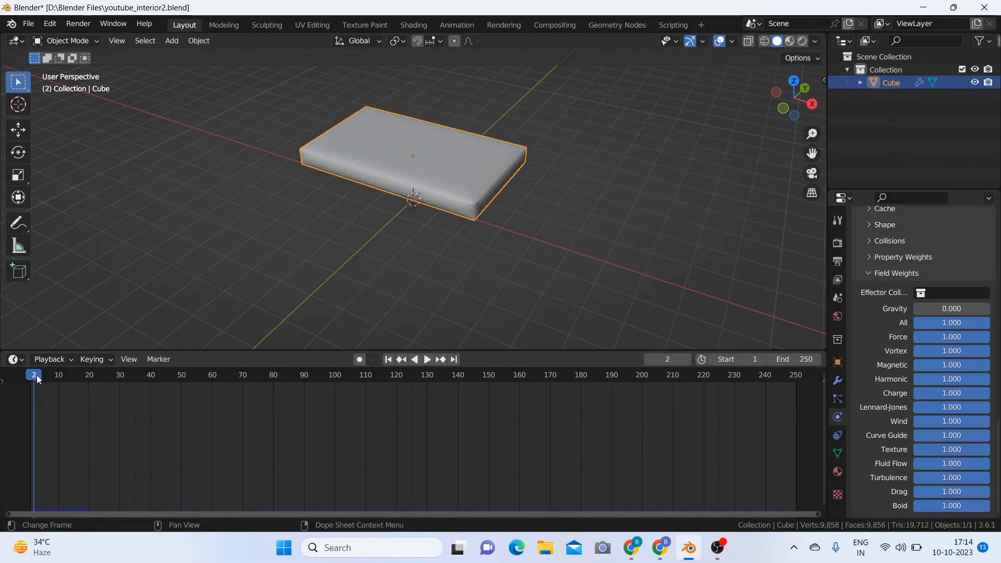
pyautogui.moveTo(436, 246); pyautogui.dragTo(440, 217, button='middle')
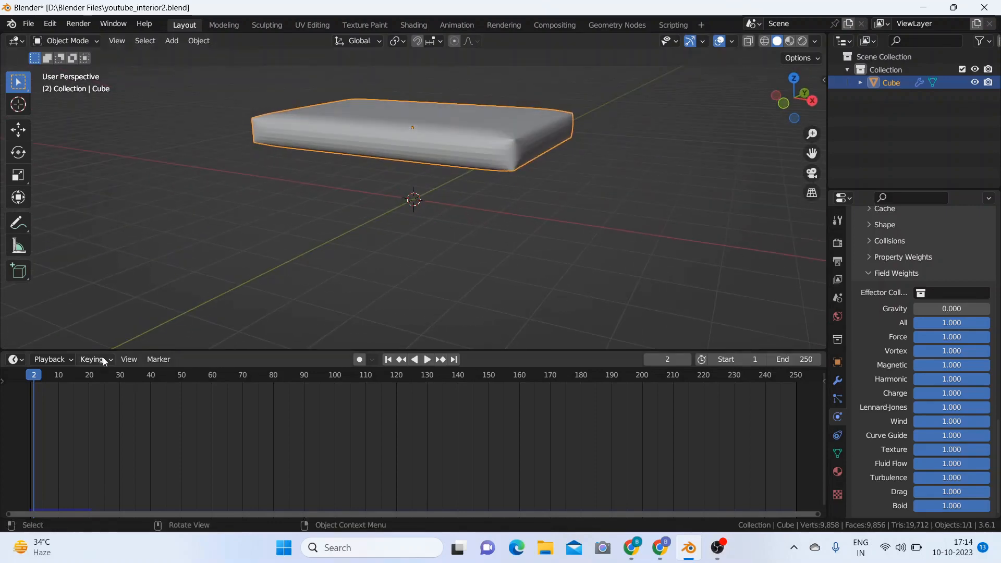
pyautogui.press('space')
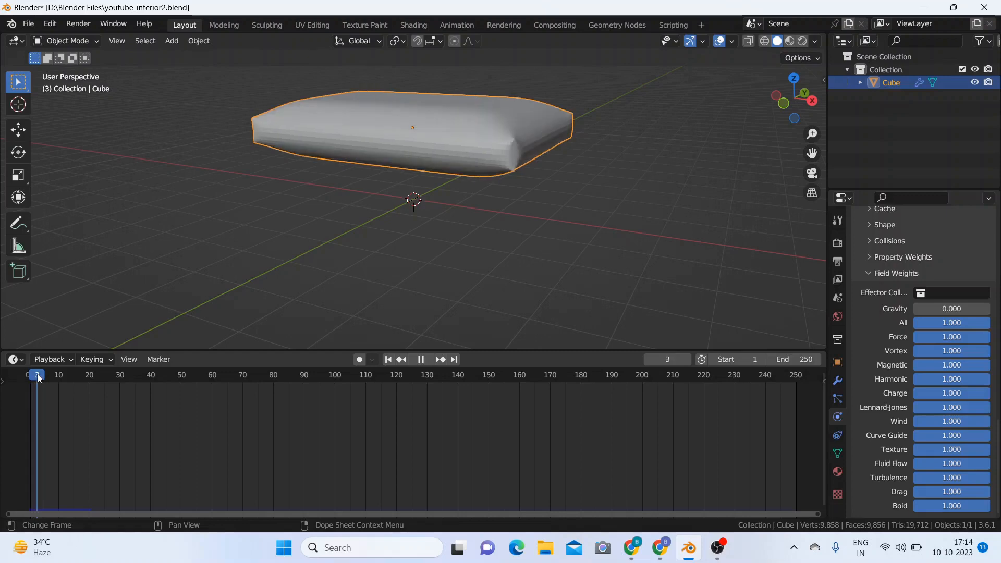
pyautogui.press('Escape')
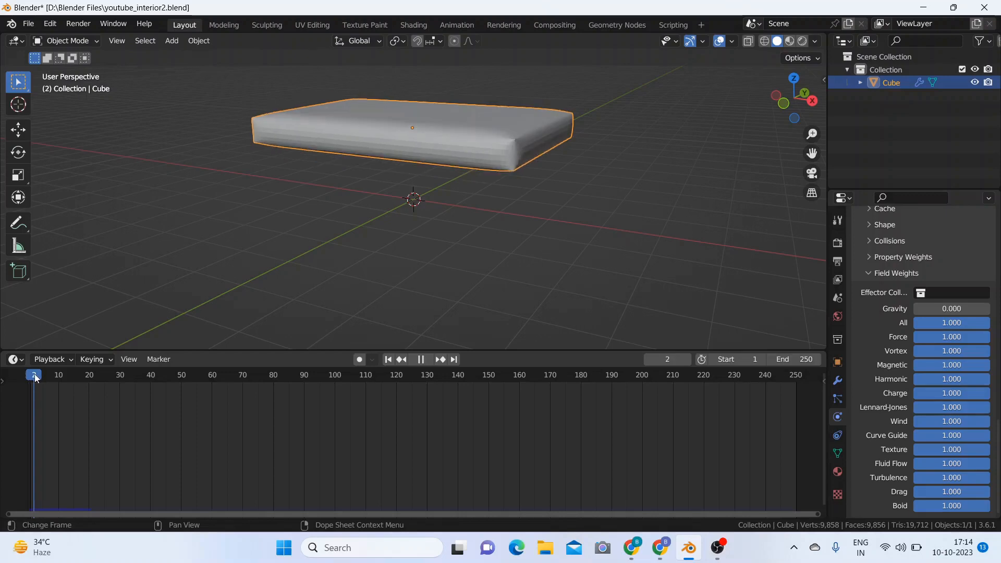
# Step: Shrink the timeline and apply smooth shading to the inflated slab
pyautogui.scroll(-3, 474, 229)
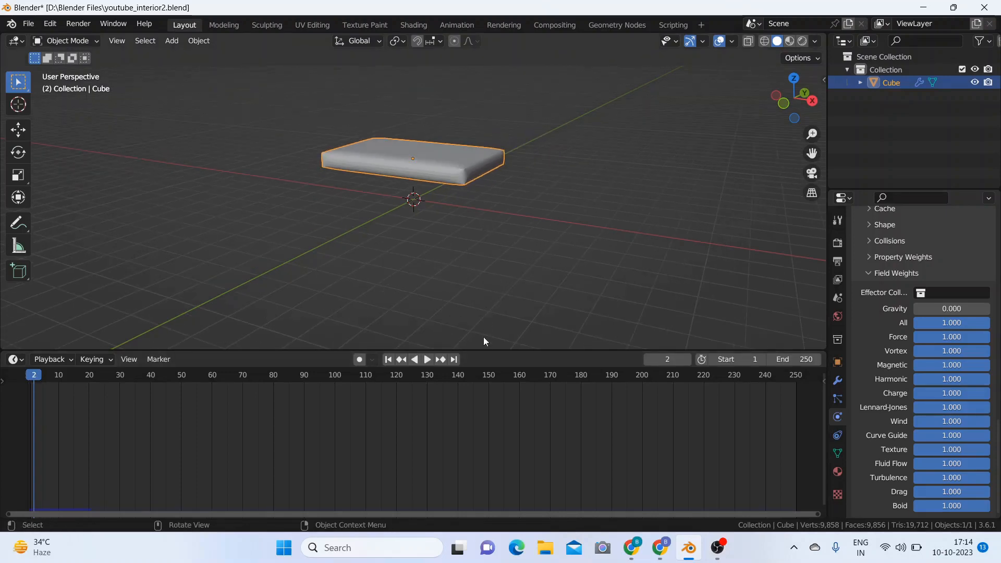
pyautogui.moveTo(483, 352); pyautogui.dragTo(479, 455)
pyautogui.scroll(4, 516, 302)
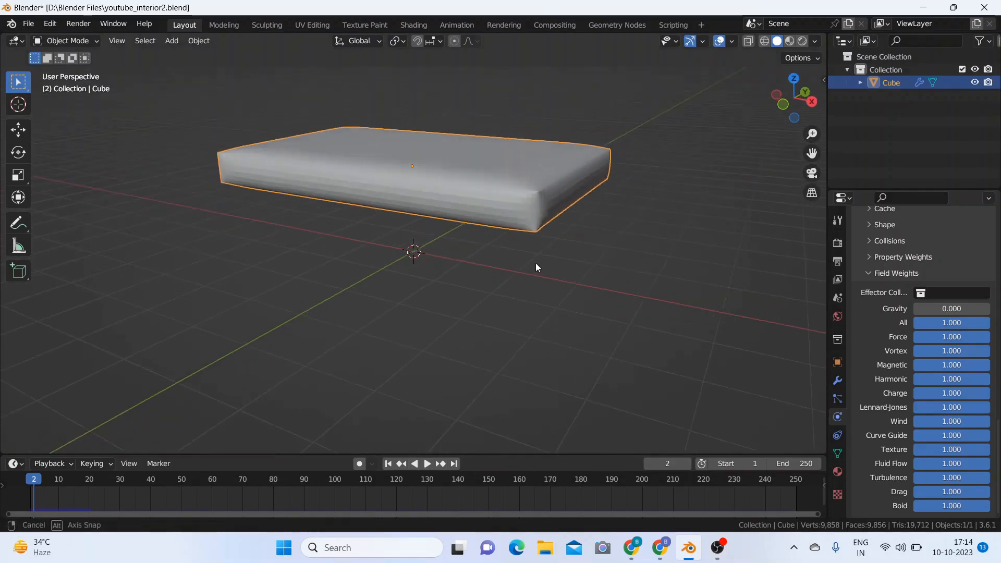
pyautogui.moveTo(536, 262); pyautogui.dragTo(524, 290, button='middle')
pyautogui.scroll(-2, 524, 290)
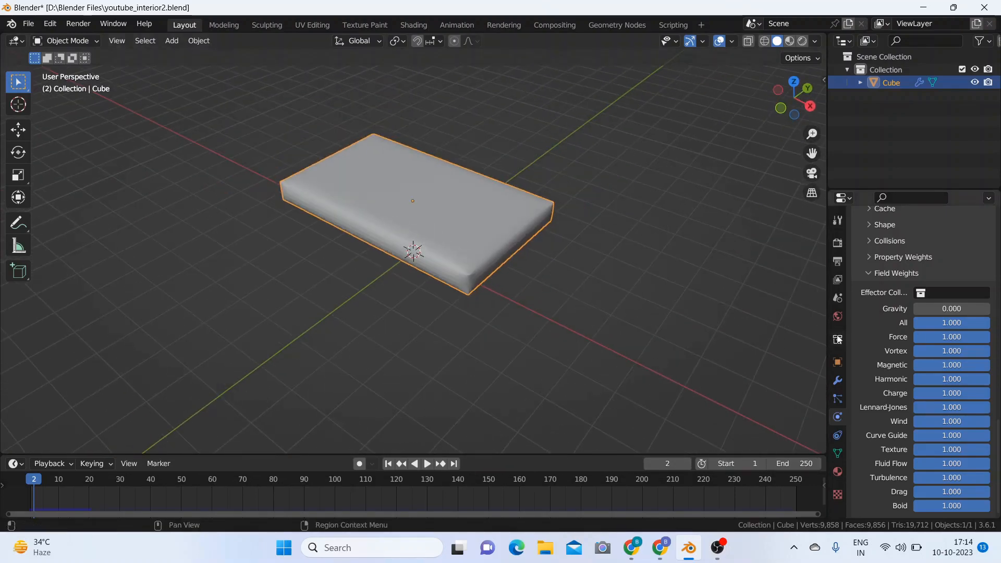
pyautogui.rightClick(467, 214)
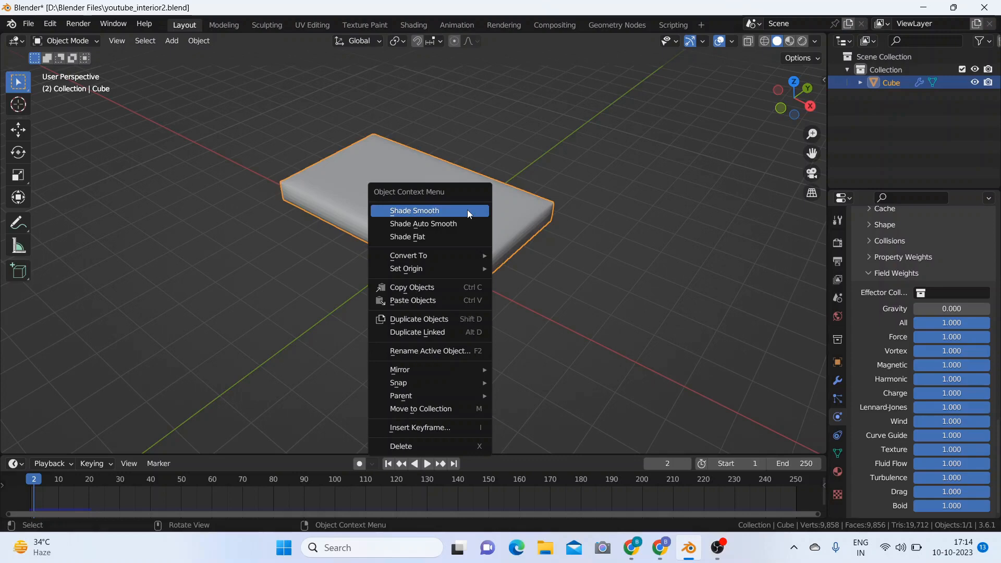
pyautogui.click(468, 214)
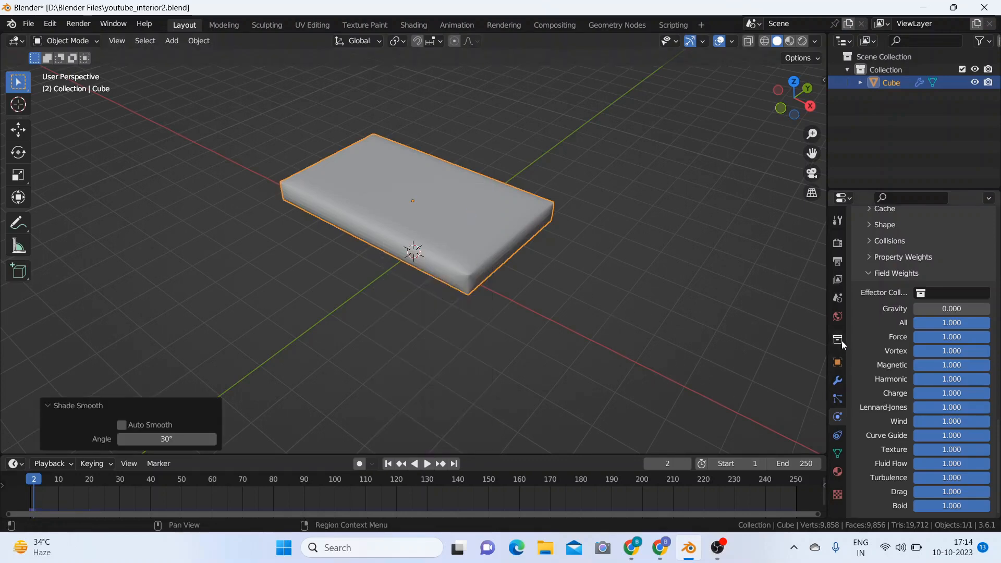
# Step: Apply the cushion's Bevel, Subdivision Surface and Cloth modifiers in stack order
pyautogui.click(839, 379)
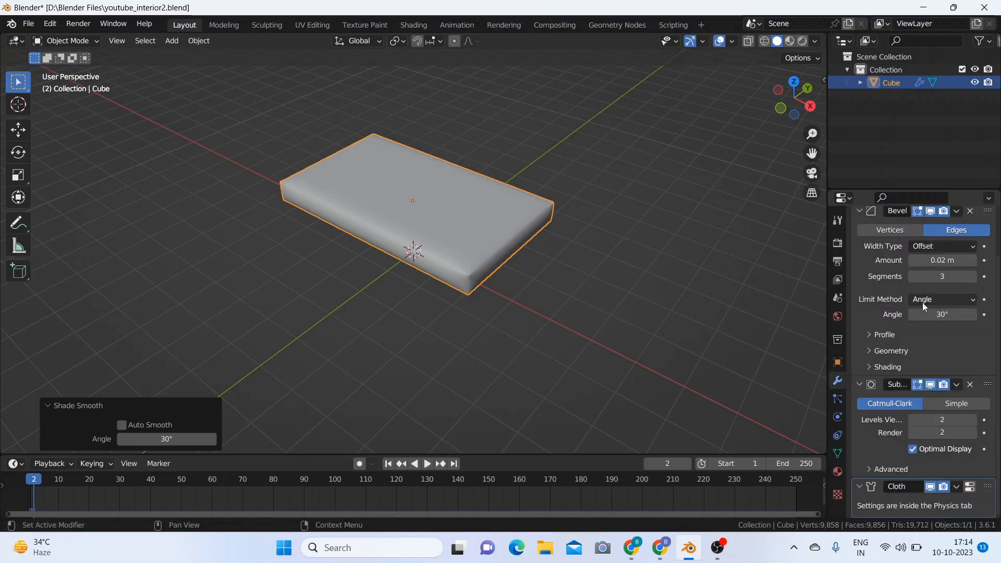
pyautogui.scroll(3, 938, 292)
pyautogui.click(957, 262)
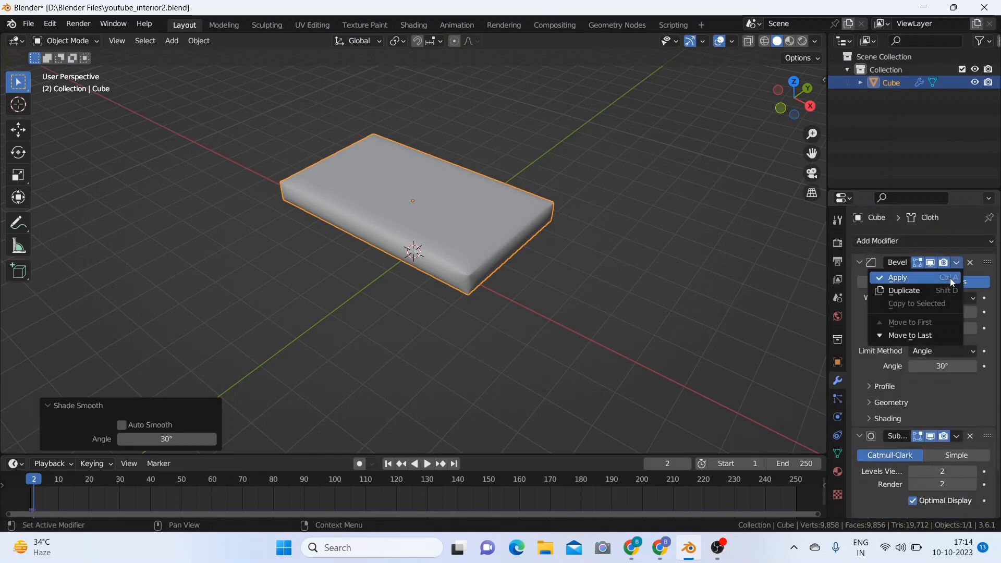
pyautogui.click(950, 277)
pyautogui.click(958, 264)
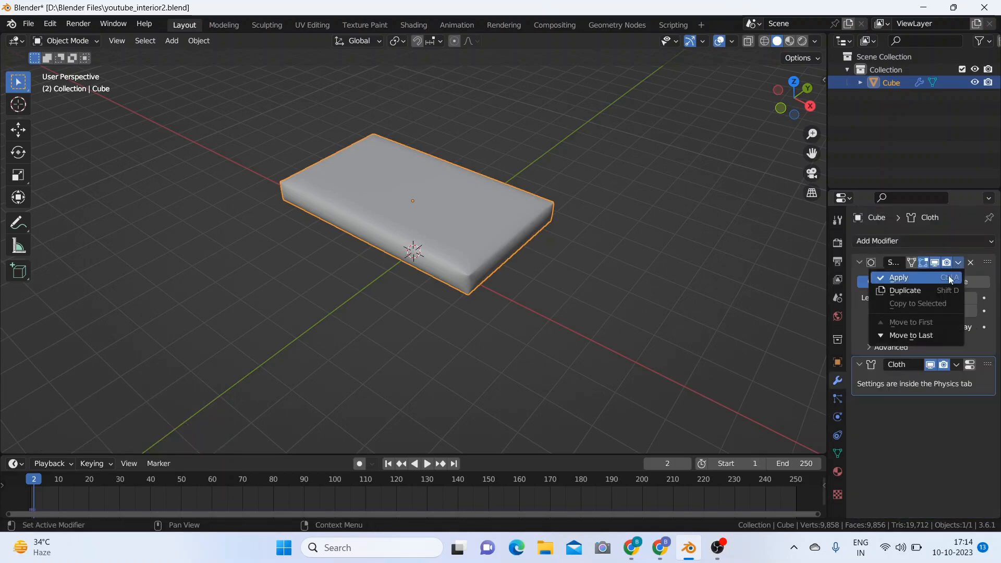
pyautogui.click(949, 275)
pyautogui.click(956, 263)
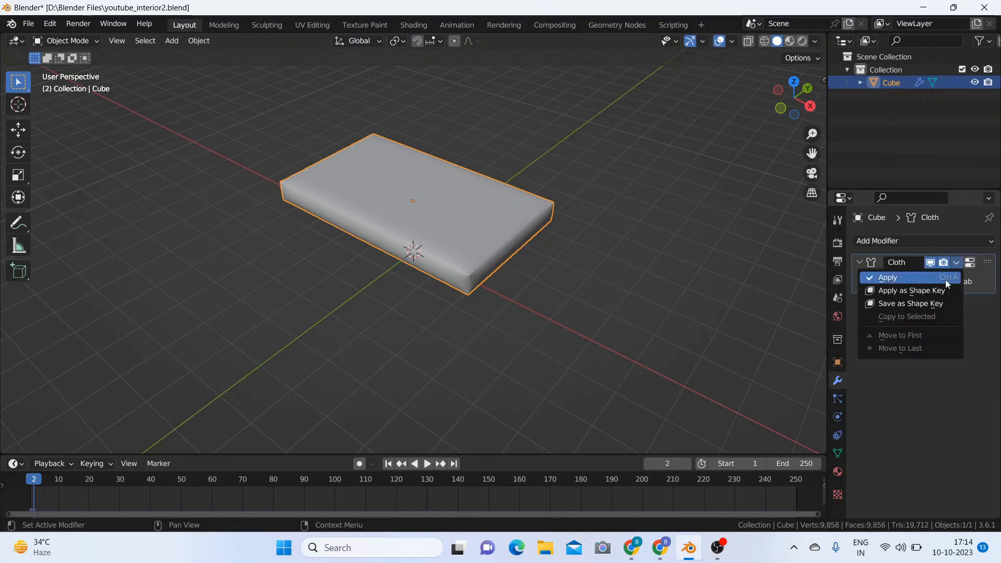
pyautogui.click(946, 279)
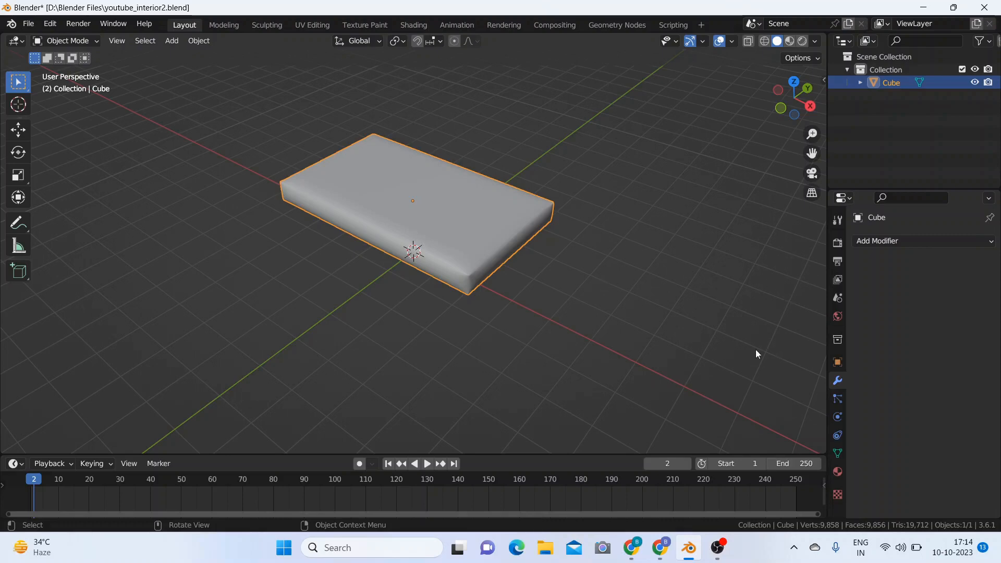
# Step: Duplicate the cushion in place and rotate the copy 90° about the global X axis to form an upright backrest
pyautogui.scroll(1, 574, 286)
pyautogui.scroll(-3, 574, 286)
pyautogui.scroll(3, 573, 285)
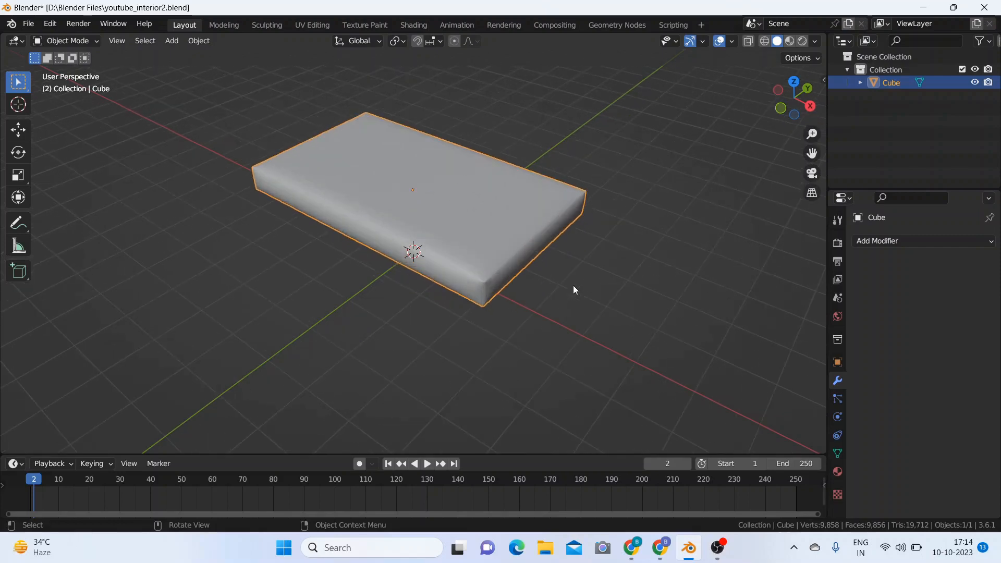
pyautogui.scroll(-3, 573, 286)
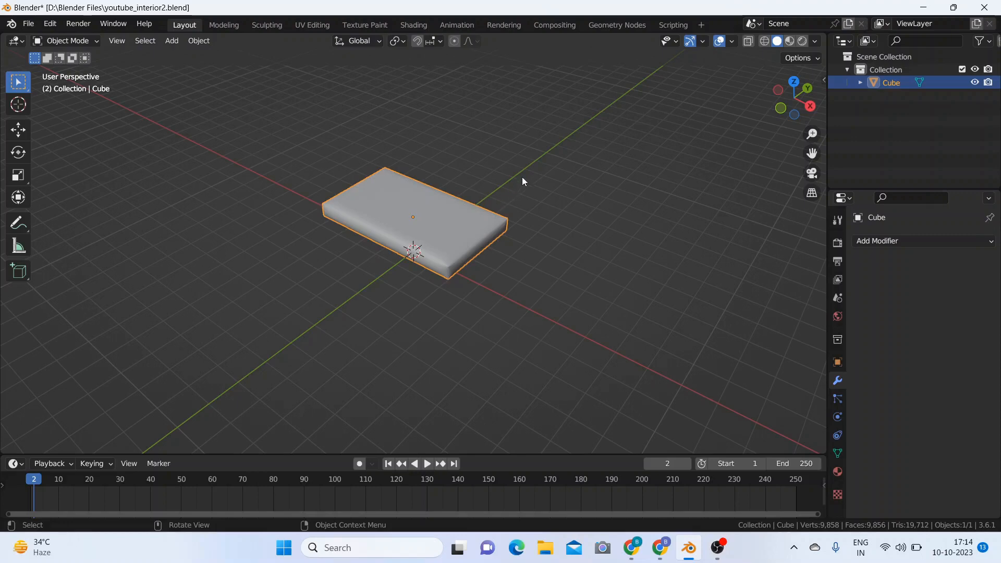
pyautogui.press('shift')
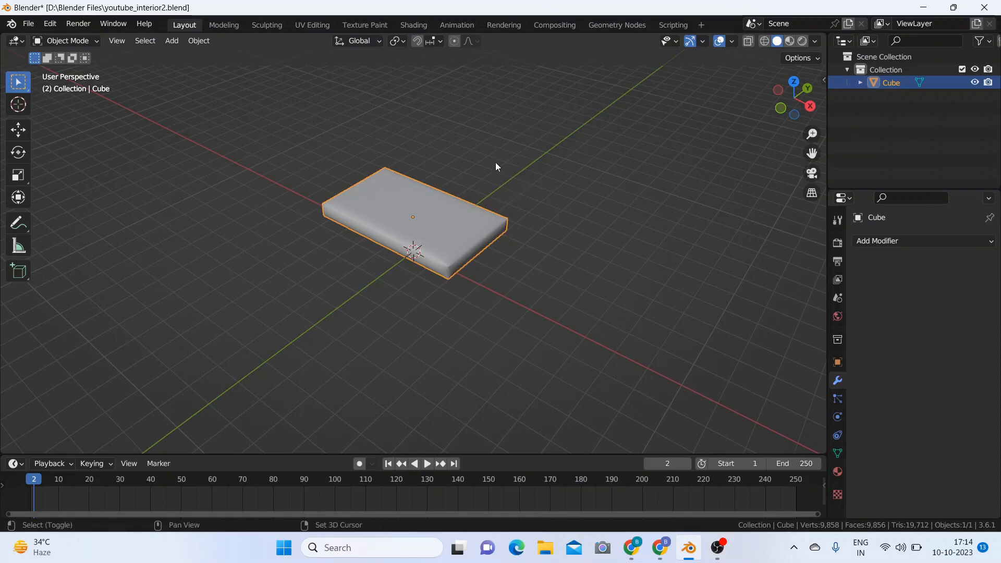
pyautogui.hotkey('shift', 'd')
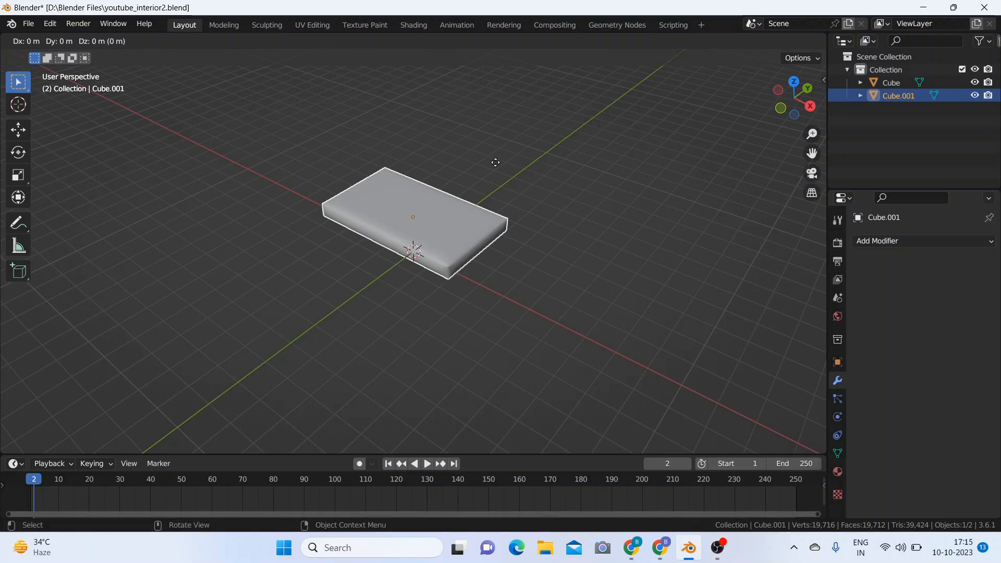
pyautogui.press('r')
pyautogui.write('x')
pyautogui.write('90')
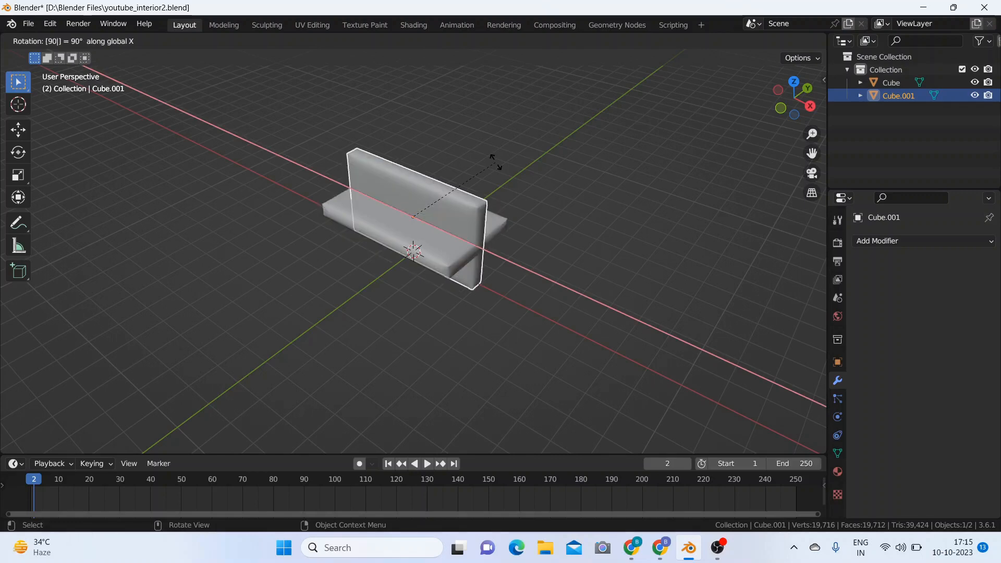
pyautogui.press('Return')
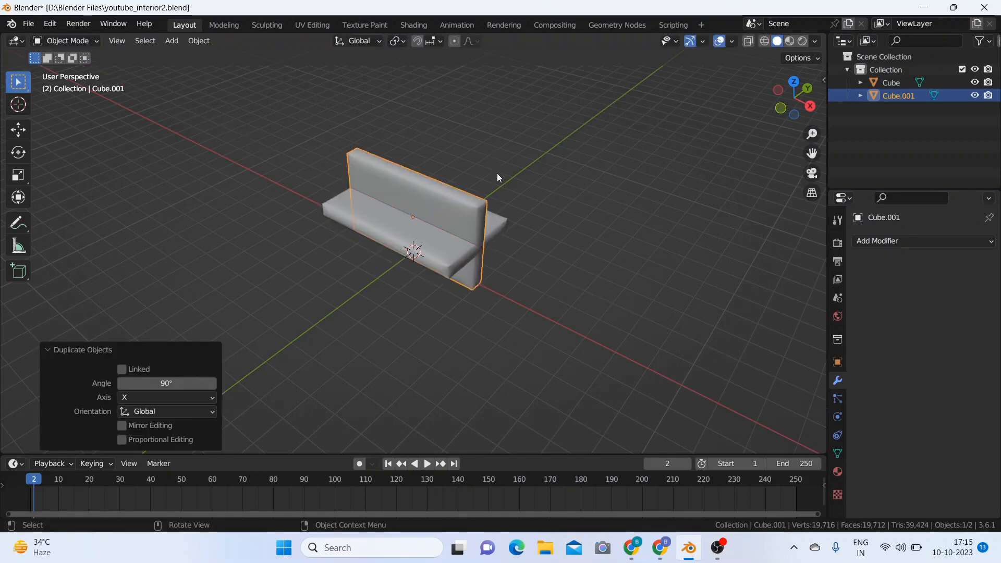
# Step: Move the upright backrest about 2.1 m along Y, and correct it by about -0.43 m so it overlaps the seat's rear edge
pyautogui.press('g')
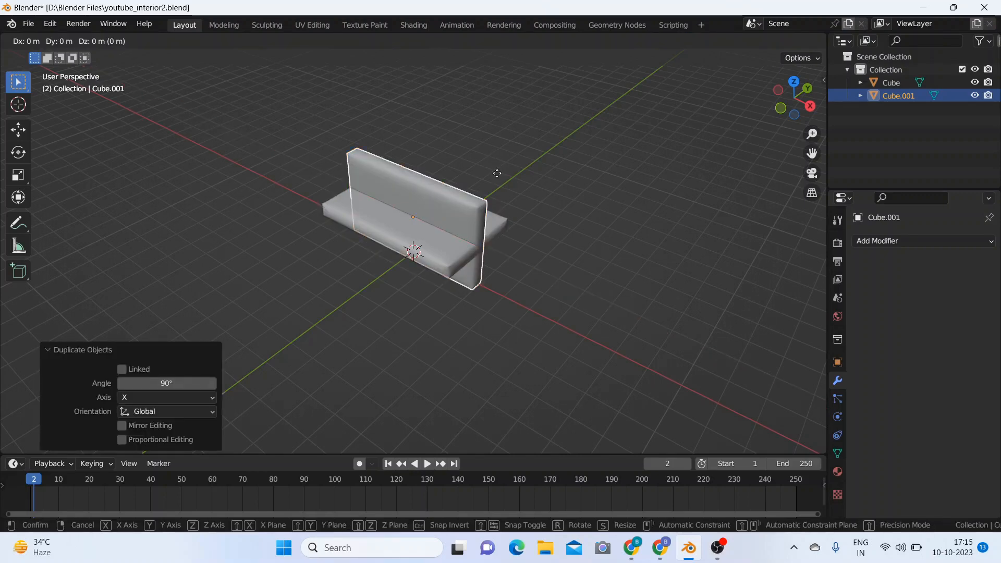
pyautogui.press('y')
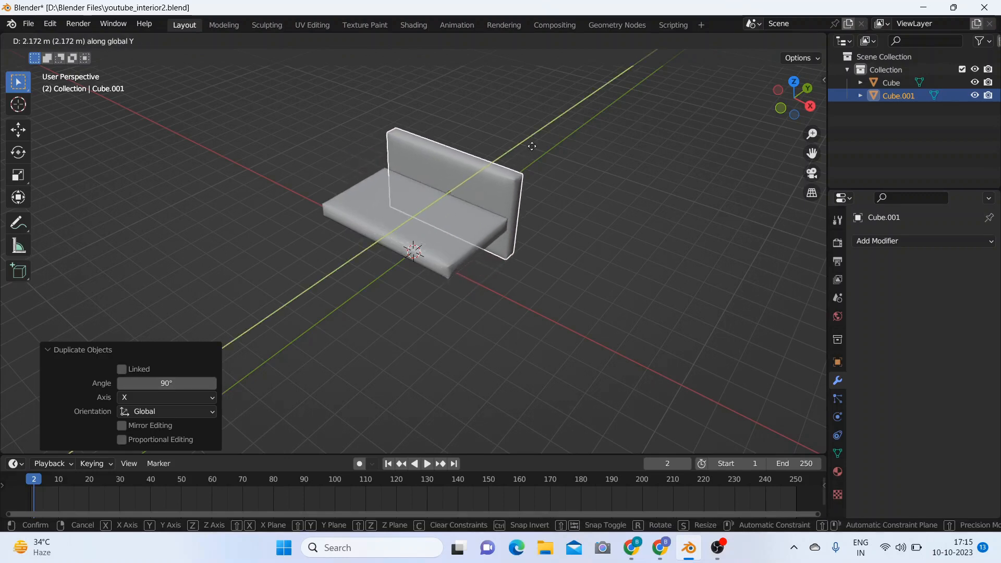
pyautogui.click(531, 150)
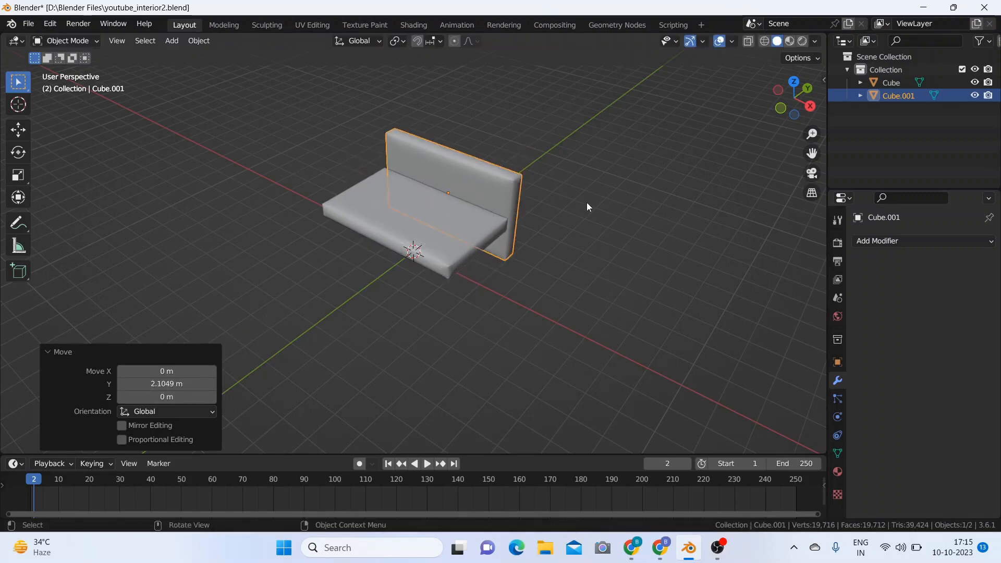
pyautogui.press('KP_3')
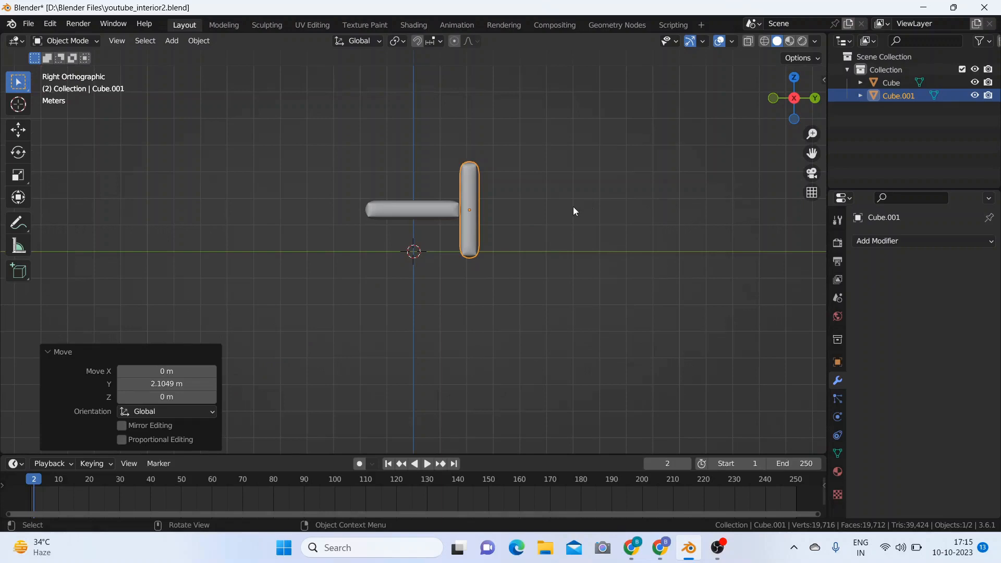
pyautogui.press('g')
pyautogui.press('y')
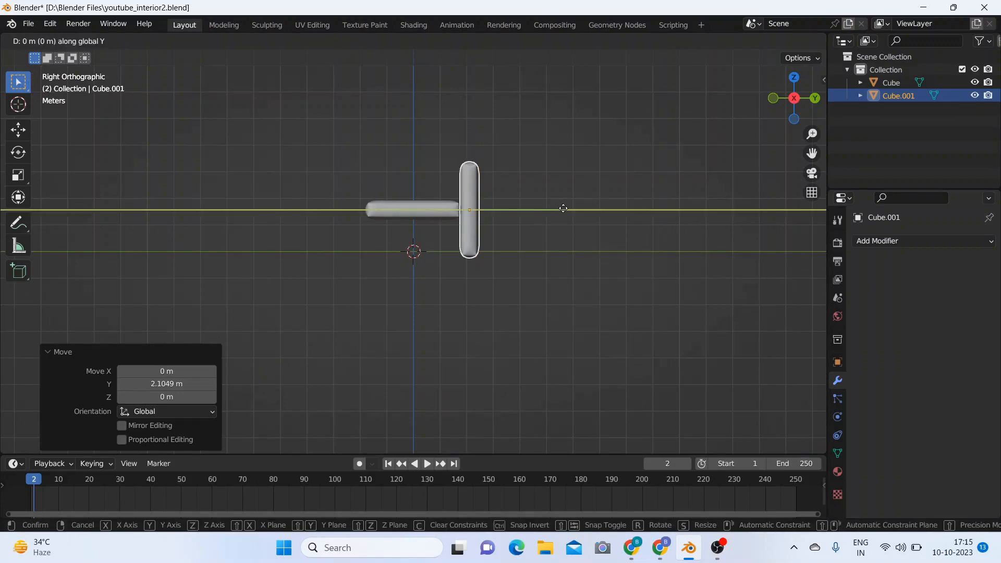
pyautogui.click(552, 209)
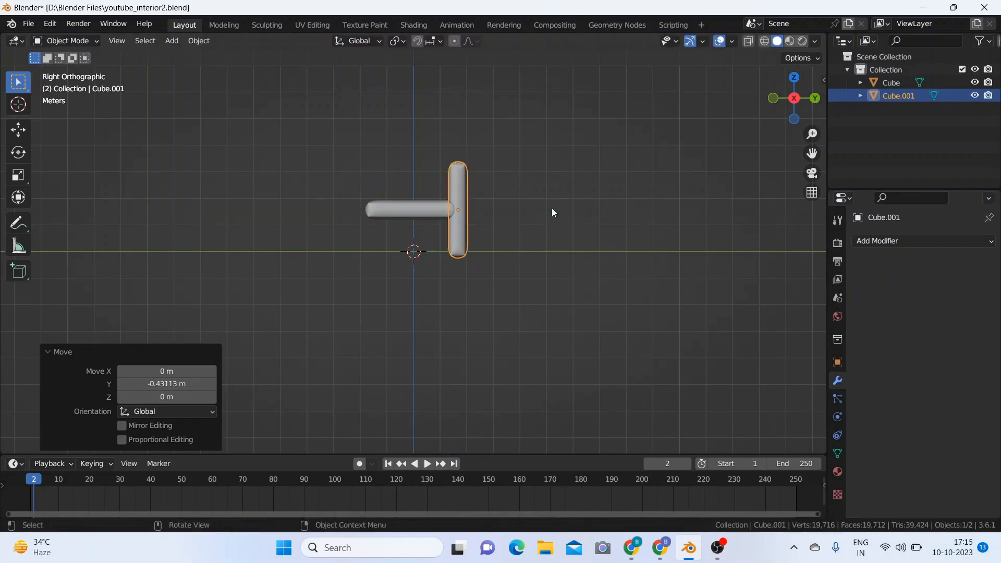
# Step: Raise the backrest about 1.49 m along Z so its lower end lines up with the seat's underside
pyautogui.press('g')
pyautogui.press('z')
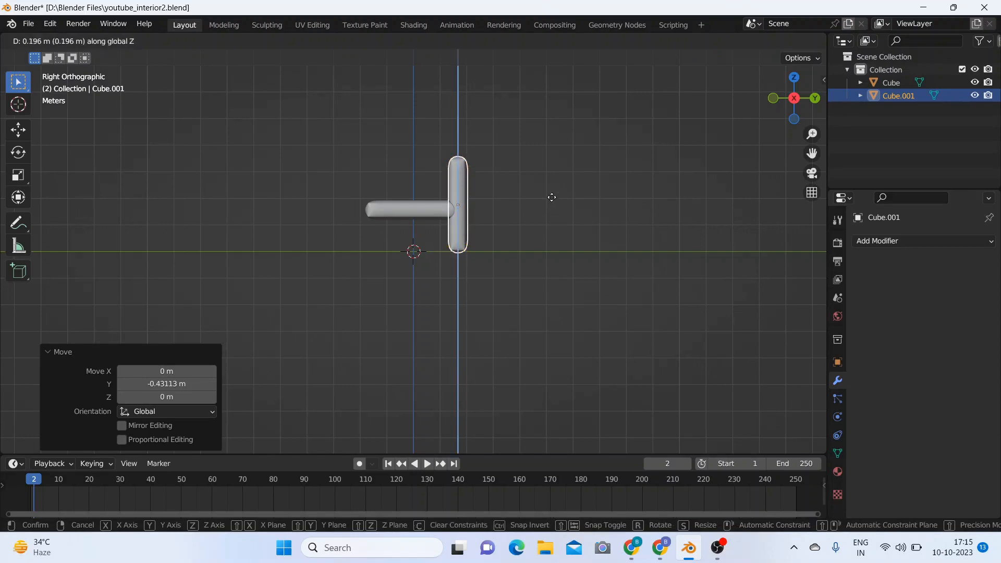
pyautogui.click(552, 168)
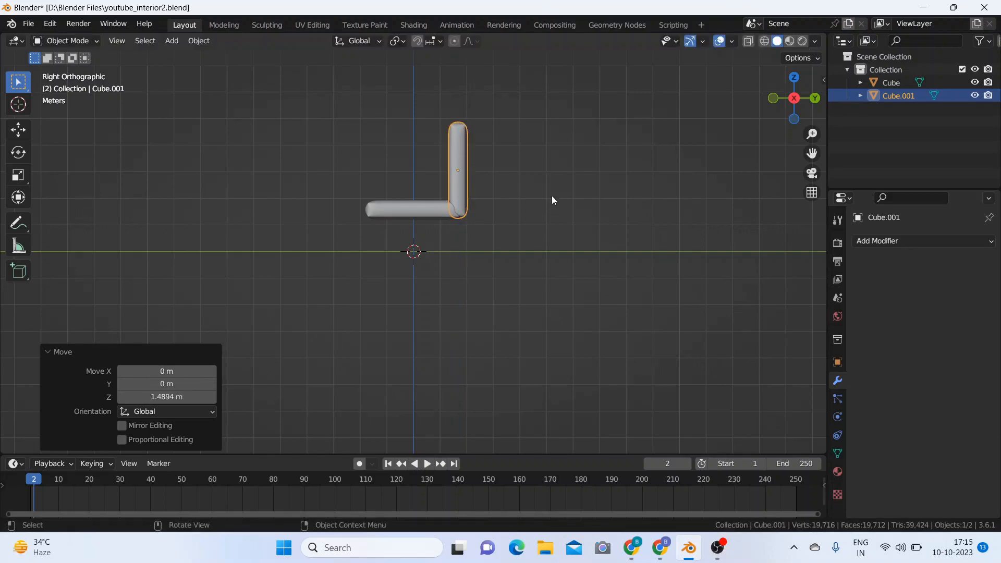
# Step: Scale the backrest to about 0.733 along Z and lower it about 0.45 m back onto the seat
pyautogui.press('s')
pyautogui.press('z')
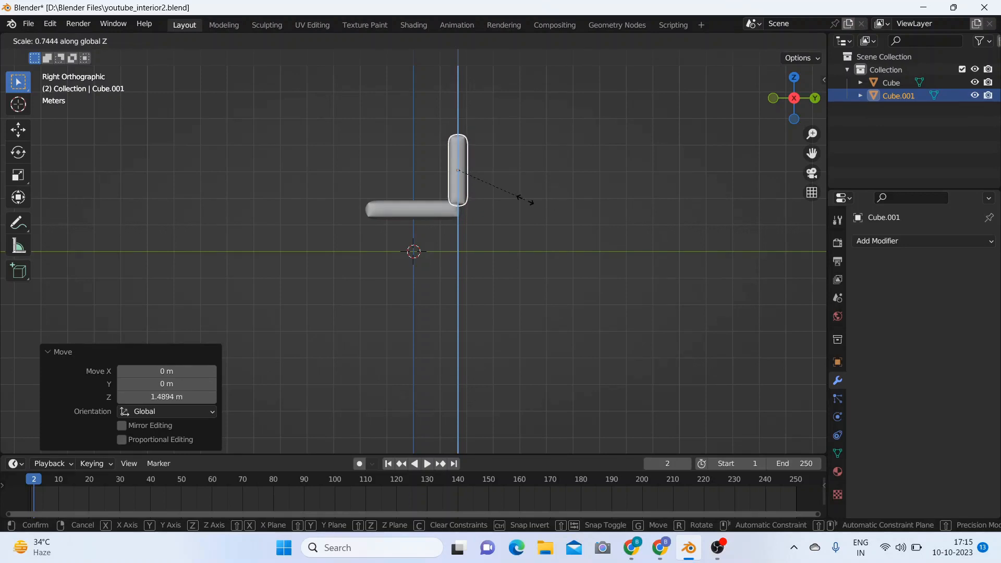
pyautogui.click(525, 202)
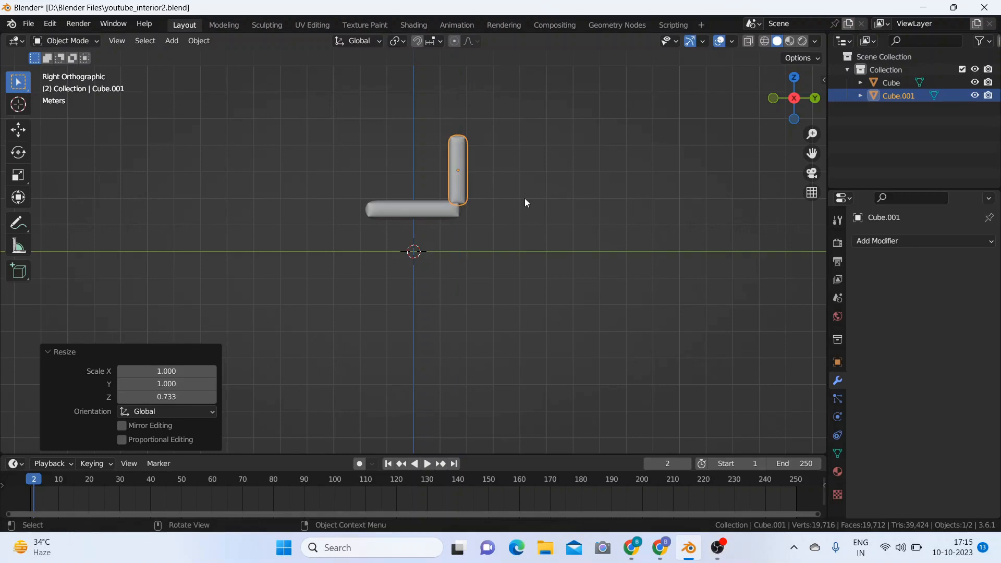
pyautogui.press('g')
pyautogui.press('z')
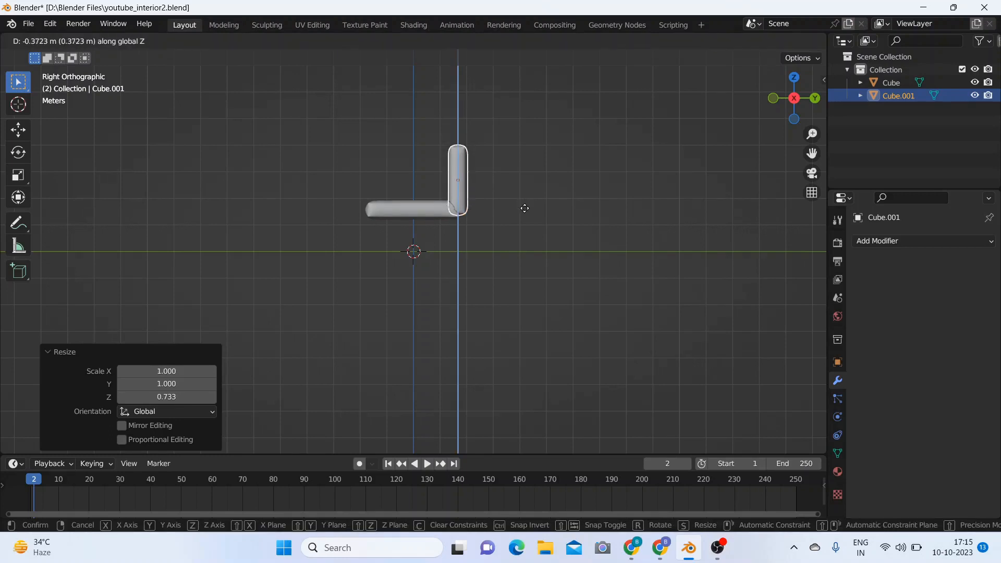
pyautogui.click(524, 211)
# Step: Scale the seat cushion to about 1.104 along Y so it extends under the backrest
pyautogui.moveTo(524, 211); pyautogui.dragTo(649, 278, button='middle')
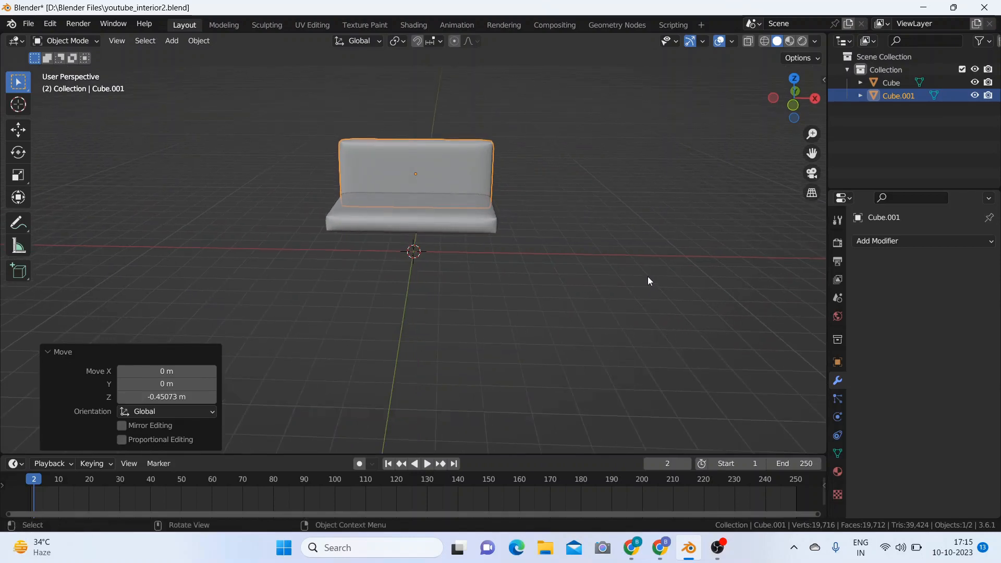
pyautogui.click(598, 239)
pyautogui.moveTo(598, 239); pyautogui.dragTo(563, 308, button='middle')
pyautogui.click(456, 244)
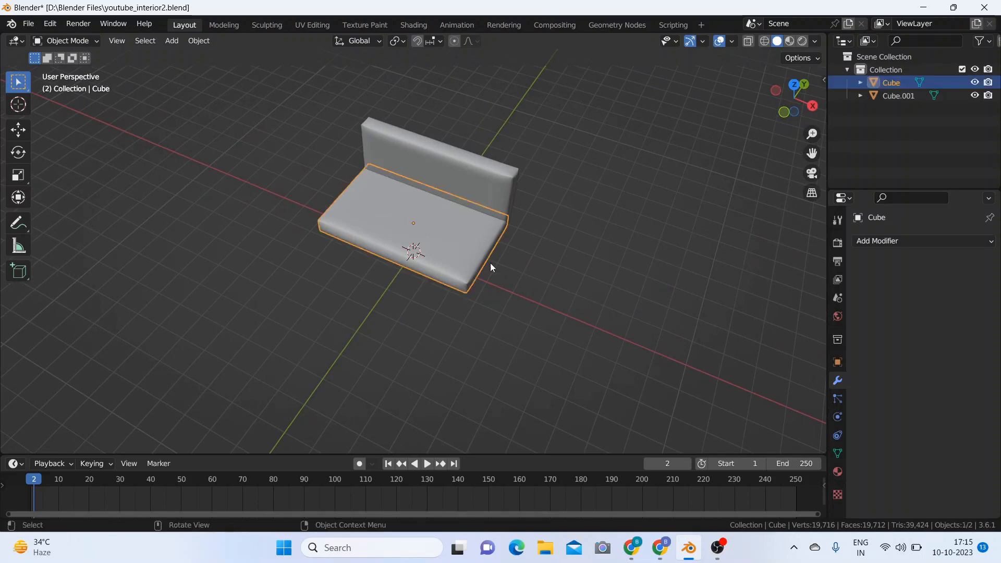
pyautogui.press('s')
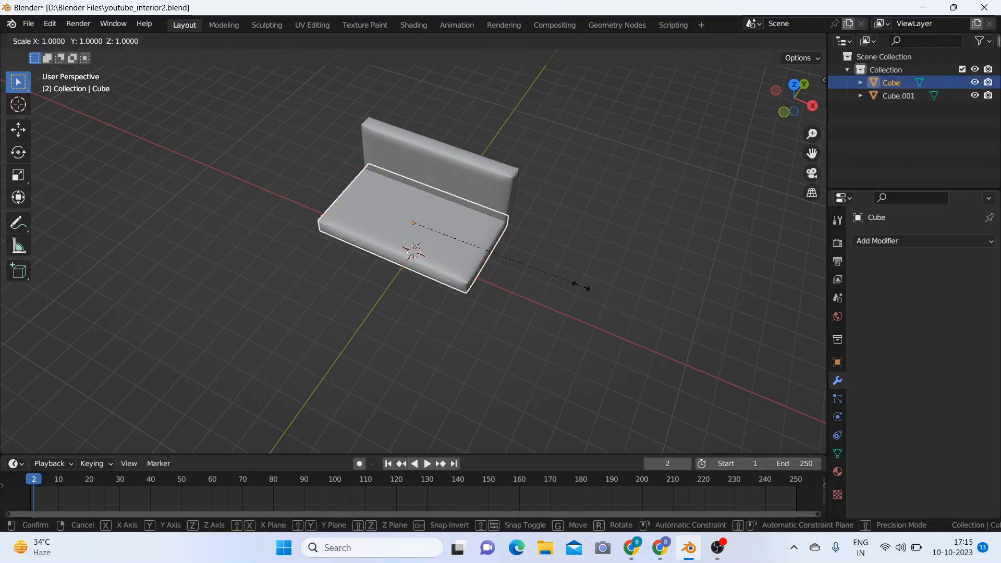
pyautogui.press('y')
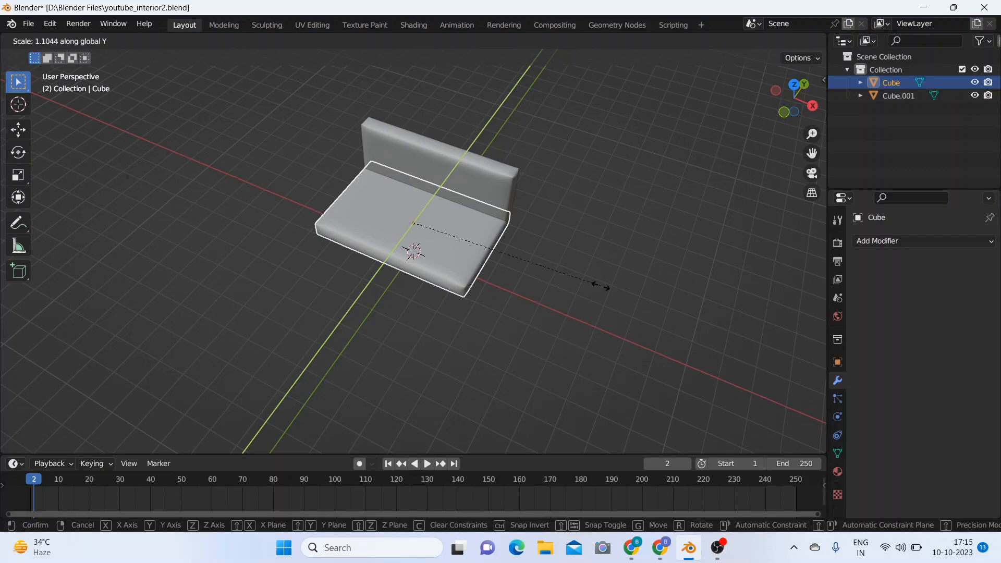
pyautogui.click(600, 285)
pyautogui.moveTo(599, 268); pyautogui.dragTo(493, 198, button='middle')
pyautogui.press('g')
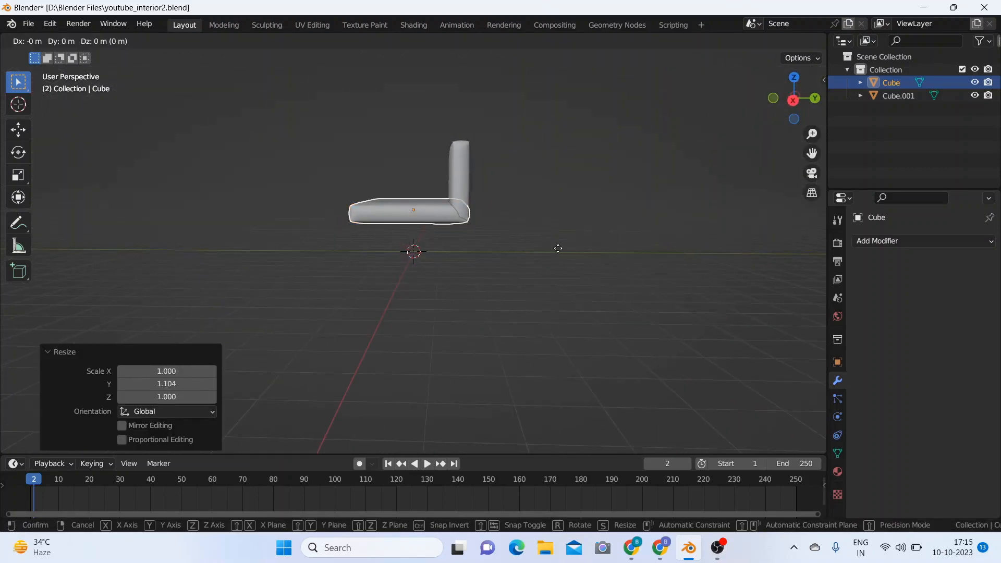
pyautogui.press('y')
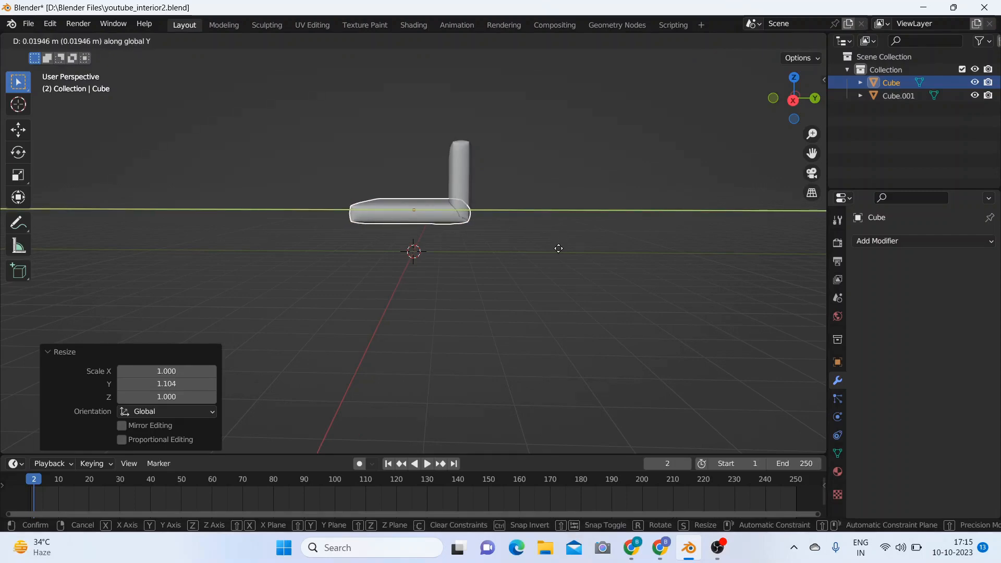
pyautogui.rightClick(559, 248)
# Step: Deselect the seat cushion and save the Blender file
pyautogui.click(538, 263)
pyautogui.moveTo(500, 260); pyautogui.dragTo(626, 277, button='middle')
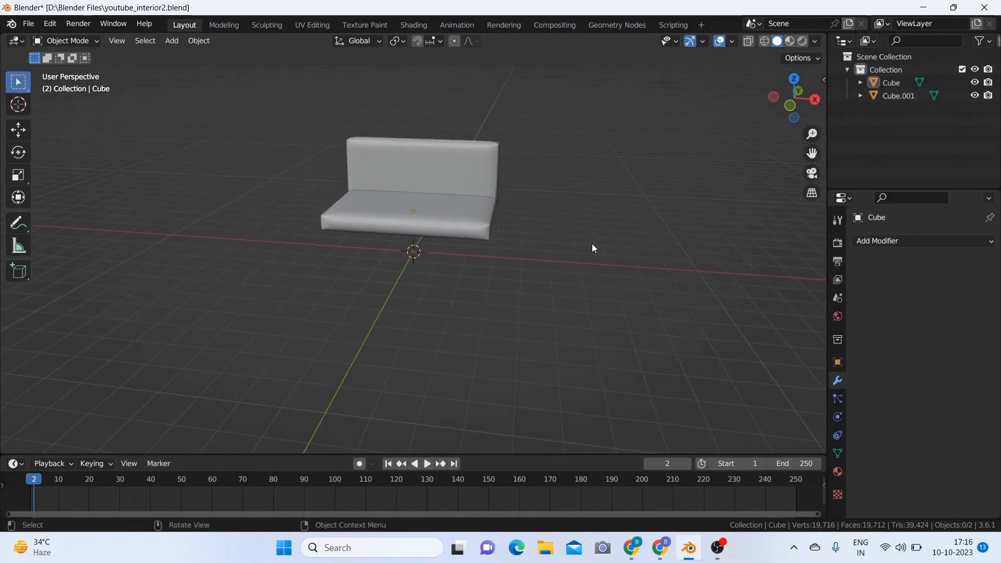
pyautogui.press('ctrl')
pyautogui.hotkey('ctrl', 's')
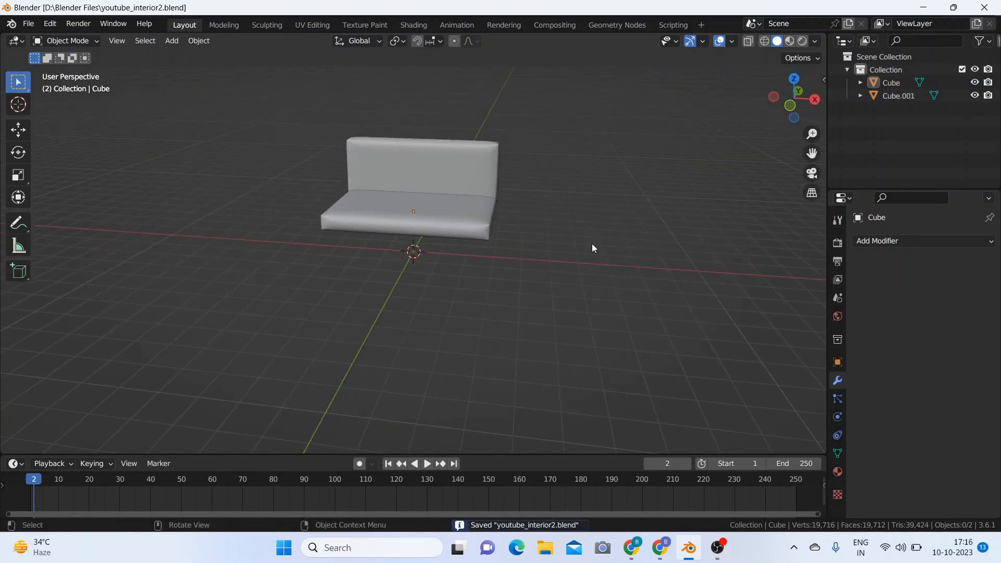
# Step: Duplicate the seat cushion in place and rotate the copy 90° about the global Y axis to form an armrest
pyautogui.click(460, 211)
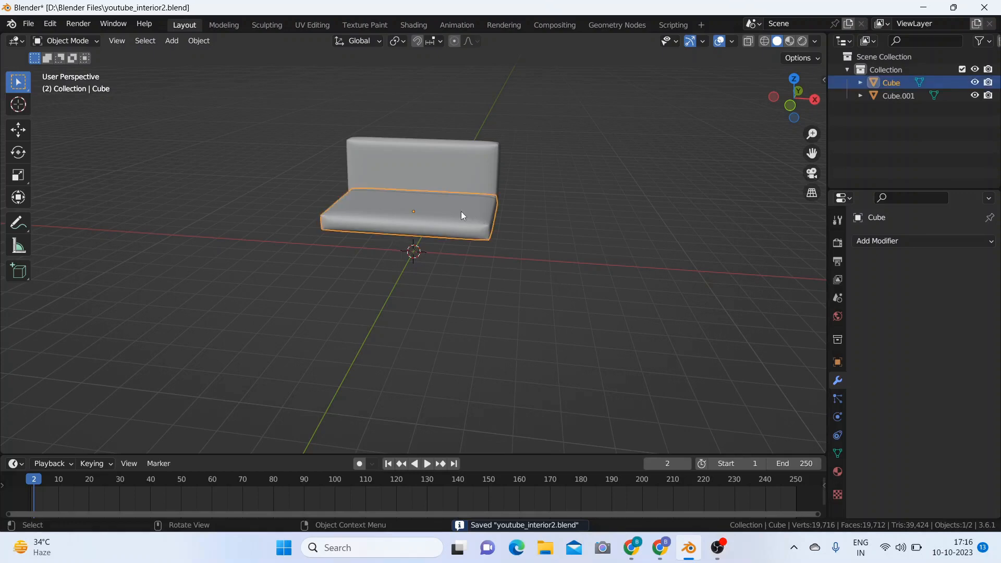
pyautogui.hotkey('shift', 'd')
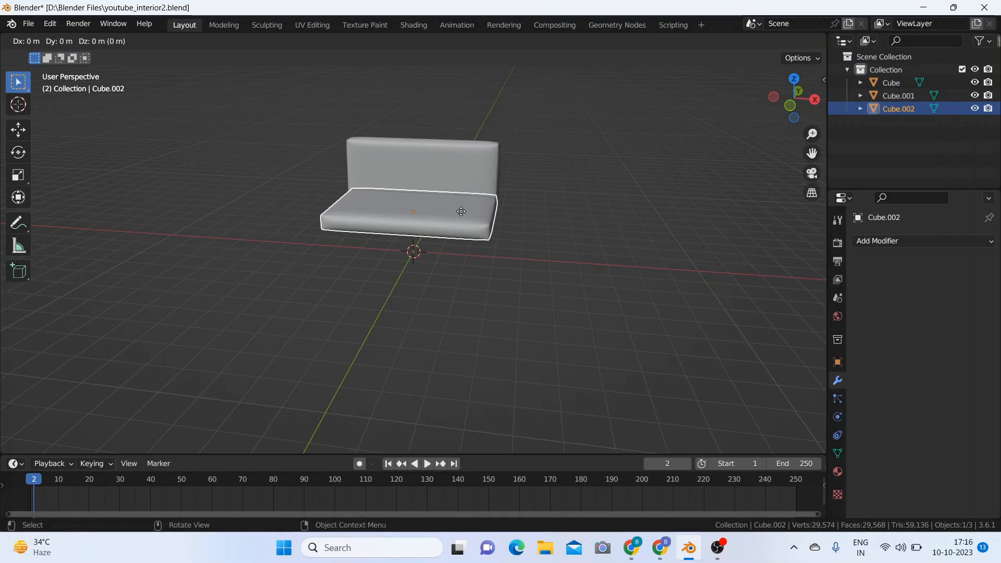
pyautogui.press('r')
pyautogui.write('y')
pyautogui.write('90')
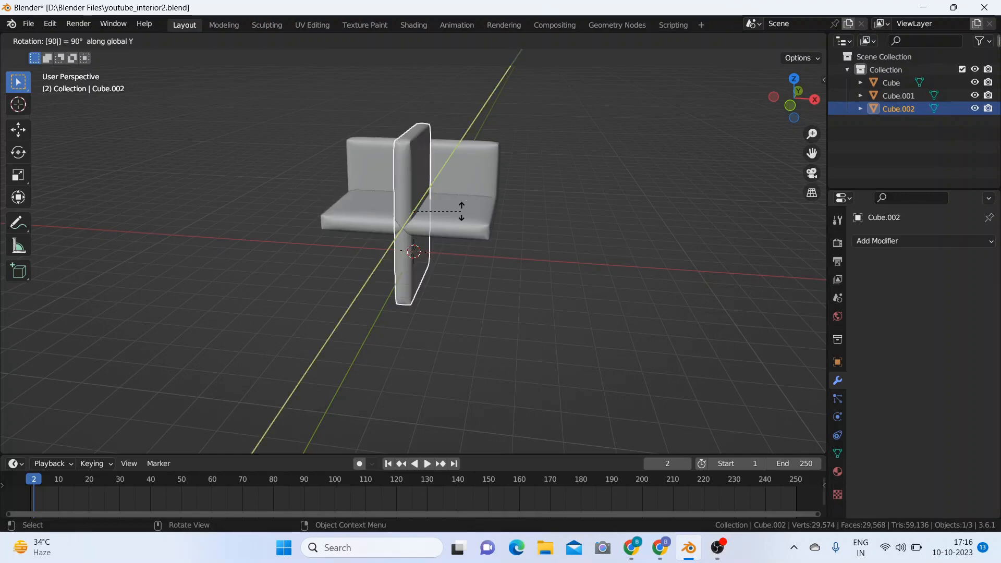
pyautogui.press('Return')
# Step: Scale the upright armrest copy to about 0.334 along the global Z axis
pyautogui.moveTo(562, 216)
pyautogui.mouseDown(button='middle')
pyautogui.moveTo(452, 211)
pyautogui.moveTo(565, 220)
pyautogui.mouseUp(button='middle')
pyautogui.press('s')
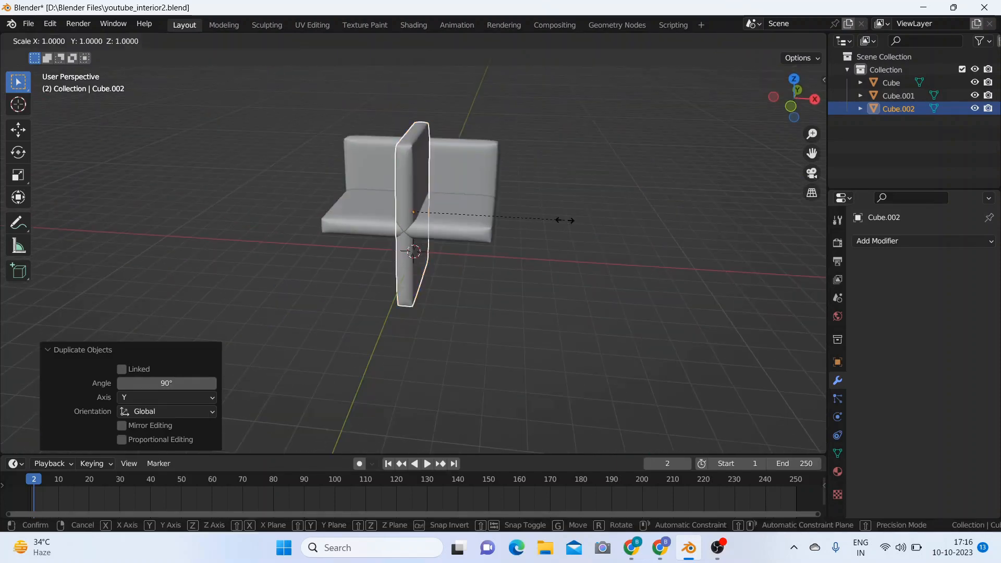
pyautogui.press('z')
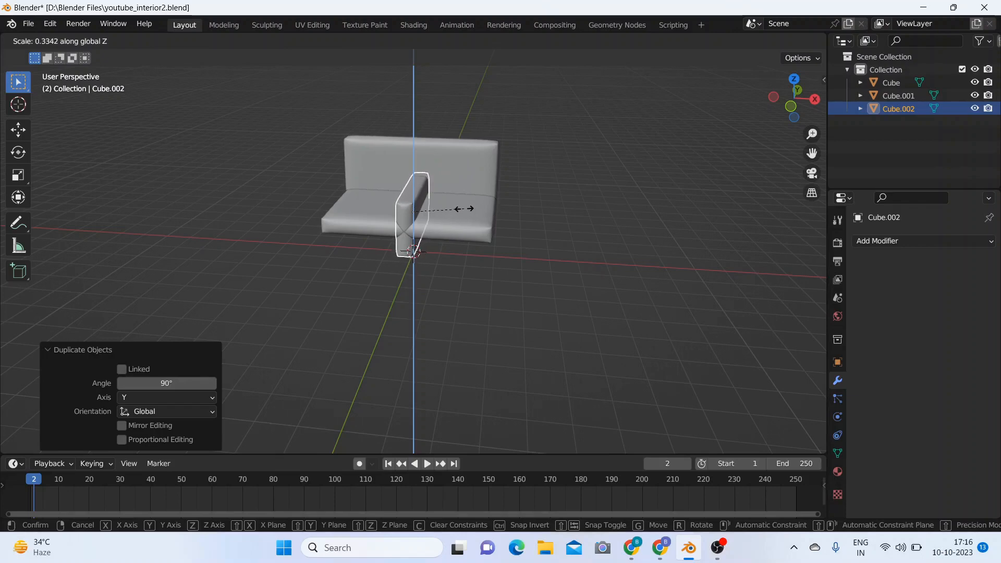
pyautogui.click(467, 211)
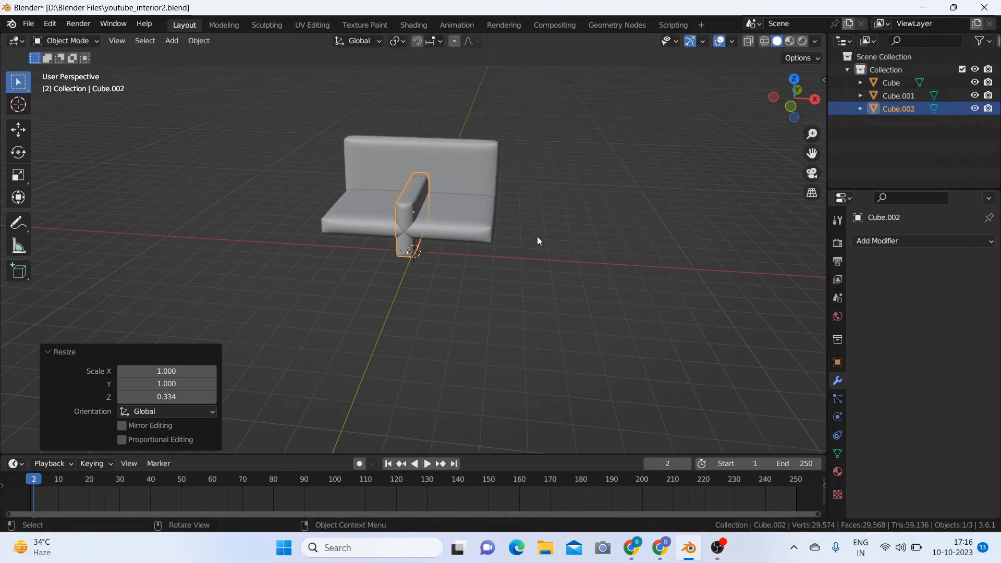
# Step: Raise the armrest about 0.745 m along Z in front view so its base lines up with the seat's underside
pyautogui.press('KP_1')
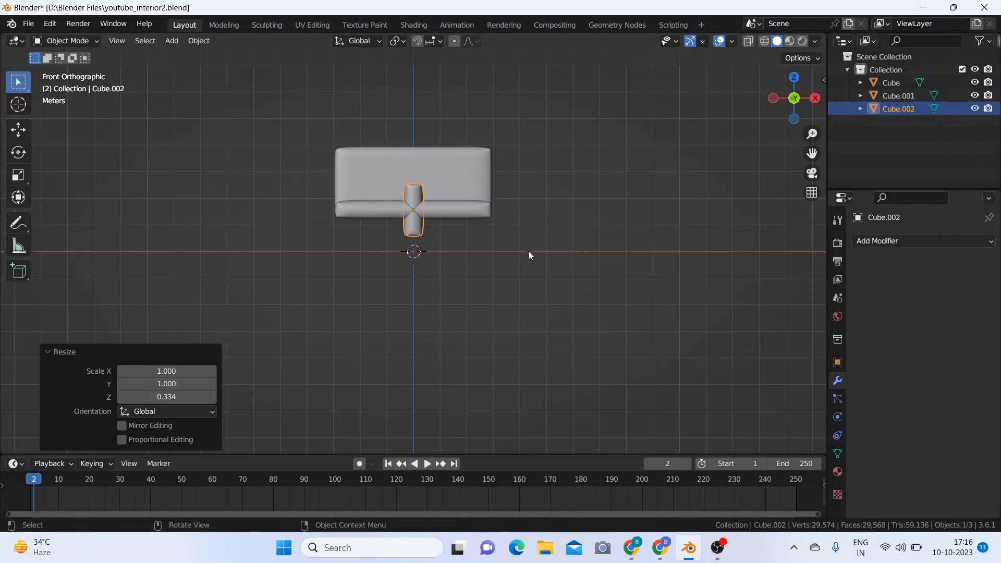
pyautogui.press('g')
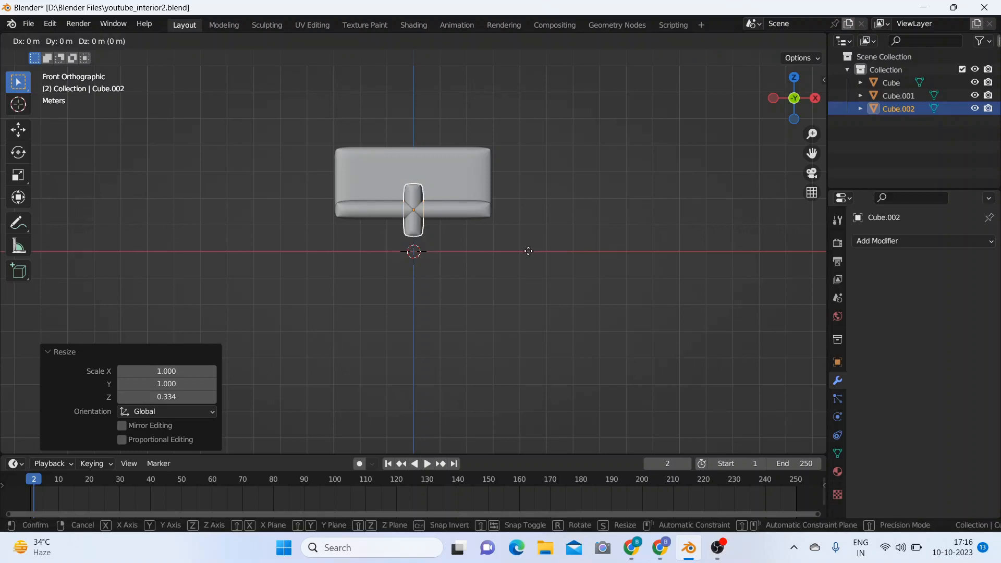
pyautogui.press('z')
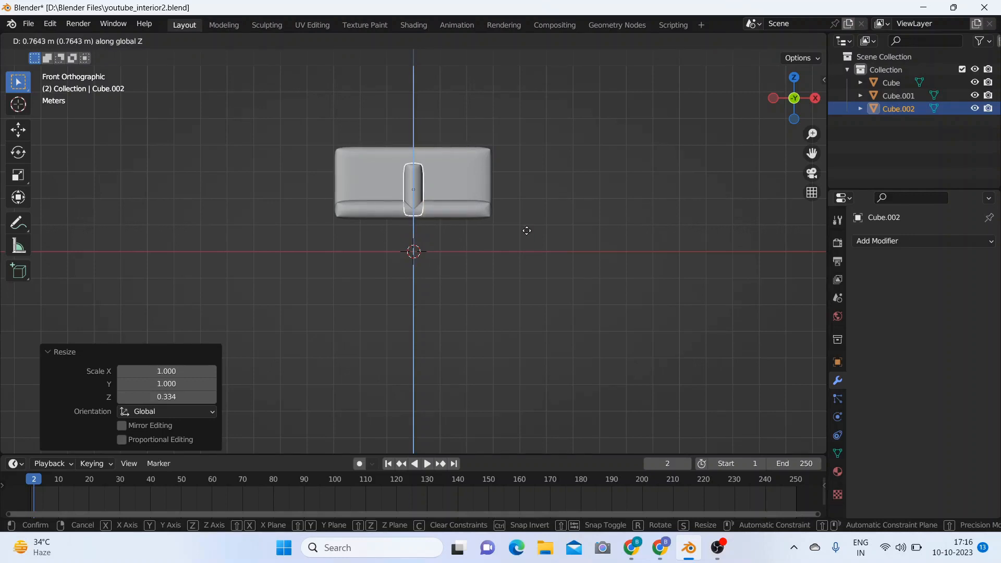
pyautogui.click(527, 231)
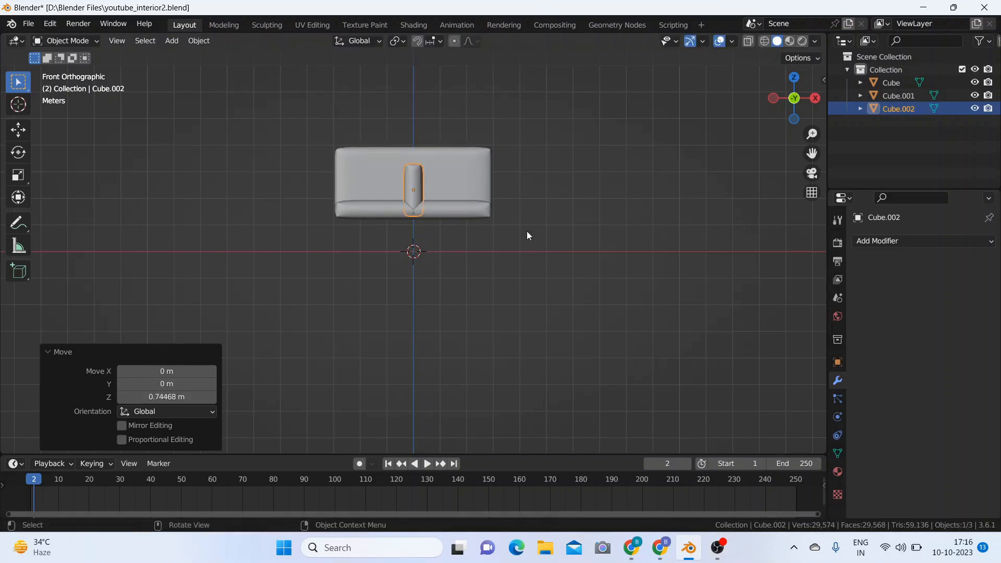
# Step: Move the armrest about 2.67 m along negative X to the seat's end and deselect it
pyautogui.press('g')
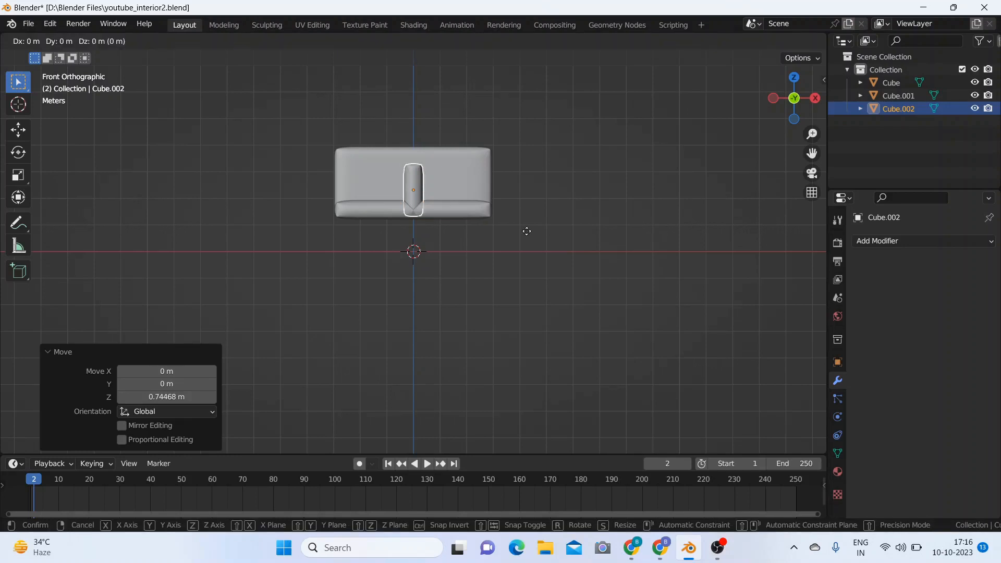
pyautogui.press('x')
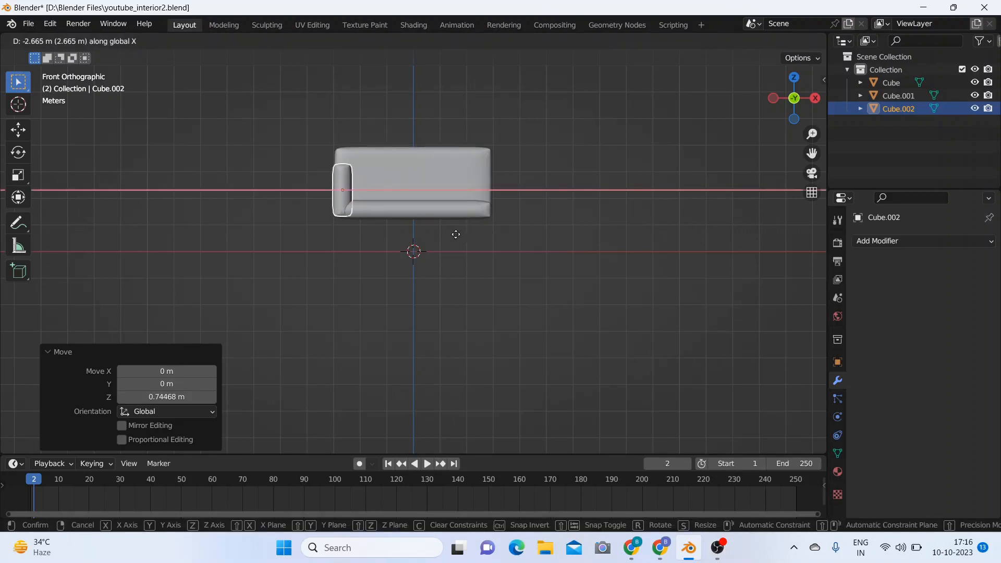
pyautogui.click(455, 234)
pyautogui.moveTo(571, 229); pyautogui.dragTo(442, 280, button='middle')
pyautogui.click(521, 212)
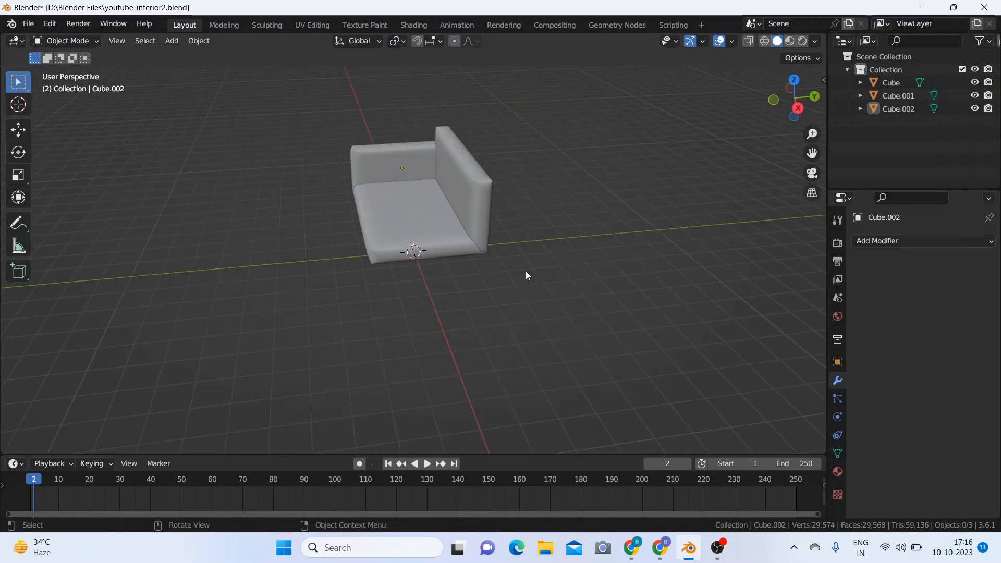
# Step: Scale the armrest to about 0.930 along the global Z axis
pyautogui.moveTo(528, 275); pyautogui.dragTo(379, 208, button='middle')
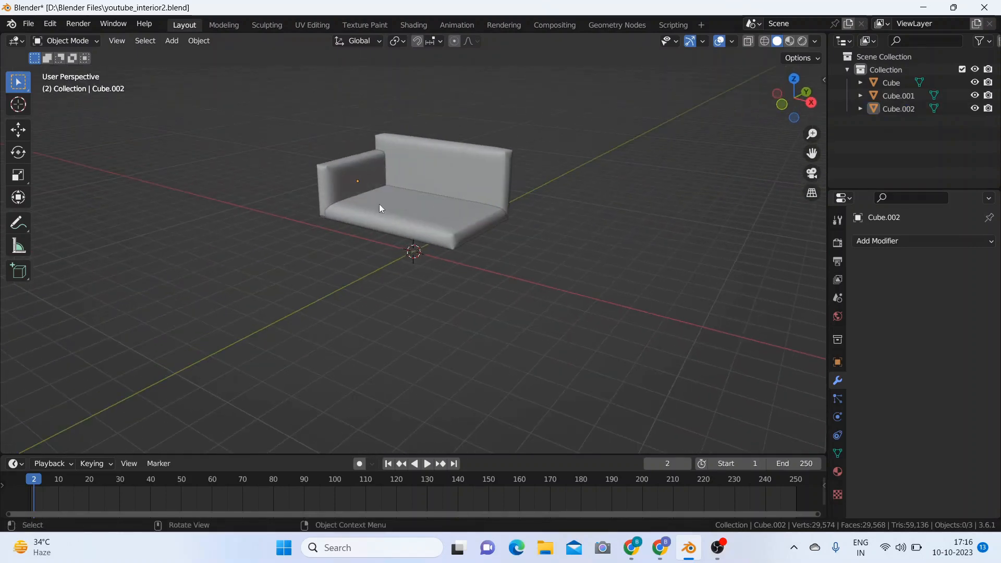
pyautogui.click(343, 181)
pyautogui.press('s')
pyautogui.press('z')
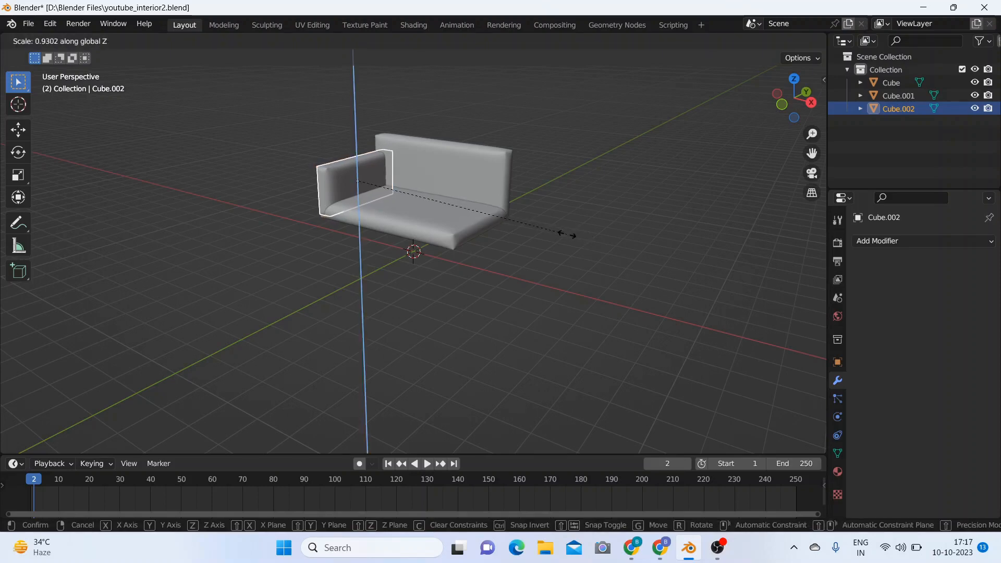
pyautogui.click(567, 236)
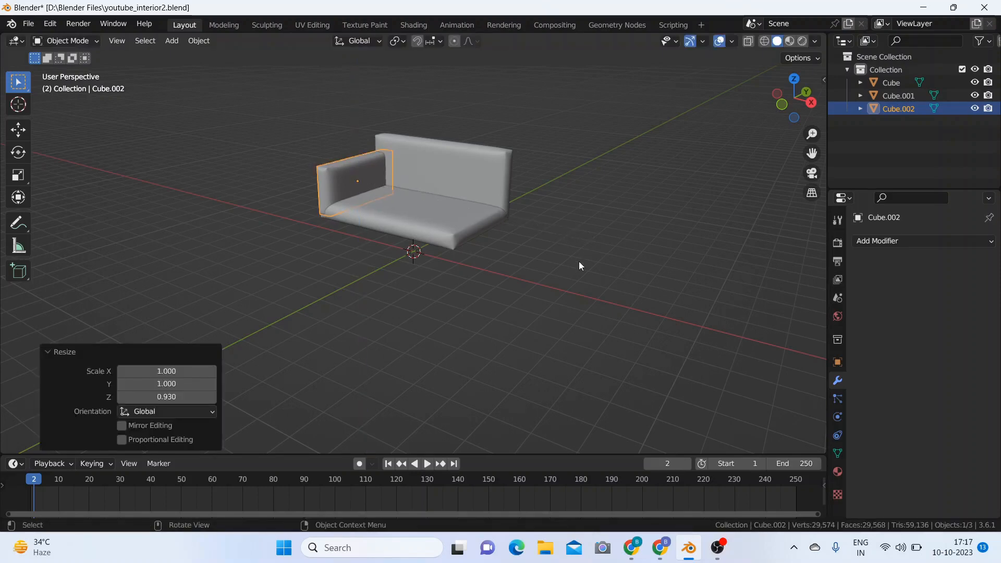
# Step: Lower the armrest about 0.1 m along Z in front view to meet the seat's underside, and deselect it
pyautogui.press('KP_1')
pyautogui.press('g')
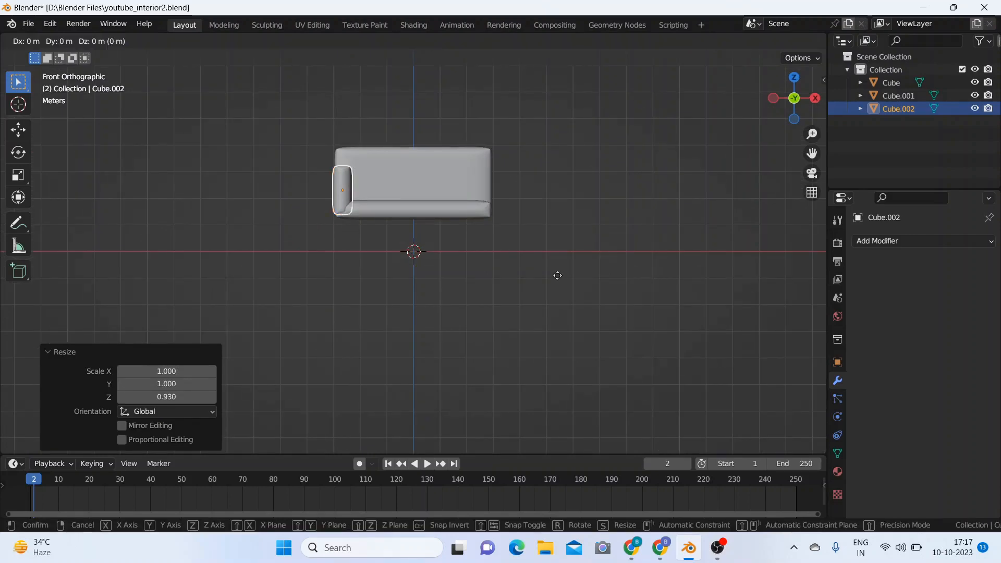
pyautogui.press('z')
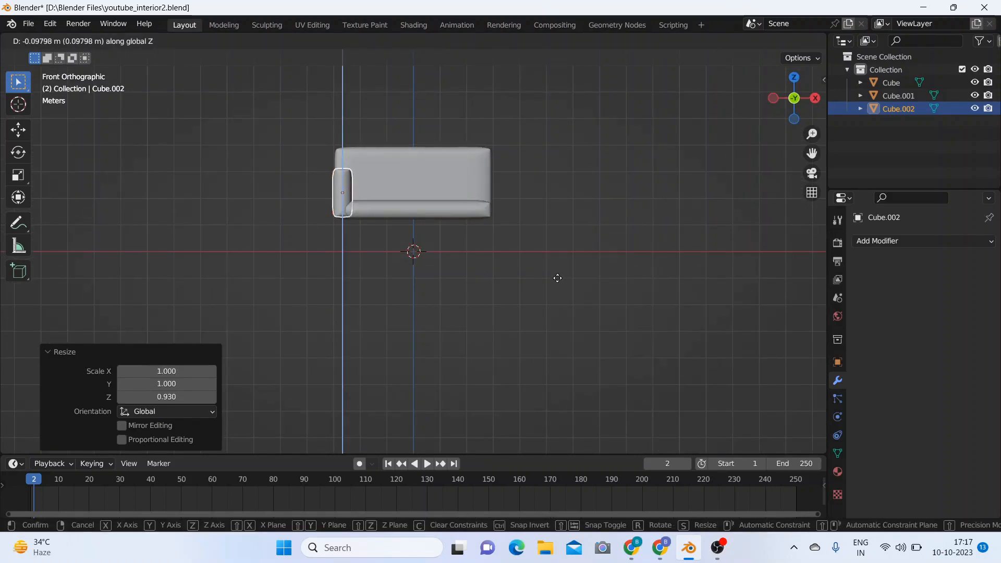
pyautogui.moveTo(561, 233)
pyautogui.mouseDown(button='middle')
pyautogui.moveTo(481, 257)
pyautogui.moveTo(564, 223)
pyautogui.mouseUp(button='middle')
pyautogui.click(564, 223)
# Step: Add a Mirror modifier on the X axis to the armrest, using the seat cushion as the mirror object
pyautogui.moveTo(571, 282); pyautogui.dragTo(444, 215, button='middle')
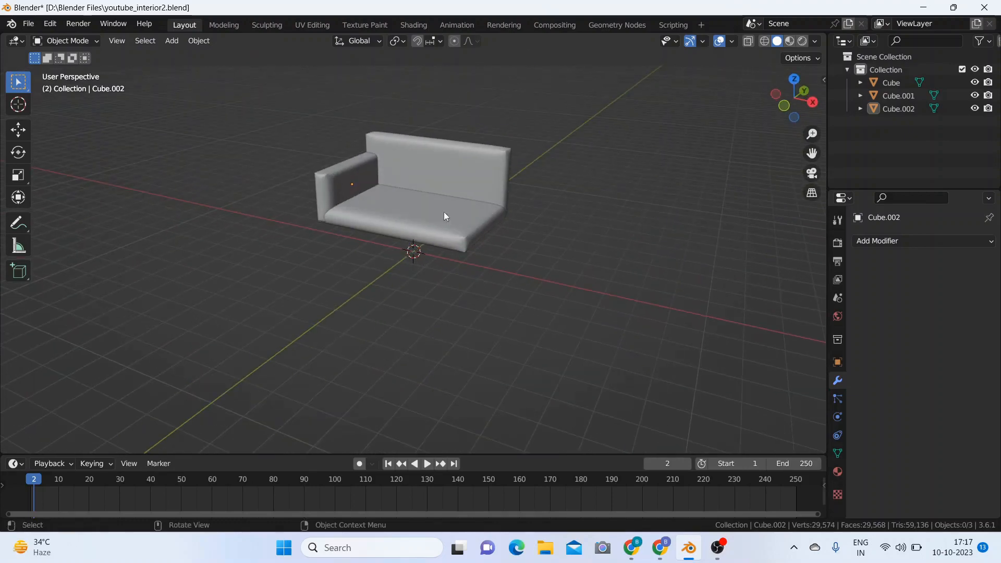
pyautogui.click(337, 186)
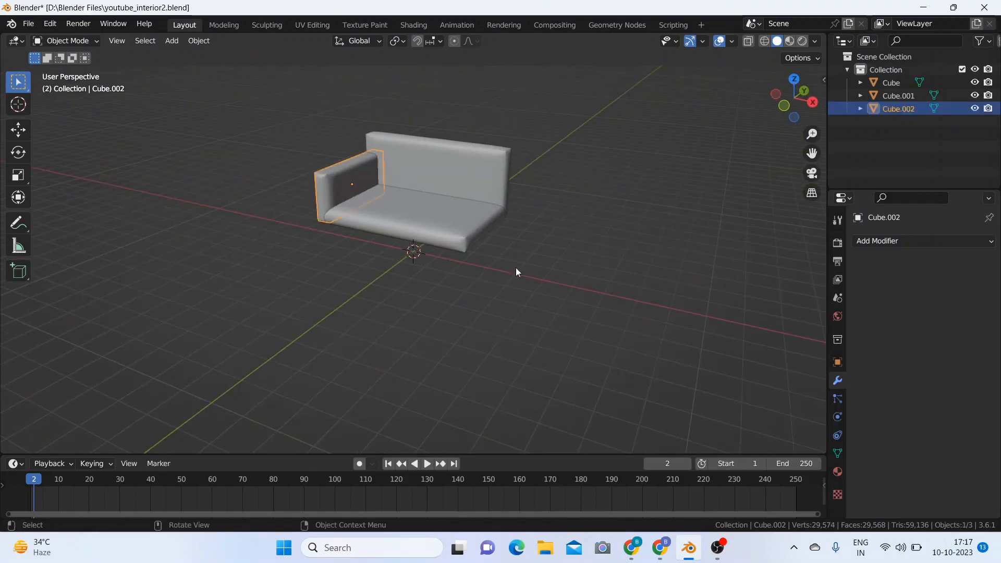
pyautogui.click(887, 241)
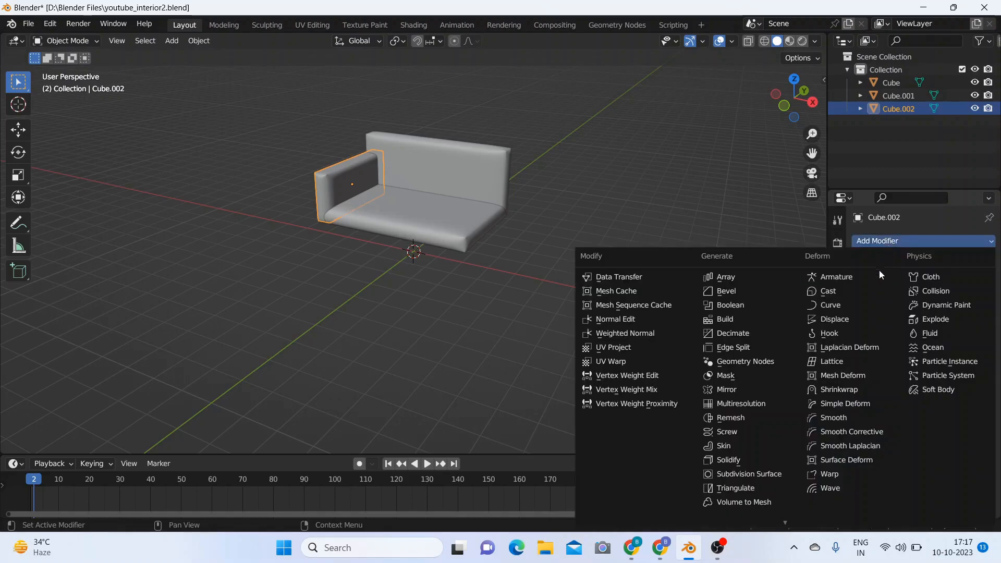
pyautogui.click(730, 389)
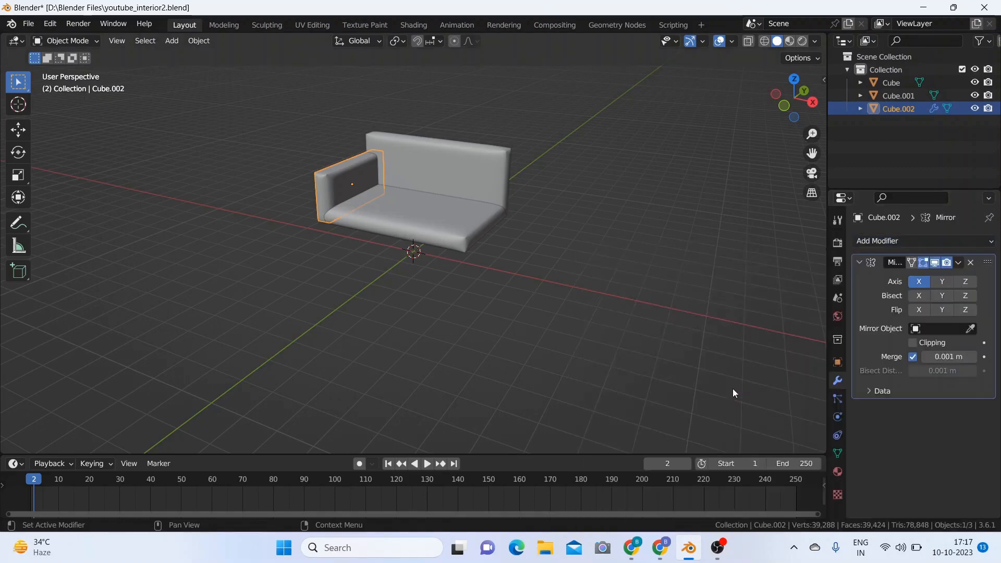
pyautogui.click(970, 329)
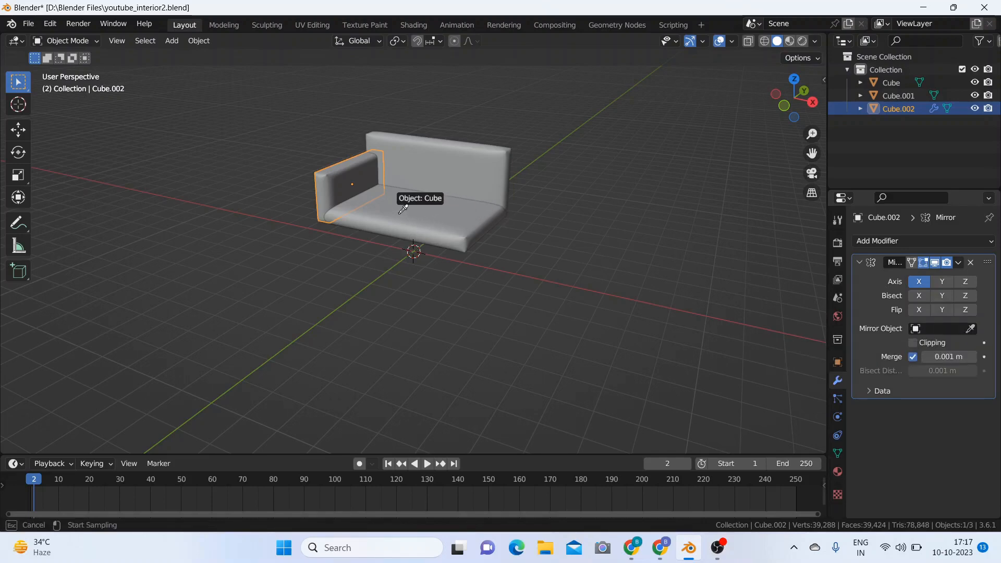
pyautogui.click(400, 214)
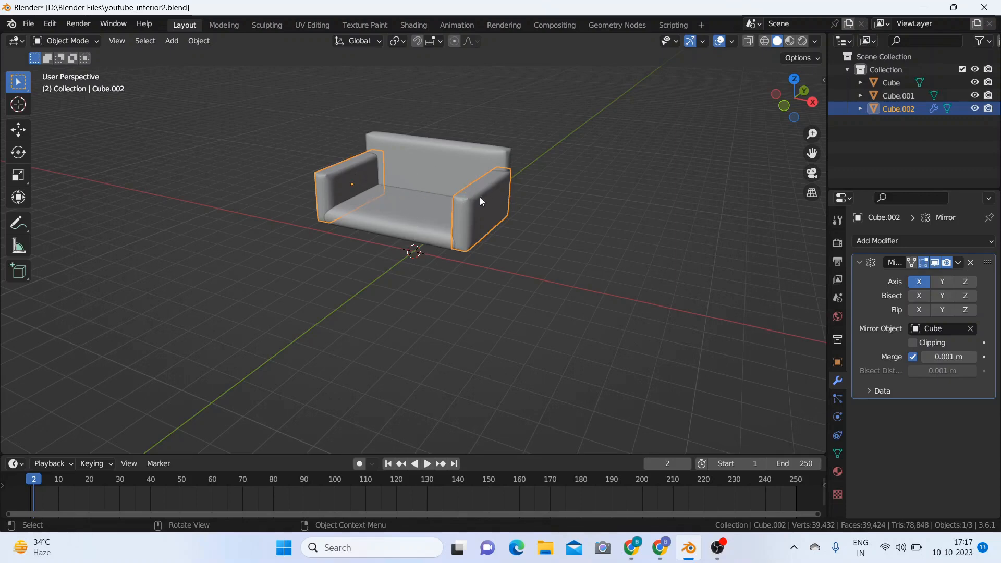
# Step: Apply the armrest's Mirror modifier and deselect the armrests
pyautogui.click(959, 263)
pyautogui.click(950, 277)
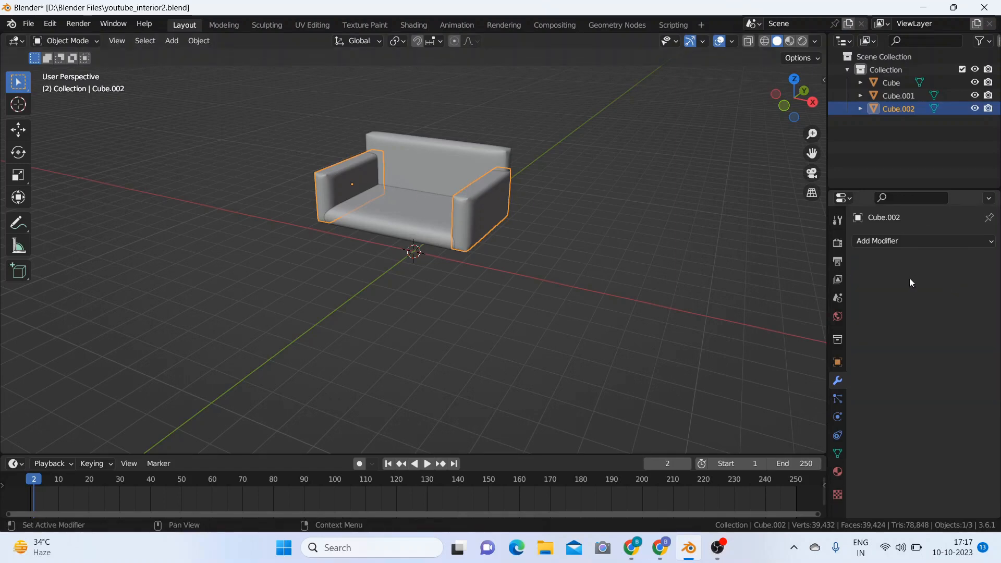
pyautogui.click(586, 179)
# Step: Try scaling all sofa parts together to about 1.018 along global X, and undo the scaling
pyautogui.moveTo(558, 297); pyautogui.dragTo(611, 320, button='middle')
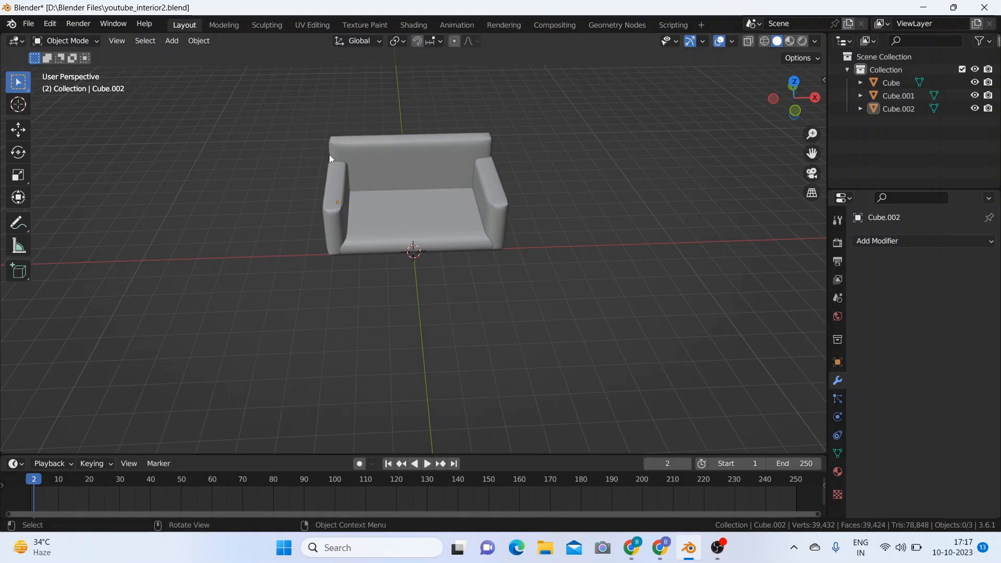
pyautogui.moveTo(303, 123); pyautogui.dragTo(530, 259)
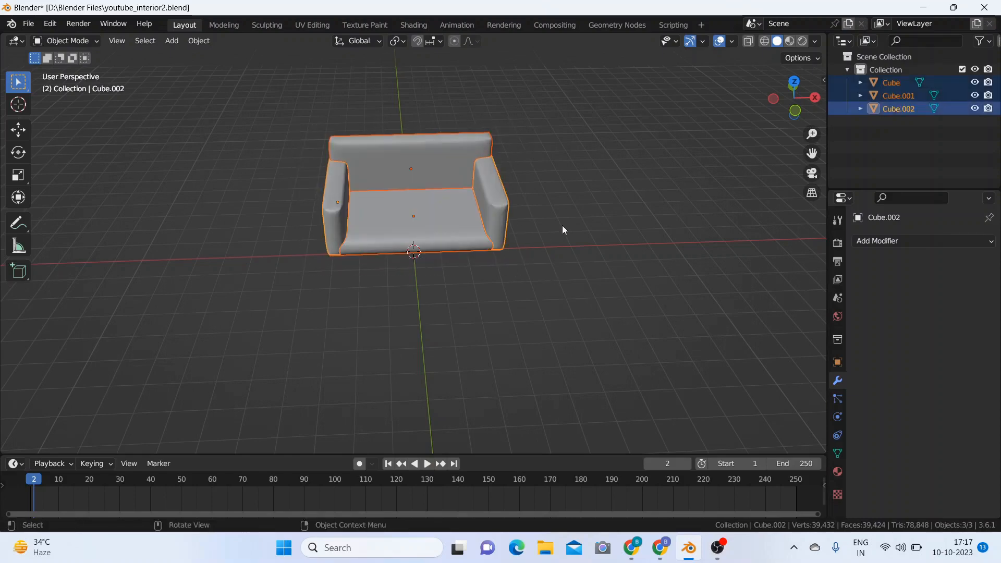
pyautogui.press('s')
pyautogui.press('x')
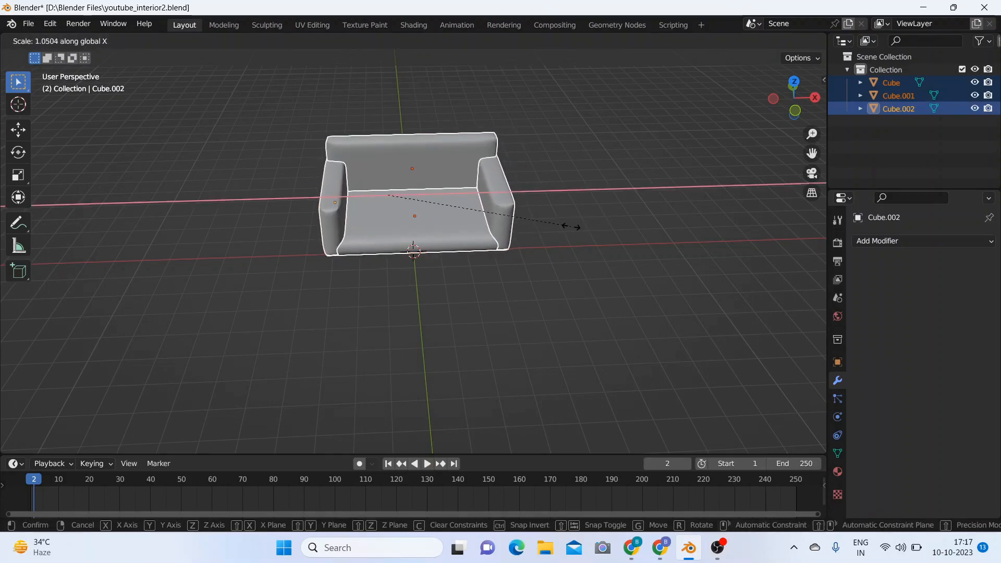
pyautogui.click(574, 226)
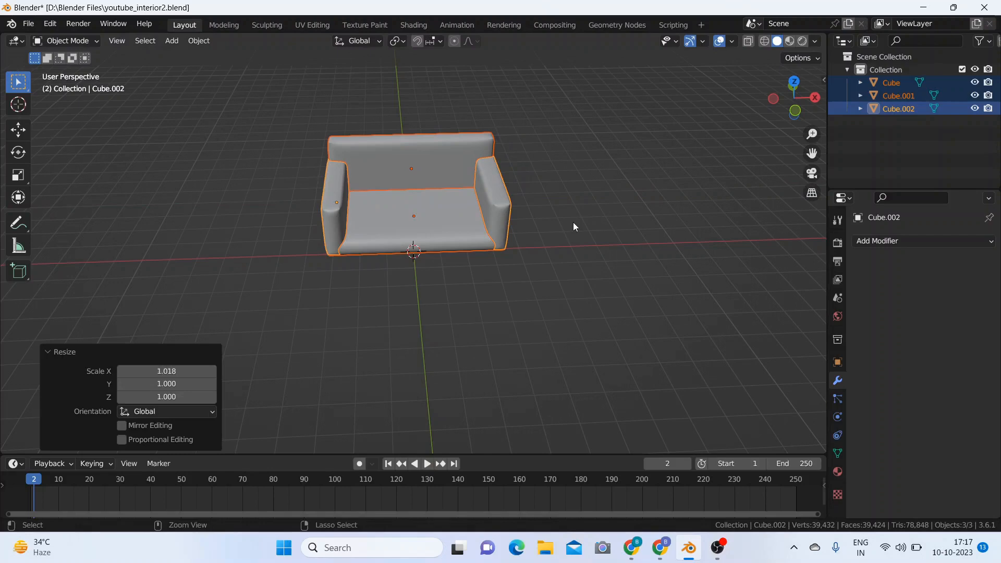
pyautogui.hotkey('ctrl', 'z')
pyautogui.click(567, 221)
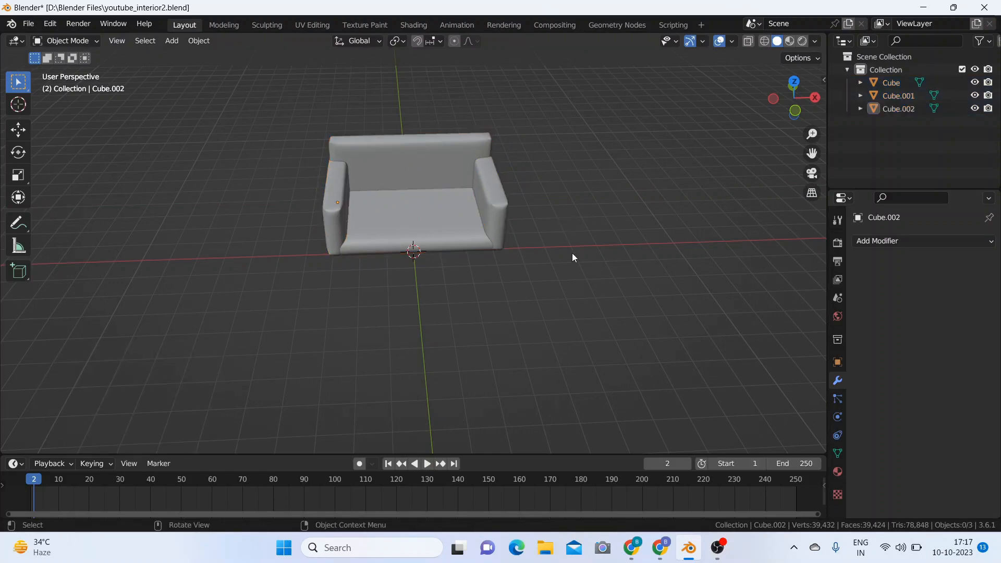
# Step: Add a 2 m cube mesh and raise it about 3.03 m along Z above the sofa seat
pyautogui.moveTo(571, 253); pyautogui.dragTo(604, 251, button='middle')
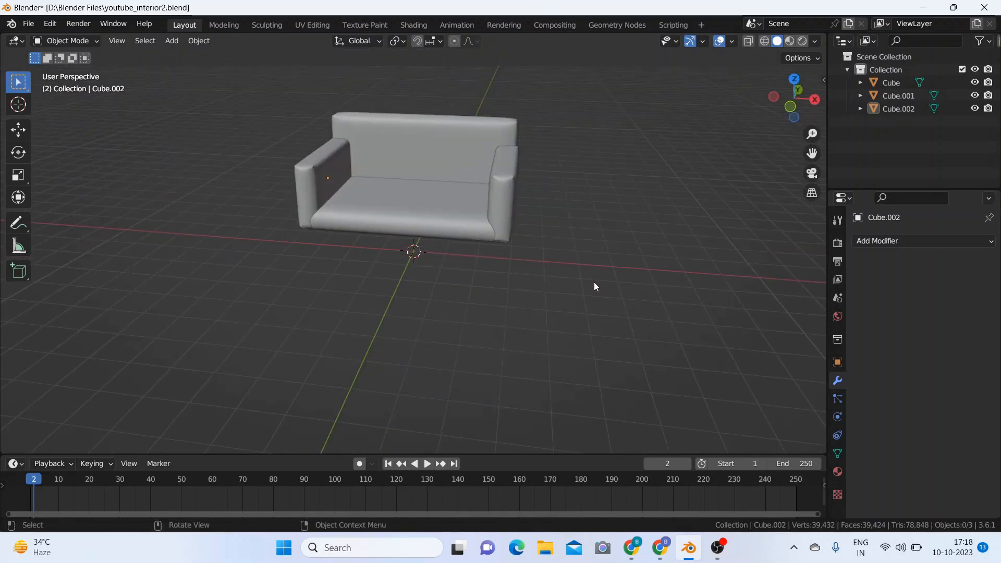
pyautogui.hotkey('shift', 'a')
pyautogui.moveTo(594, 269)
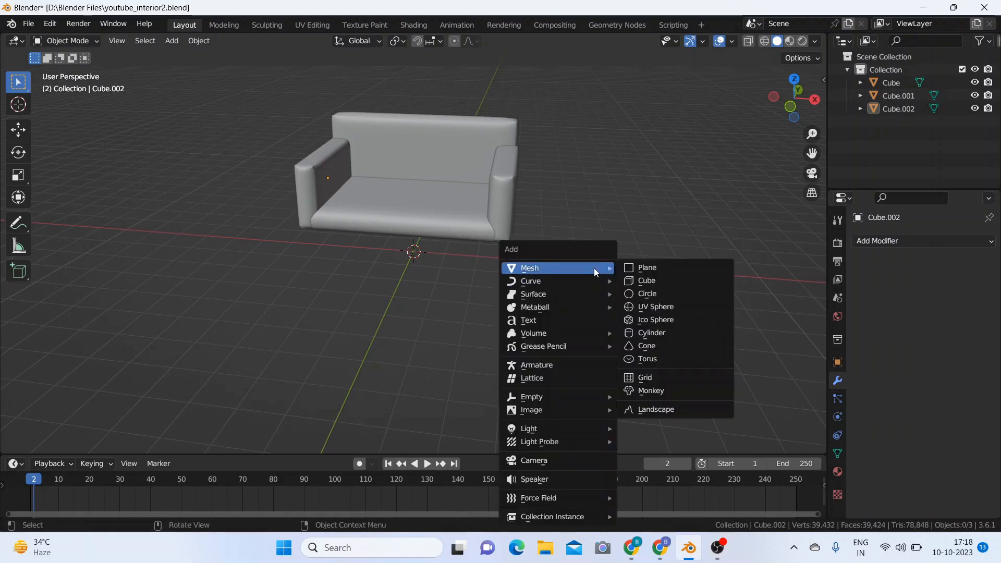
pyautogui.click(653, 280)
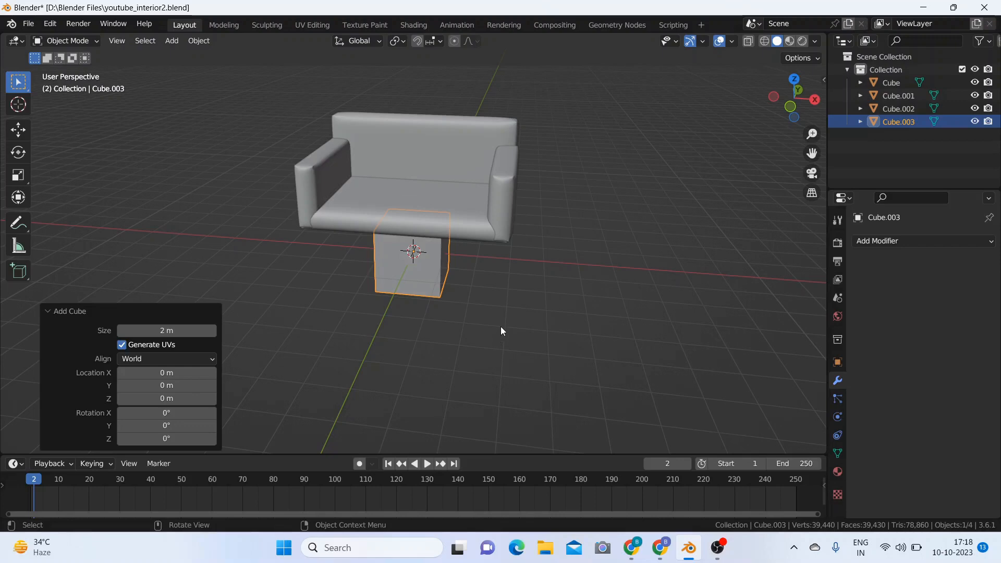
pyautogui.press('g')
pyautogui.press('z')
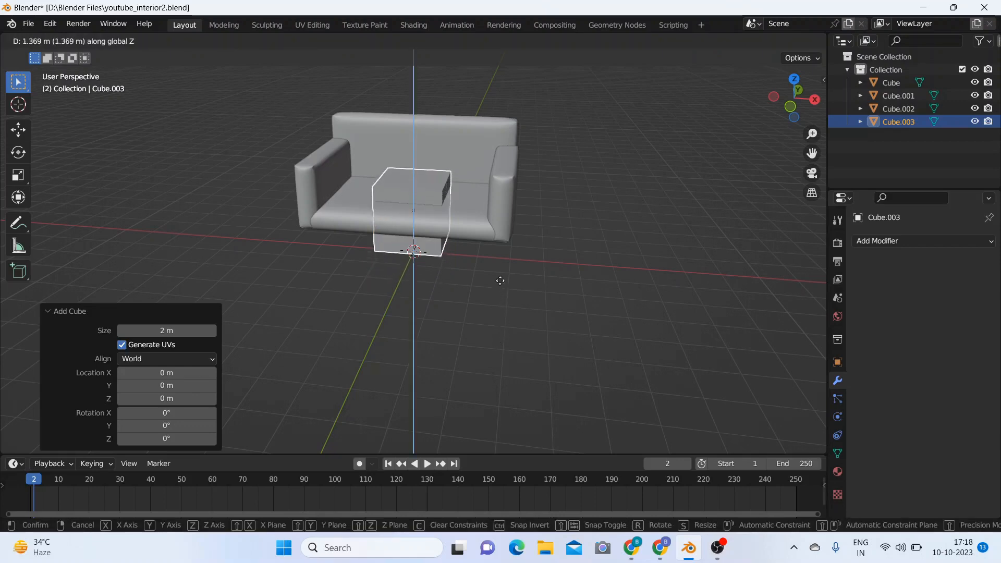
pyautogui.click(499, 232)
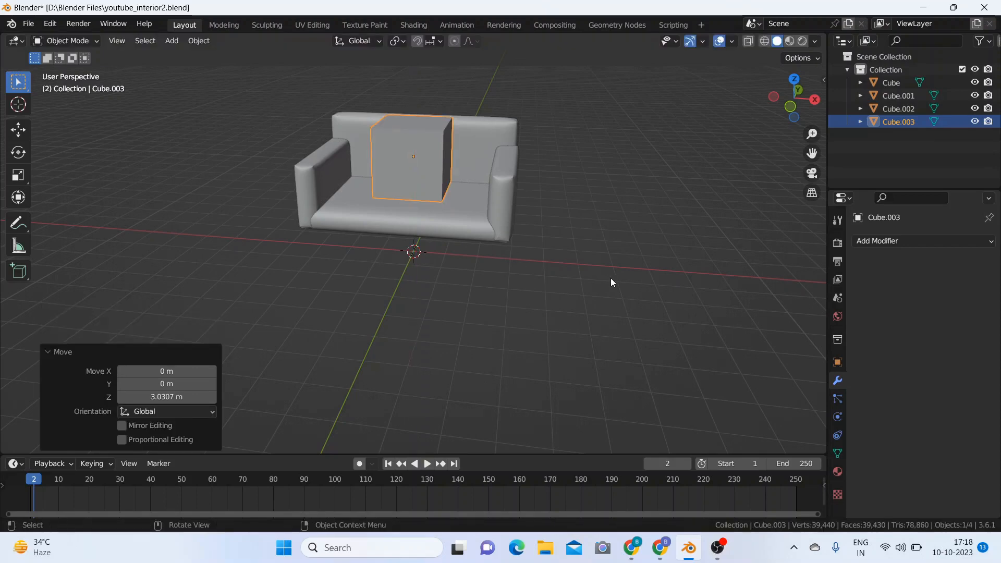
# Step: Flatten the new cube by scaling it to about 0.191 along the global Z axis
pyautogui.press('s')
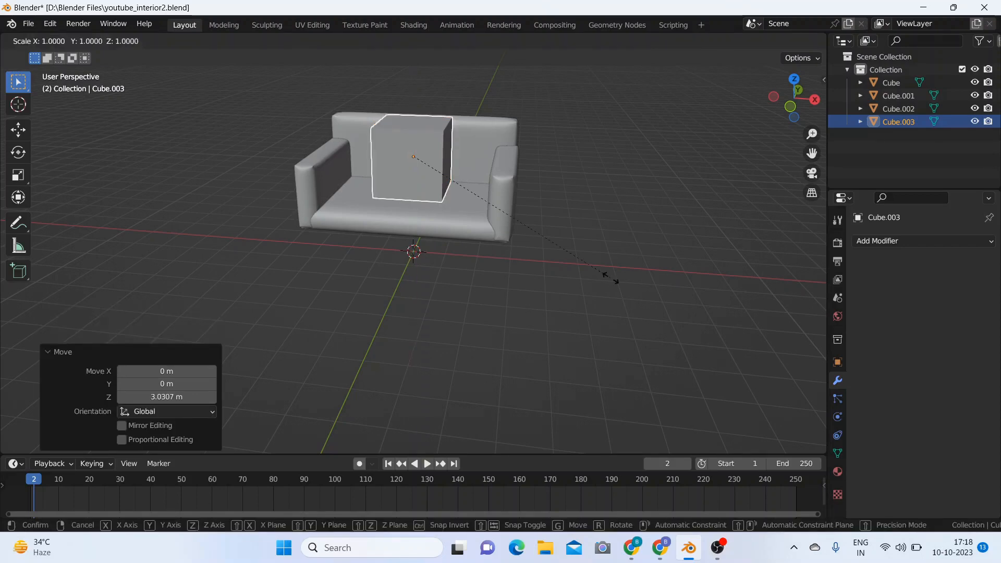
pyautogui.press('z')
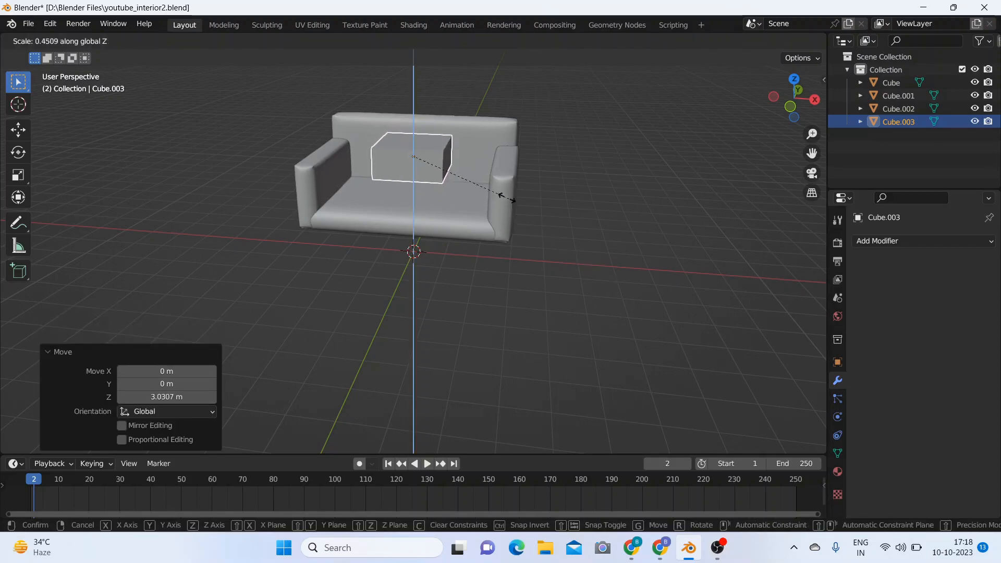
pyautogui.click(447, 178)
# Step: Flatten the new cube further by scaling it to about 0.901 along the global Z axis
pyautogui.moveTo(558, 230); pyautogui.dragTo(621, 233, button='middle')
pyautogui.press('s')
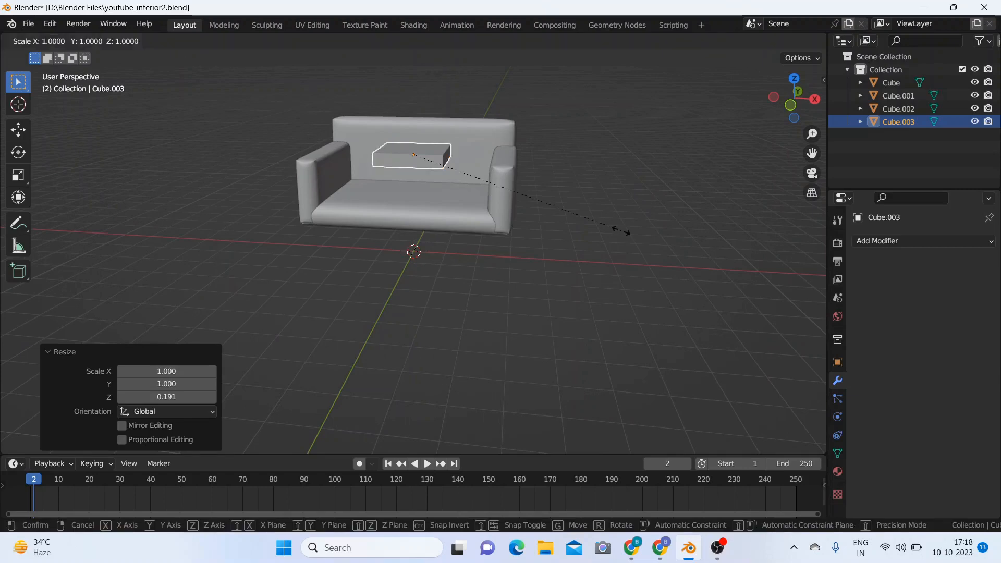
pyautogui.press('z')
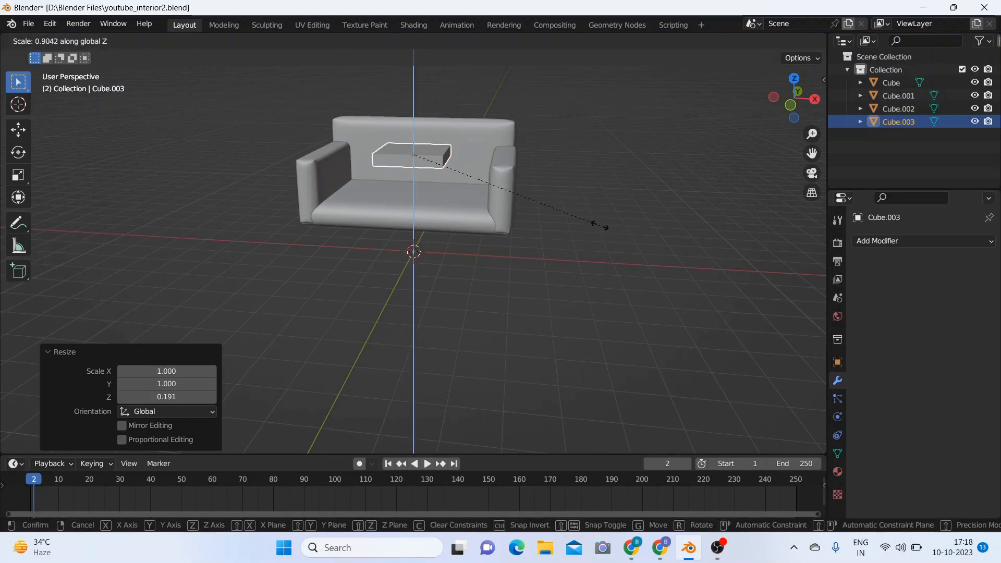
pyautogui.click(600, 230)
# Step: In top view, move the flattened cube about -0.94 m along global X, towards one armrest
pyautogui.moveTo(625, 226); pyautogui.dragTo(633, 325, button='middle')
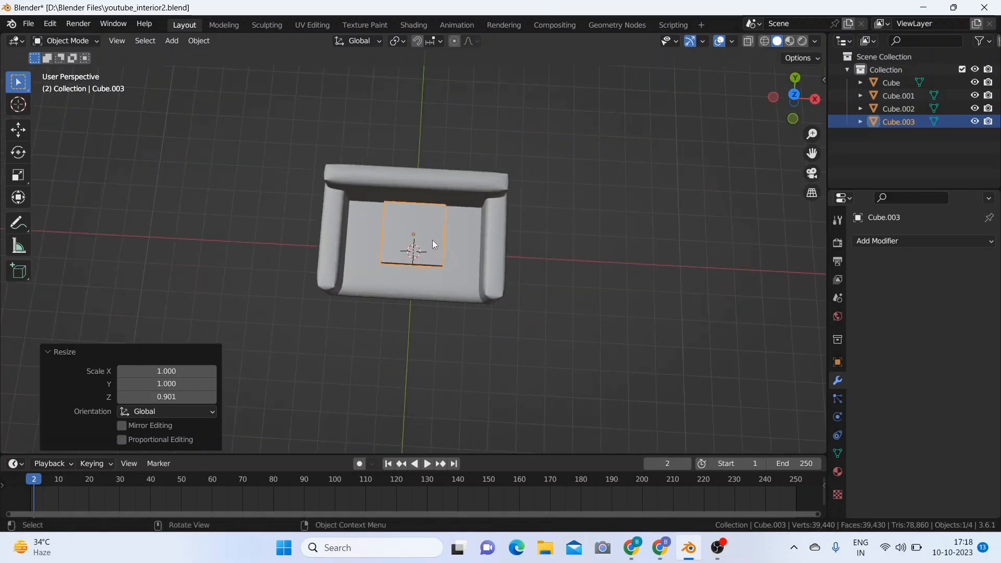
pyautogui.press('KP_7')
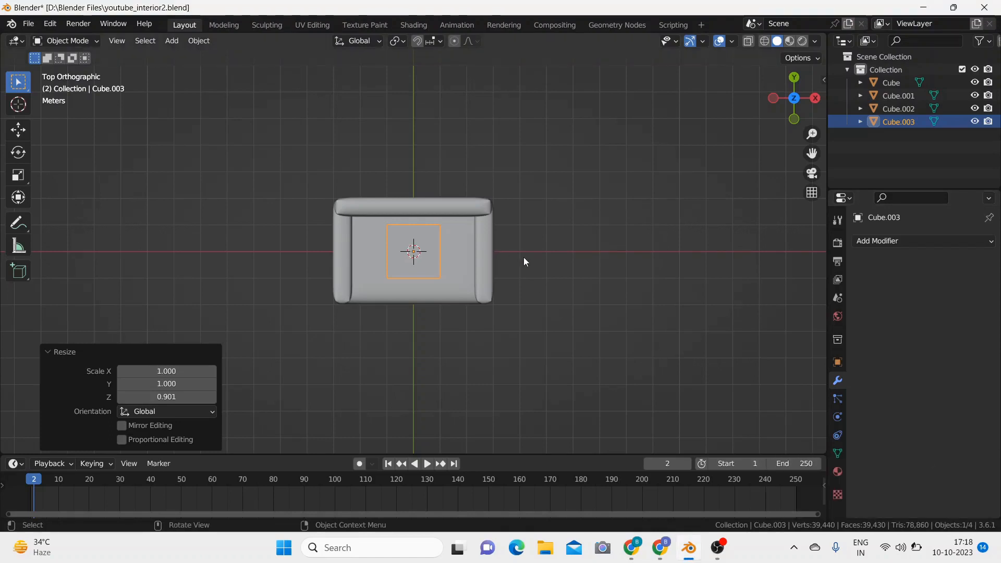
pyautogui.press('g')
pyautogui.press('x')
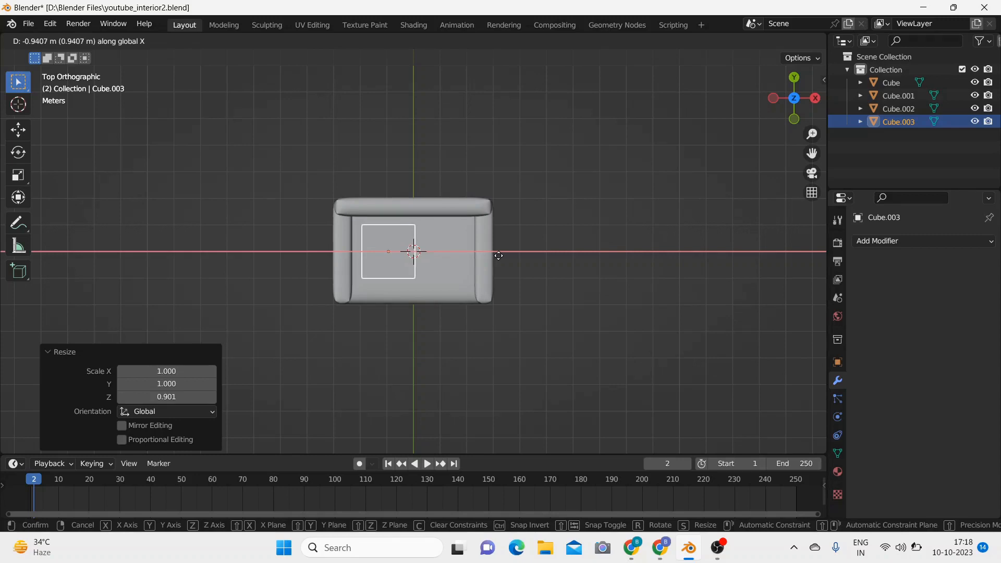
pyautogui.click(498, 255)
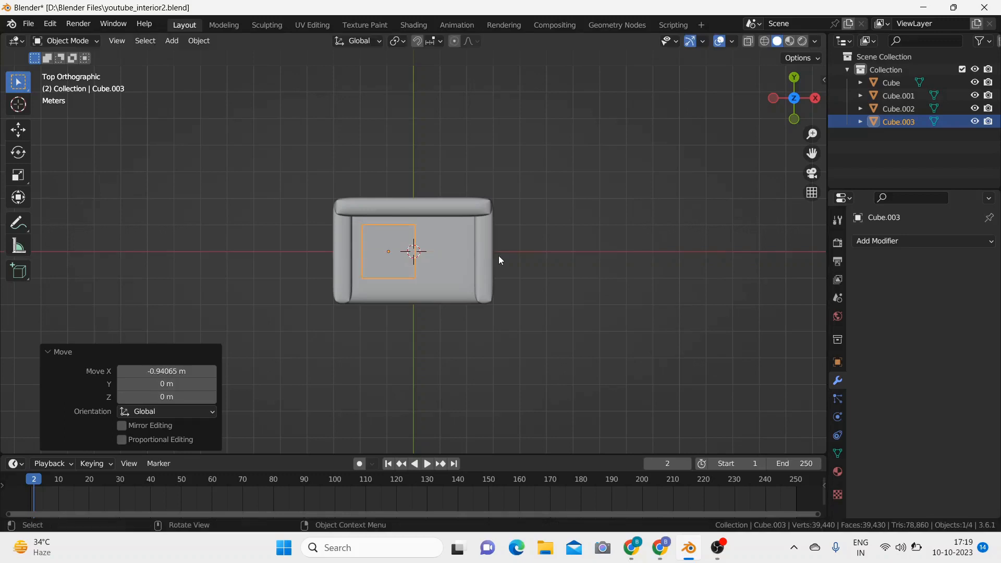
# Step: Scale the flattened cube uniformly to about 0.995 and widen it to about 1.029 along global X
pyautogui.press('s')
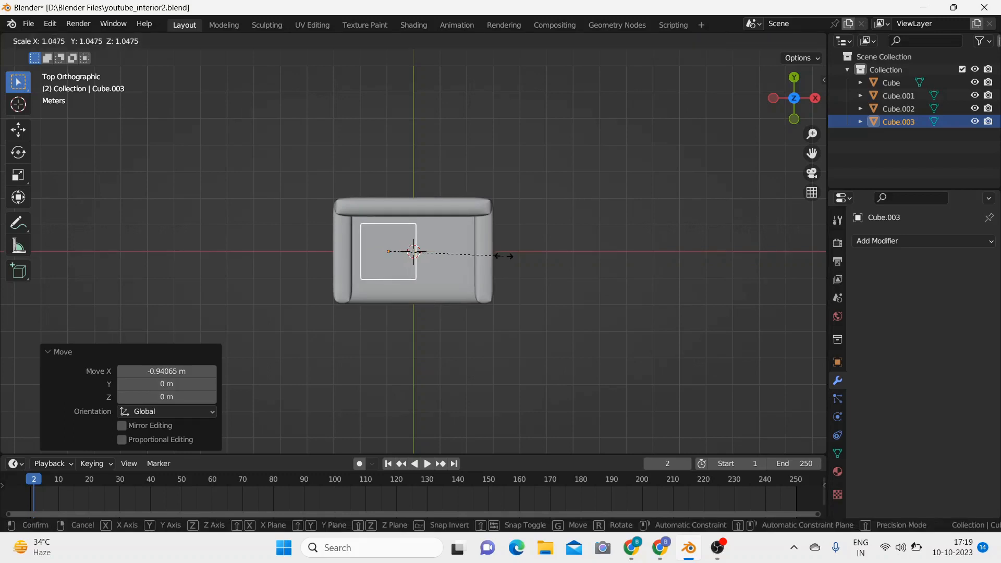
pyautogui.click(499, 256)
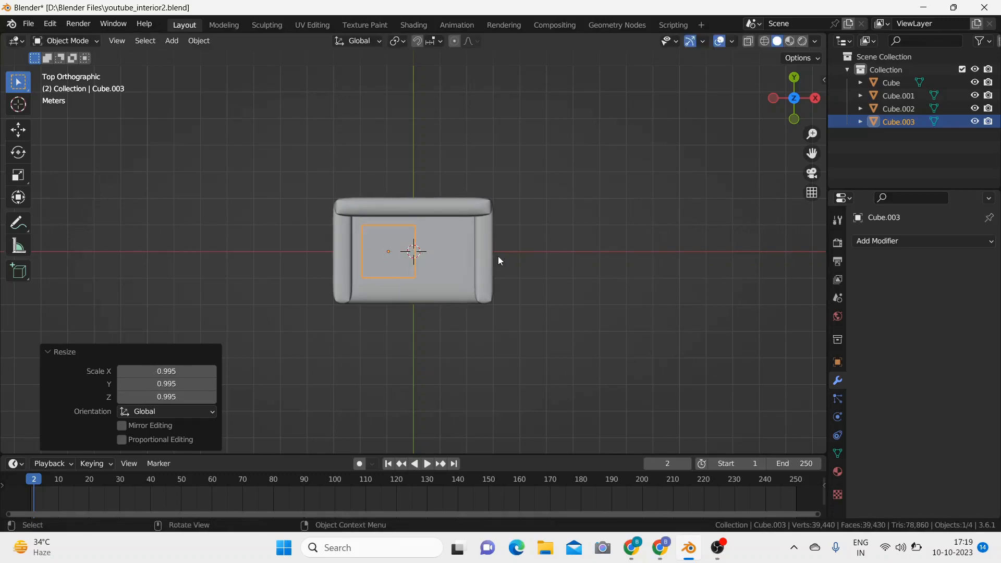
pyautogui.press('s')
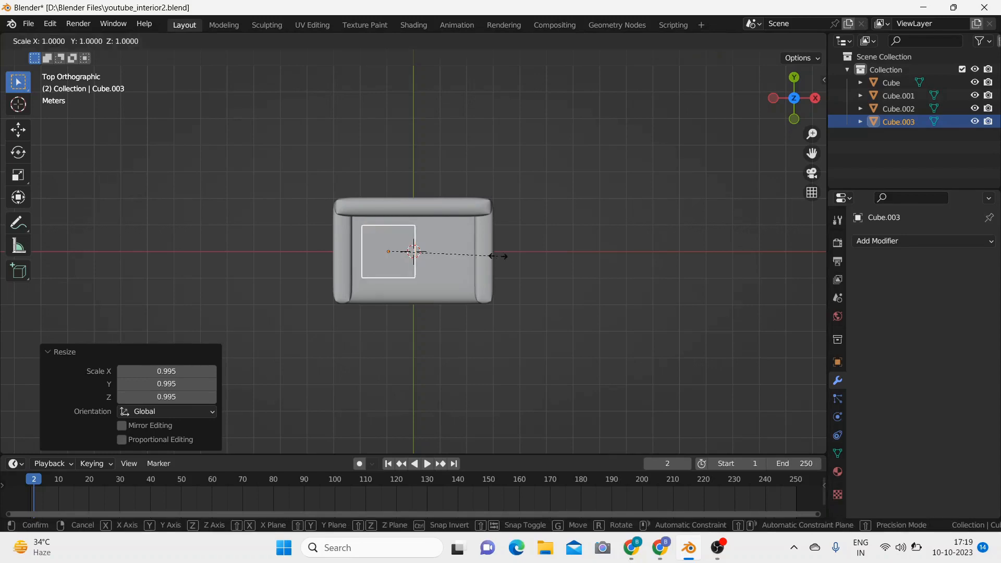
pyautogui.press('x')
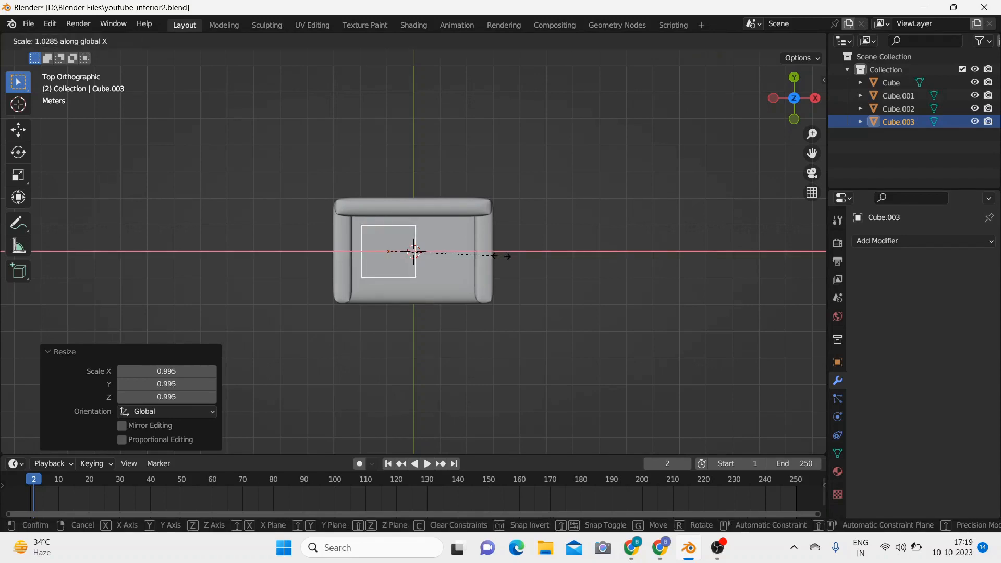
pyautogui.click(502, 256)
# Step: Stretch the flattened cube to about 1.296 along global Y and move it about -0.55 m along Y towards the seat's front edge
pyautogui.press('s')
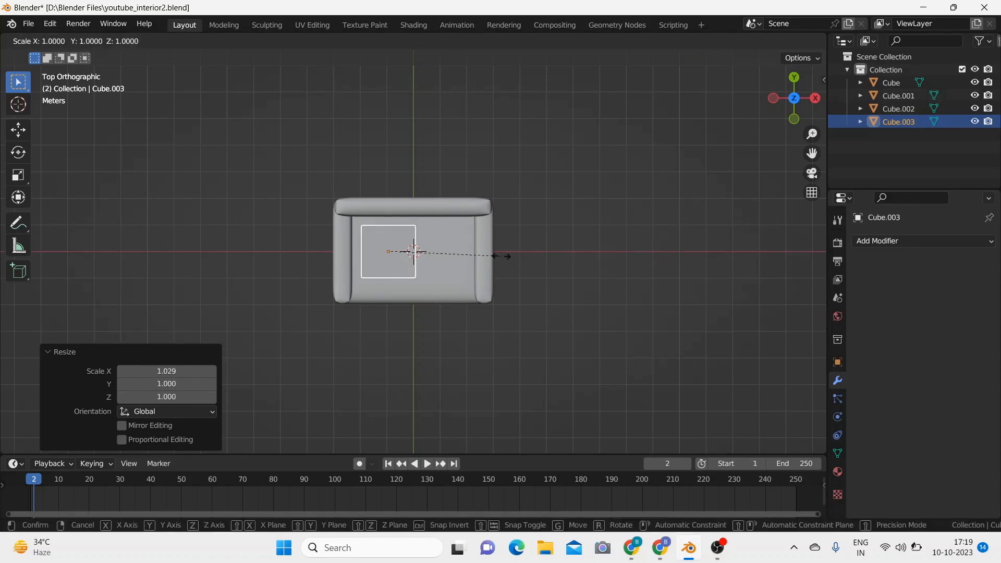
pyautogui.press('y')
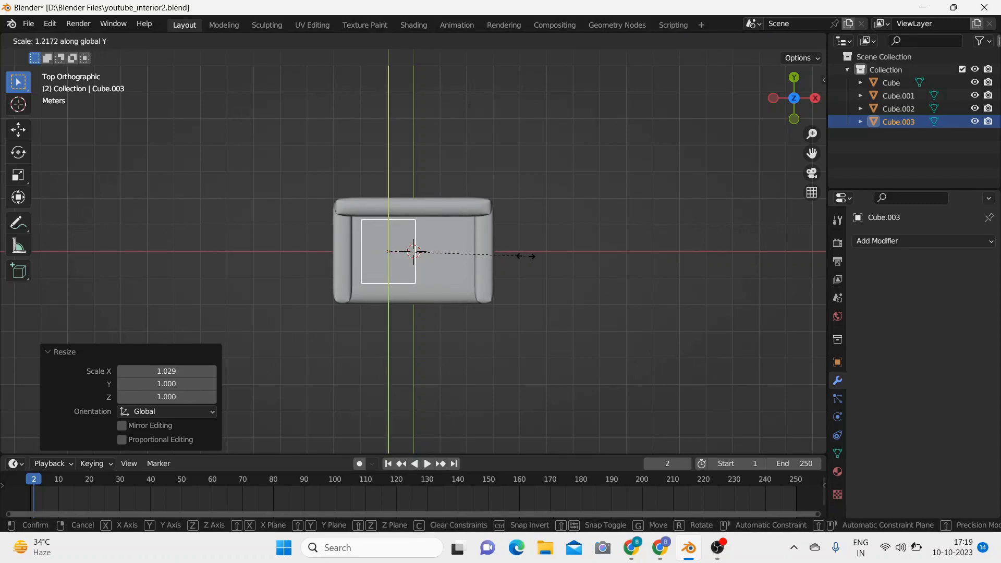
pyautogui.click(535, 256)
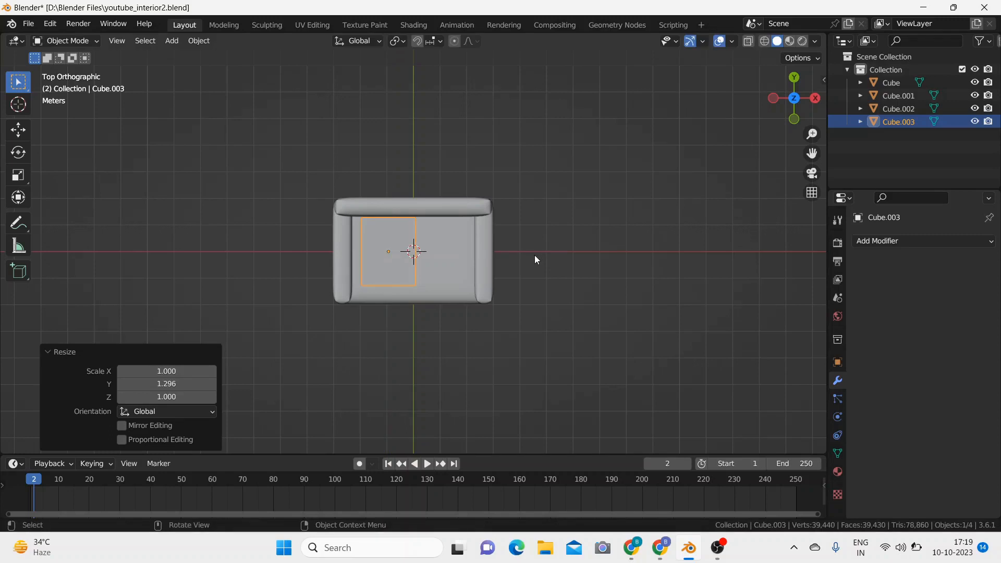
pyautogui.press('g')
pyautogui.press('y')
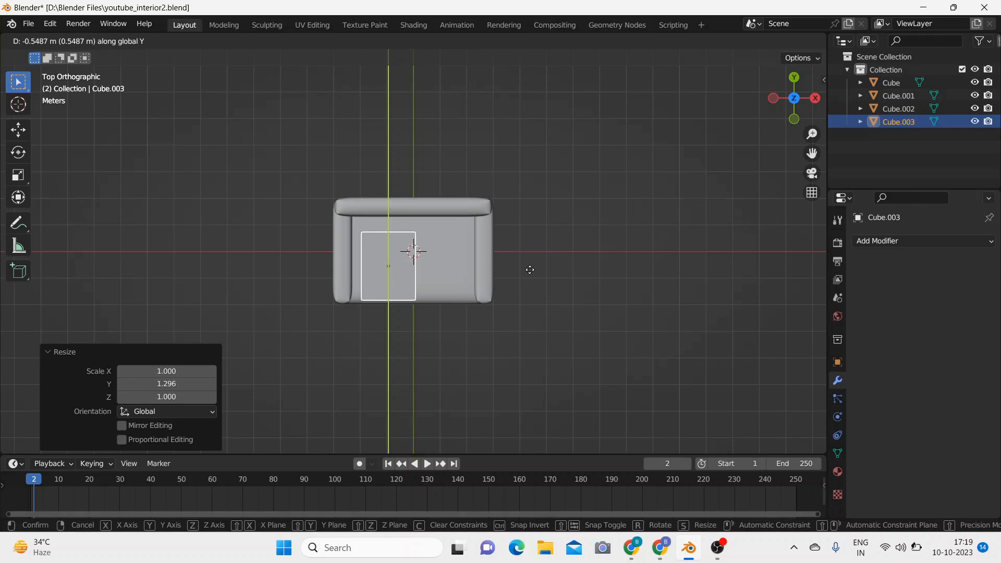
pyautogui.click(529, 270)
pyautogui.press('g')
pyautogui.press('y')
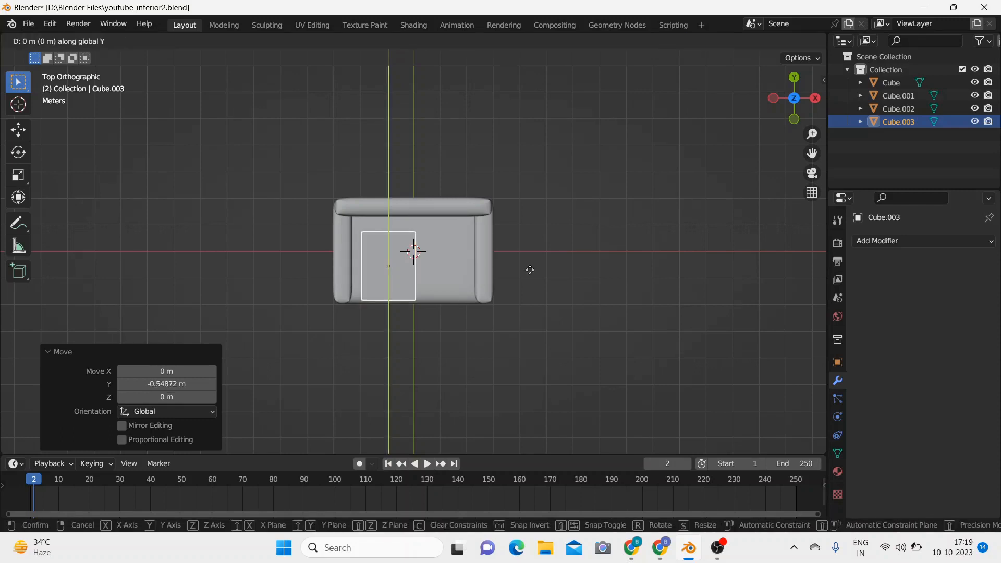
pyautogui.click(530, 269)
# Step: Enlarge the flattened cube slightly, to about 1.033 along global Y and about 1.029 along global X
pyautogui.press('s')
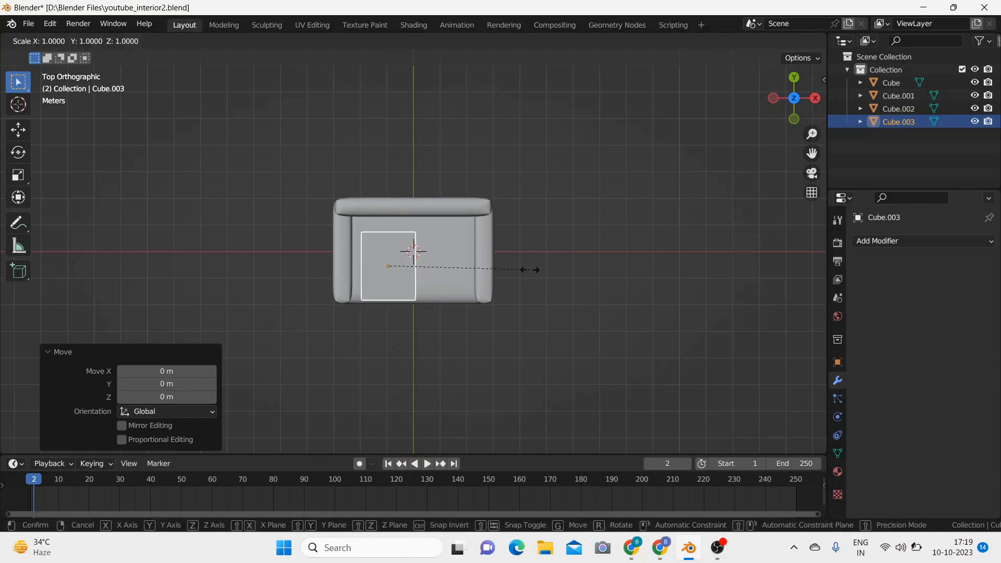
pyautogui.press('y')
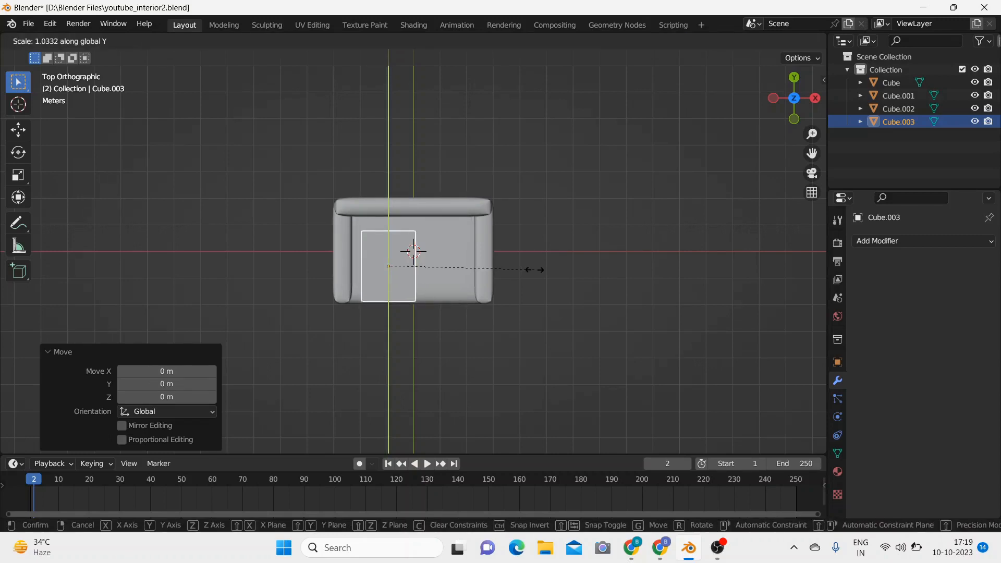
pyautogui.click(536, 273)
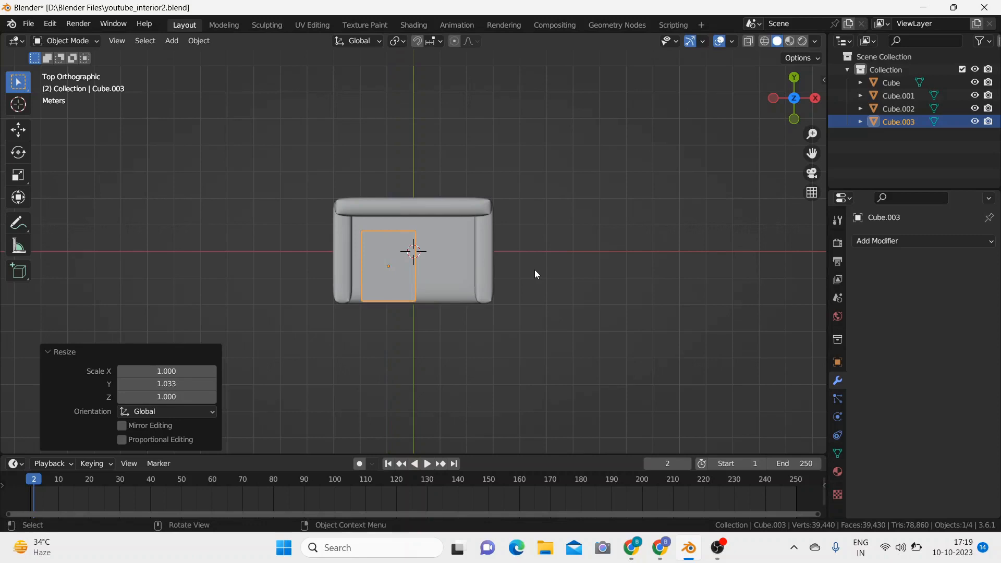
pyautogui.press('s')
pyautogui.press('x')
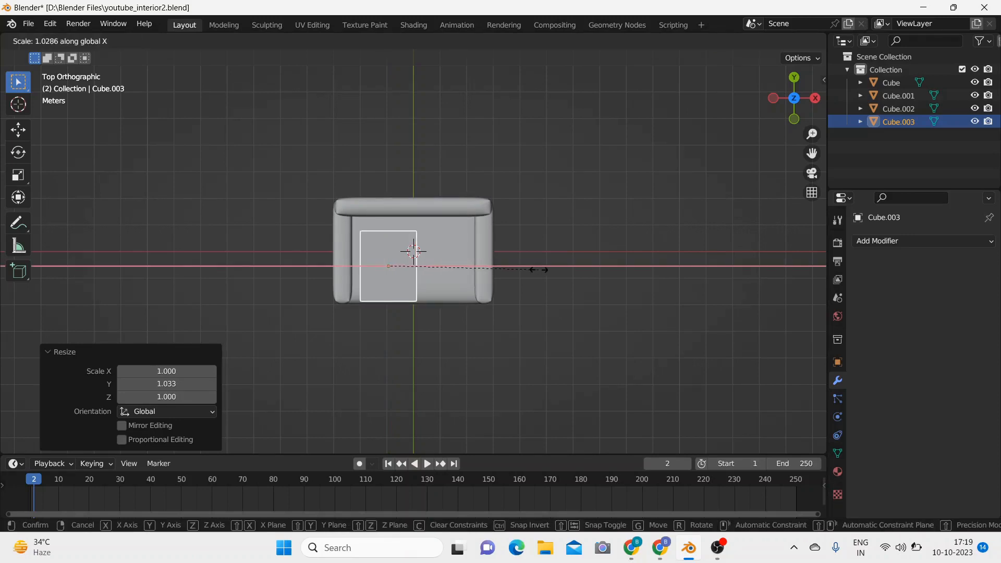
pyautogui.click(539, 269)
# Step: Show the flattened cube's physics properties and divide its width with 10 front-to-back loop cuts in Edit Mode
pyautogui.moveTo(540, 298); pyautogui.dragTo(537, 173, button='middle')
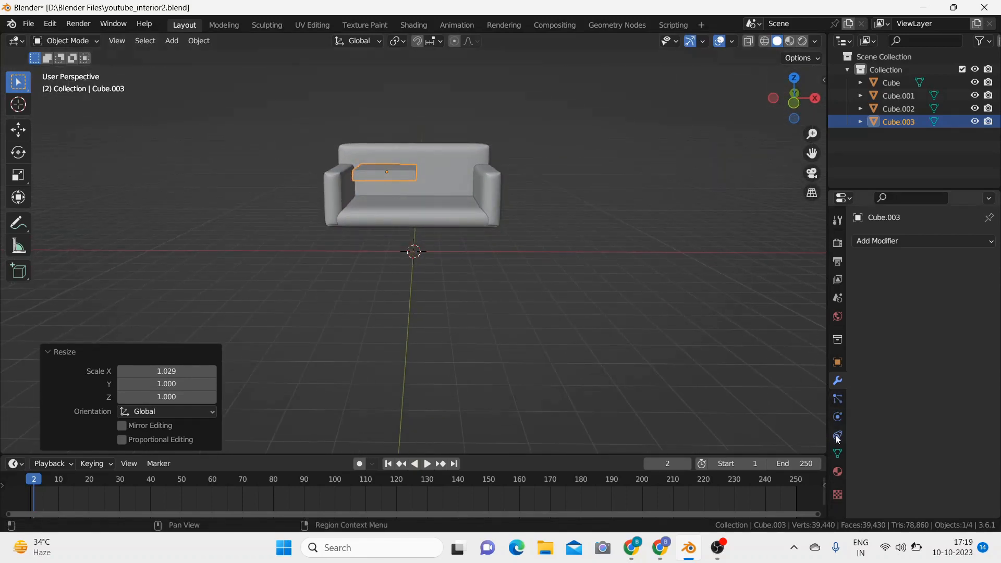
pyautogui.click(838, 416)
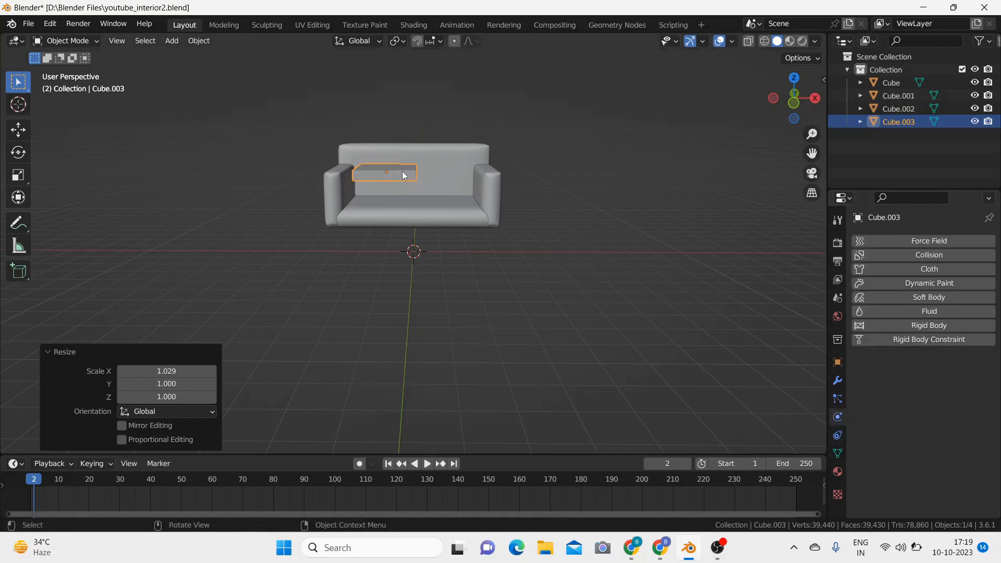
pyautogui.click(405, 176)
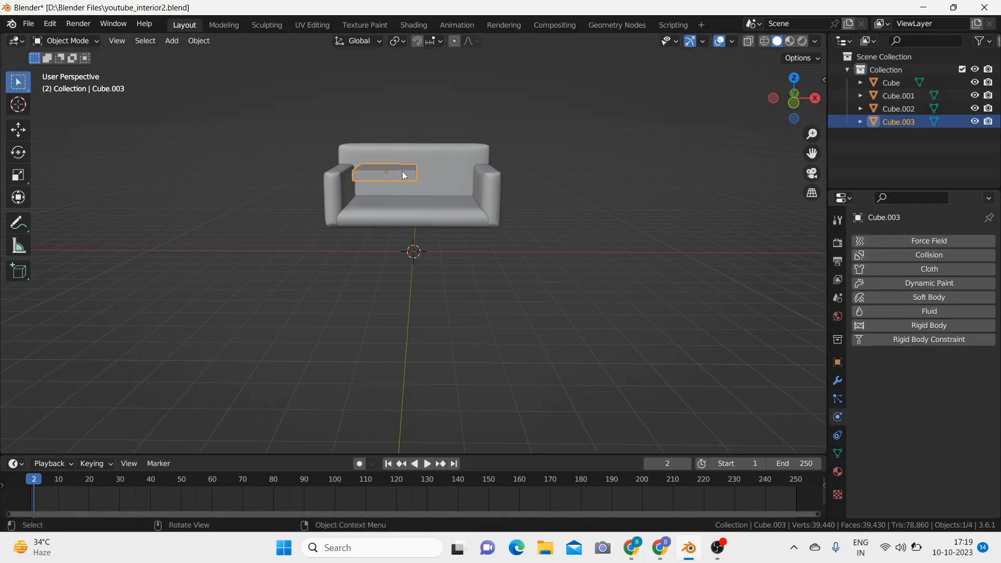
pyautogui.press('Tab')
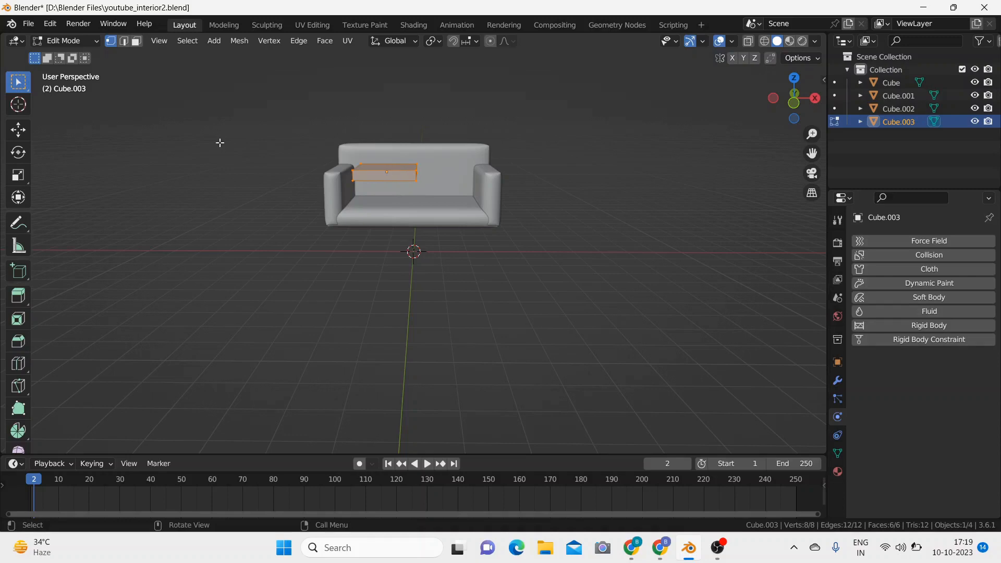
pyautogui.moveTo(528, 114); pyautogui.dragTo(394, 187, button='middle')
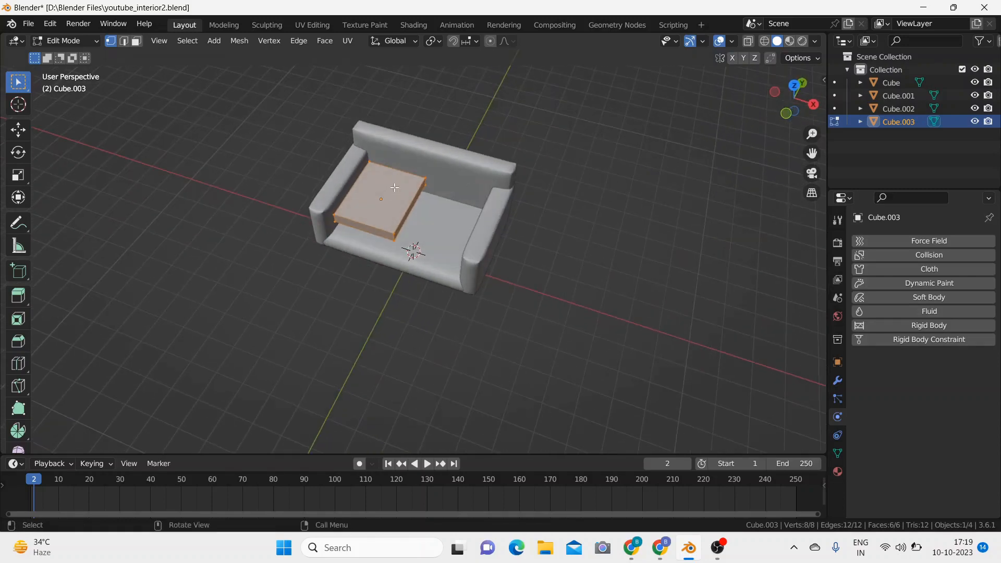
pyautogui.press('ctrl')
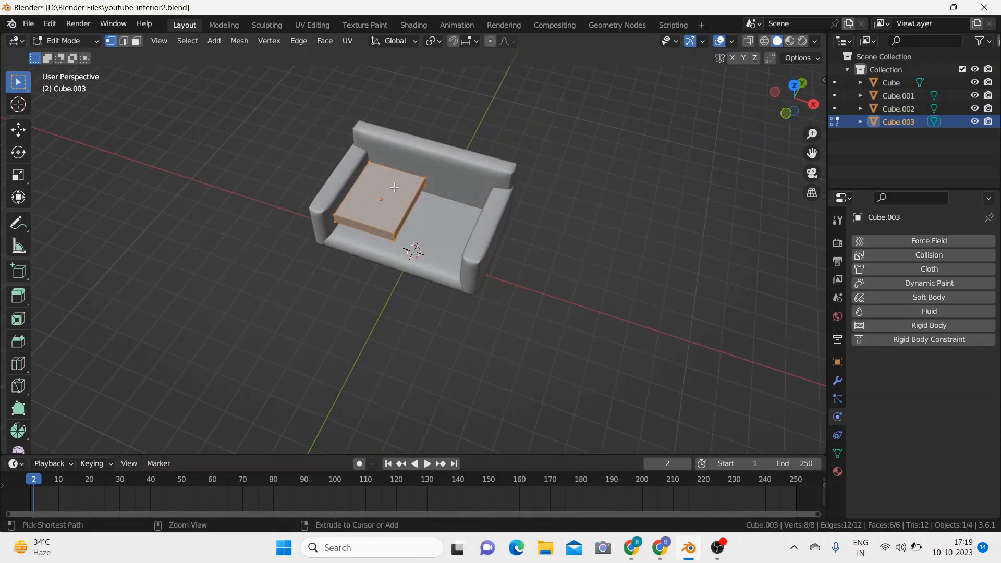
pyautogui.hotkey('ctrl', 'r')
pyautogui.click(395, 188)
pyautogui.rightClick(395, 188)
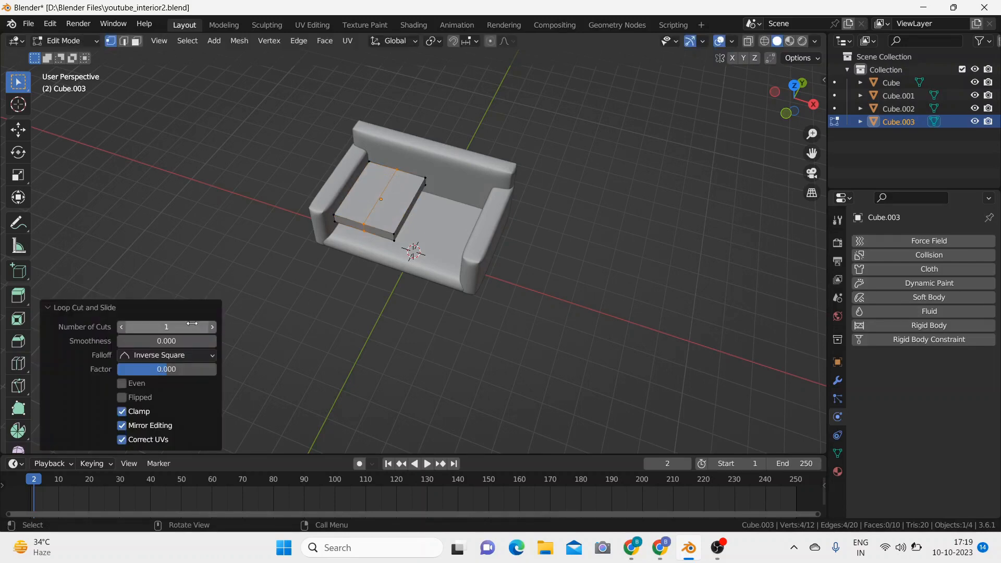
pyautogui.click(191, 326)
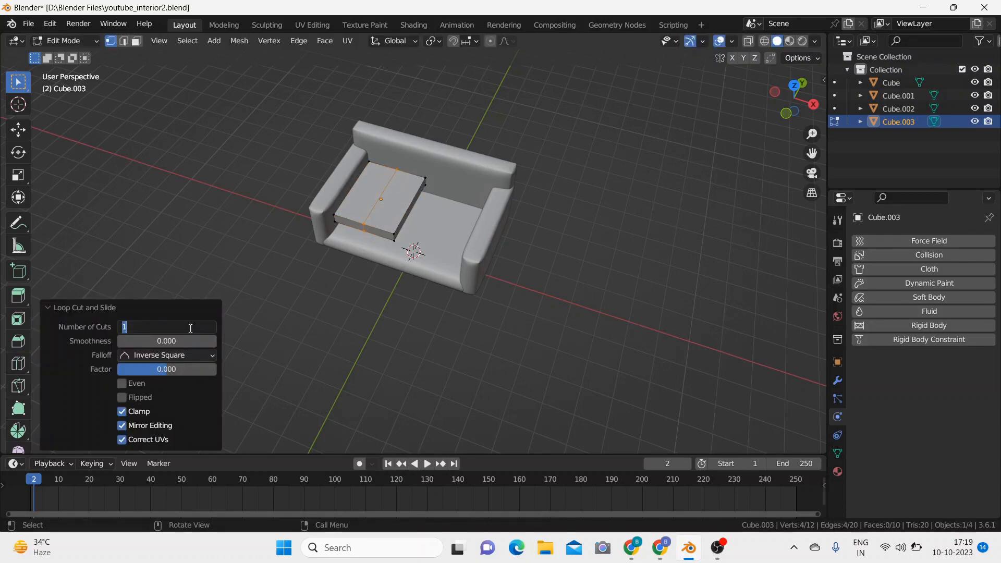
pyautogui.write('10')
pyautogui.press('Return')
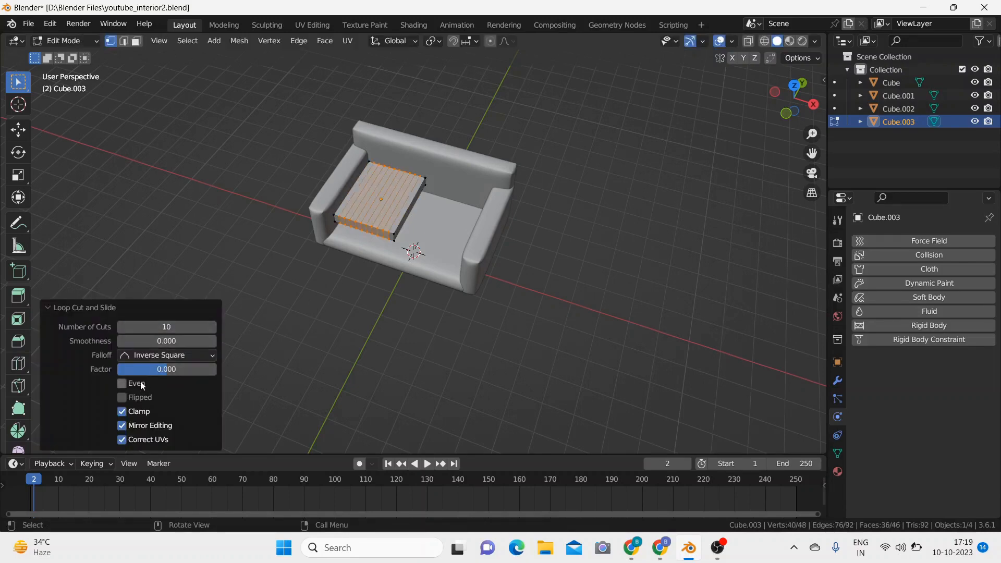
pyautogui.click(259, 325)
# Step: Add 10 crosswise loop cuts dividing the flattened cube's depth, and return to Object Mode
pyautogui.press('ctrl')
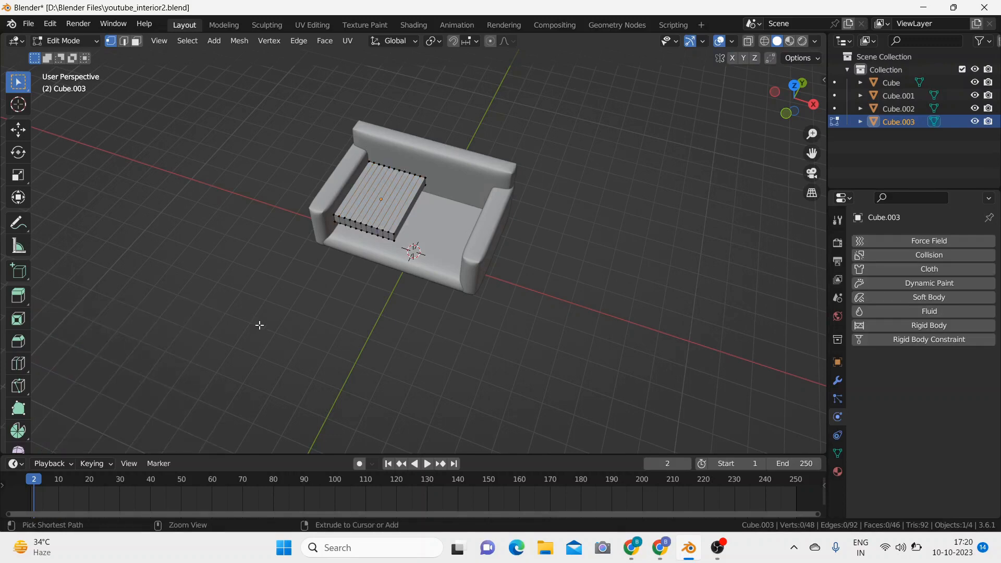
pyautogui.hotkey('ctrl', 'r')
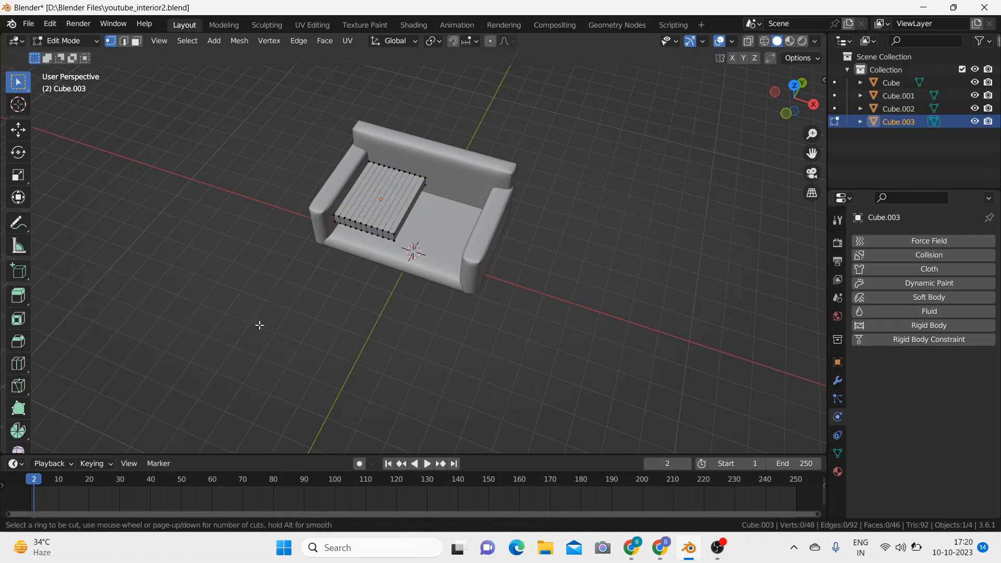
pyautogui.click(366, 204)
pyautogui.rightClick(366, 204)
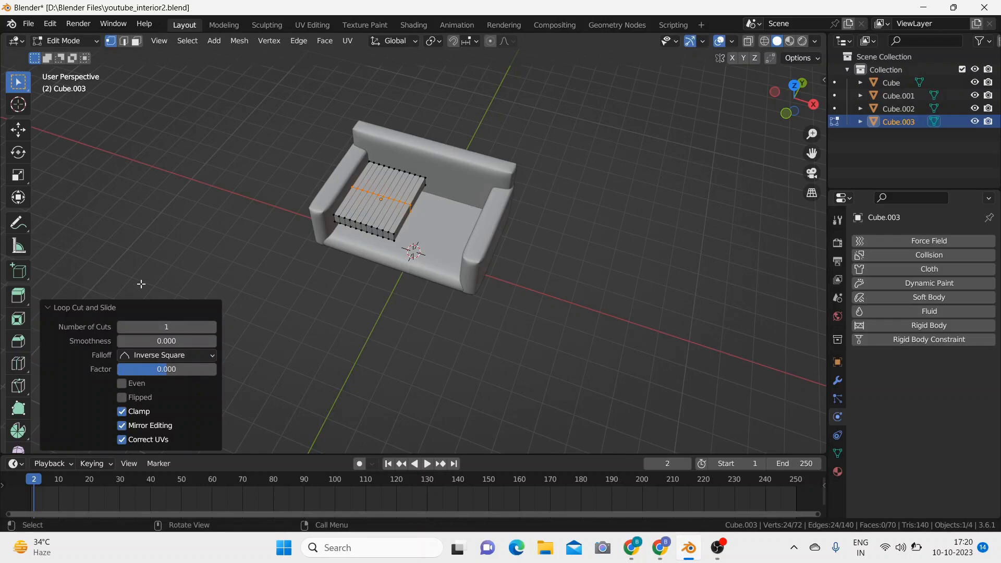
pyautogui.click(155, 327)
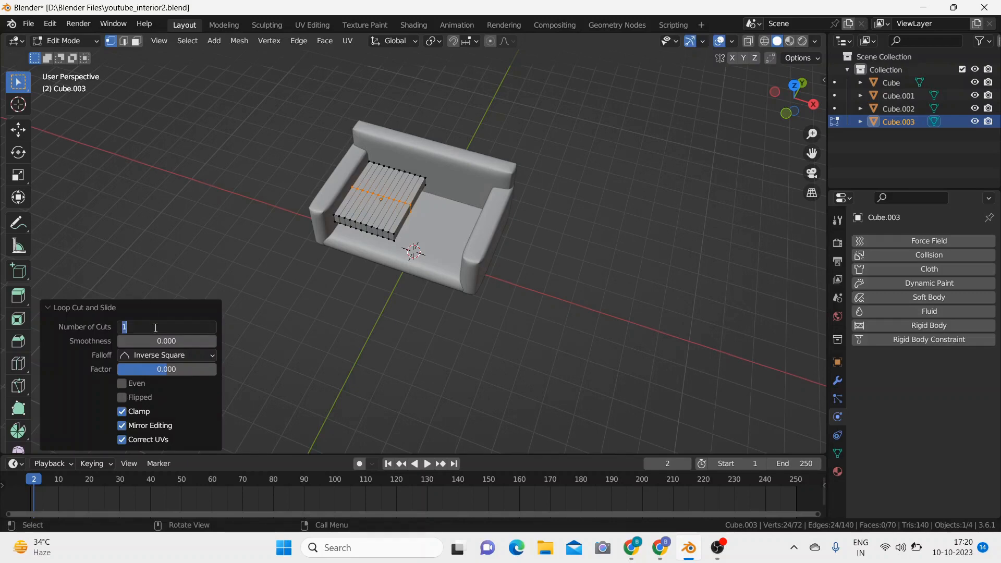
pyautogui.write('10')
pyautogui.press('Return')
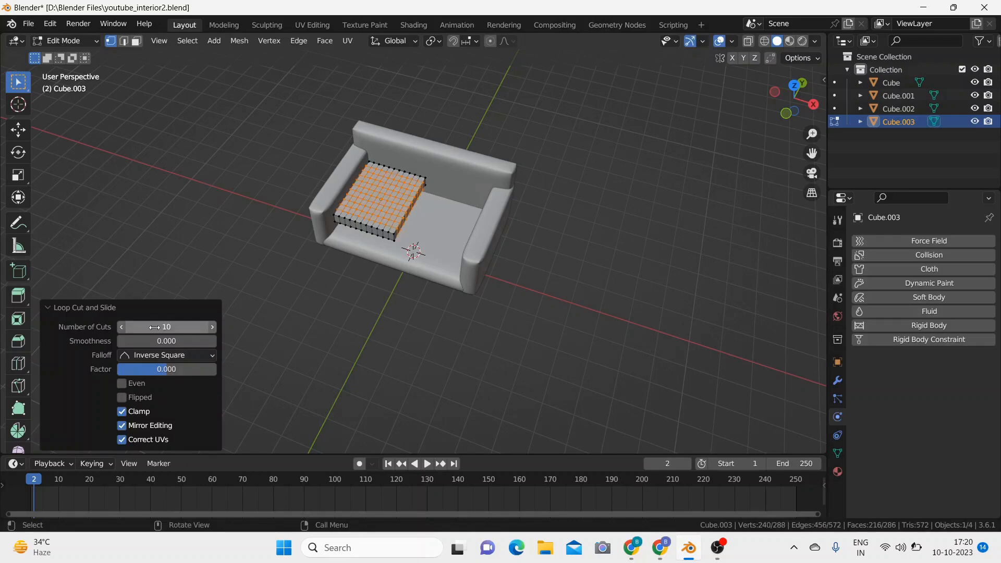
pyautogui.click(311, 329)
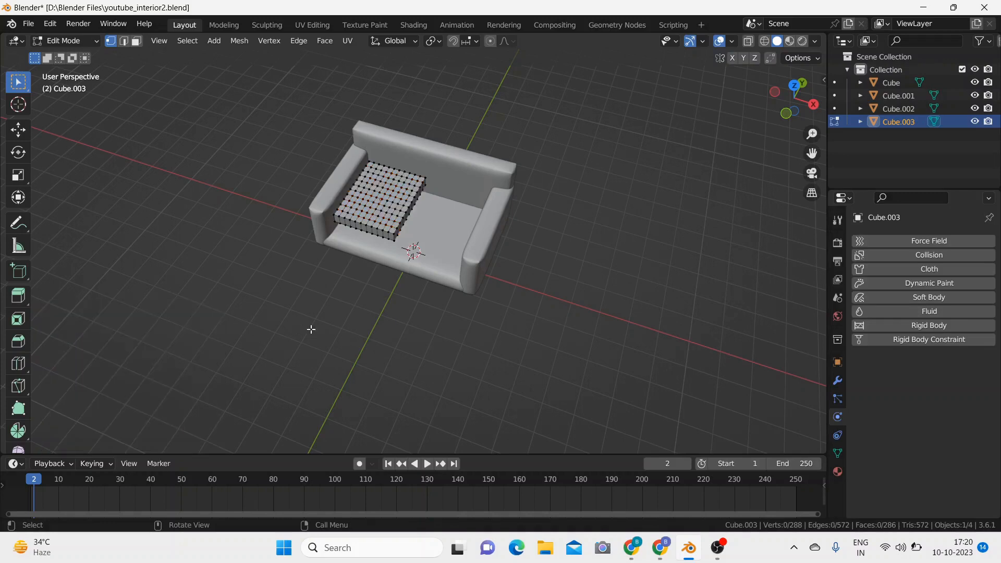
pyautogui.press('Tab')
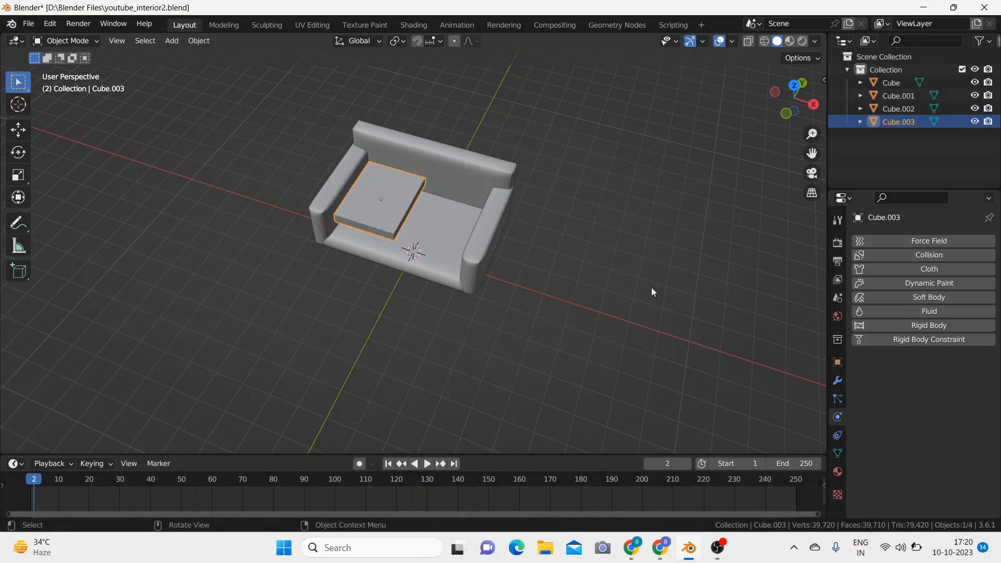
# Step: Add a Bevel modifier to the flattened cube with an amount of 0.02 m and 3 segments
pyautogui.click(837, 381)
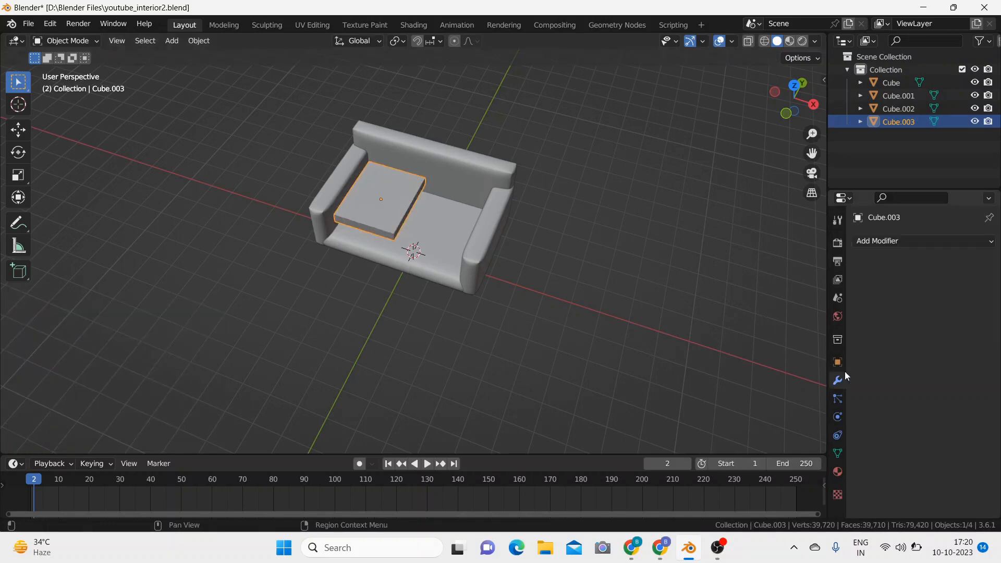
pyautogui.click(908, 240)
pyautogui.click(769, 289)
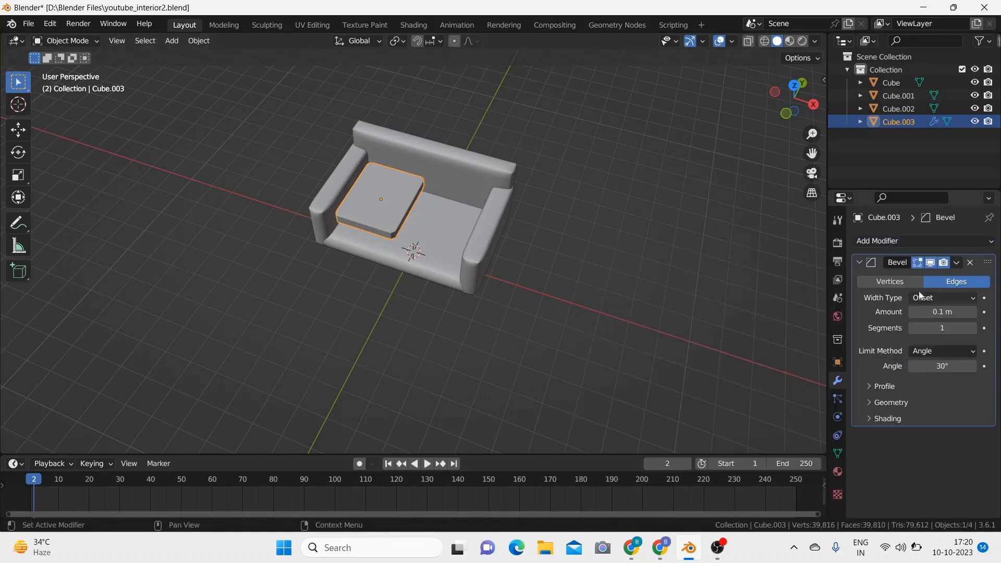
pyautogui.moveTo(913, 309)
pyautogui.mouseDown()
pyautogui.moveTo(901, 311)
pyautogui.moveTo(910, 312)
pyautogui.mouseUp()
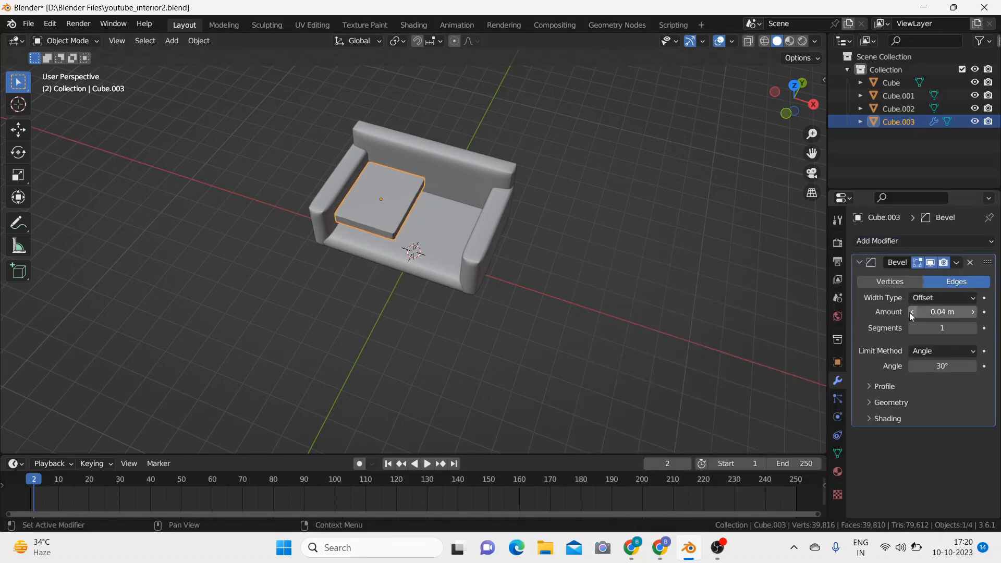
pyautogui.click(912, 312)
pyautogui.click(912, 312)
pyautogui.click(973, 327)
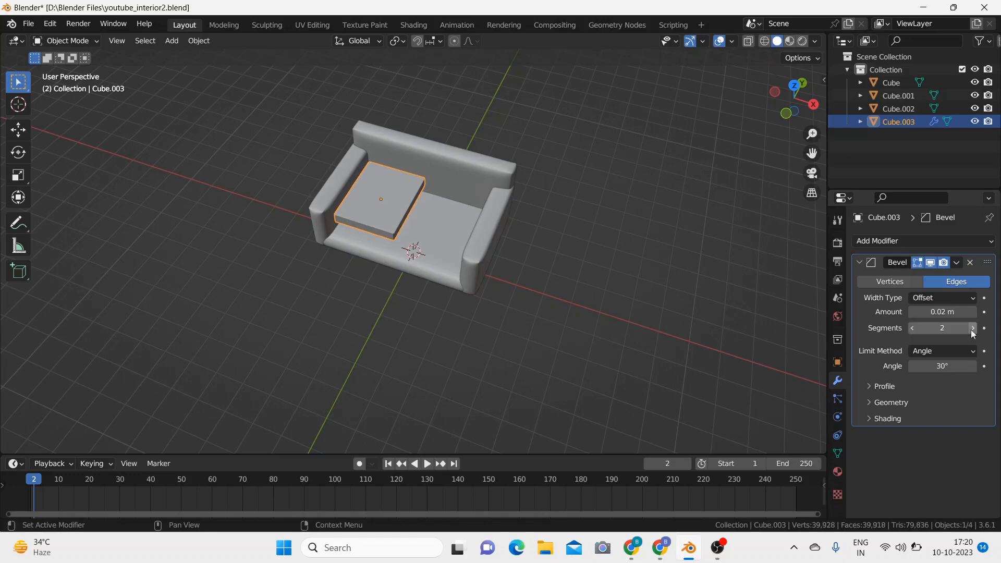
pyautogui.click(973, 329)
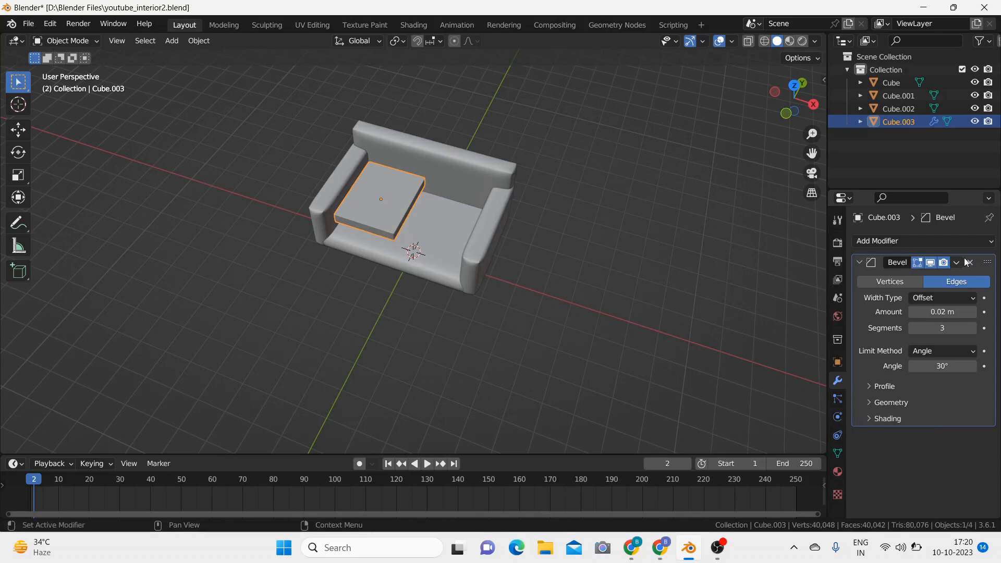
# Step: Add a Subdivision Surface modifier to the flattened cube with viewport level 2
pyautogui.click(908, 242)
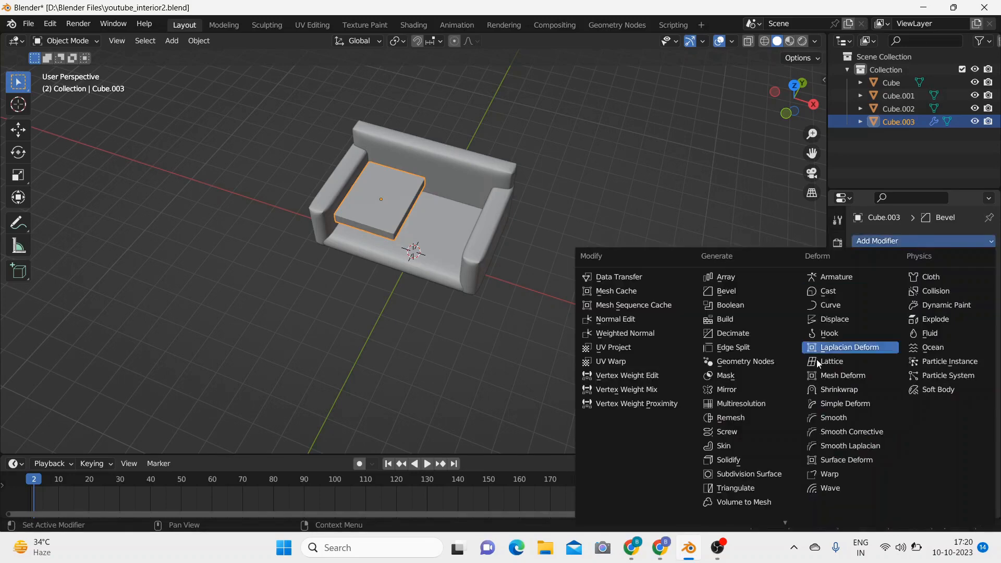
pyautogui.click(762, 475)
pyautogui.scroll(-3, 781, 380)
pyautogui.scroll(4, 654, 332)
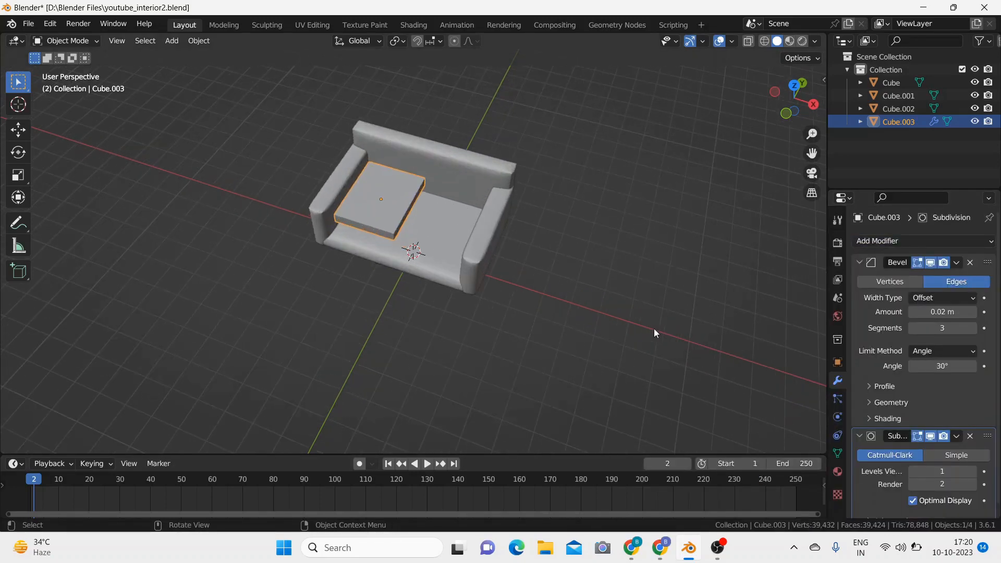
pyautogui.scroll(1, 686, 363)
pyautogui.scroll(-1, 963, 390)
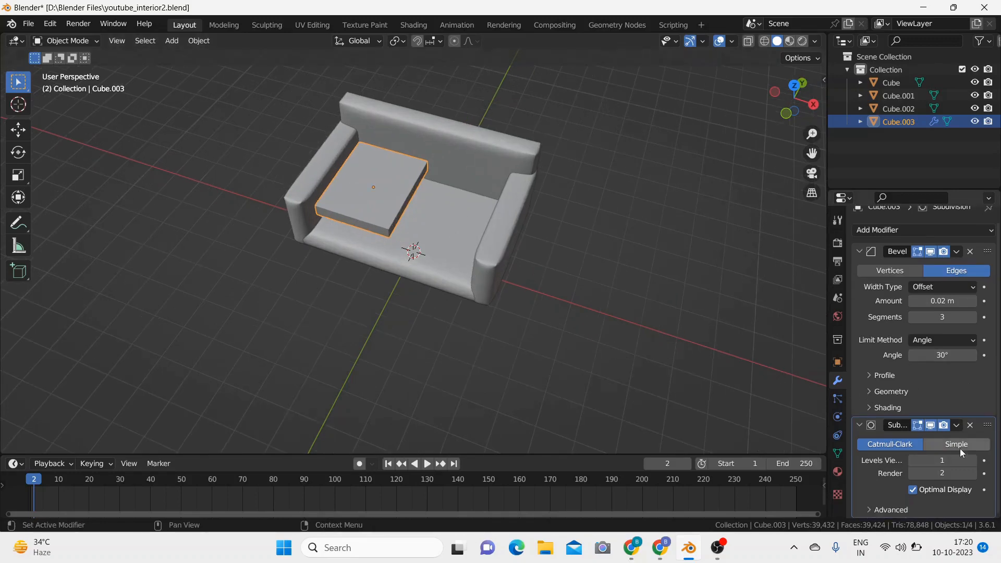
pyautogui.click(973, 461)
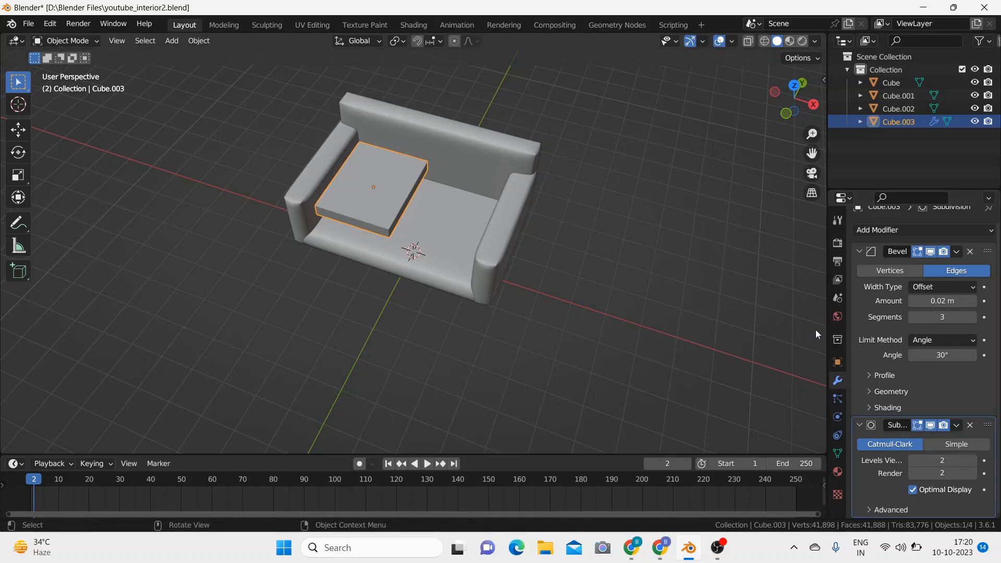
# Step: Give the flattened cube Cloth physics with Pressure enabled at 5 and the Gravity field weight at 0
pyautogui.click(838, 417)
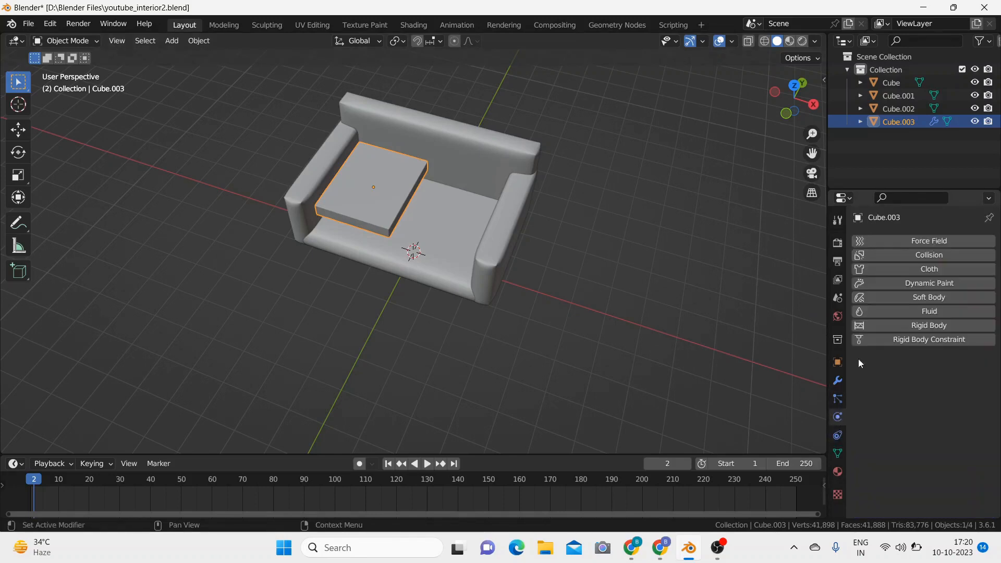
pyautogui.click(913, 269)
pyautogui.scroll(-10, 871, 424)
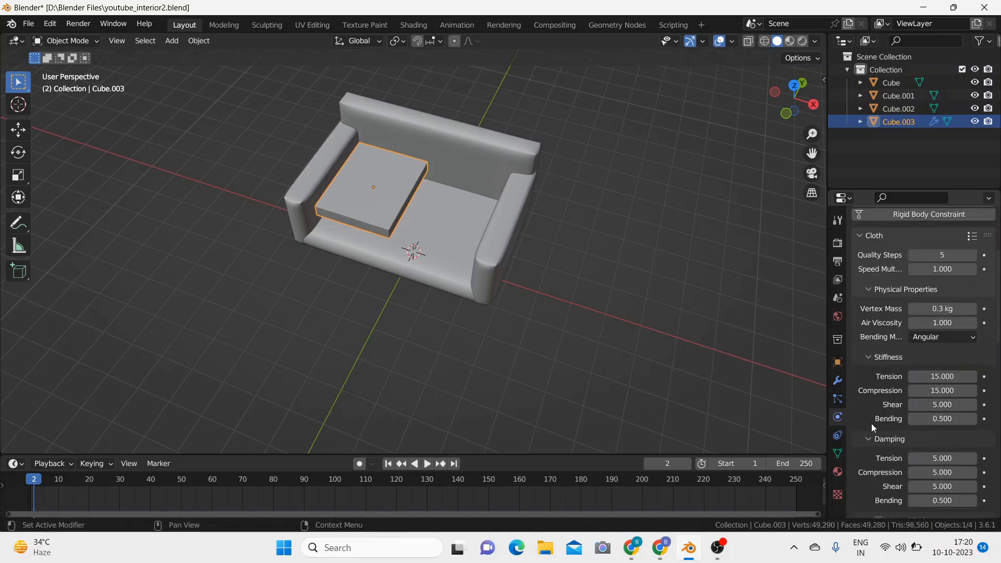
pyautogui.scroll(-3, 871, 424)
pyautogui.click(880, 411)
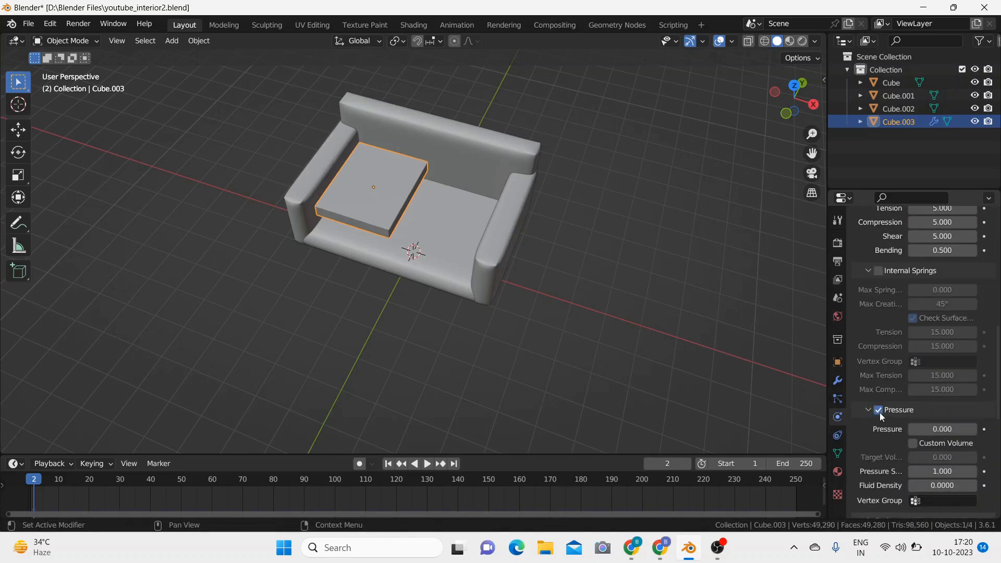
pyautogui.scroll(-4, 934, 376)
pyautogui.click(943, 348)
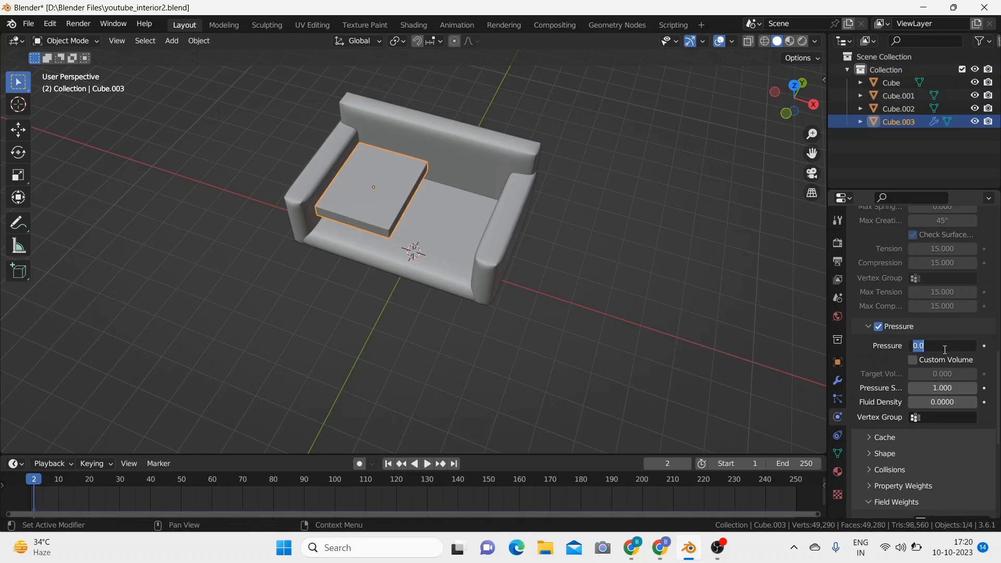
pyautogui.write('5')
pyautogui.press('Return')
pyautogui.scroll(-5, 886, 386)
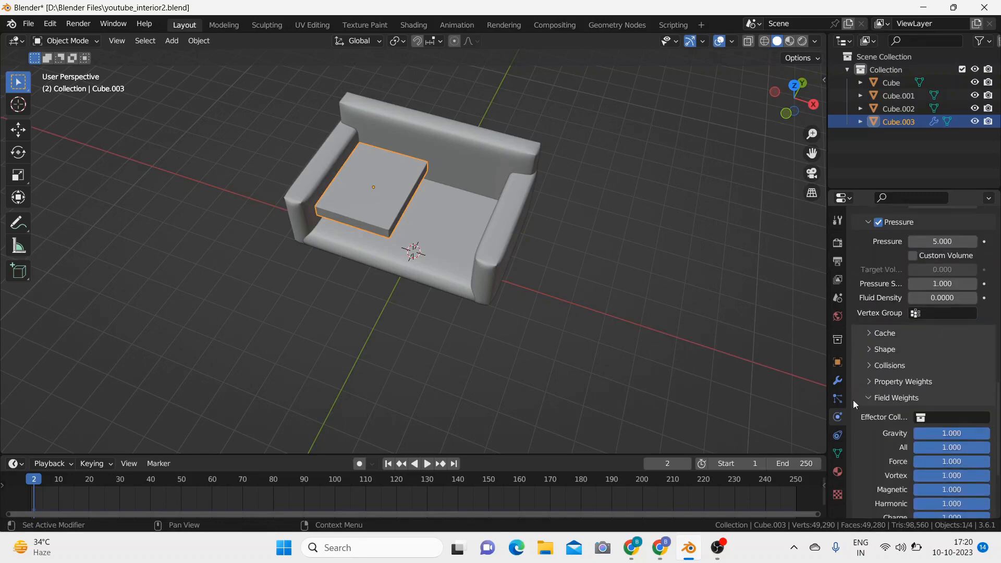
pyautogui.moveTo(980, 434); pyautogui.dragTo(913, 433)
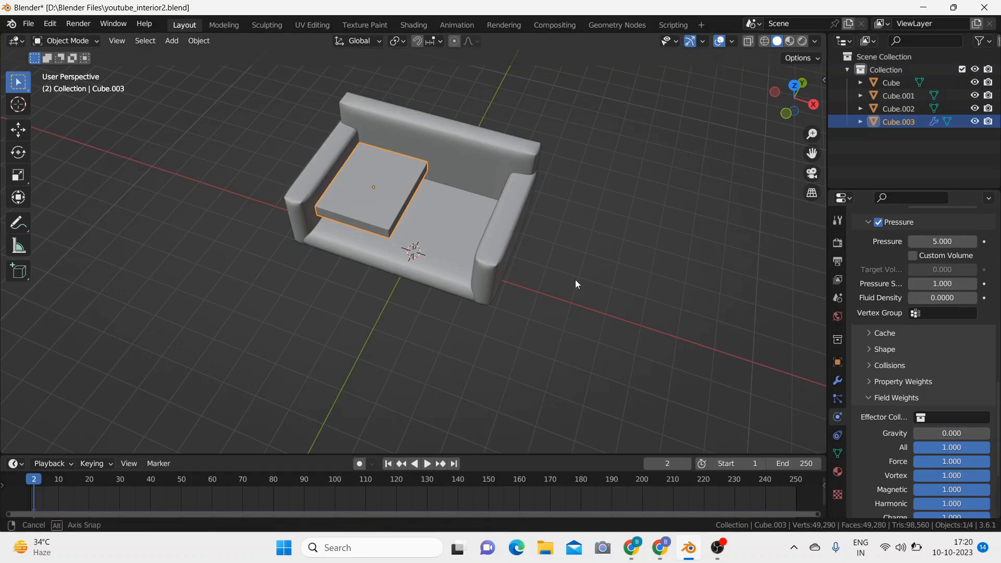
# Step: Enlarge the timeline area, play the cloth simulation to inflate the seat cushion, and set the current frame to 4
pyautogui.moveTo(577, 284); pyautogui.dragTo(575, 258, button='middle')
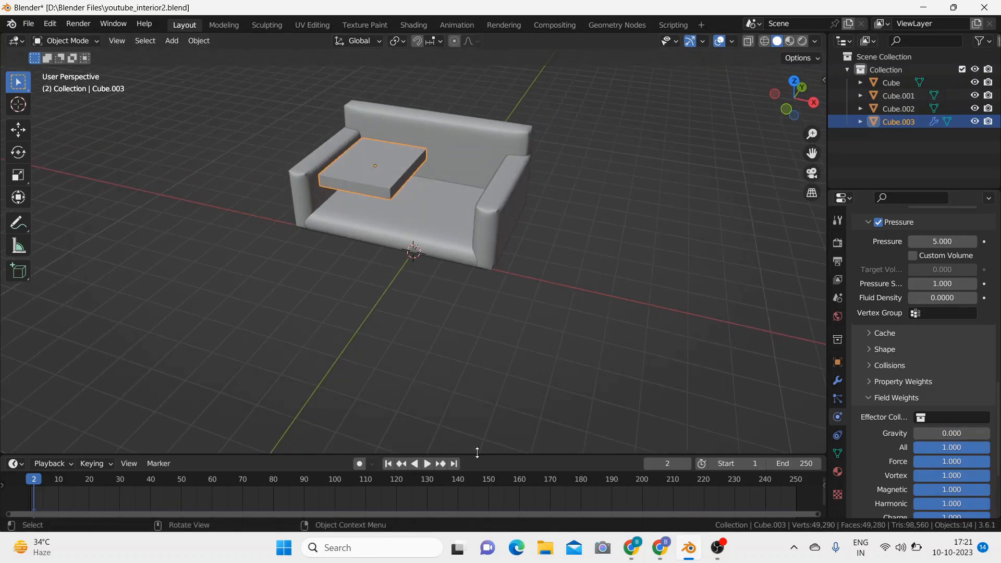
pyautogui.moveTo(475, 456); pyautogui.dragTo(476, 345)
pyautogui.moveTo(538, 205); pyautogui.dragTo(538, 237, button='middle')
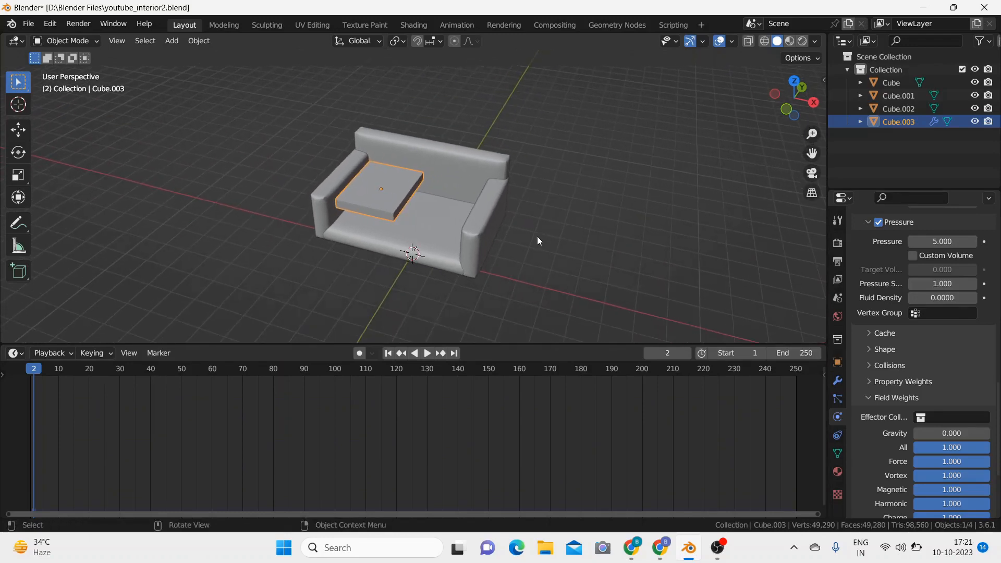
pyautogui.click(429, 354)
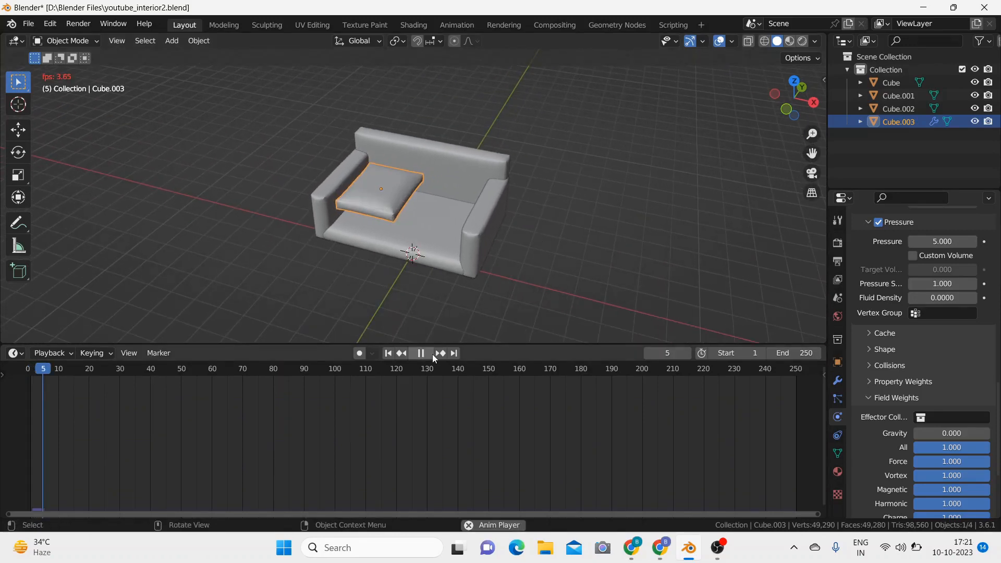
pyautogui.click(427, 354)
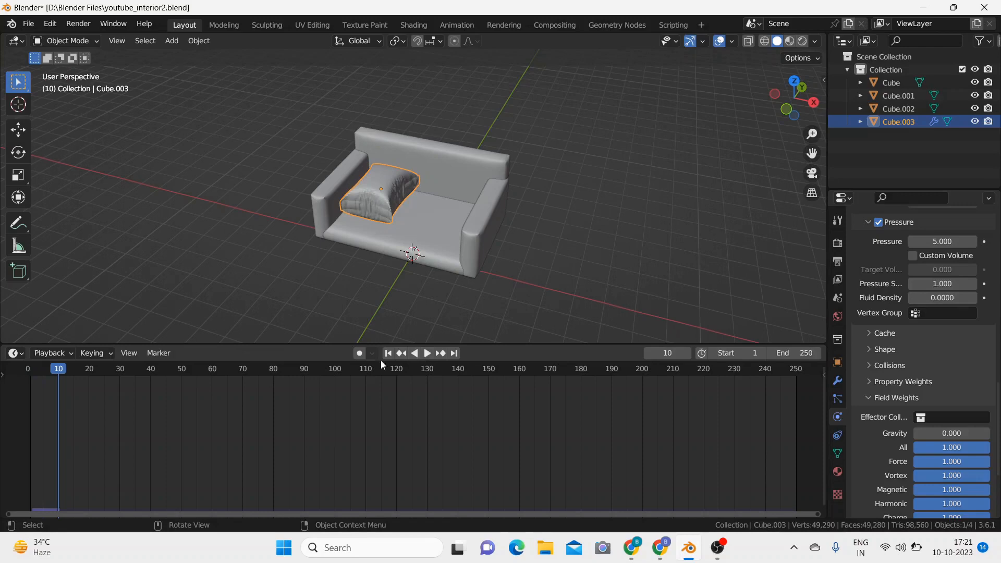
pyautogui.moveTo(57, 368); pyautogui.dragTo(43, 370)
pyautogui.moveTo(409, 249); pyautogui.dragTo(423, 197, button='middle')
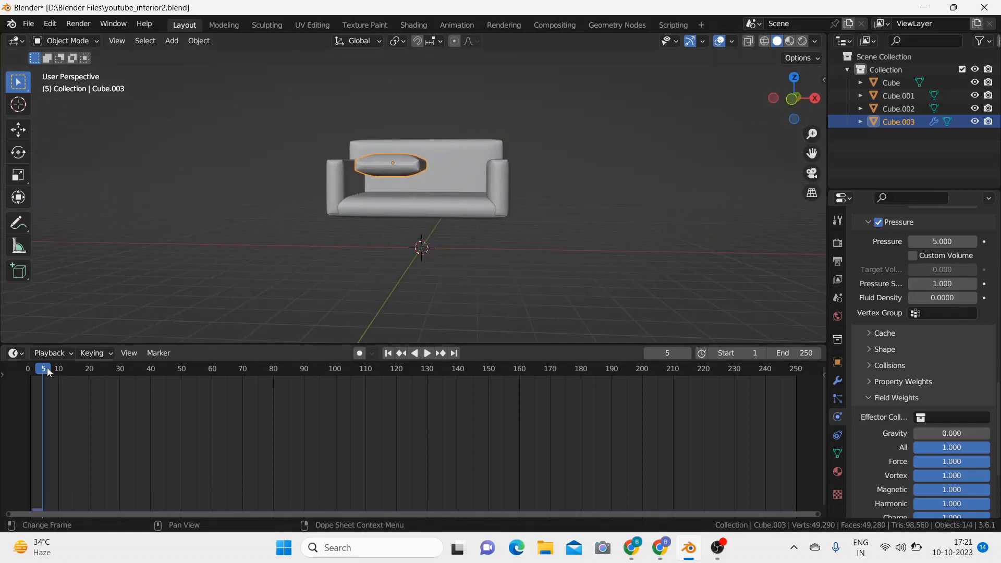
pyautogui.moveTo(47, 368); pyautogui.dragTo(41, 372)
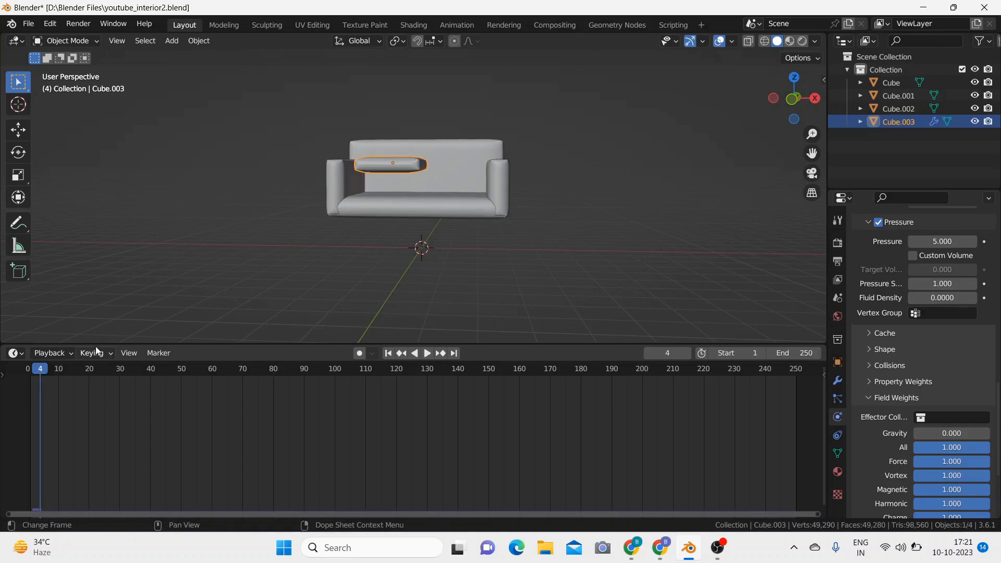
pyautogui.moveTo(401, 176); pyautogui.dragTo(405, 207, button='middle')
pyautogui.moveTo(368, 236)
pyautogui.mouseDown(button='middle')
pyautogui.moveTo(365, 214)
pyautogui.moveTo(371, 226)
pyautogui.mouseUp(button='middle')
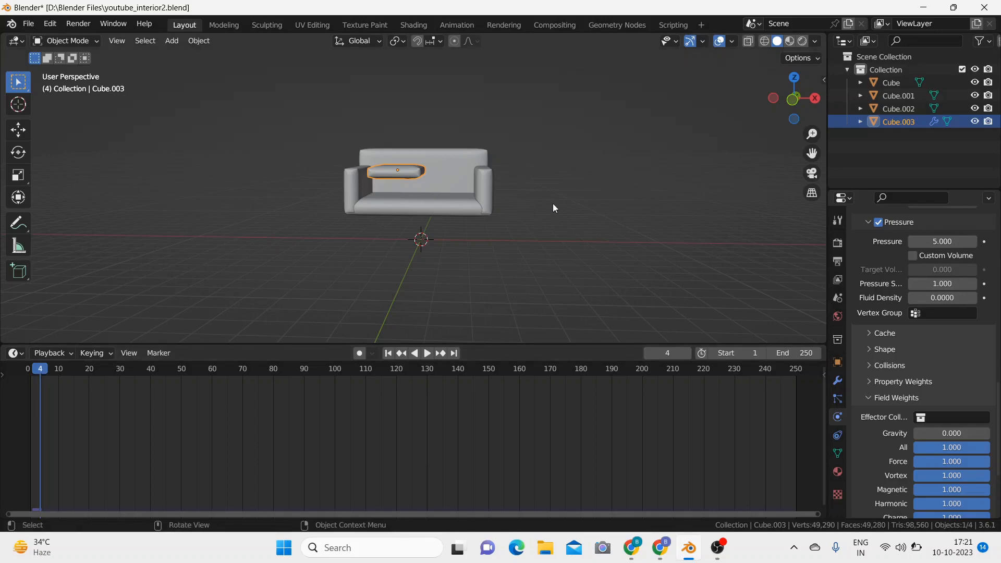
# Step: Shade the inflated seat cushion smooth
pyautogui.moveTo(553, 204)
pyautogui.mouseDown(button='middle')
pyautogui.moveTo(553, 229)
pyautogui.moveTo(551, 199)
pyautogui.moveTo(568, 209)
pyautogui.moveTo(562, 221)
pyautogui.mouseUp(button='middle')
pyautogui.scroll(5, 554, 230)
pyautogui.rightClick(416, 171)
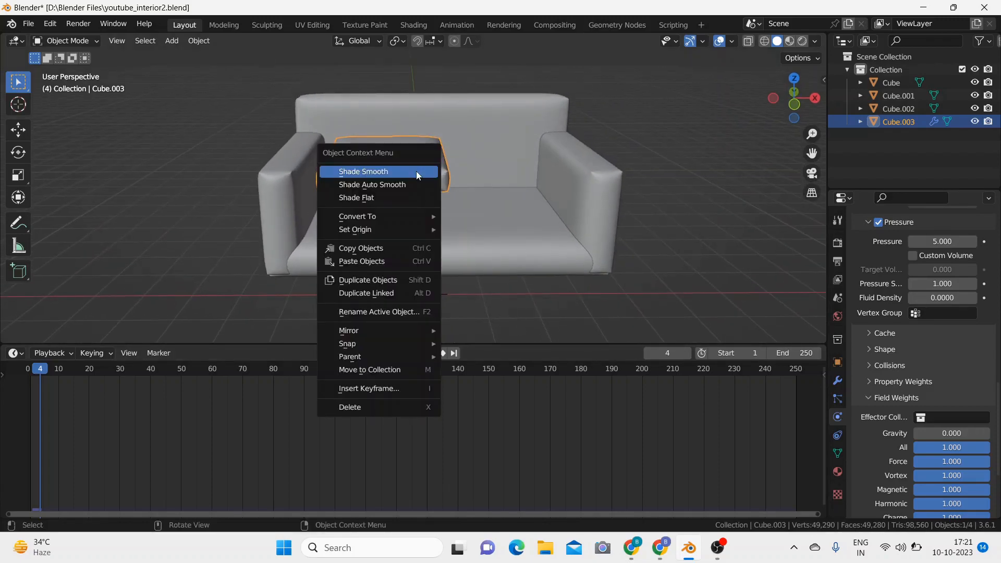
pyautogui.click(416, 171)
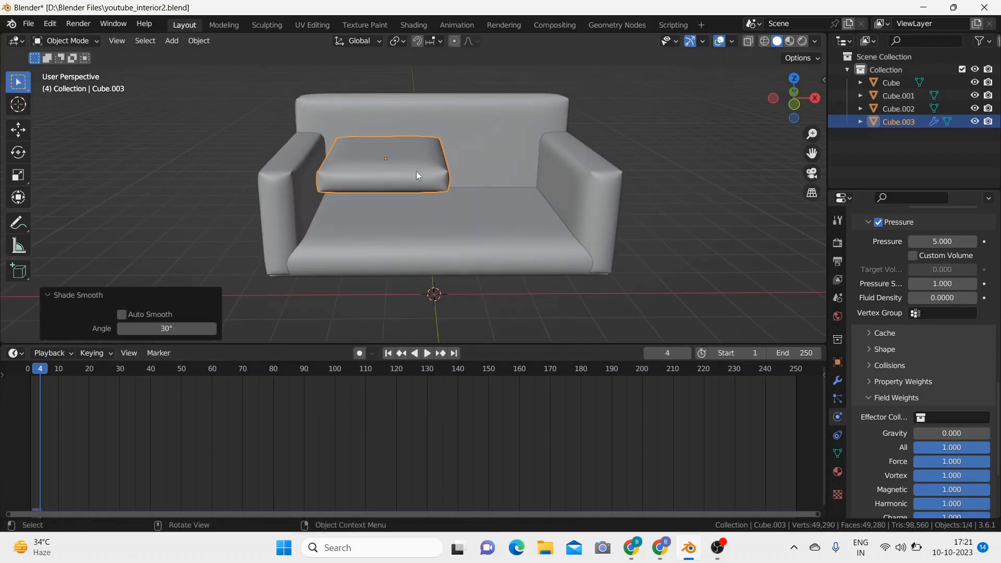
# Step: Apply the seat cushion's Bevel, Subdivision Surface and Cloth modifiers in that order
pyautogui.click(838, 380)
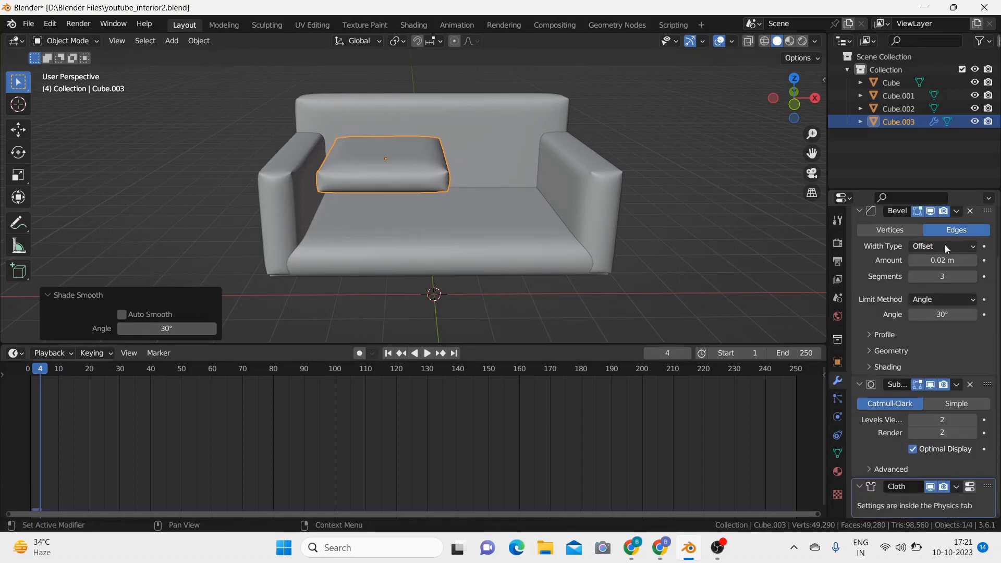
pyautogui.scroll(2, 946, 250)
pyautogui.click(957, 253)
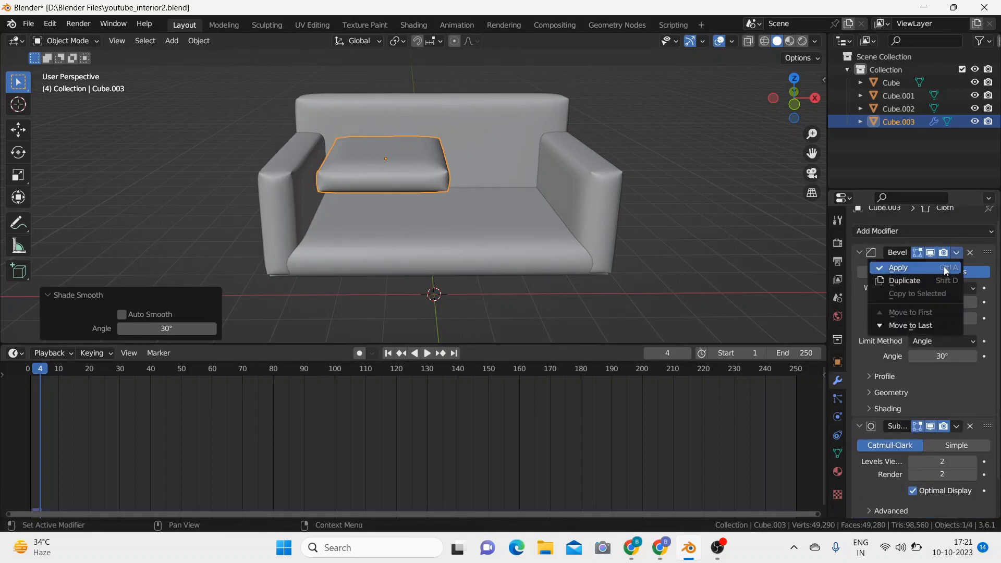
pyautogui.click(944, 267)
pyautogui.click(958, 262)
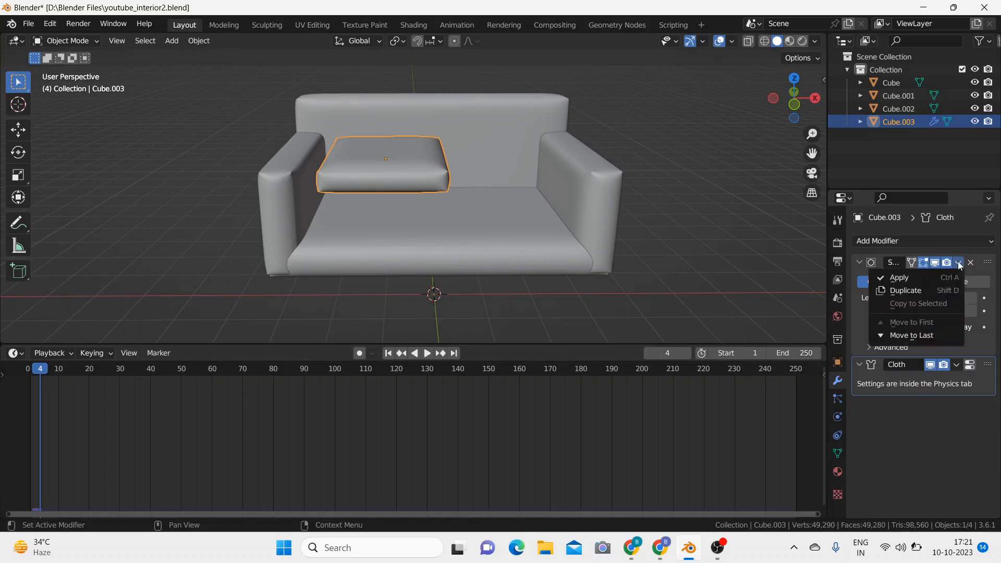
pyautogui.click(947, 280)
pyautogui.click(956, 262)
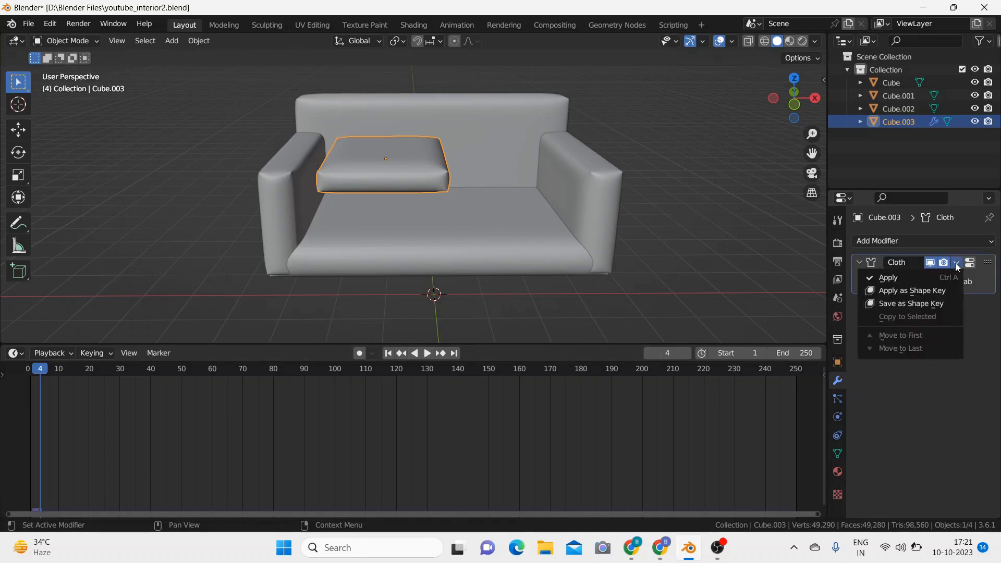
pyautogui.click(943, 275)
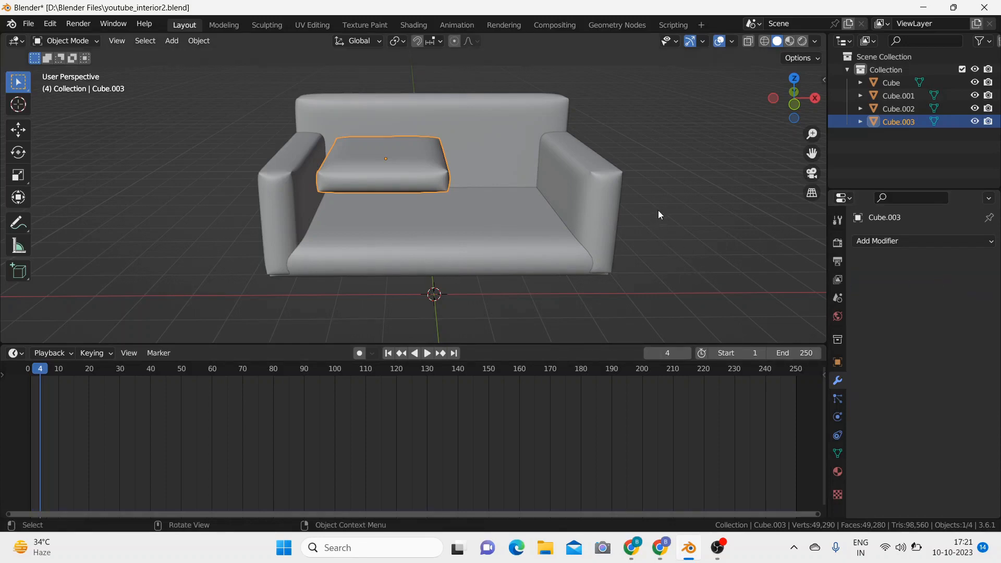
# Step: Return the timeline to frame 0, deselect the seat cushion, and shrink the timeline area to enlarge the viewport
pyautogui.press('space')
pyautogui.moveTo(42, 370); pyautogui.dragTo(27, 370)
pyautogui.press('space')
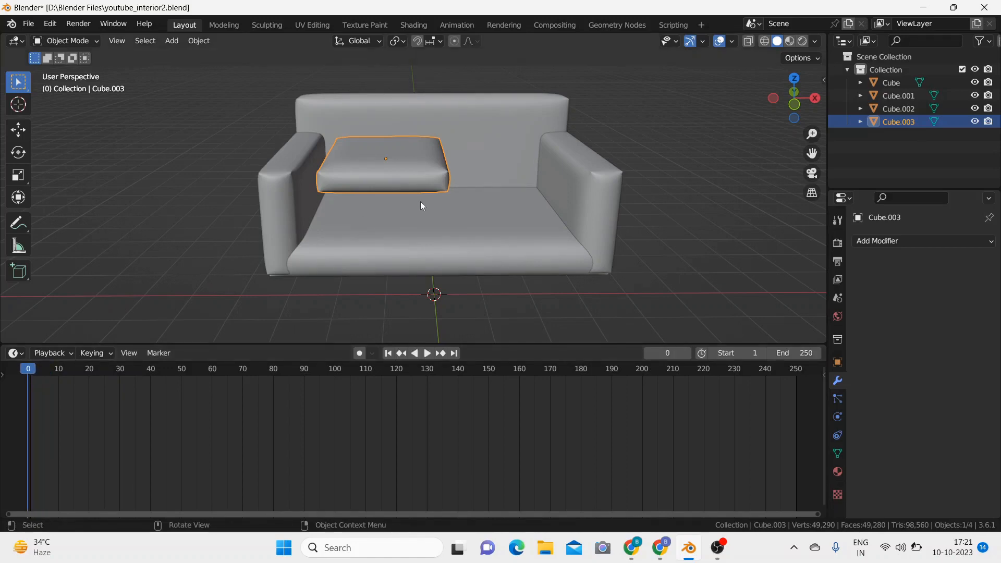
pyautogui.click(616, 127)
pyautogui.moveTo(655, 205)
pyautogui.mouseDown(button='middle')
pyautogui.moveTo(653, 236)
pyautogui.moveTo(655, 201)
pyautogui.mouseUp(button='middle')
pyautogui.scroll(-3, 653, 236)
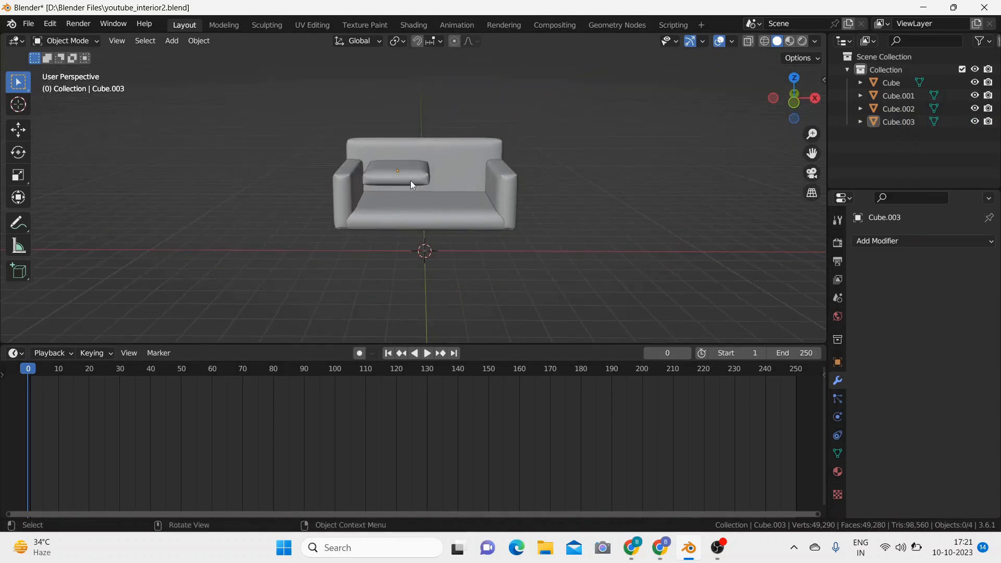
pyautogui.moveTo(468, 345); pyautogui.dragTo(441, 483)
# Step: Widen the seat cushion to about 1.122 along global X in the front view
pyautogui.click(408, 250)
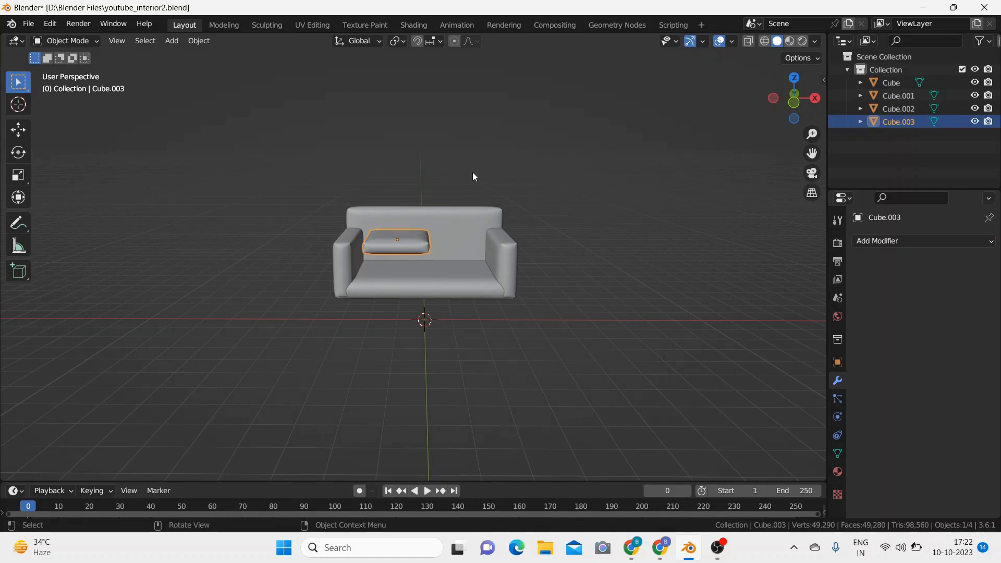
pyautogui.press('KP_1')
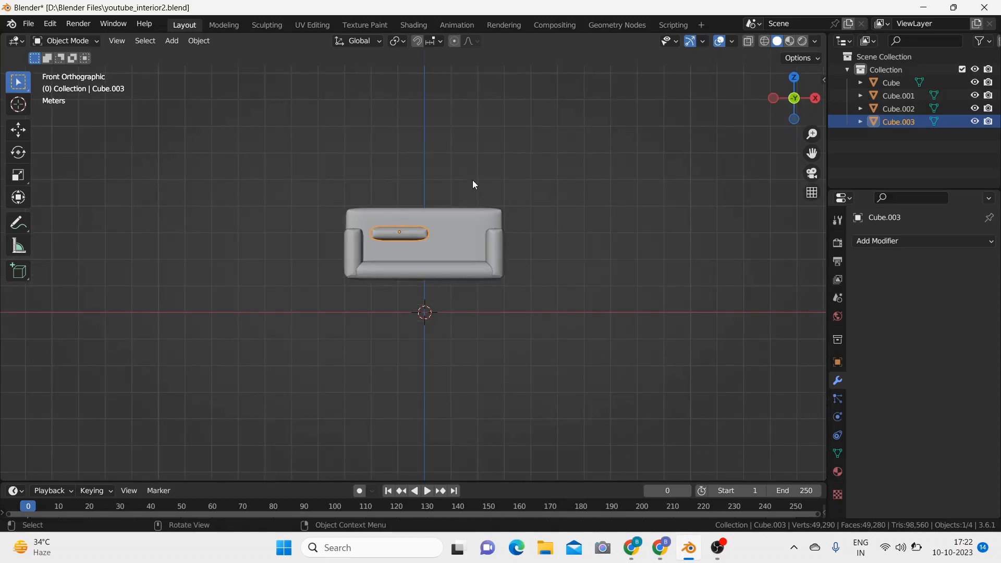
pyautogui.press('s')
pyautogui.press('x')
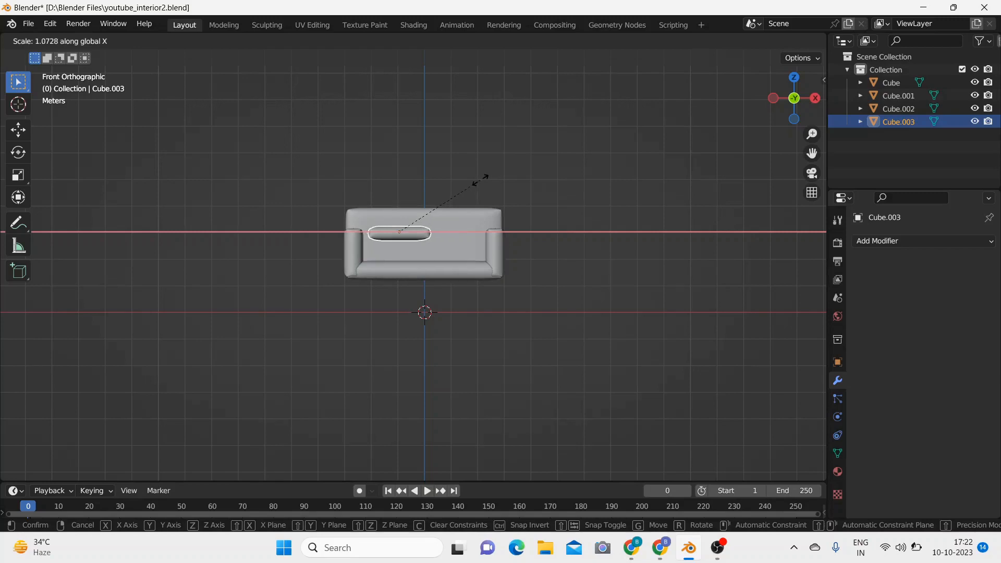
pyautogui.click(486, 180)
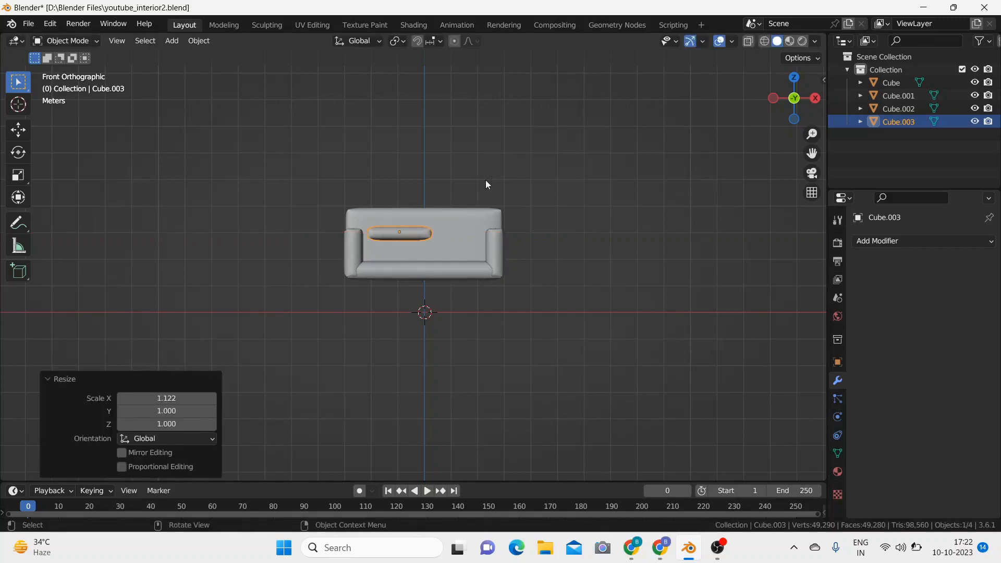
# Step: Move the seat cushion about -0.176 m along global X against the armrest and lower it about 0.80 m onto the sofa base
pyautogui.press('g')
pyautogui.press('x')
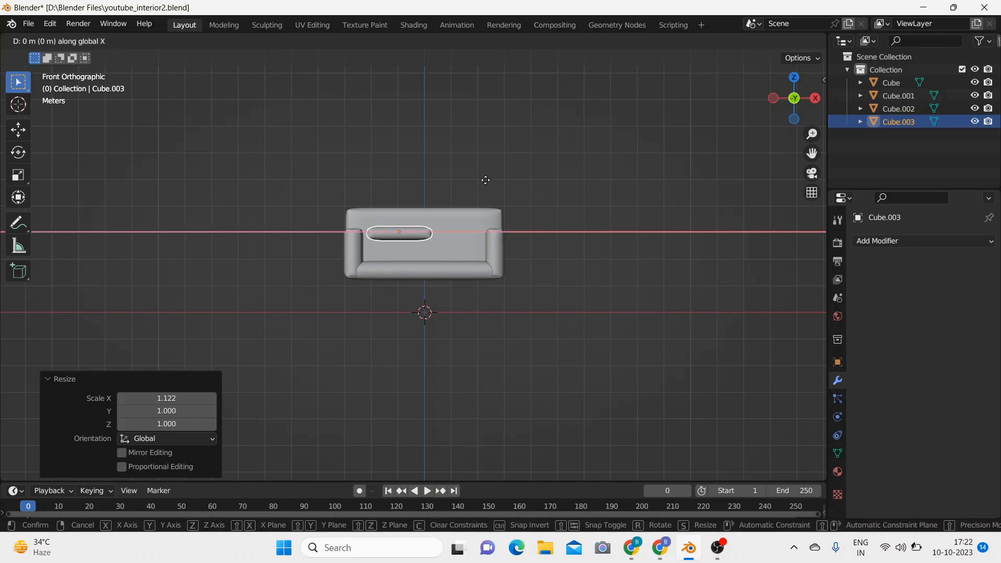
pyautogui.click(481, 182)
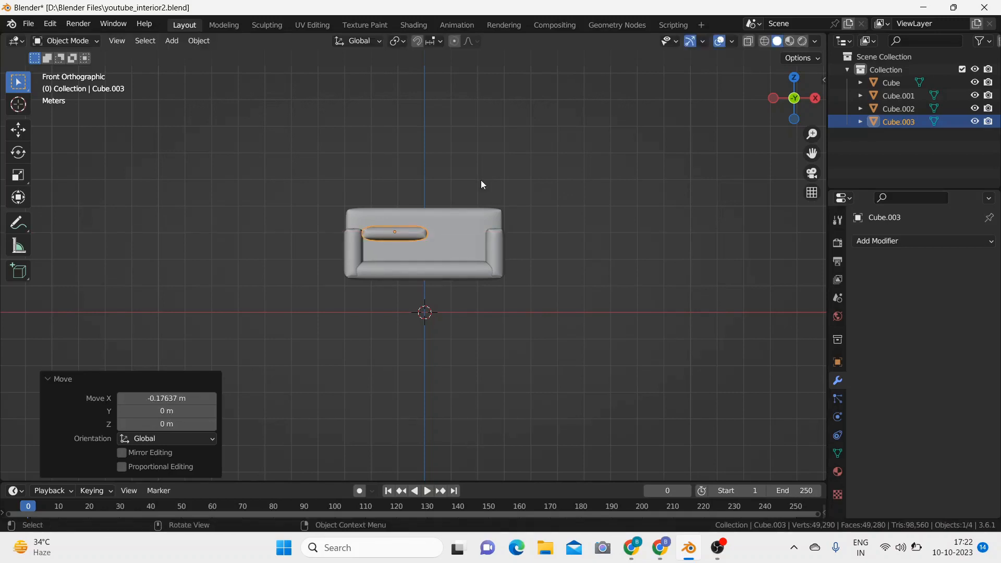
pyautogui.press('g')
pyautogui.press('z')
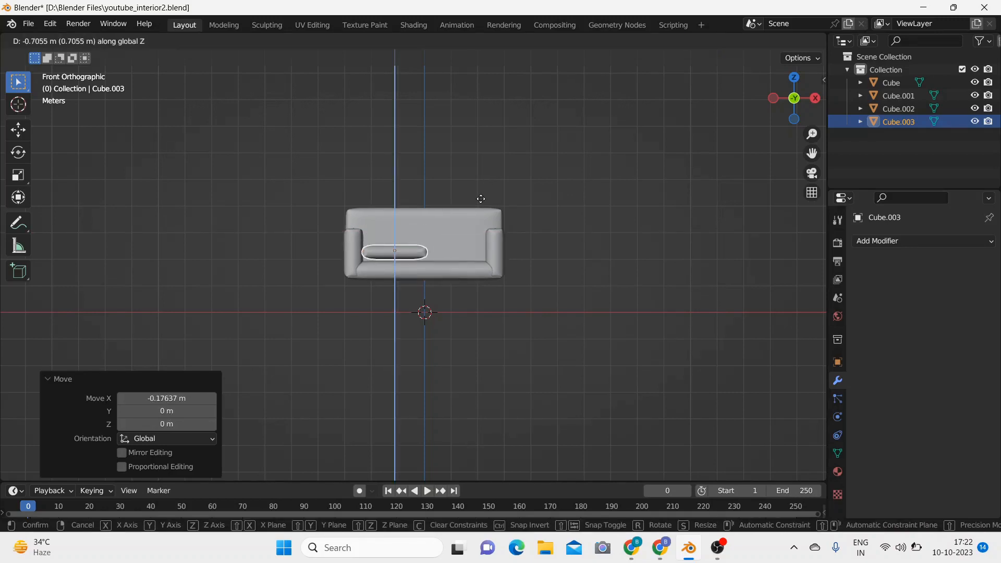
pyautogui.click(481, 201)
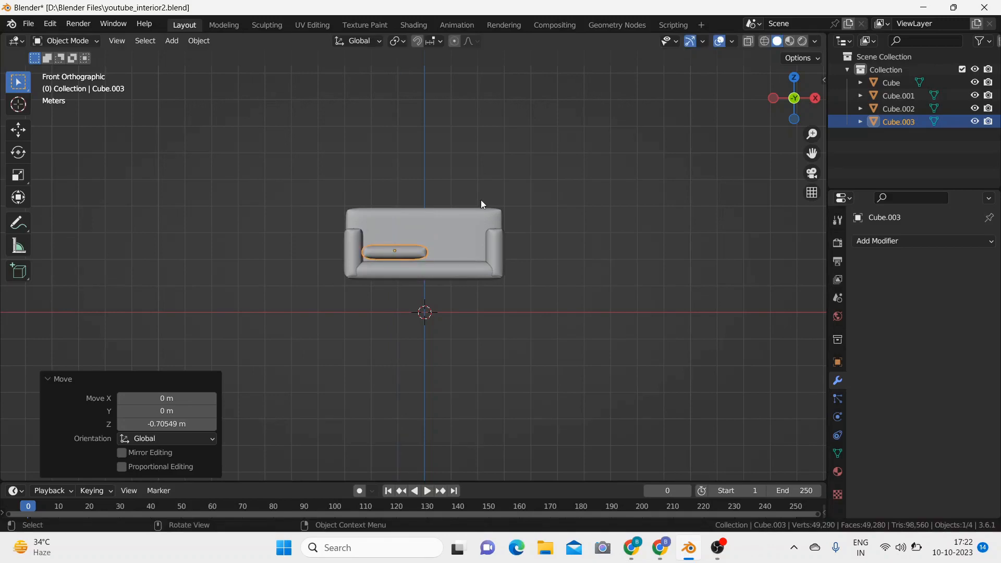
pyautogui.press('g')
pyautogui.press('z')
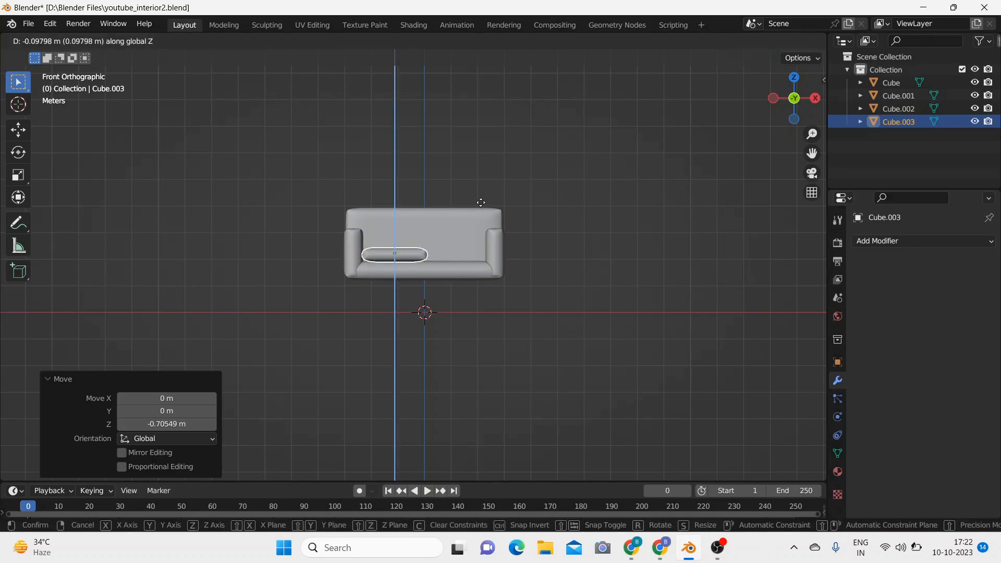
pyautogui.click(481, 203)
# Step: Duplicate the seat cushion in the top view and place the copy about 2.312 m along global X
pyautogui.moveTo(493, 176); pyautogui.dragTo(539, 270, button='middle')
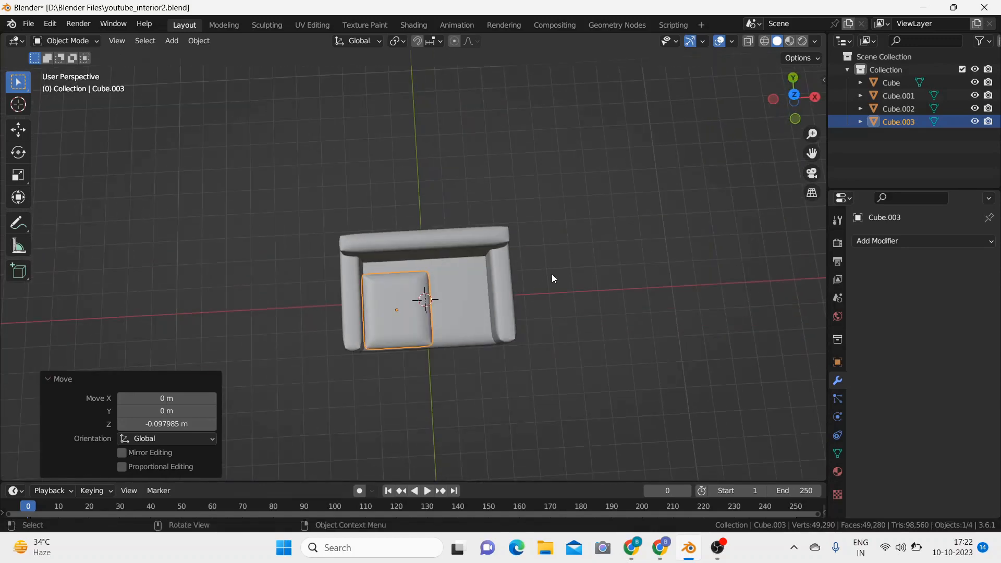
pyautogui.press('KP_7')
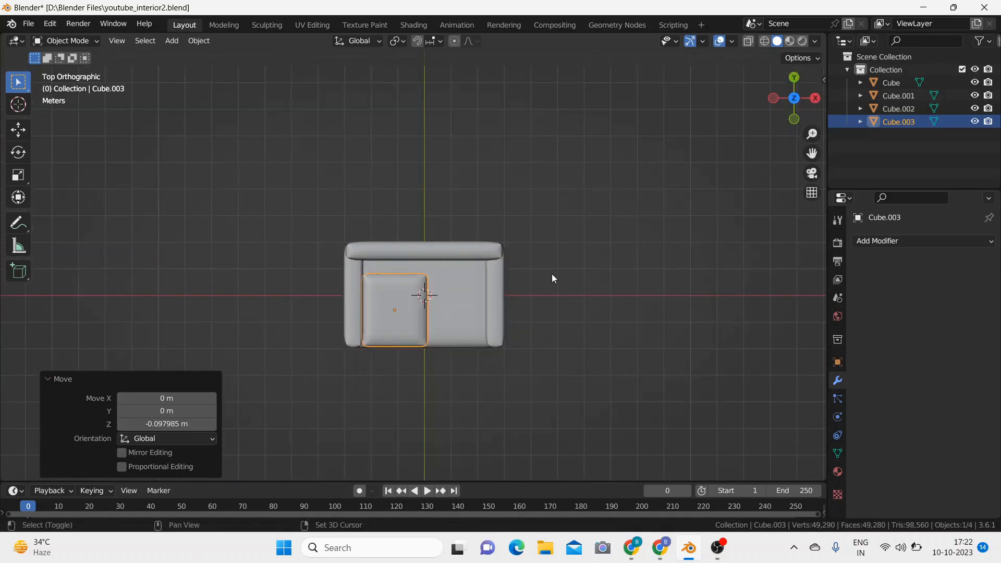
pyautogui.hotkey('shift', 'd')
pyautogui.press('x')
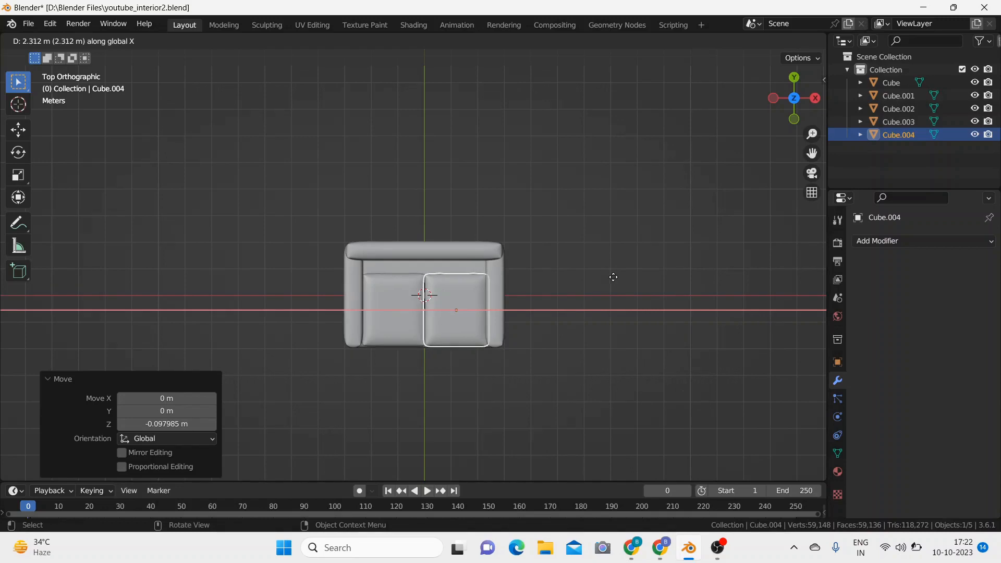
pyautogui.click(613, 277)
# Step: Narrow the original seat cushion to about 0.959 along global X
pyautogui.click(399, 316)
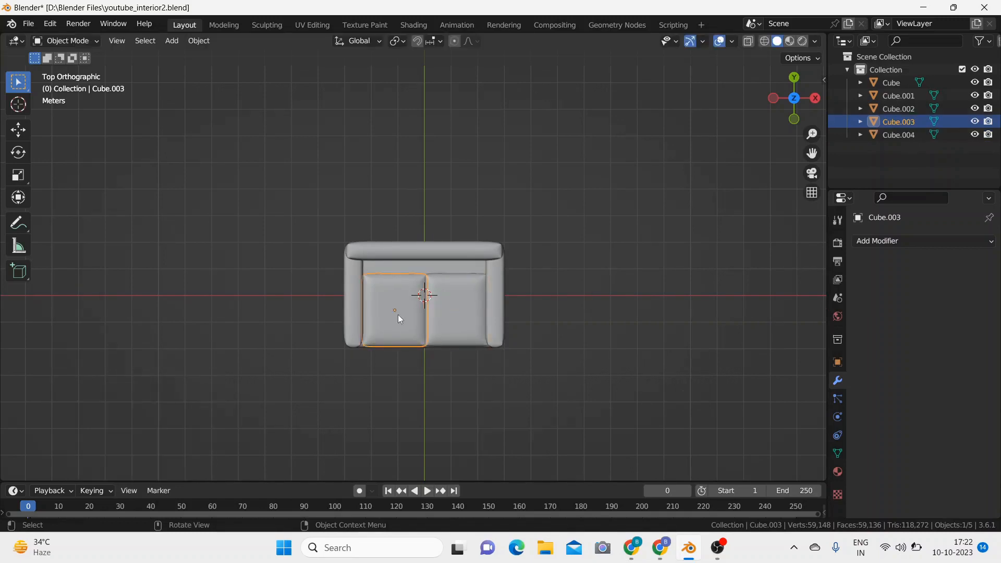
pyautogui.click(458, 310)
pyautogui.click(395, 314)
pyautogui.click(457, 319)
pyautogui.click(393, 305)
pyautogui.press('s')
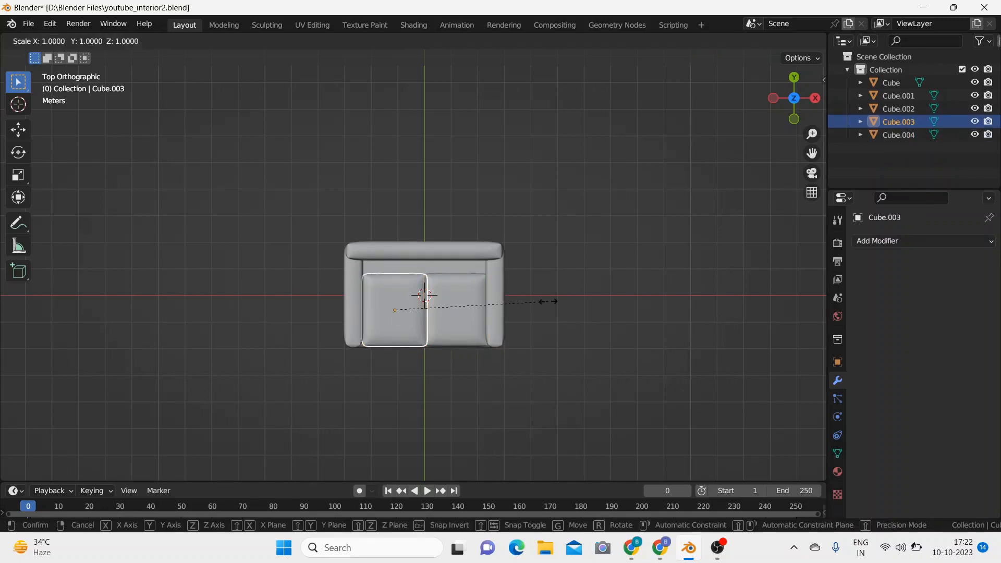
pyautogui.press('x')
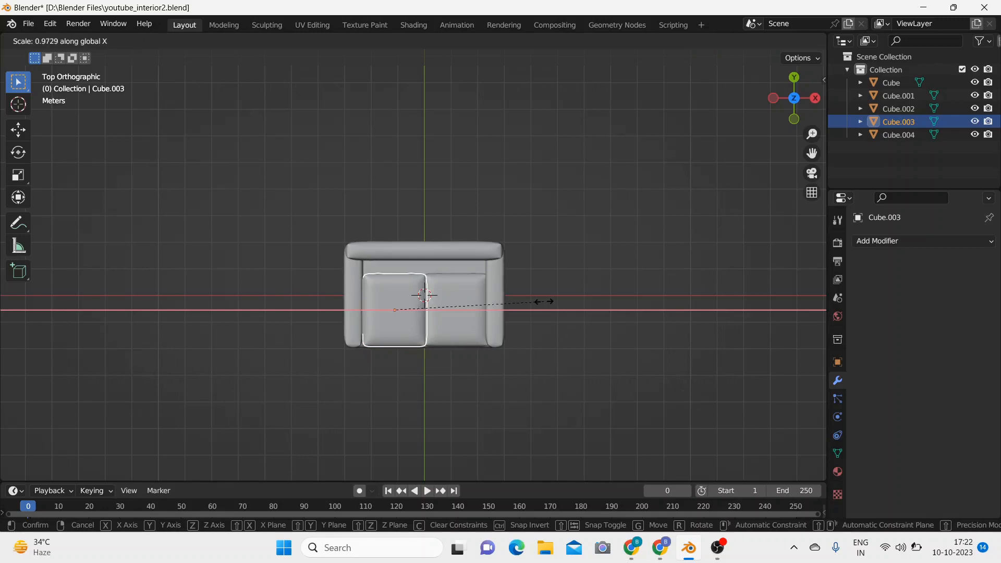
pyautogui.click(542, 302)
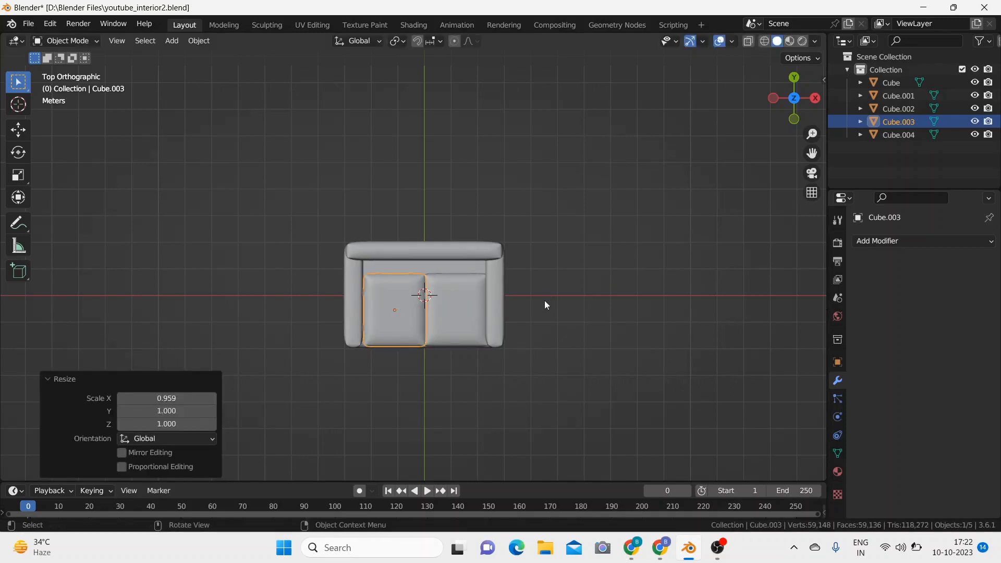
# Step: Narrow the duplicated seat cushion along global X by about 0.956 and again by about 0.990
pyautogui.click(471, 310)
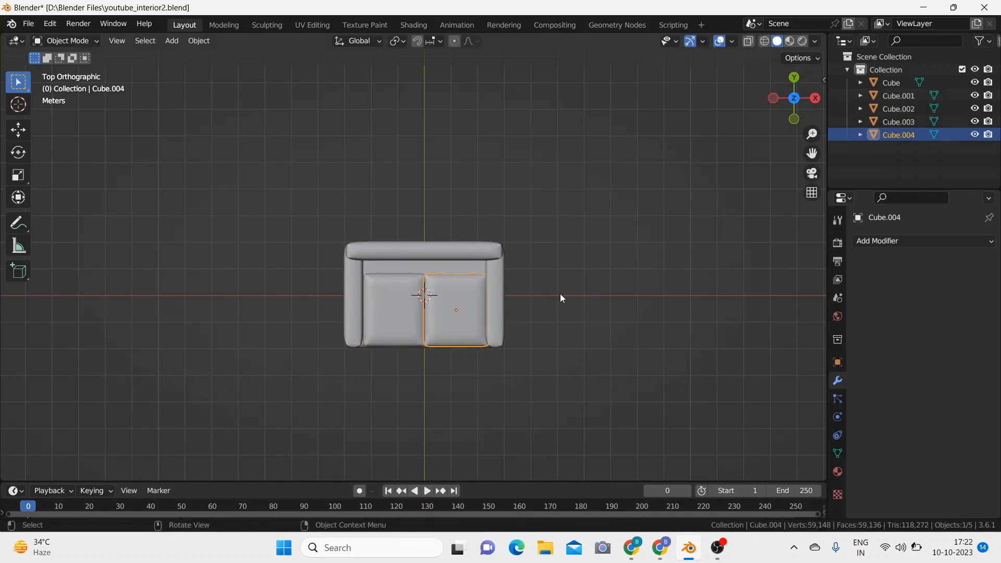
pyautogui.press('s')
pyautogui.press('x')
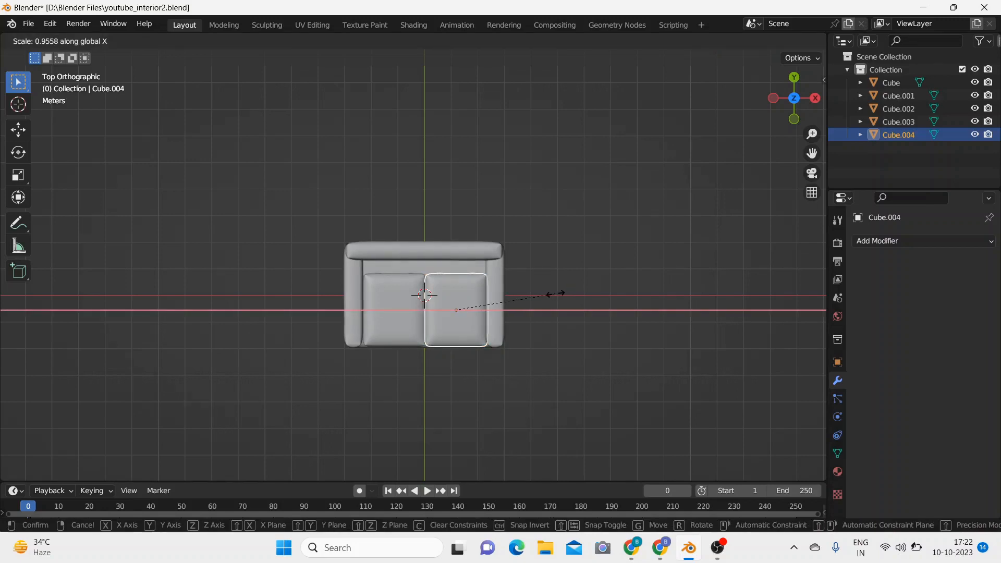
pyautogui.click(555, 293)
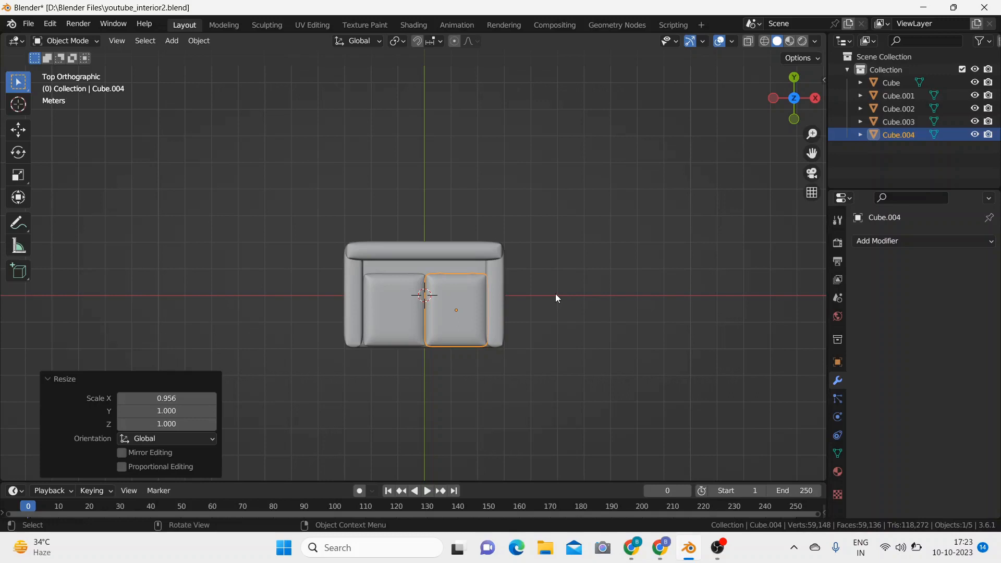
pyautogui.press('s')
pyautogui.press('x')
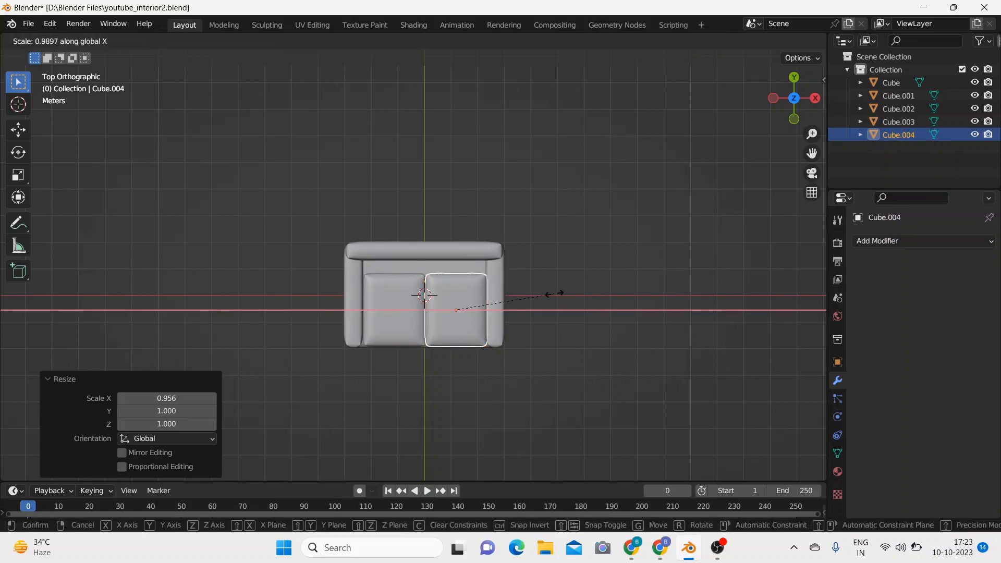
pyautogui.click(554, 295)
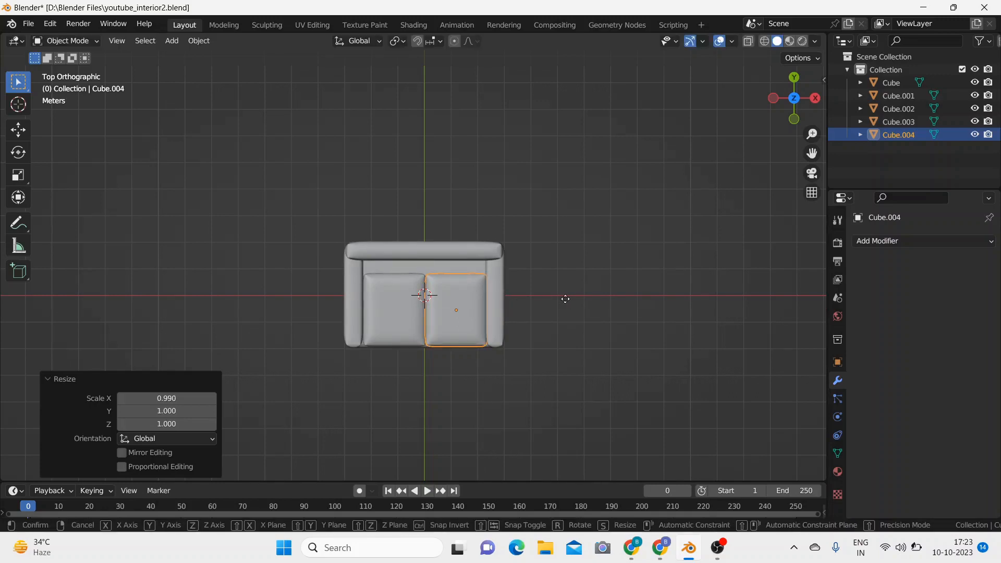
# Step: Shift the duplicated seat cushion about -0.039 m along global X to close the gap between the cushions, and deselect it
pyautogui.press('g')
pyautogui.press('x')
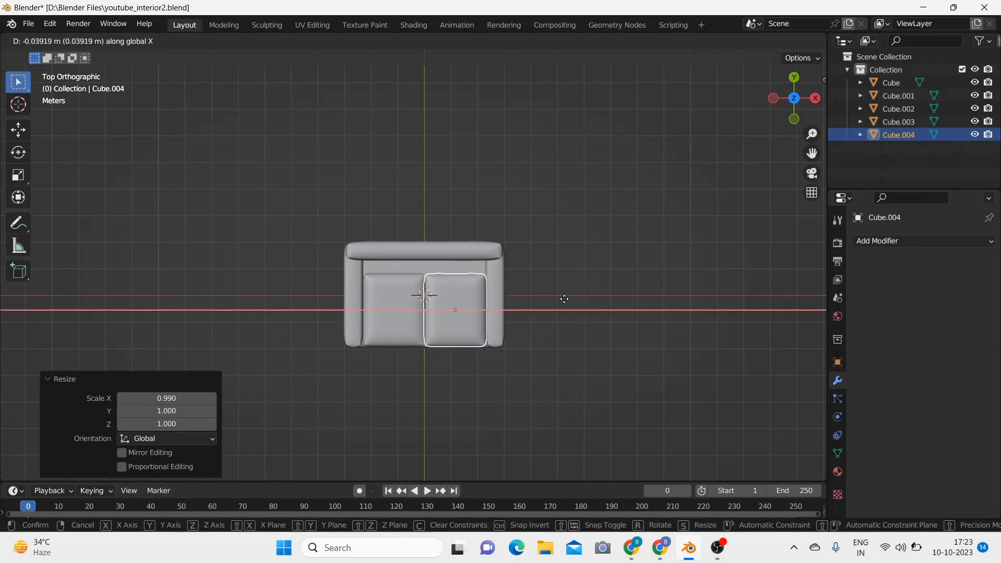
pyautogui.click(564, 299)
pyautogui.click(568, 328)
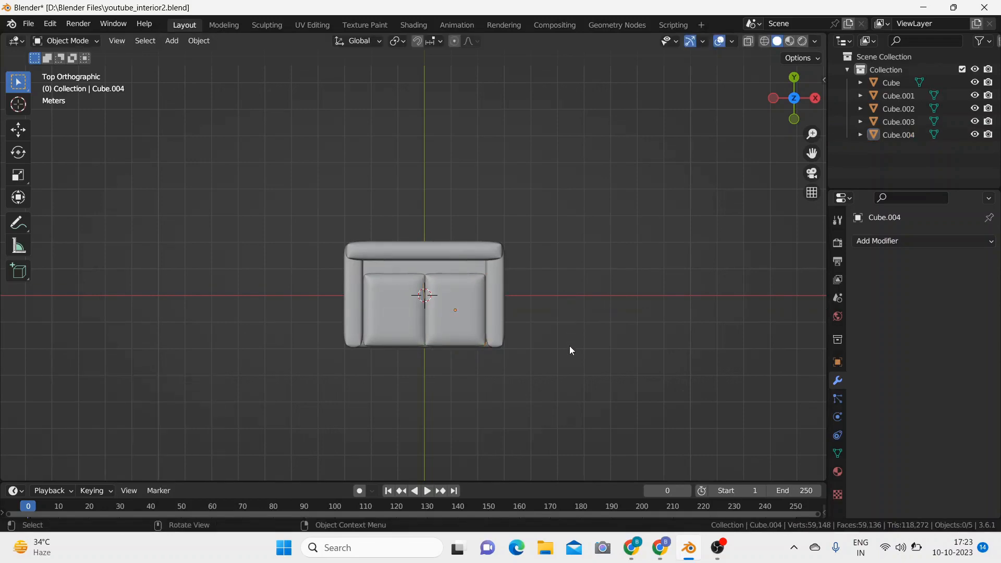
pyautogui.moveTo(569, 345); pyautogui.dragTo(594, 304, button='middle')
pyautogui.scroll(3, 574, 242)
pyautogui.scroll(-3, 574, 242)
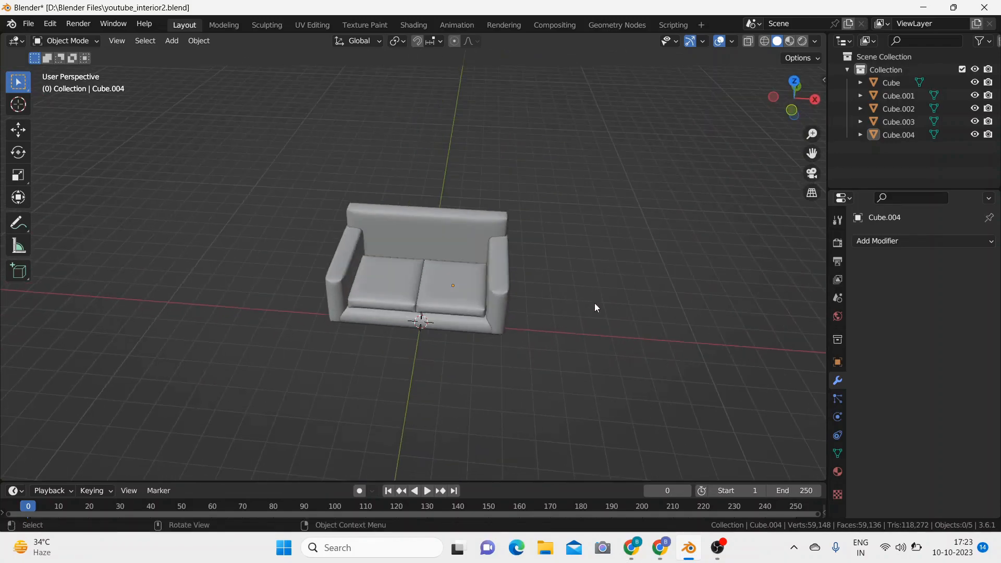
# Step: Duplicate both seat cushions together and rotate the copies 90° about global X to stand them upright as back cushions
pyautogui.click(395, 295)
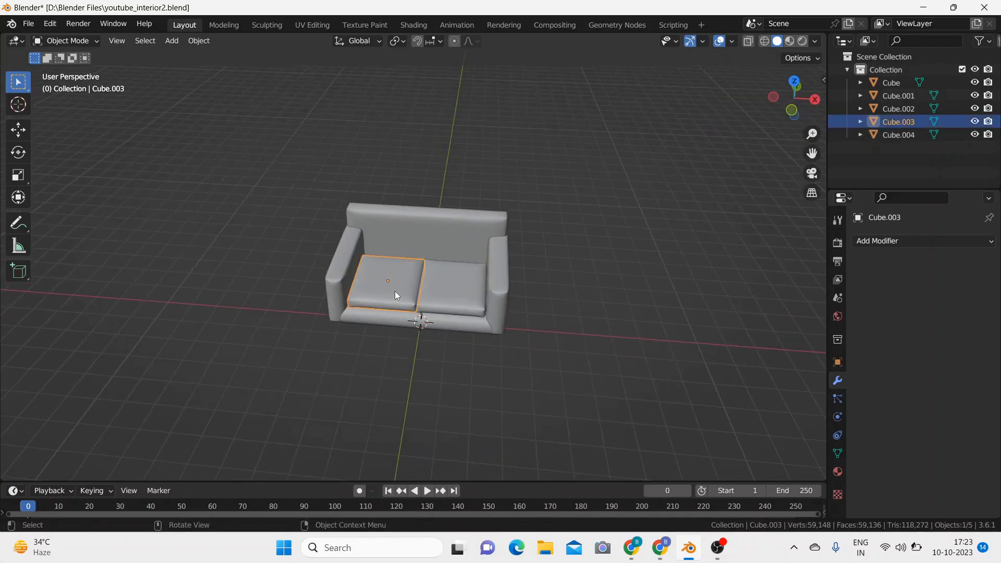
pyautogui.keyDown('shift'); pyautogui.click(446, 293); pyautogui.keyUp('shift')
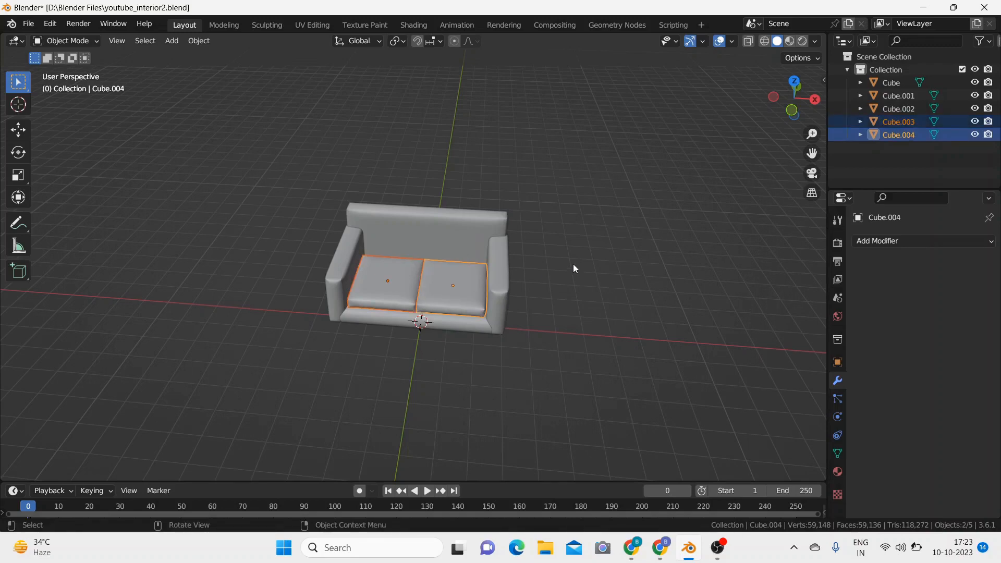
pyautogui.hotkey('shift', 'd')
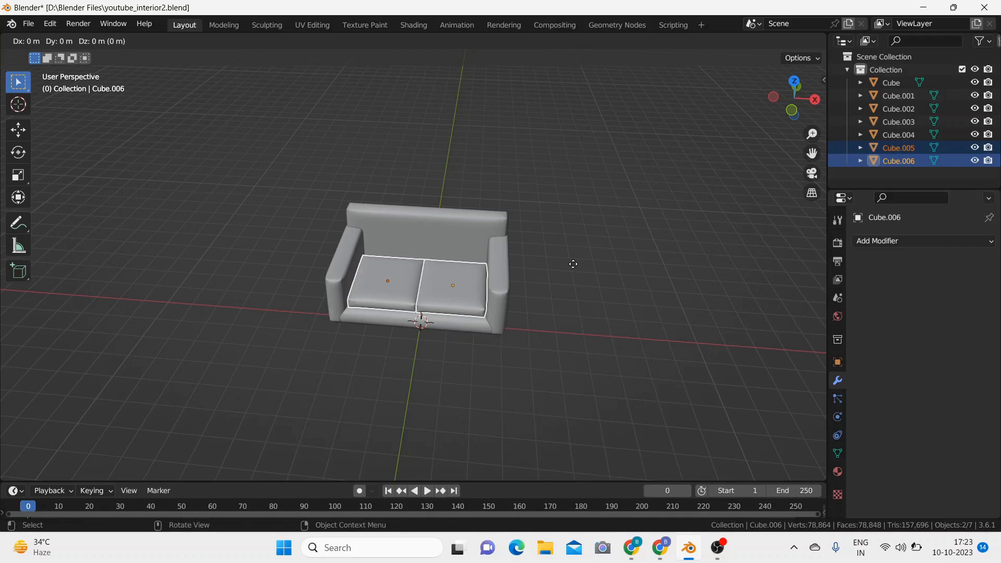
pyautogui.press('r')
pyautogui.write('x')
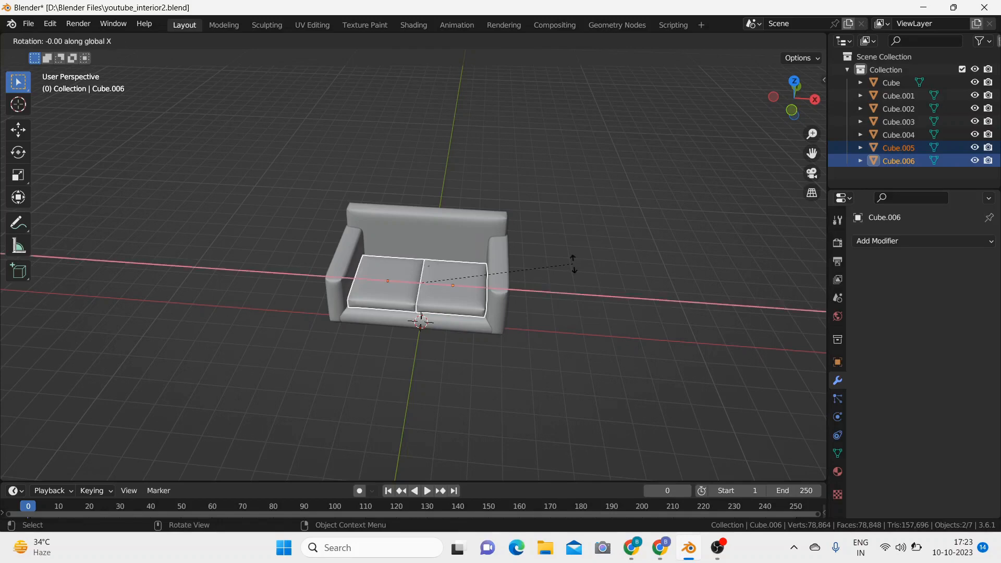
pyautogui.write('90')
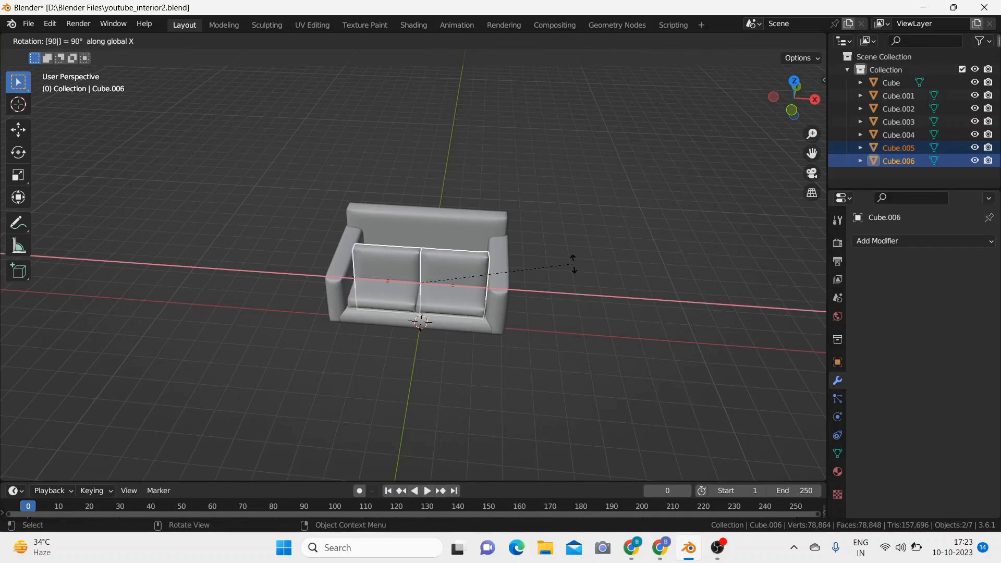
pyautogui.press('Return')
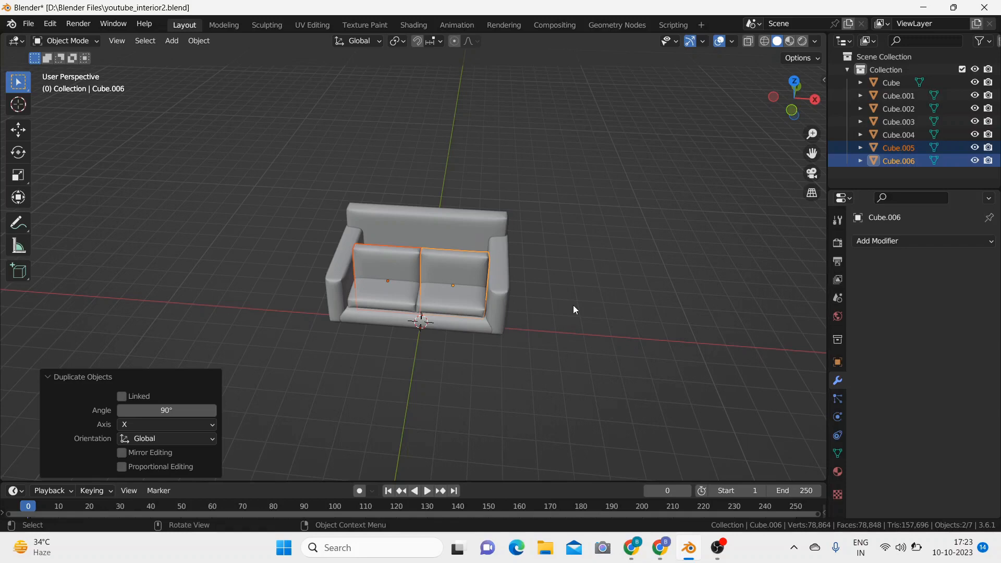
# Step: Raise the two upright cushions about 1.239 m along global Z and lower them about 0.176 m in the front view
pyautogui.press('g')
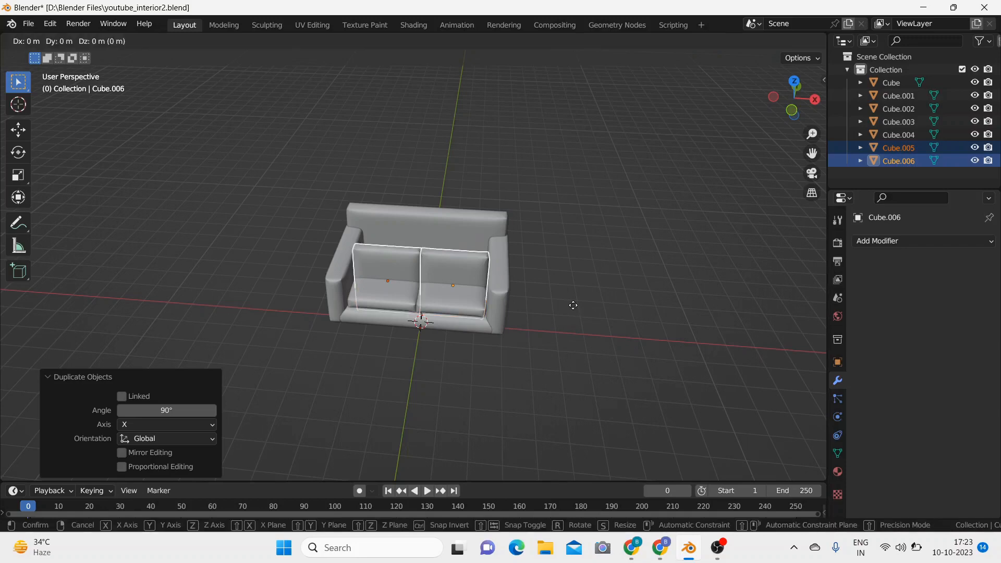
pyautogui.press('z')
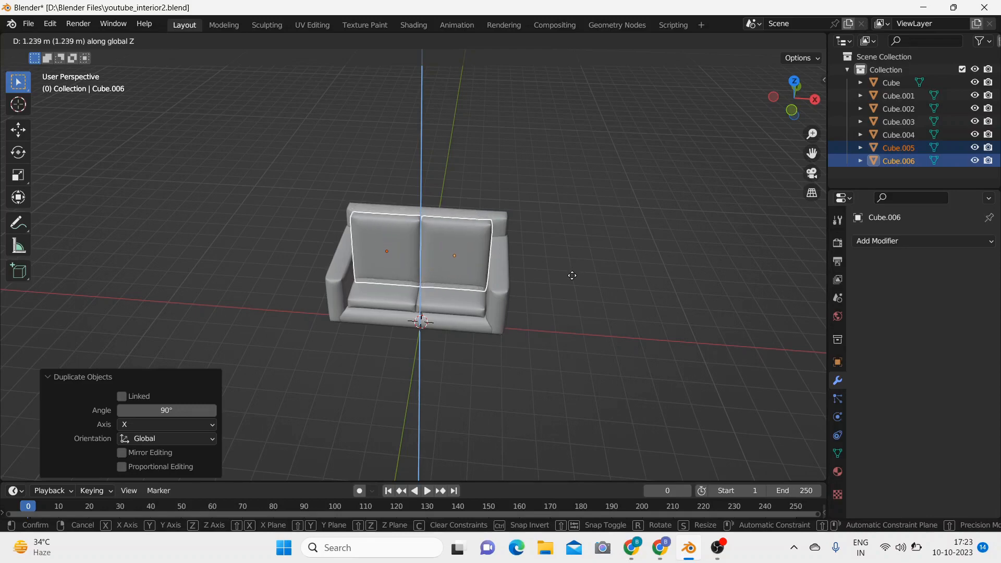
pyautogui.click(573, 279)
pyautogui.press('KP_1')
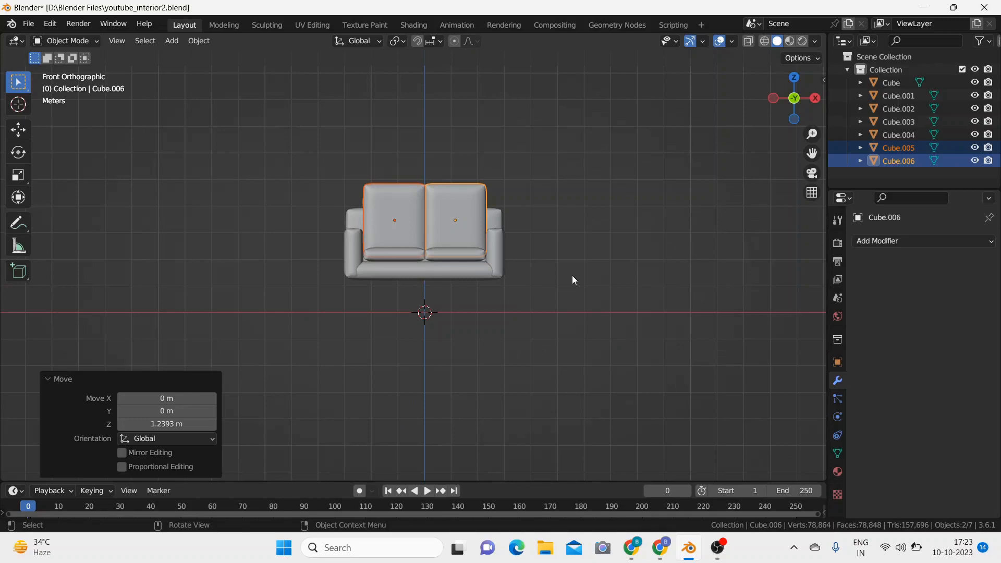
pyautogui.press('g')
pyautogui.press('z')
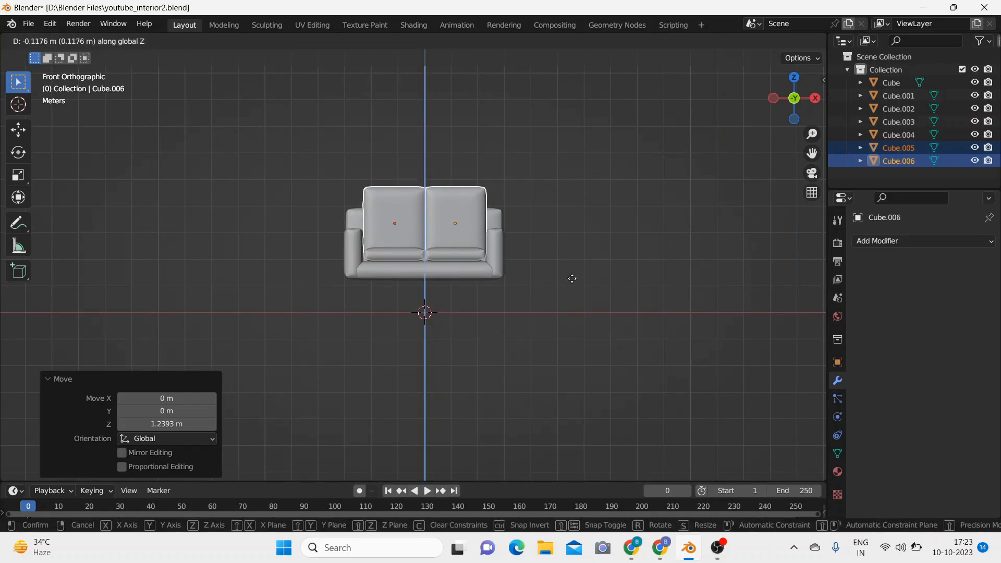
pyautogui.moveTo(573, 277); pyautogui.dragTo(437, 307, button='middle')
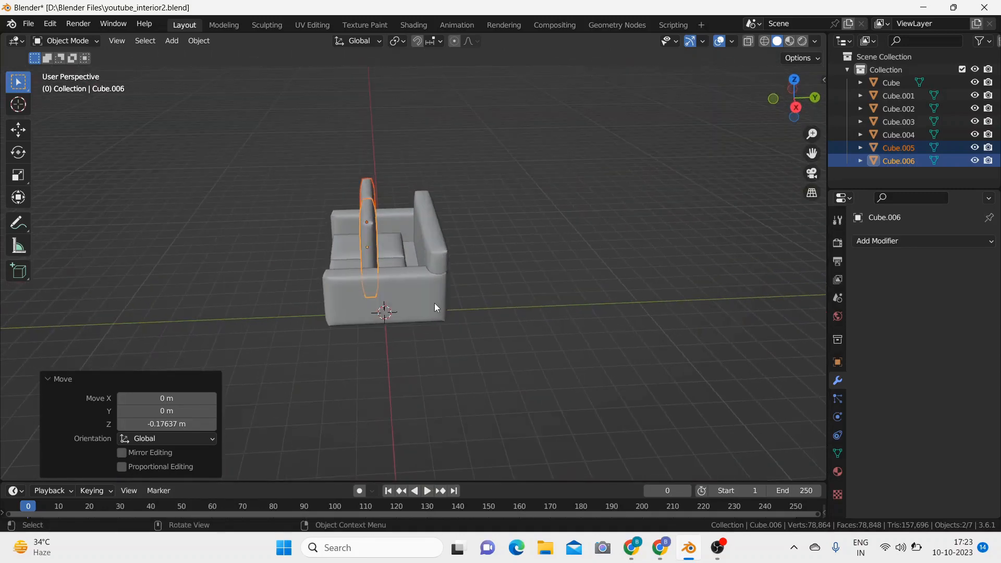
# Step: Move both upright cushions about 1.529 m along global Y in the right view, up against the sofa's backrest
pyautogui.press('KP_3')
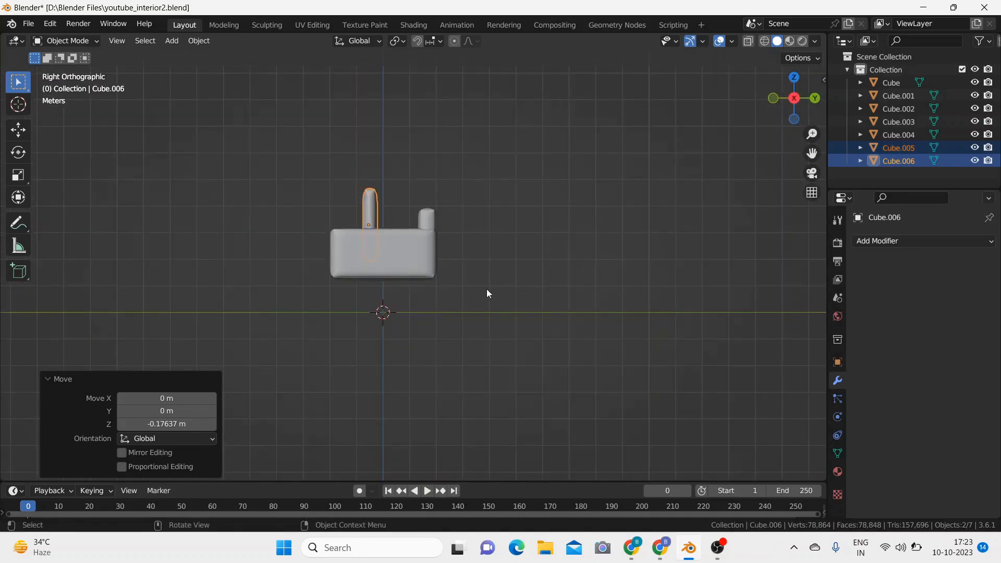
pyautogui.press('g')
pyautogui.press('y')
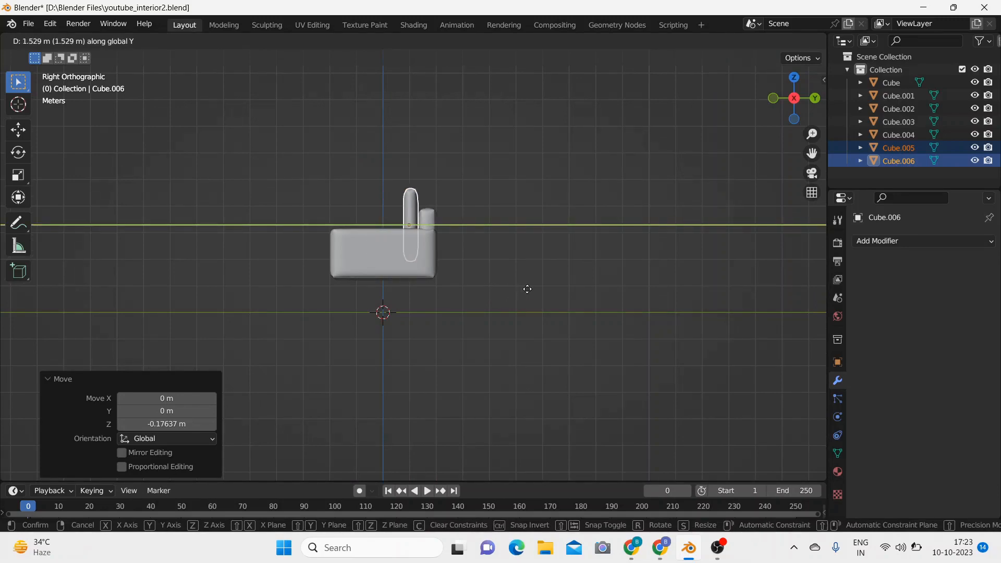
pyautogui.click(527, 288)
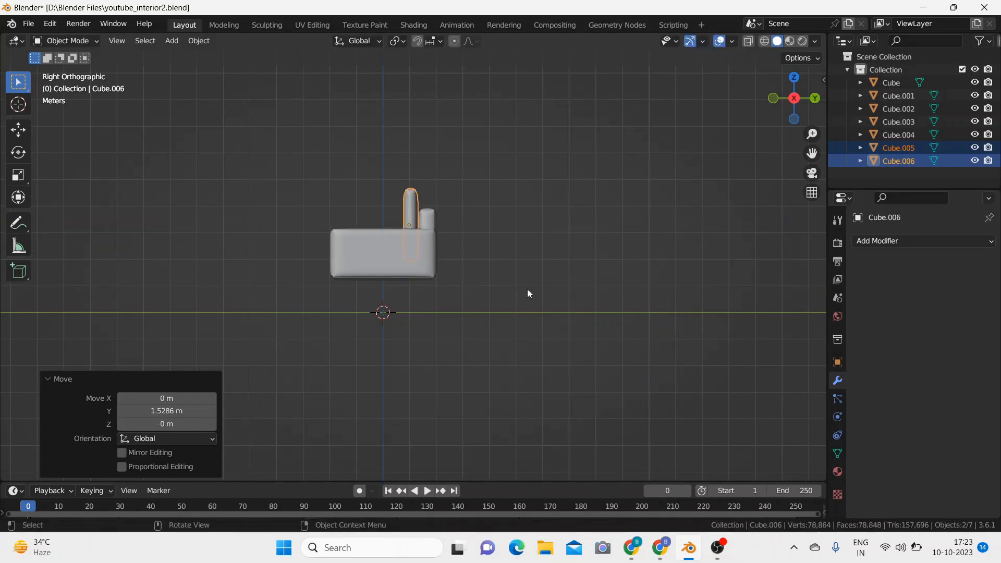
# Step: Shorten both upright back cushions along global Z, scaling by about 0.828 and again by about 0.952
pyautogui.press('s')
pyautogui.press('z')
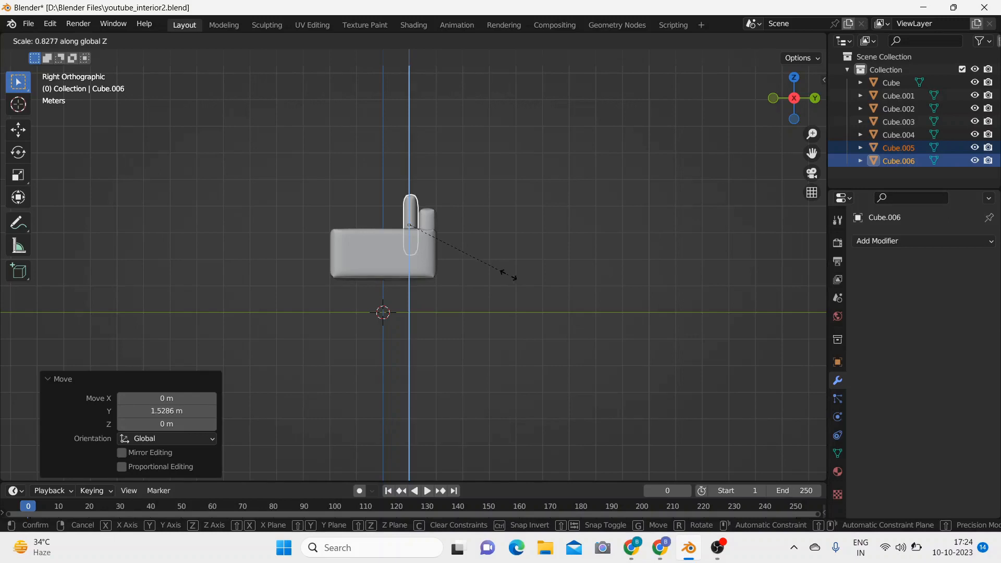
pyautogui.click(508, 277)
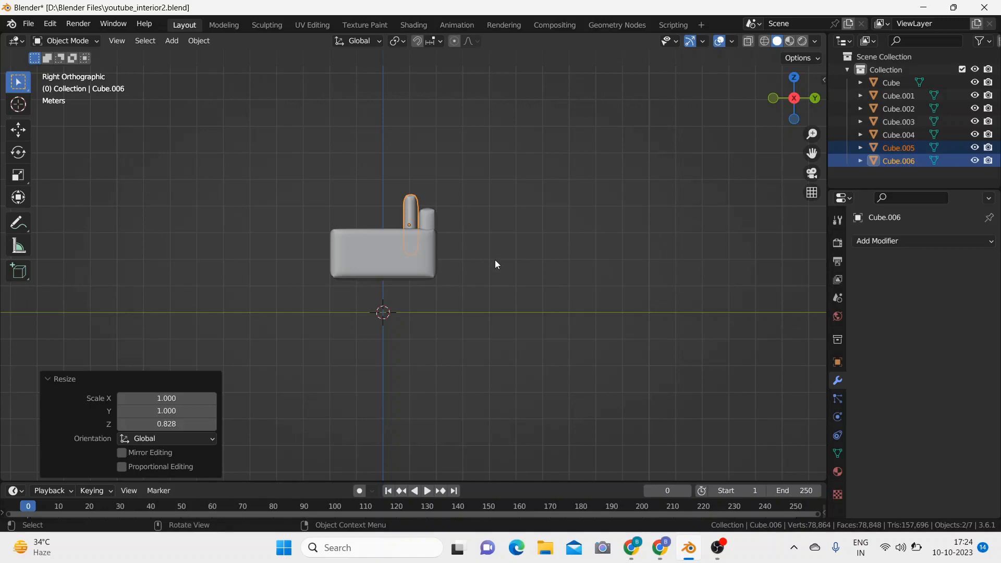
pyautogui.press('s')
pyautogui.press('z')
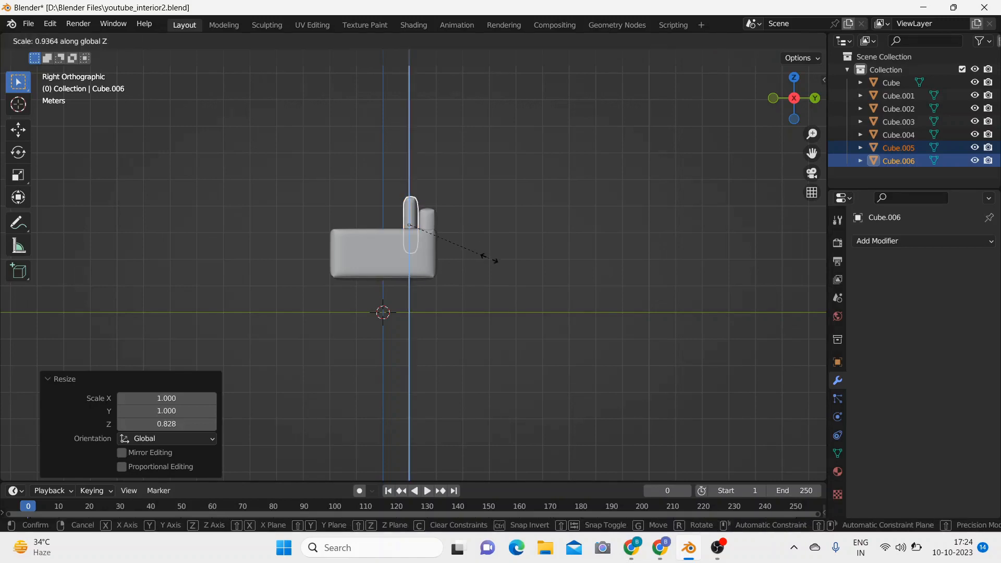
pyautogui.click(492, 259)
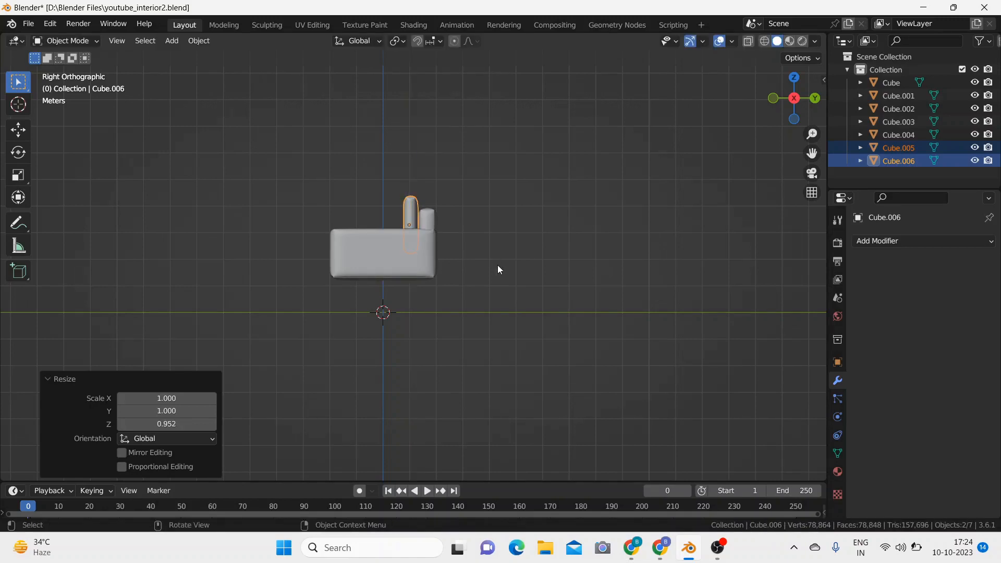
# Step: Lower both back cushions about 0.294 m along global Z in the front view, down onto the sofa's seat
pyautogui.press('KP_1')
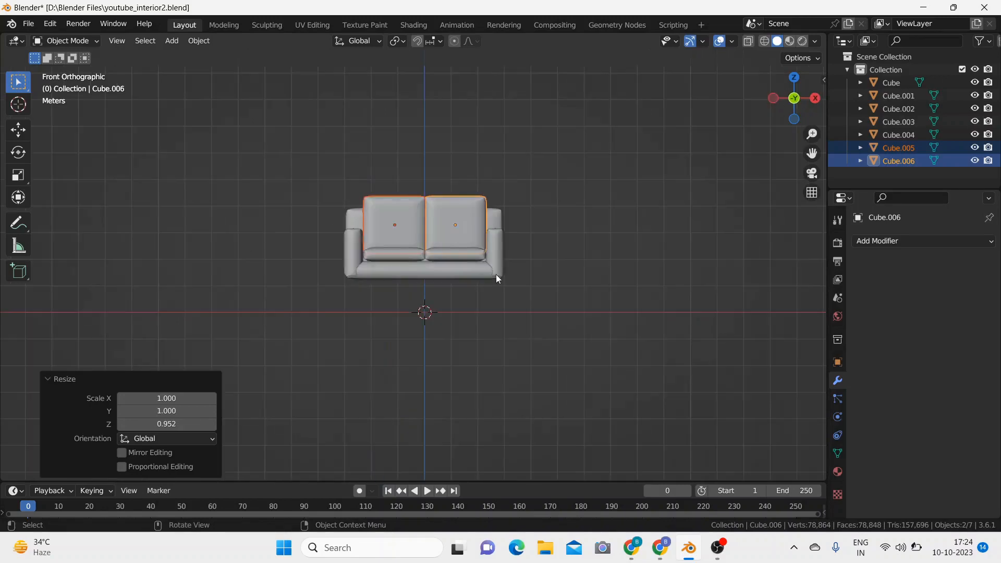
pyautogui.press('g')
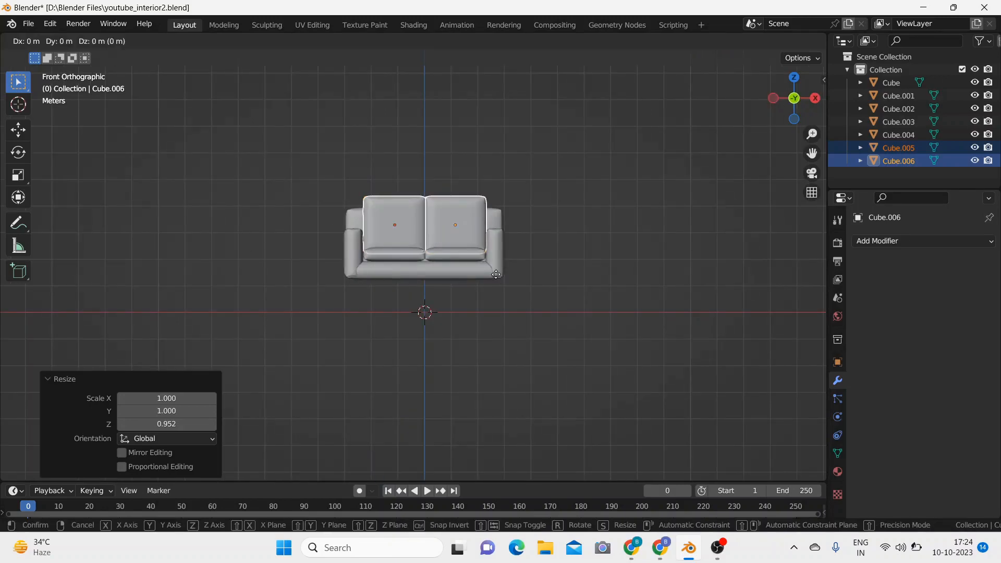
pyautogui.press('z')
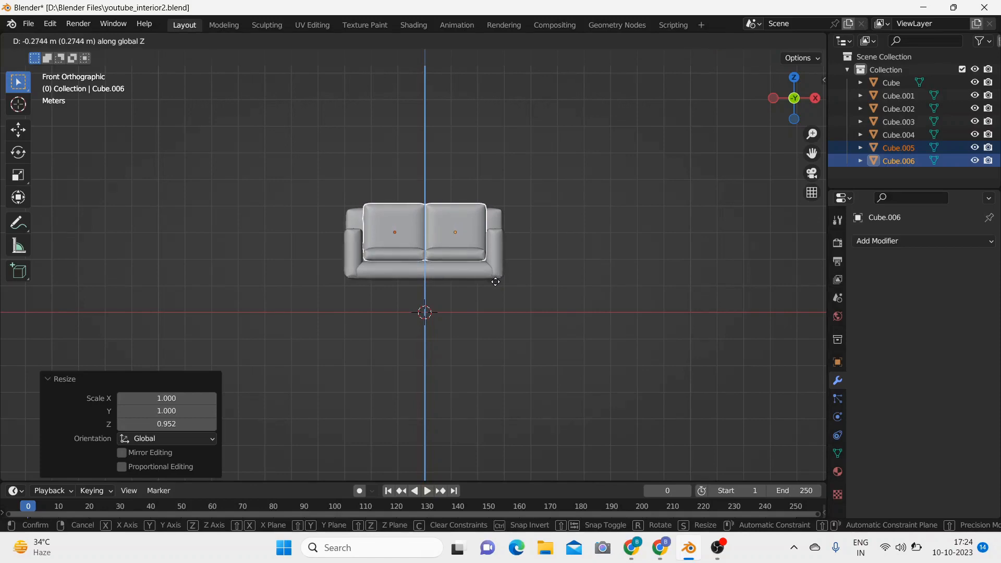
pyautogui.click(496, 283)
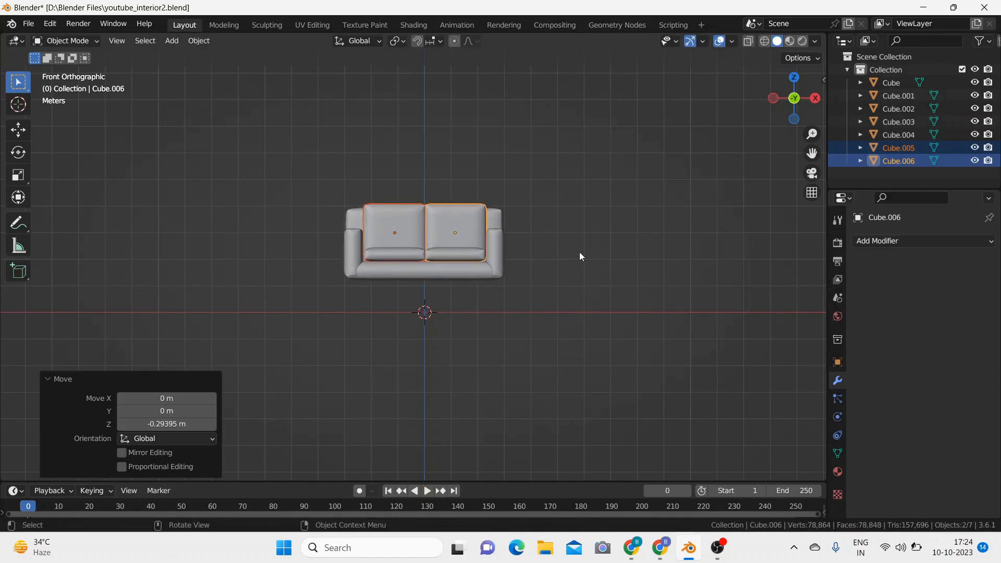
# Step: Scale both back cushions by about 1.058 along global Z in the right view
pyautogui.moveTo(580, 251); pyautogui.dragTo(439, 264, button='middle')
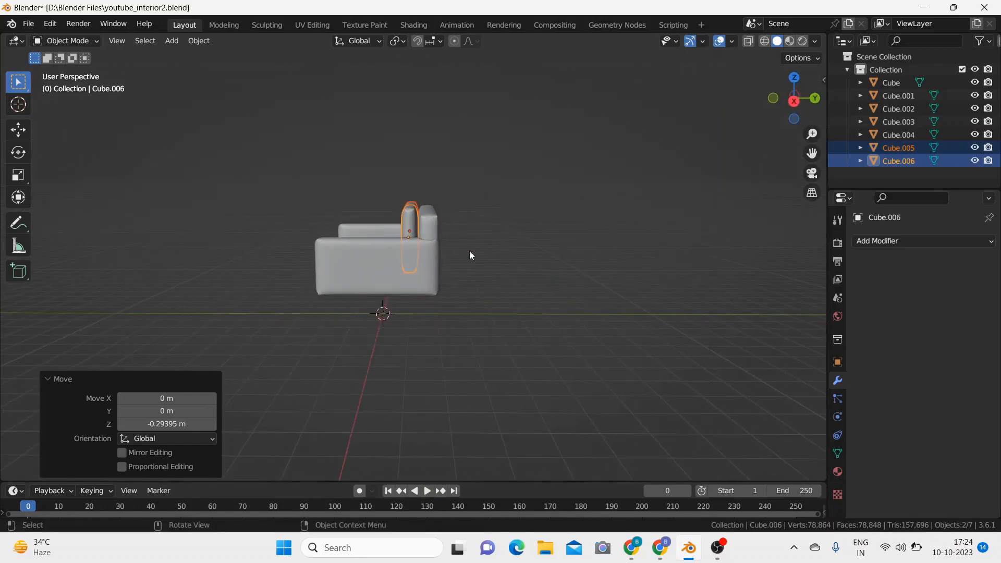
pyautogui.press('KP_3')
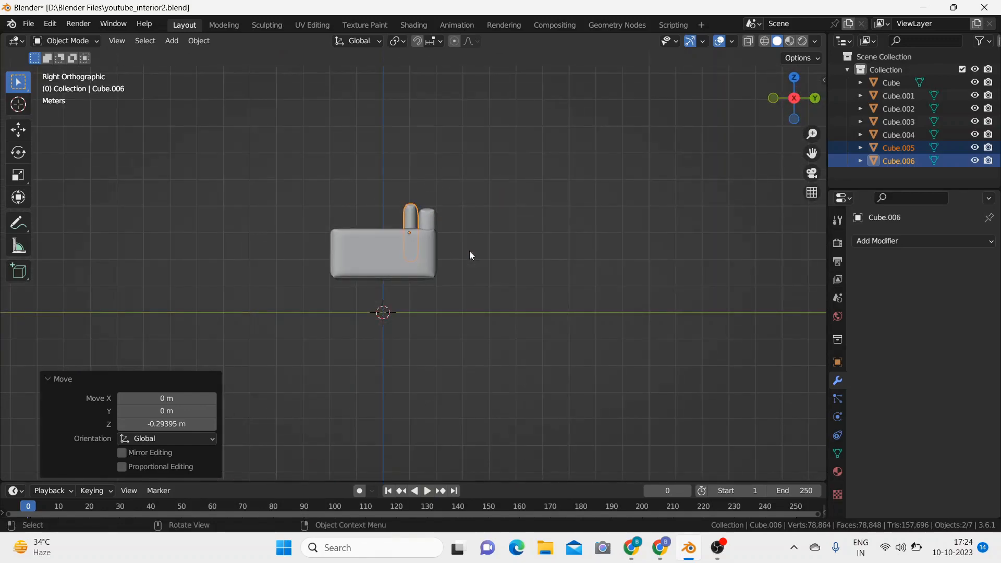
pyautogui.press('s')
pyautogui.press('z')
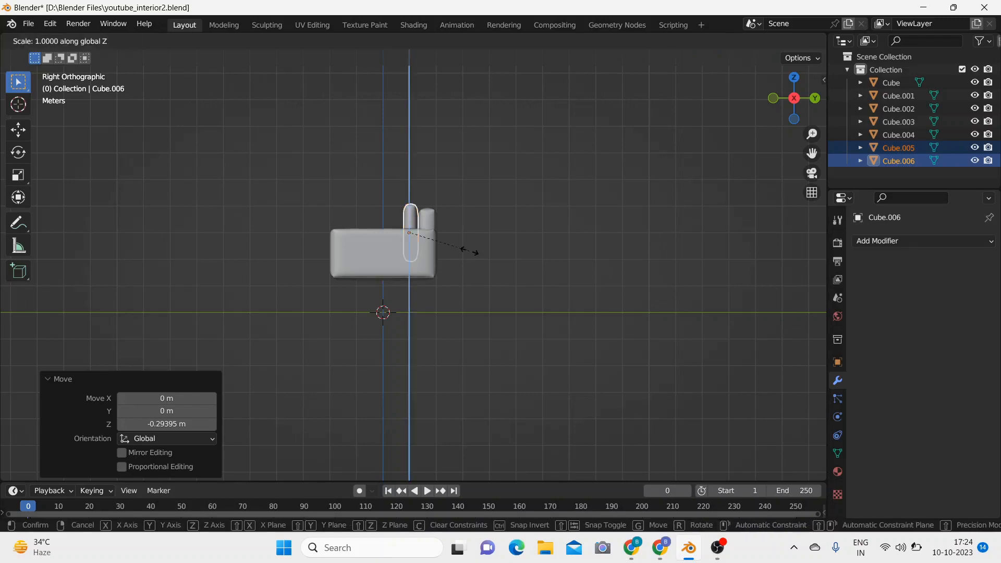
pyautogui.click(473, 251)
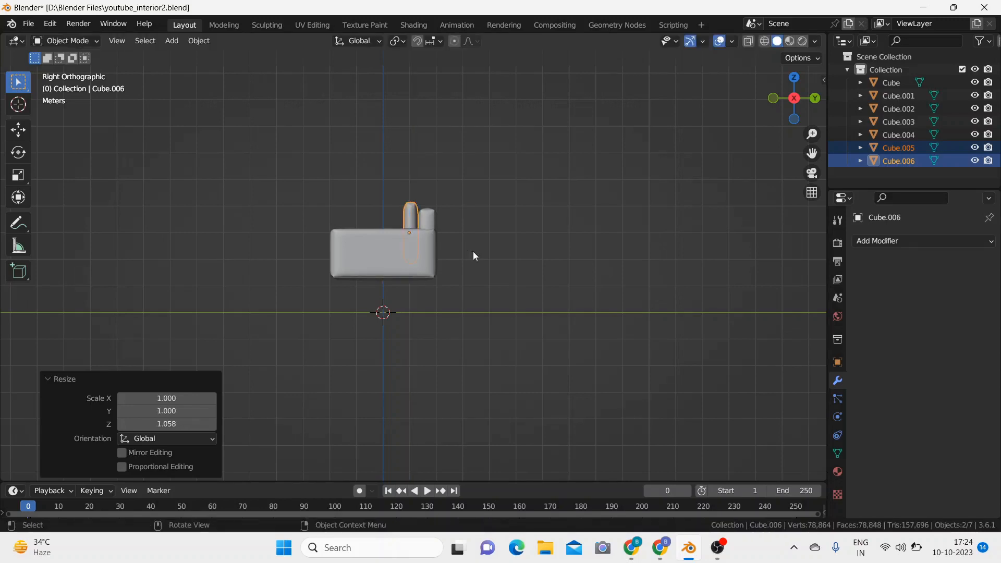
# Step: Adjust the height of both back cushions slightly along global Z, and deselect them
pyautogui.press('g')
pyautogui.press('z')
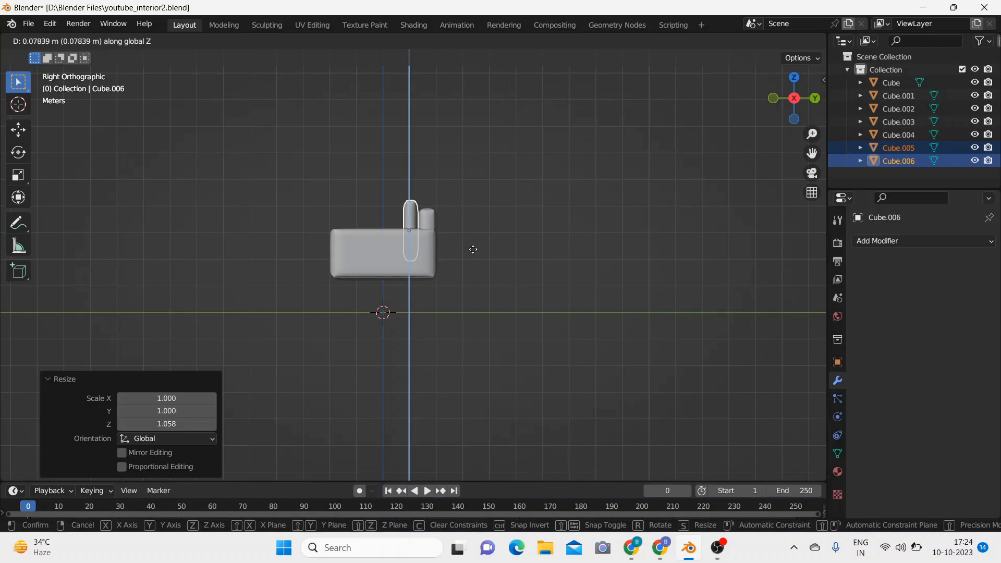
pyautogui.click(472, 263)
pyautogui.click(470, 273)
pyautogui.moveTo(474, 255); pyautogui.dragTo(633, 272, button='middle')
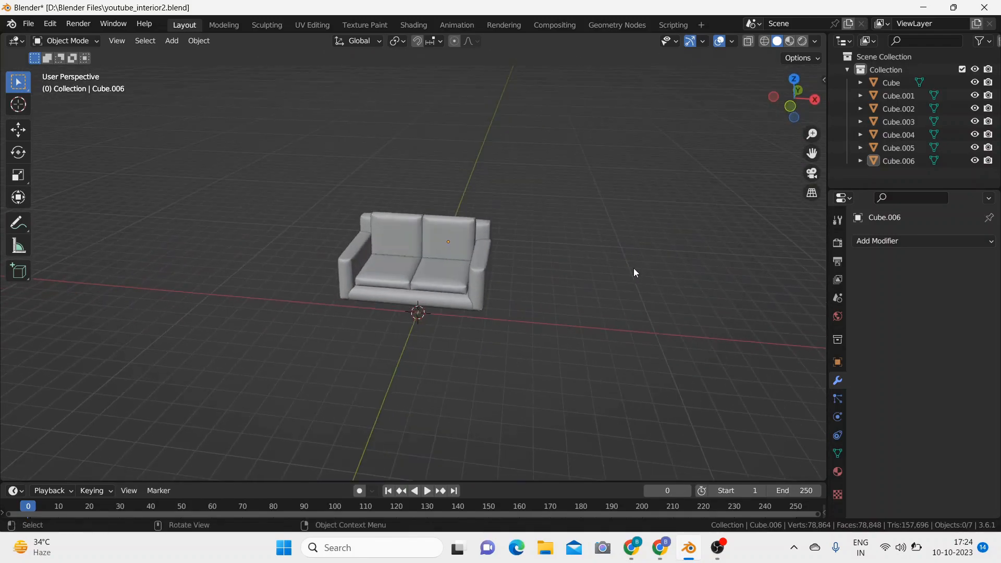
# Step: Examine the assembled sofa up close, checking the fit of its cushions and the mirrored armrests
pyautogui.scroll(3, 633, 272)
pyautogui.scroll(4, 634, 269)
pyautogui.scroll(-4, 635, 269)
pyautogui.moveTo(638, 310); pyautogui.dragTo(659, 297, button='middle')
pyautogui.moveTo(649, 346)
pyautogui.mouseDown(button='middle')
pyautogui.moveTo(667, 337)
pyautogui.moveTo(639, 363)
pyautogui.mouseUp(button='middle')
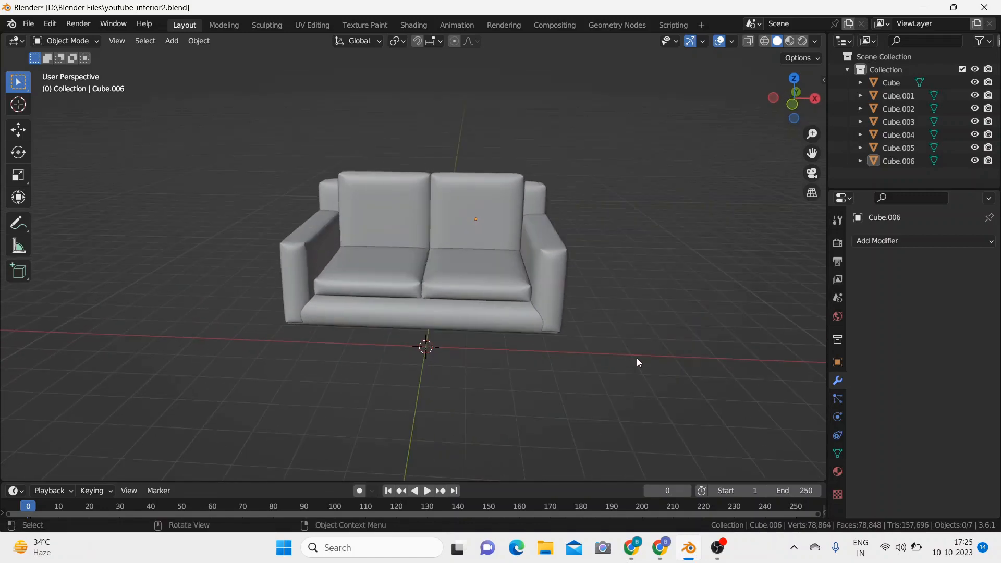
pyautogui.click(298, 265)
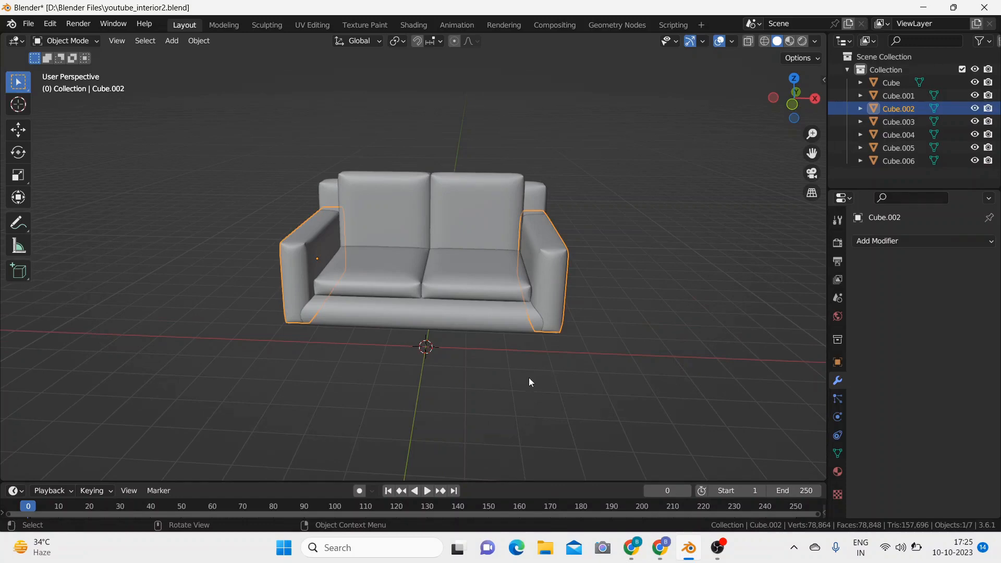
pyautogui.click(624, 333)
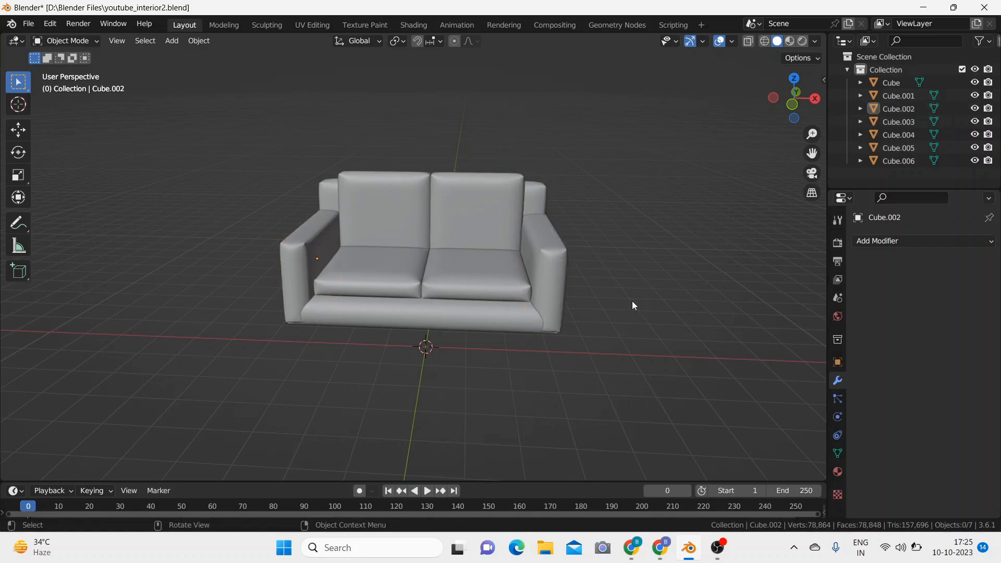
pyautogui.moveTo(632, 303)
pyautogui.mouseDown(button='middle')
pyautogui.moveTo(561, 340)
pyautogui.moveTo(578, 291)
pyautogui.moveTo(637, 267)
pyautogui.moveTo(652, 284)
pyautogui.moveTo(626, 292)
pyautogui.mouseUp(button='middle')
# Step: Apply the scale of the left back cushion
pyautogui.click(398, 219)
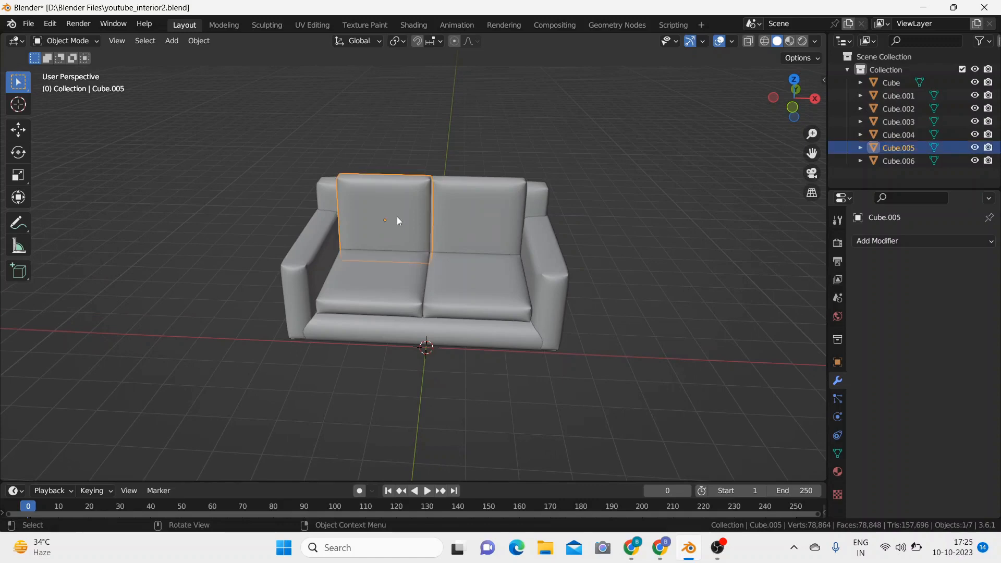
pyautogui.hotkey('ctrl', 'a')
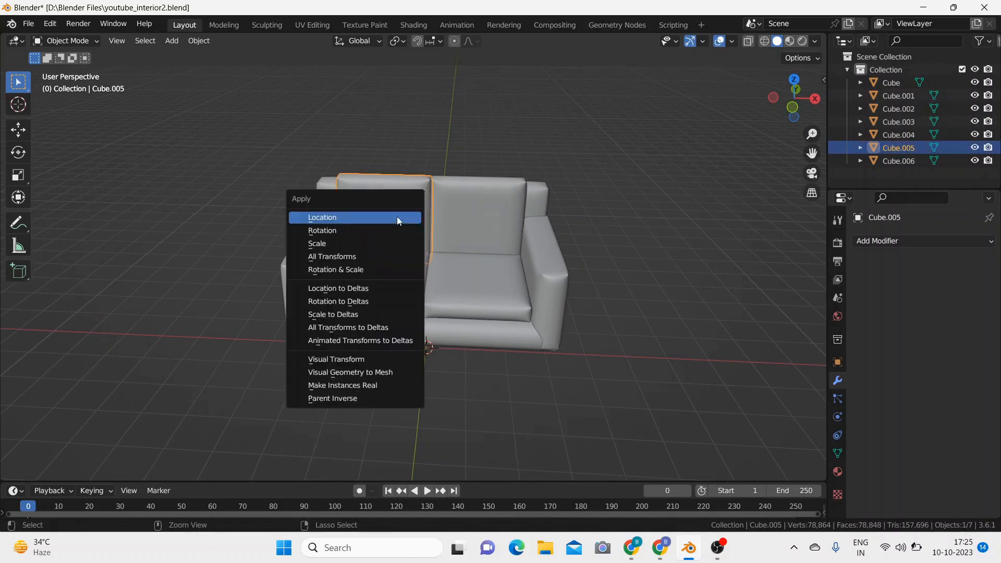
pyautogui.click(393, 243)
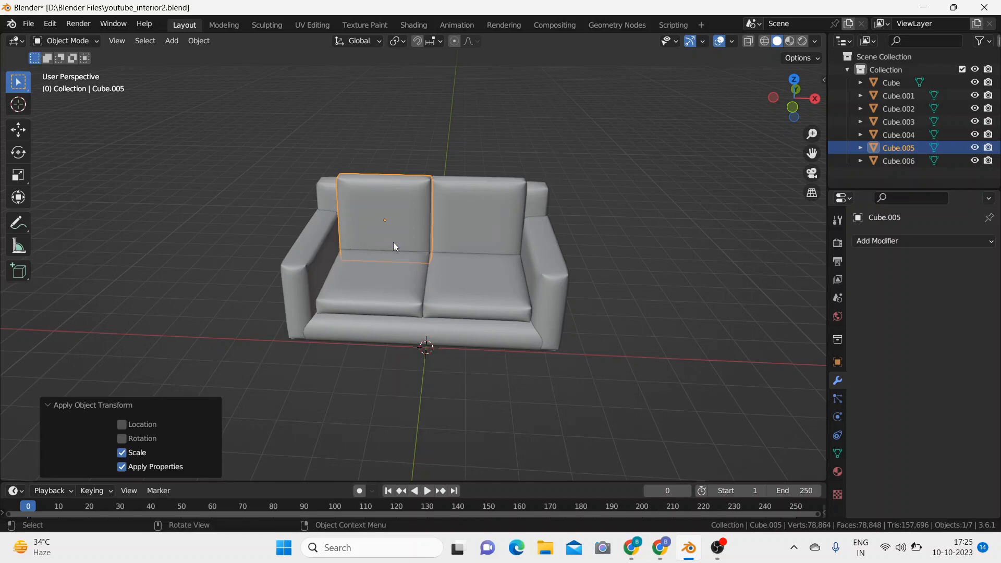
# Step: Switch the left back cushion to Sculpt Mode and choose the Cloth brush with a radius of 38 px
pyautogui.click(97, 42)
pyautogui.click(87, 84)
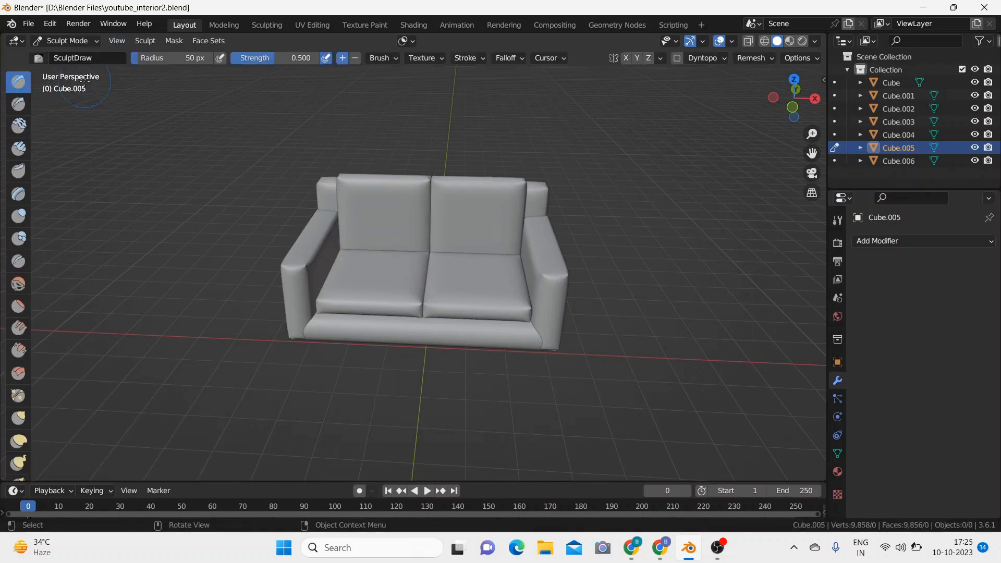
pyautogui.scroll(-10, 18, 321)
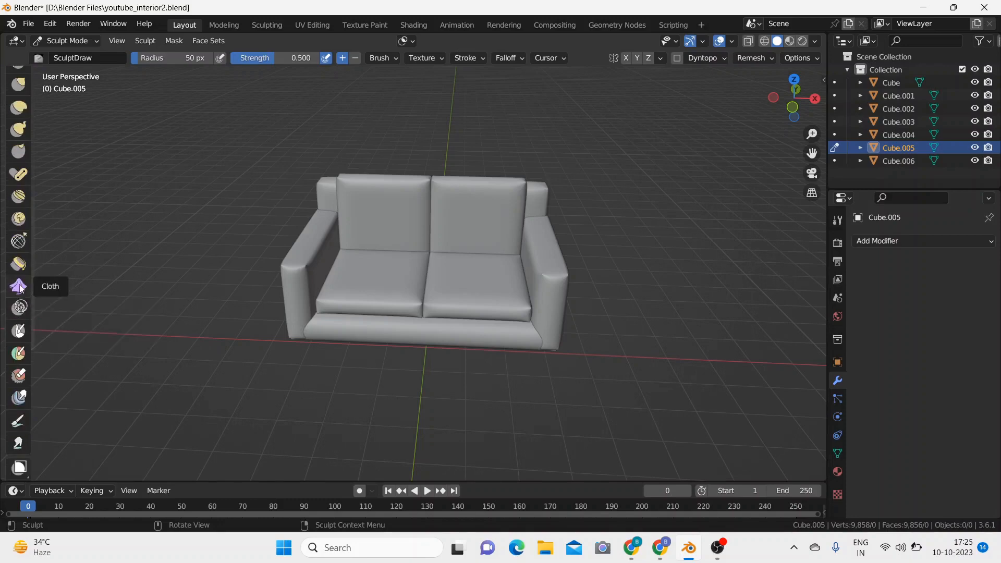
pyautogui.click(18, 288)
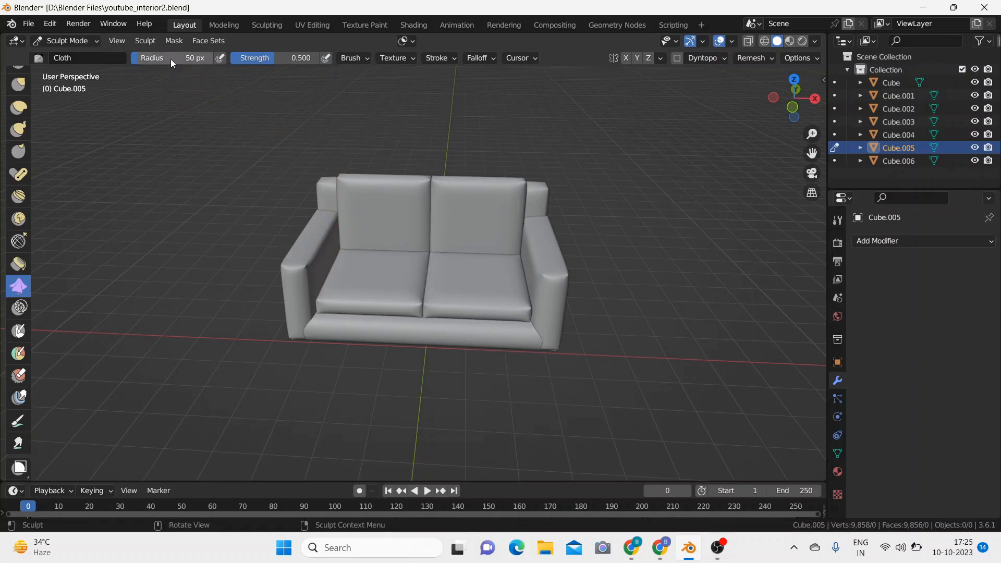
pyautogui.moveTo(172, 58); pyautogui.dragTo(170, 58)
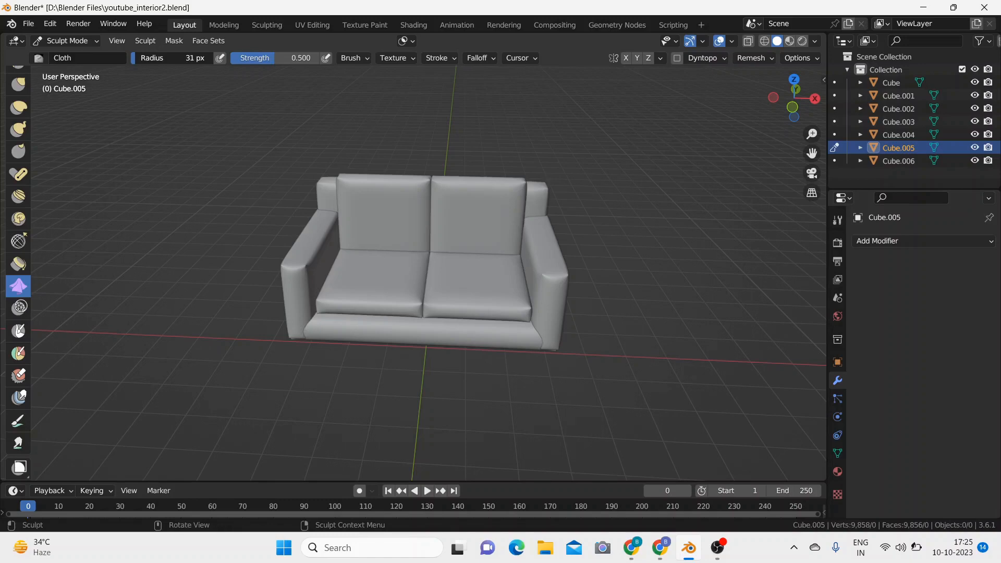
# Step: Sculpt cloth wrinkles across the front of the left back cushion with the Cloth brush at a radius of 31 px
pyautogui.scroll(3, 371, 214)
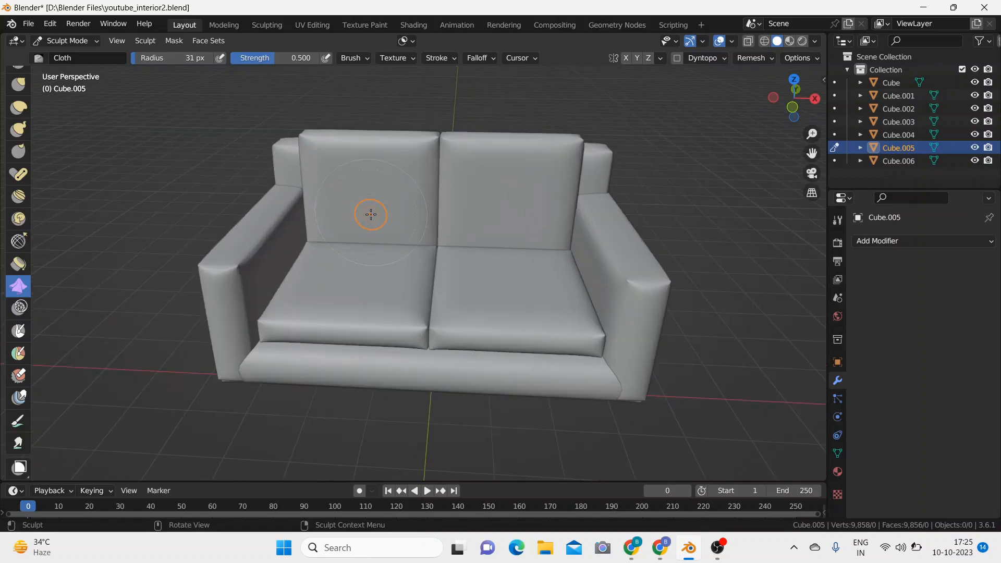
pyautogui.moveTo(364, 184)
pyautogui.mouseDown()
pyautogui.moveTo(351, 193)
pyautogui.moveTo(369, 208)
pyautogui.moveTo(364, 176)
pyautogui.moveTo(379, 196)
pyautogui.moveTo(357, 207)
pyautogui.moveTo(349, 167)
pyautogui.mouseUp()
pyautogui.moveTo(411, 148)
pyautogui.mouseDown()
pyautogui.moveTo(398, 152)
pyautogui.moveTo(402, 190)
pyautogui.moveTo(371, 223)
pyautogui.moveTo(327, 214)
pyautogui.mouseUp()
pyautogui.moveTo(321, 152); pyautogui.dragTo(320, 156)
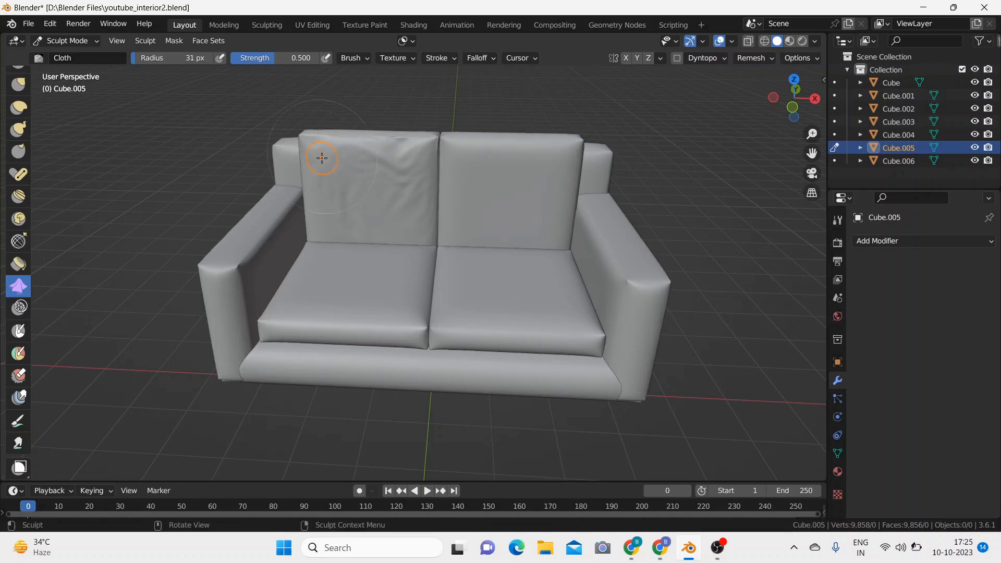
pyautogui.moveTo(380, 191)
pyautogui.mouseDown()
pyautogui.moveTo(379, 216)
pyautogui.moveTo(352, 180)
pyautogui.moveTo(327, 224)
pyautogui.moveTo(330, 204)
pyautogui.mouseUp()
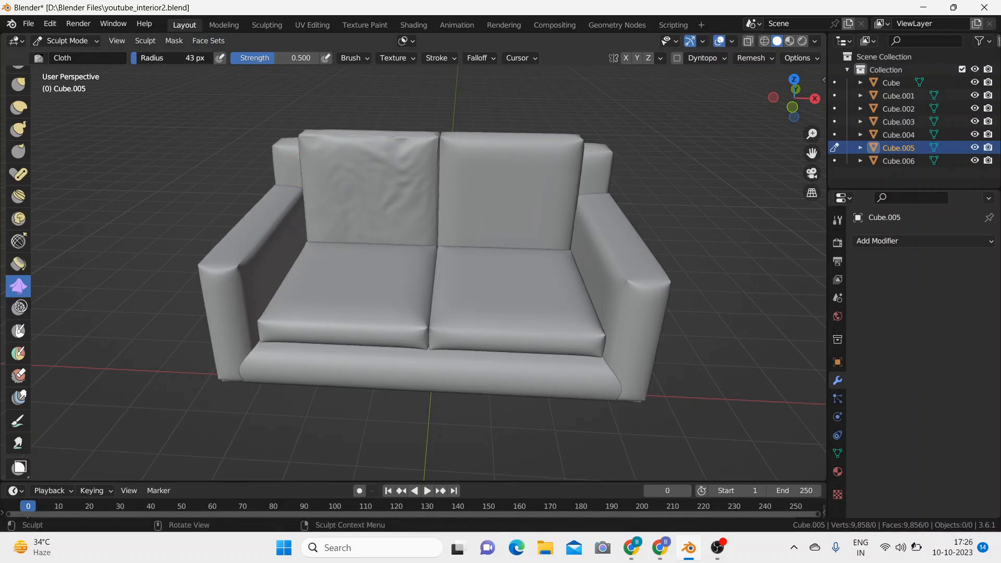
# Step: Add more wrinkles to the left back cushion with the Cloth brush at a radius of 43 px, and return to Object Mode
pyautogui.moveTo(333, 201)
pyautogui.mouseDown()
pyautogui.moveTo(336, 187)
pyautogui.moveTo(367, 210)
pyautogui.moveTo(353, 197)
pyautogui.moveTo(334, 202)
pyautogui.mouseUp()
pyautogui.moveTo(399, 216)
pyautogui.mouseDown()
pyautogui.moveTo(415, 218)
pyautogui.moveTo(415, 232)
pyautogui.mouseUp()
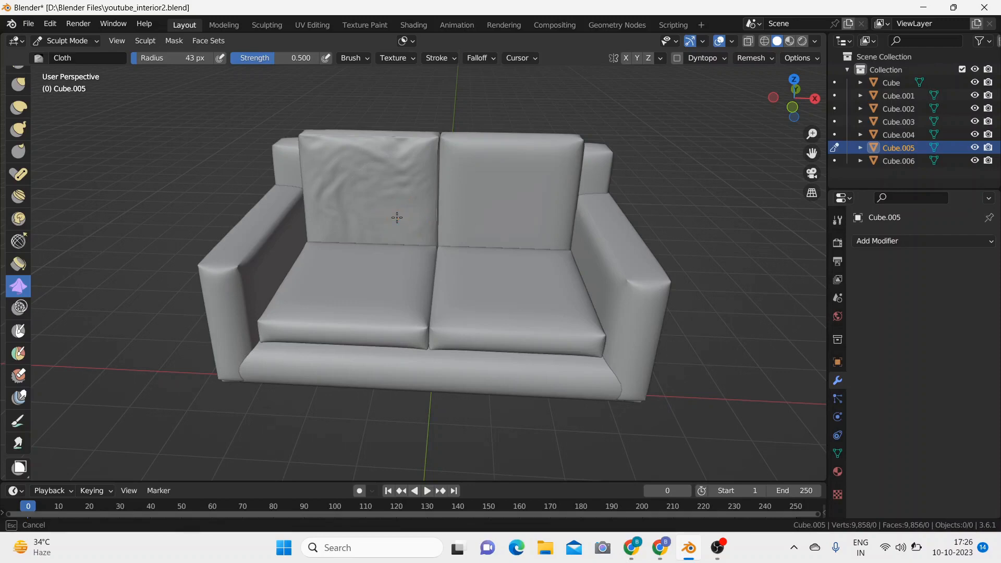
pyautogui.moveTo(351, 226)
pyautogui.mouseDown()
pyautogui.moveTo(408, 208)
pyautogui.moveTo(415, 216)
pyautogui.moveTo(388, 193)
pyautogui.moveTo(384, 200)
pyautogui.mouseUp()
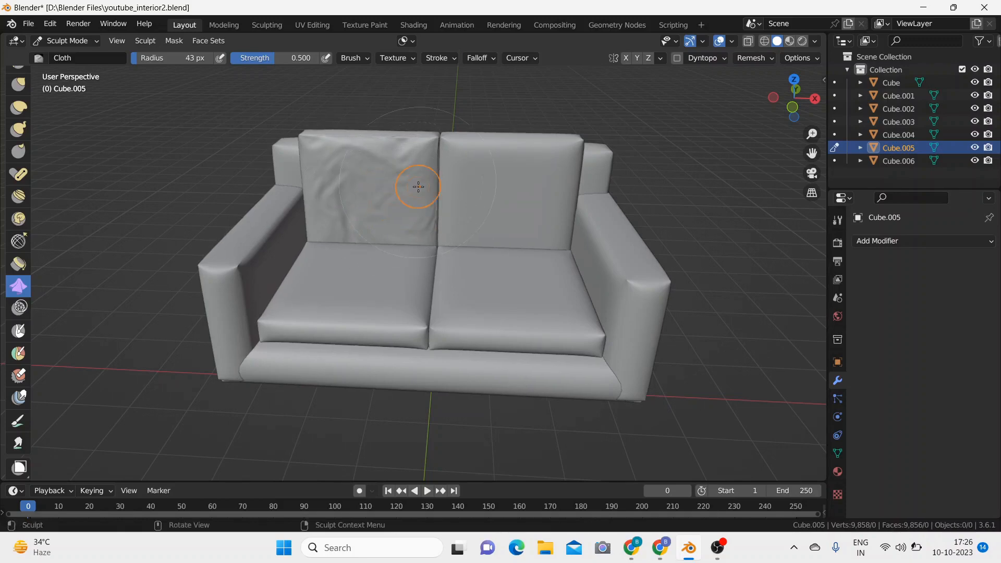
pyautogui.click(71, 40)
pyautogui.click(70, 55)
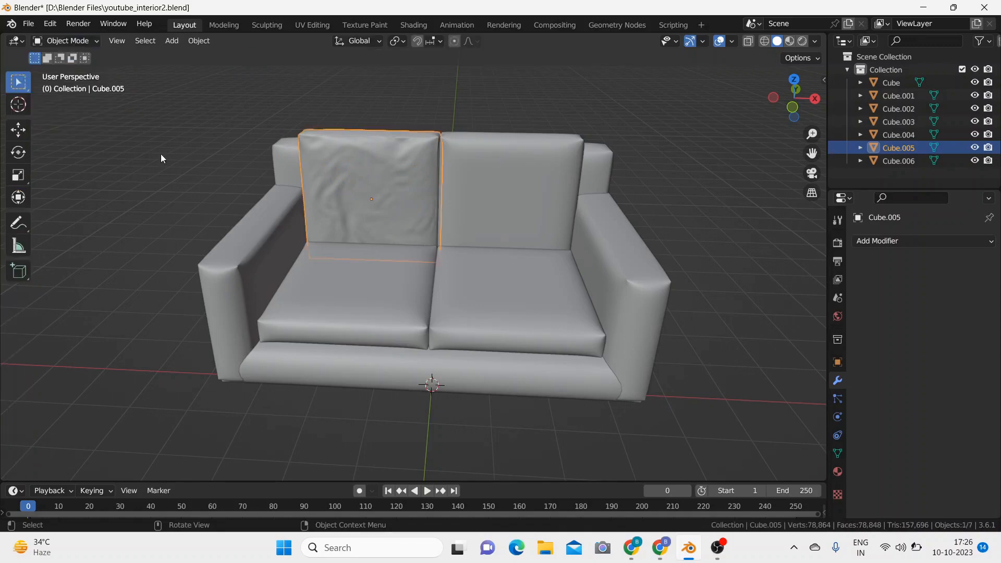
# Step: Apply the scale of the right back cushion and switch it to Sculpt Mode
pyautogui.click(522, 221)
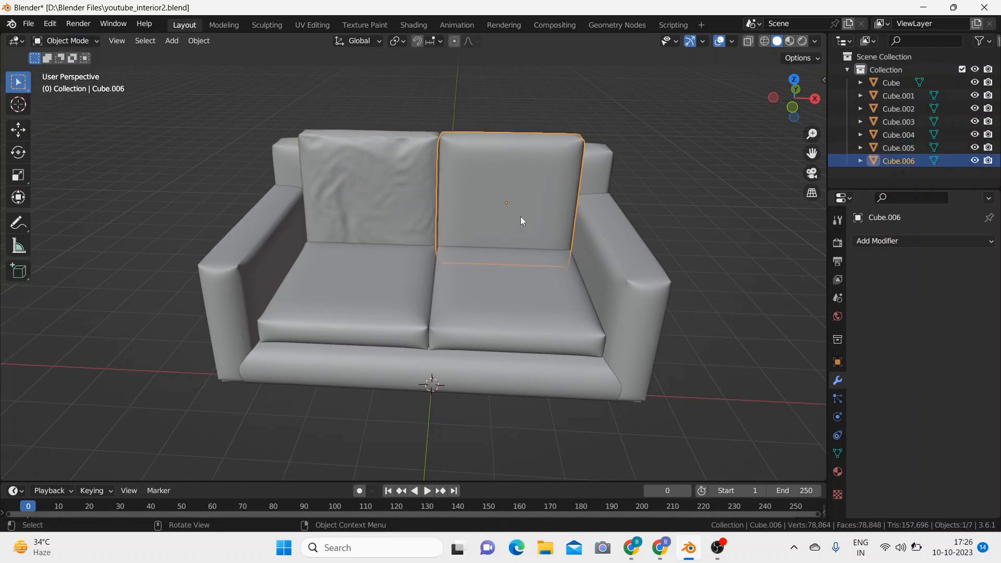
pyautogui.hotkey('ctrl', 'a')
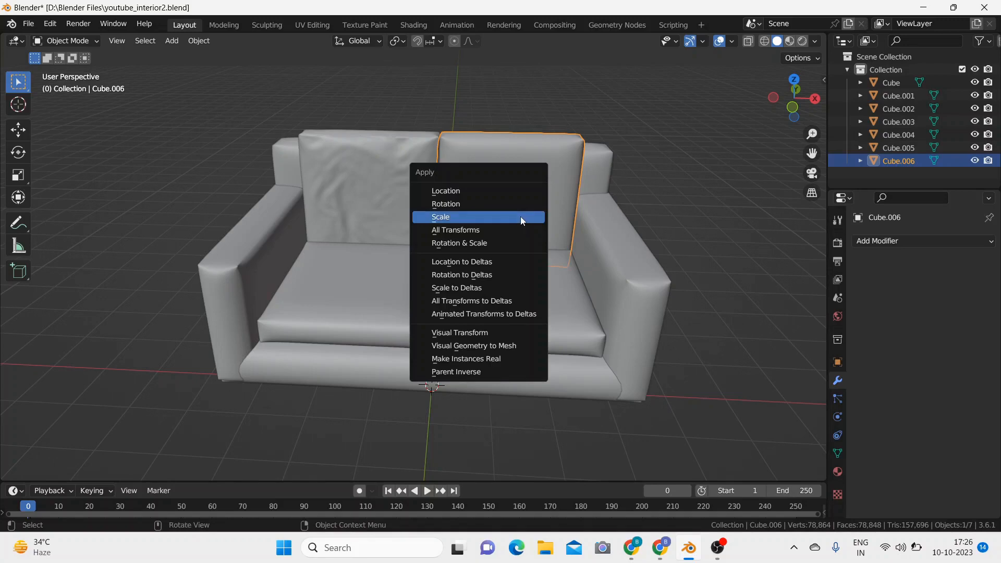
pyautogui.click(520, 217)
pyautogui.click(88, 41)
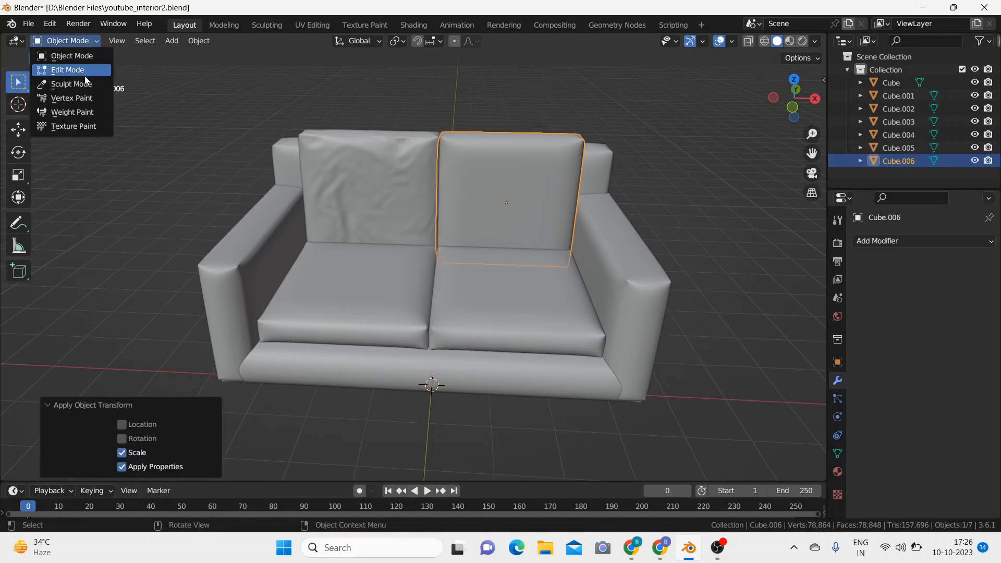
pyautogui.click(52, 84)
# Step: Sculpt cloth wrinkles across the front of the right back cushion with the 43 px Cloth brush, and return to Object Mode
pyautogui.moveTo(537, 198)
pyautogui.mouseDown()
pyautogui.moveTo(489, 195)
pyautogui.moveTo(496, 209)
pyautogui.moveTo(525, 211)
pyautogui.moveTo(516, 180)
pyautogui.moveTo(543, 174)
pyautogui.moveTo(543, 197)
pyautogui.moveTo(540, 162)
pyautogui.moveTo(527, 151)
pyautogui.moveTo(454, 157)
pyautogui.moveTo(446, 144)
pyautogui.mouseUp()
pyautogui.moveTo(493, 193); pyautogui.dragTo(528, 219)
pyautogui.moveTo(554, 163)
pyautogui.mouseDown()
pyautogui.moveTo(525, 150)
pyautogui.moveTo(550, 174)
pyautogui.moveTo(559, 152)
pyautogui.moveTo(542, 159)
pyautogui.moveTo(551, 220)
pyautogui.moveTo(502, 222)
pyautogui.moveTo(456, 198)
pyautogui.moveTo(458, 219)
pyautogui.mouseUp()
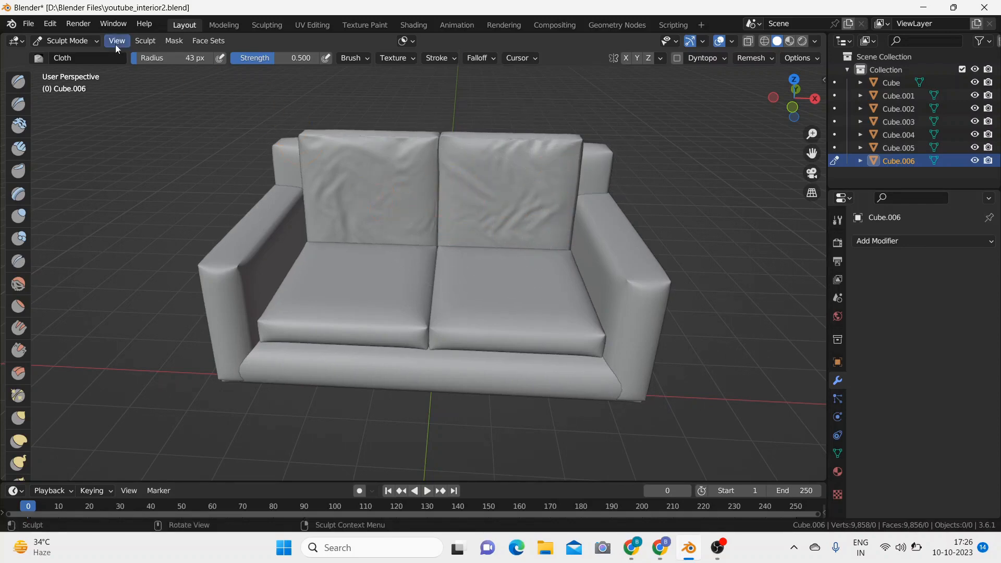
pyautogui.click(83, 41)
pyautogui.click(84, 57)
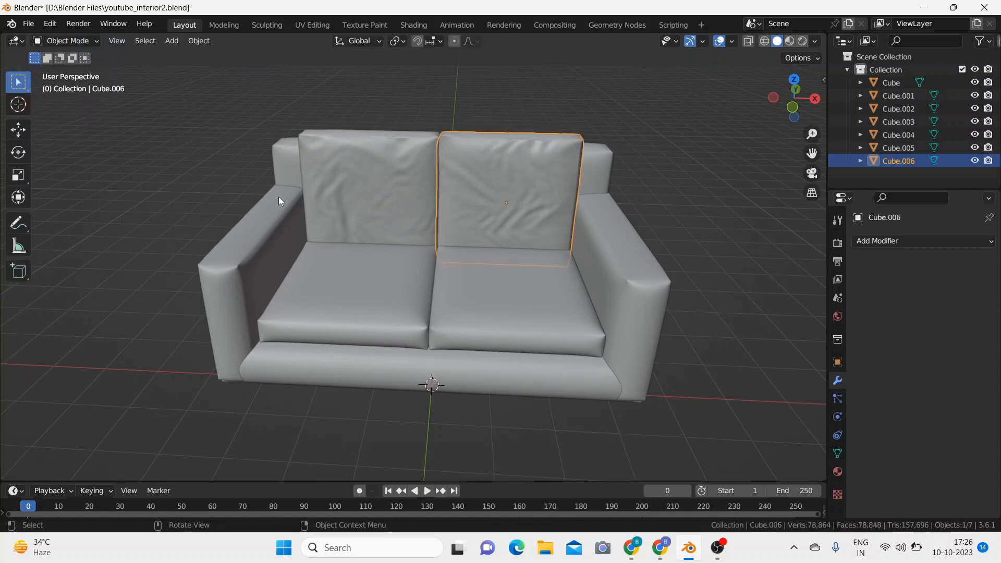
# Step: Apply the scale of the left seat cushion and switch it to Sculpt Mode
pyautogui.click(377, 305)
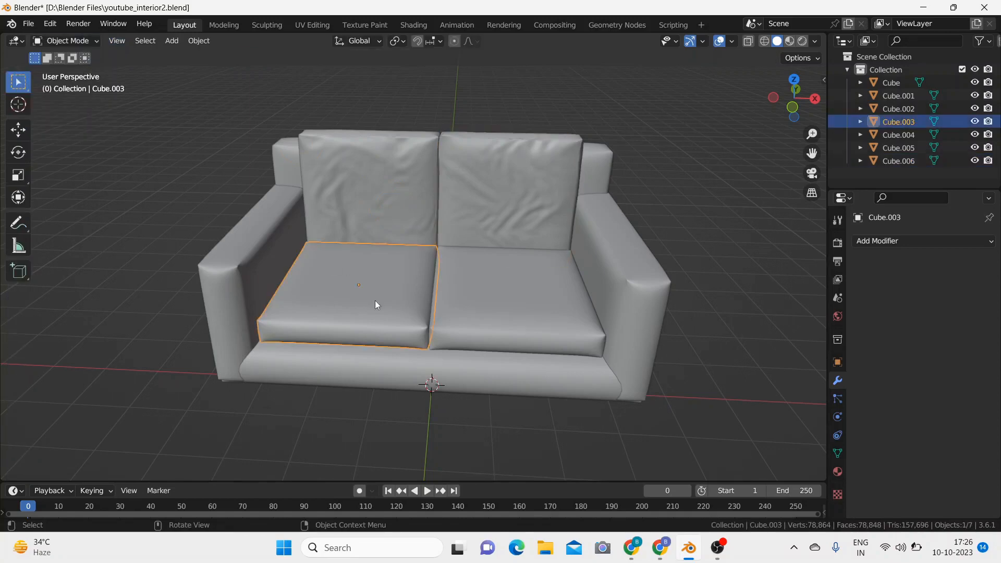
pyautogui.hotkey('ctrl', 'a')
pyautogui.click(376, 301)
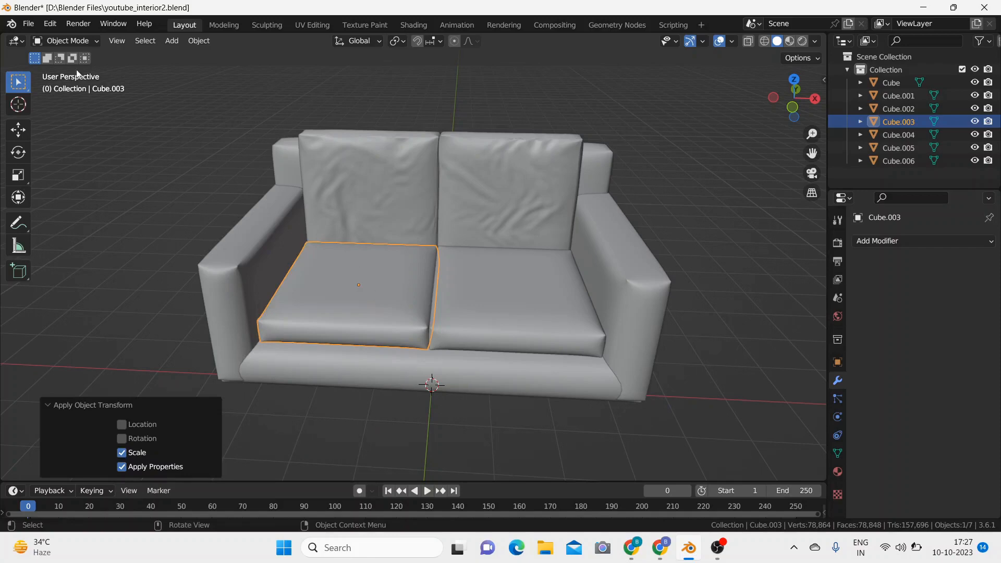
pyautogui.click(67, 42)
pyautogui.click(65, 85)
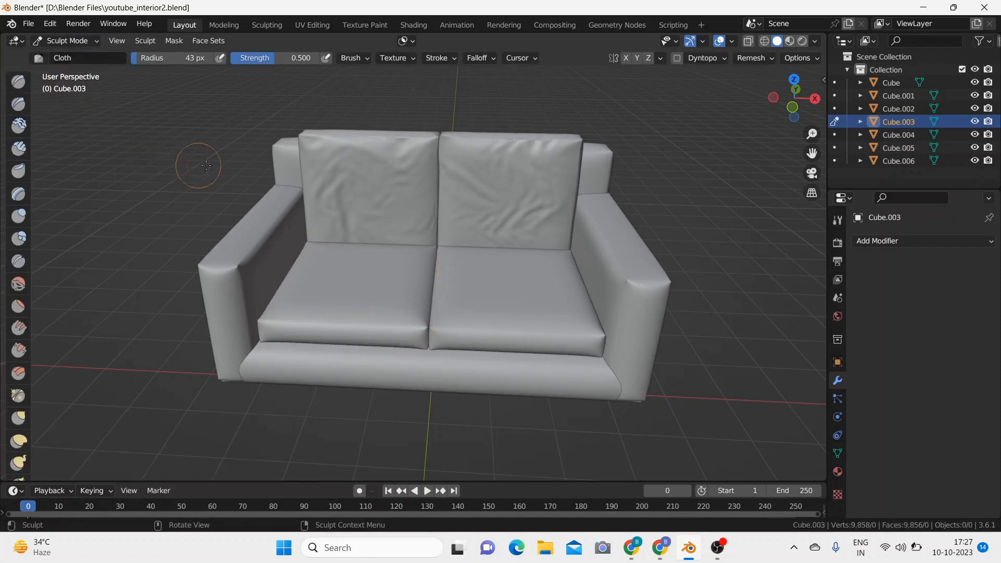
# Step: Sculpt cloth wrinkles across the top of the left seat cushion with the 43 px Cloth brush, and return to Object Mode
pyautogui.moveTo(339, 282)
pyautogui.mouseDown()
pyautogui.moveTo(314, 281)
pyautogui.moveTo(365, 268)
pyautogui.moveTo(327, 264)
pyautogui.mouseUp()
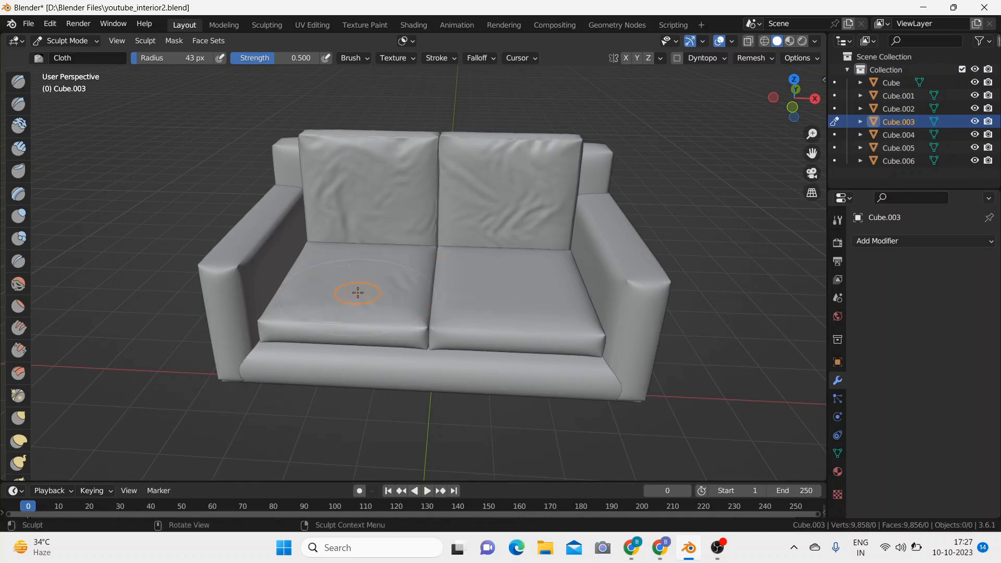
pyautogui.moveTo(358, 293); pyautogui.dragTo(351, 306, button='middle')
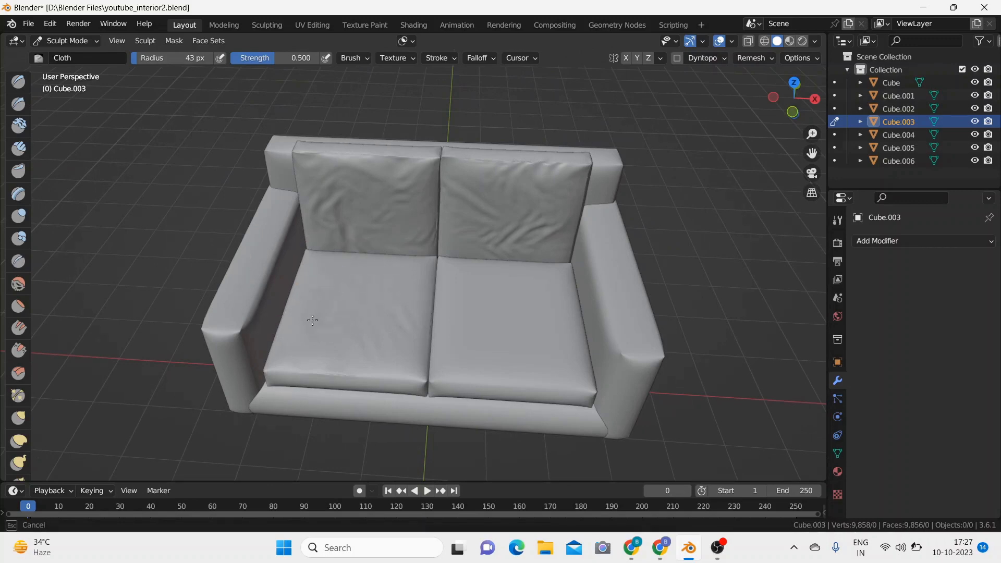
pyautogui.moveTo(309, 320)
pyautogui.mouseDown()
pyautogui.moveTo(368, 286)
pyautogui.moveTo(324, 266)
pyautogui.moveTo(384, 303)
pyautogui.mouseUp()
pyautogui.moveTo(383, 340); pyautogui.dragTo(384, 356)
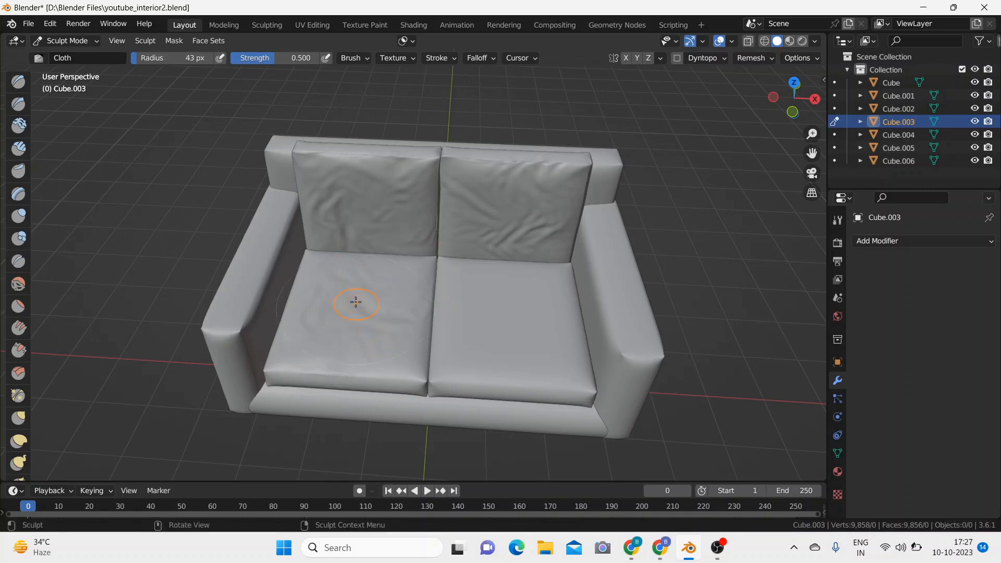
pyautogui.moveTo(353, 302); pyautogui.dragTo(335, 336)
pyautogui.moveTo(375, 291)
pyautogui.mouseDown()
pyautogui.moveTo(395, 276)
pyautogui.moveTo(381, 273)
pyautogui.moveTo(329, 299)
pyautogui.moveTo(322, 333)
pyautogui.mouseUp()
pyautogui.moveTo(418, 291)
pyautogui.mouseDown()
pyautogui.moveTo(417, 264)
pyautogui.moveTo(420, 348)
pyautogui.mouseUp()
pyautogui.moveTo(449, 292); pyautogui.dragTo(445, 264, button='middle')
pyautogui.click(73, 42)
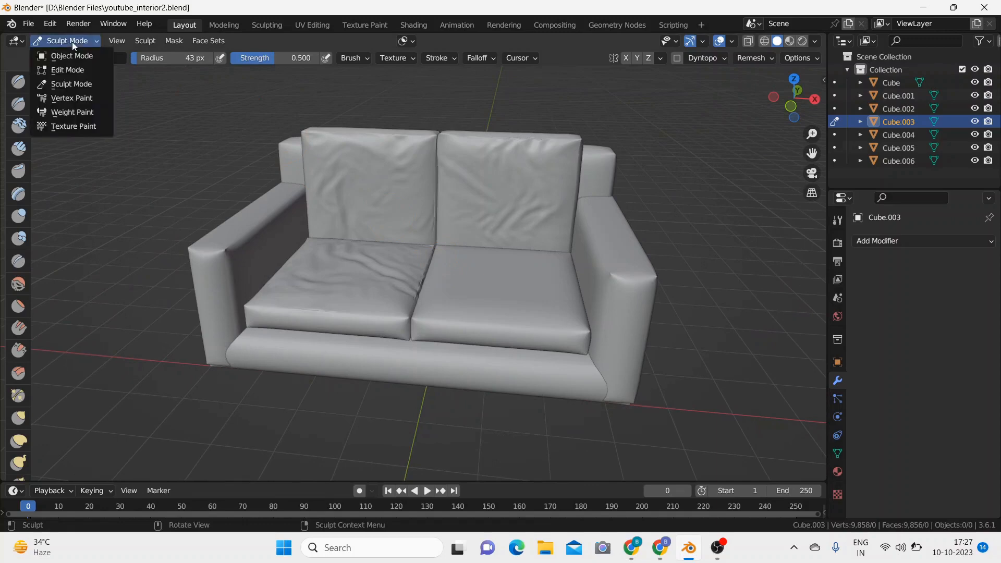
pyautogui.click(75, 60)
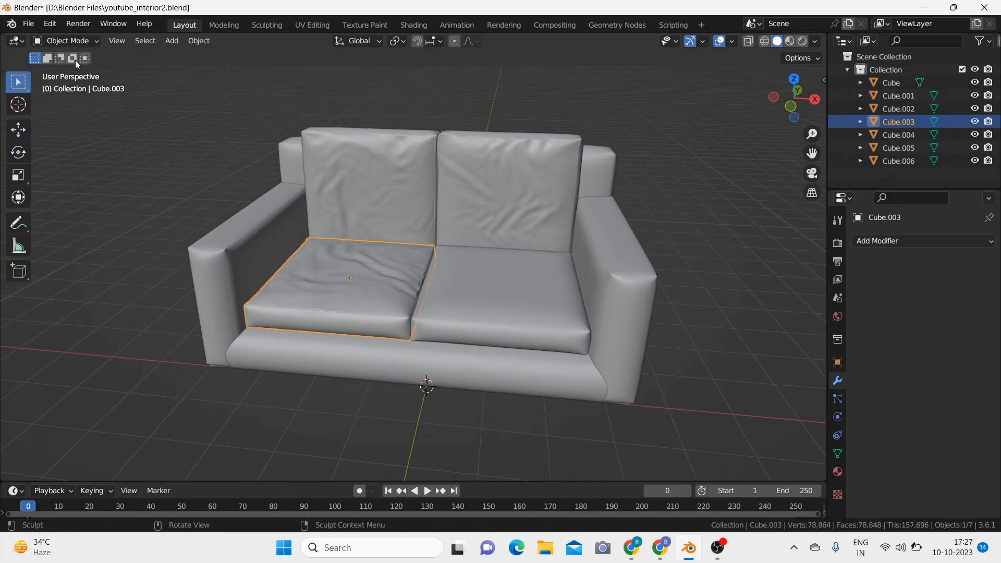
# Step: Apply the scale of the right seat cushion and switch it to Sculpt Mode
pyautogui.click(485, 287)
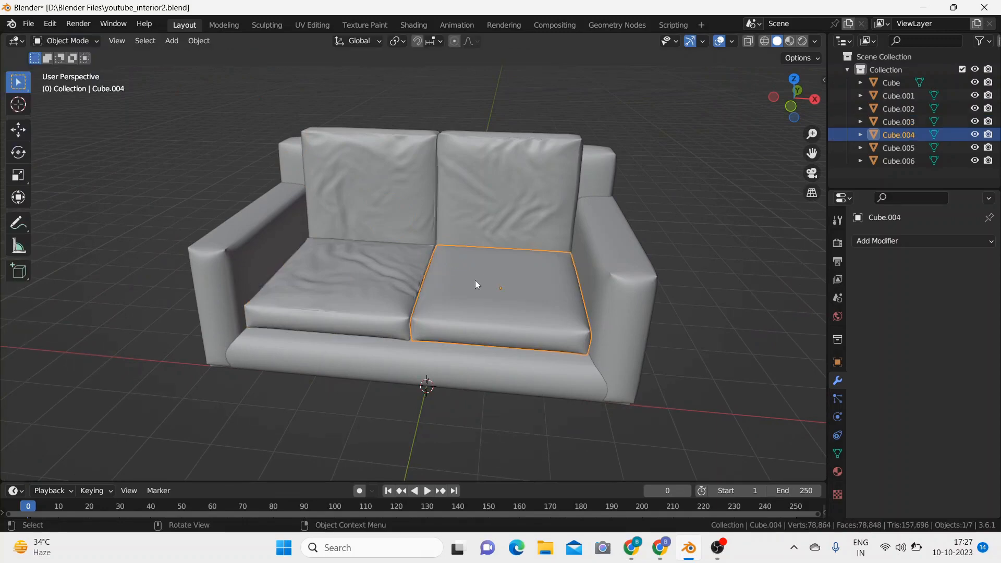
pyautogui.hotkey('ctrl', 'a')
pyautogui.click(474, 277)
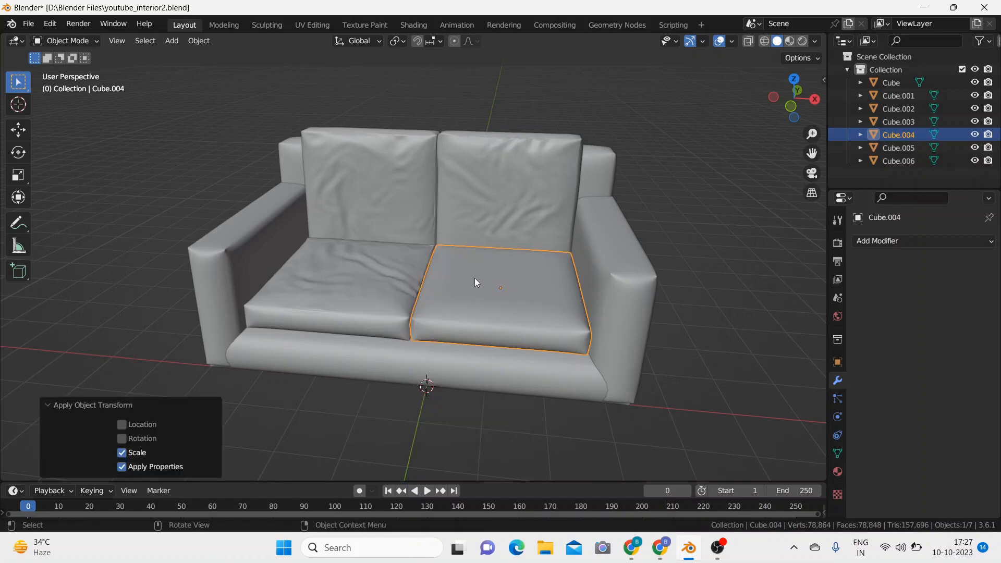
pyautogui.click(85, 43)
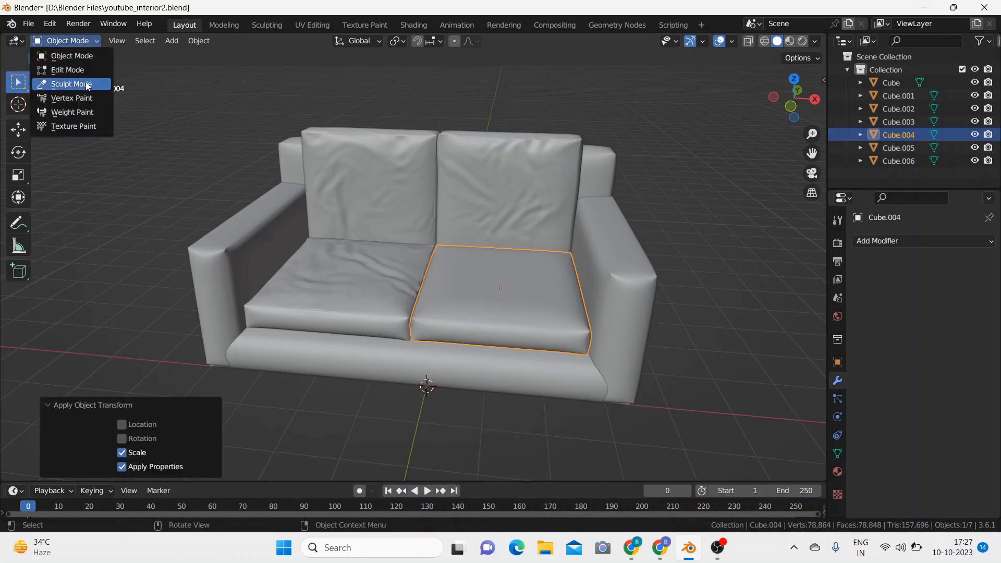
pyautogui.click(65, 78)
# Step: Save the file and sculpt cloth wrinkles across the top of the right seat cushion with the 43 px Cloth brush
pyautogui.press('ctrl')
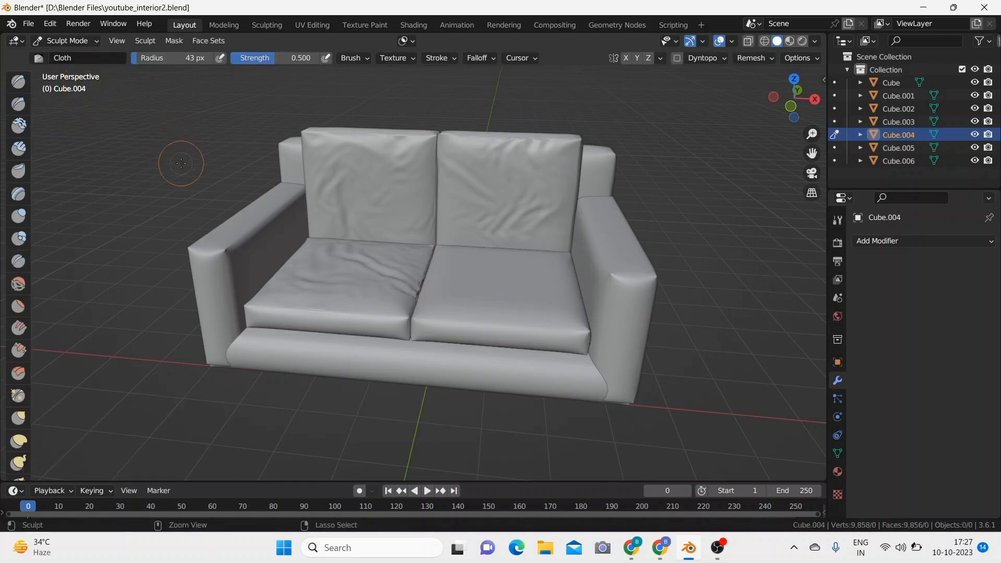
pyautogui.hotkey('ctrl', 's')
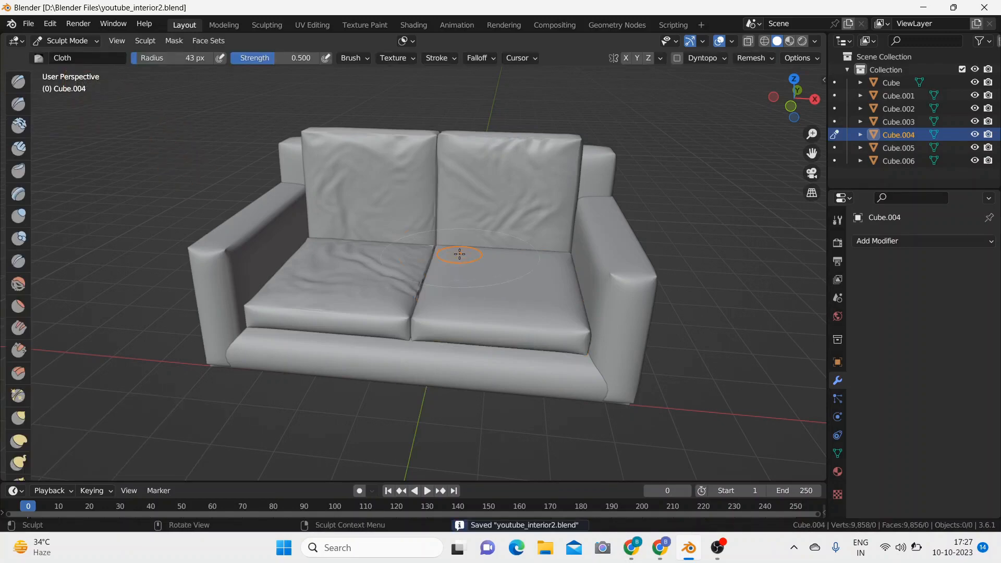
pyautogui.moveTo(461, 253); pyautogui.dragTo(480, 299, button='middle')
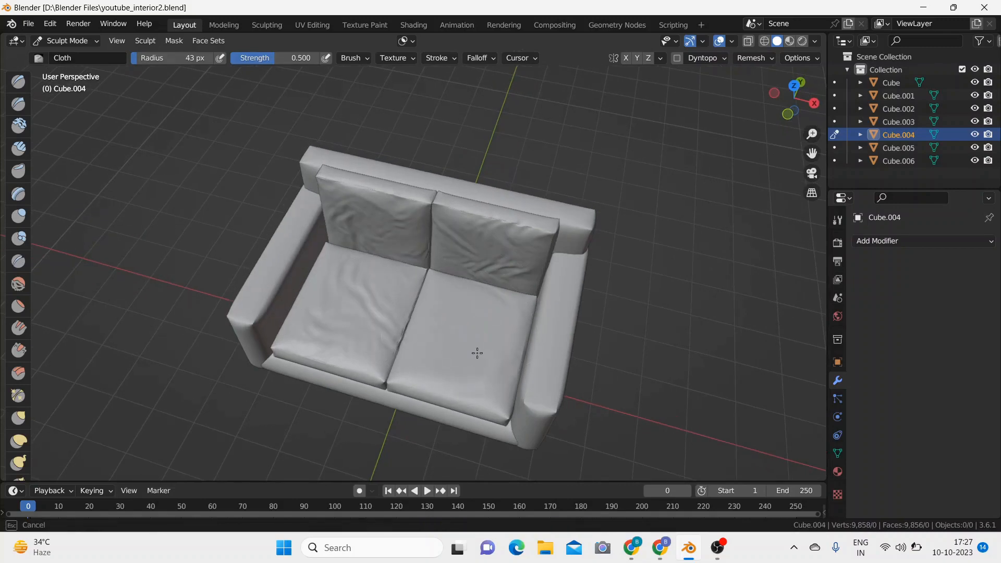
pyautogui.moveTo(487, 380)
pyautogui.mouseDown()
pyautogui.moveTo(451, 334)
pyautogui.moveTo(427, 350)
pyautogui.mouseUp()
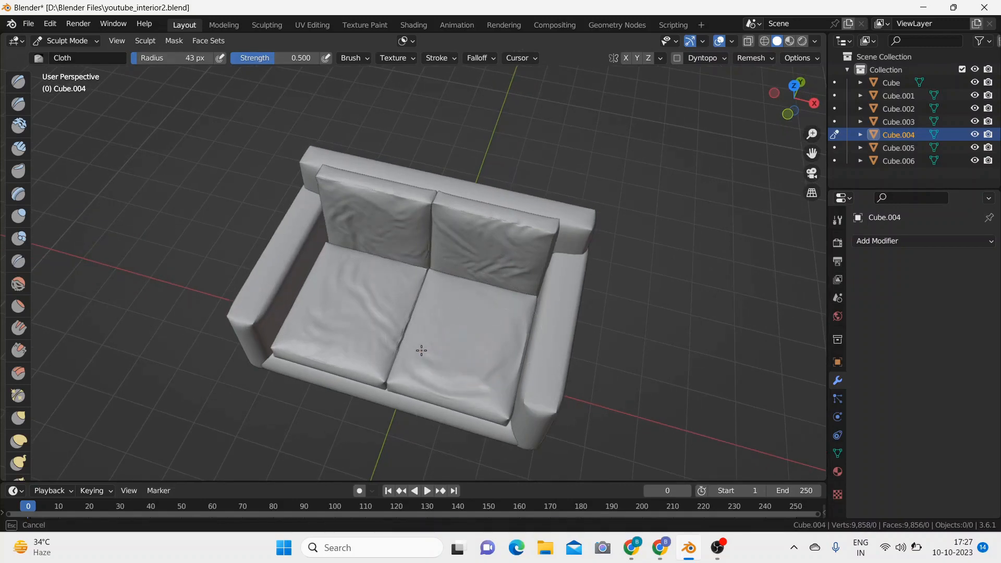
pyautogui.moveTo(460, 317)
pyautogui.mouseDown()
pyautogui.moveTo(486, 324)
pyautogui.moveTo(467, 342)
pyautogui.moveTo(472, 351)
pyautogui.moveTo(447, 310)
pyautogui.moveTo(475, 310)
pyautogui.mouseUp()
pyautogui.moveTo(455, 348)
pyautogui.mouseDown()
pyautogui.moveTo(456, 326)
pyautogui.moveTo(470, 314)
pyautogui.mouseUp()
pyautogui.moveTo(505, 355); pyautogui.dragTo(498, 306)
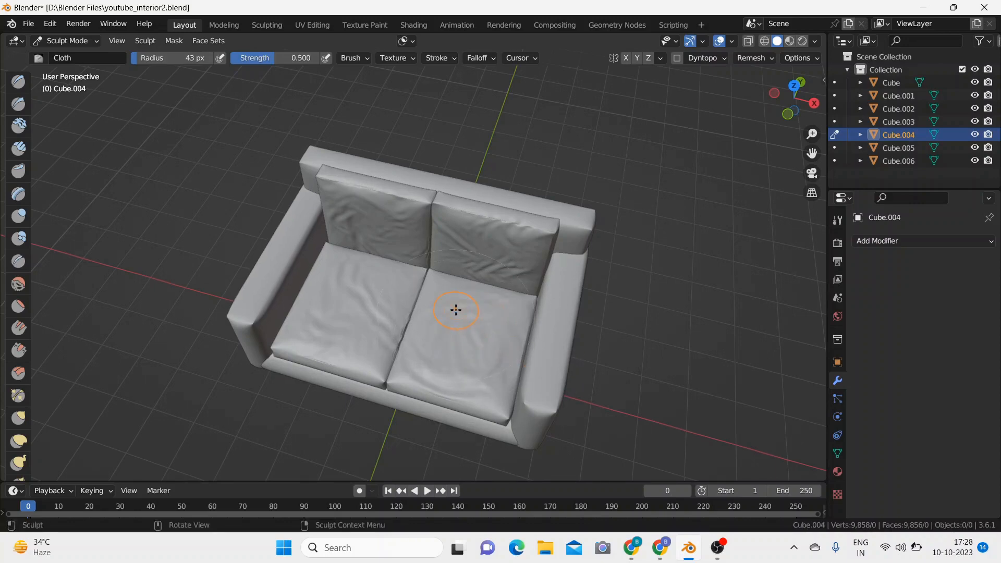
pyautogui.moveTo(465, 366); pyautogui.dragTo(458, 319)
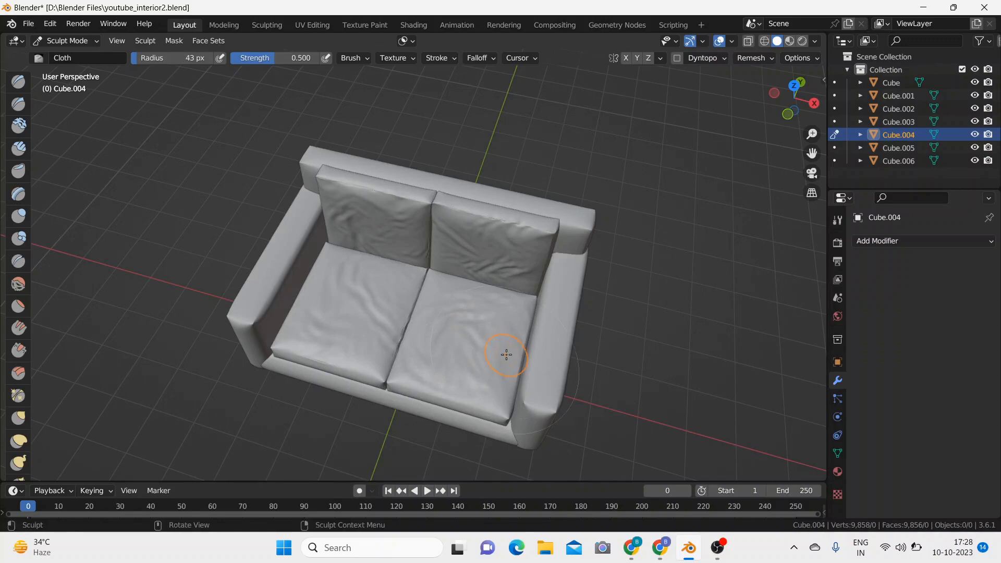
pyautogui.moveTo(489, 377); pyautogui.dragTo(471, 380)
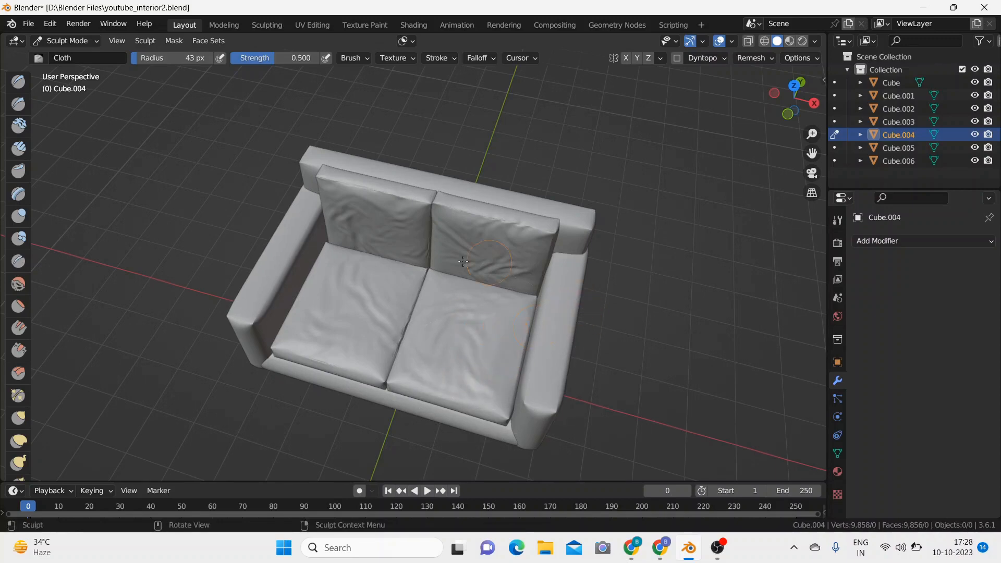
# Step: Return the right seat cushion to Object Mode, deselect it and save the file
pyautogui.click(76, 44)
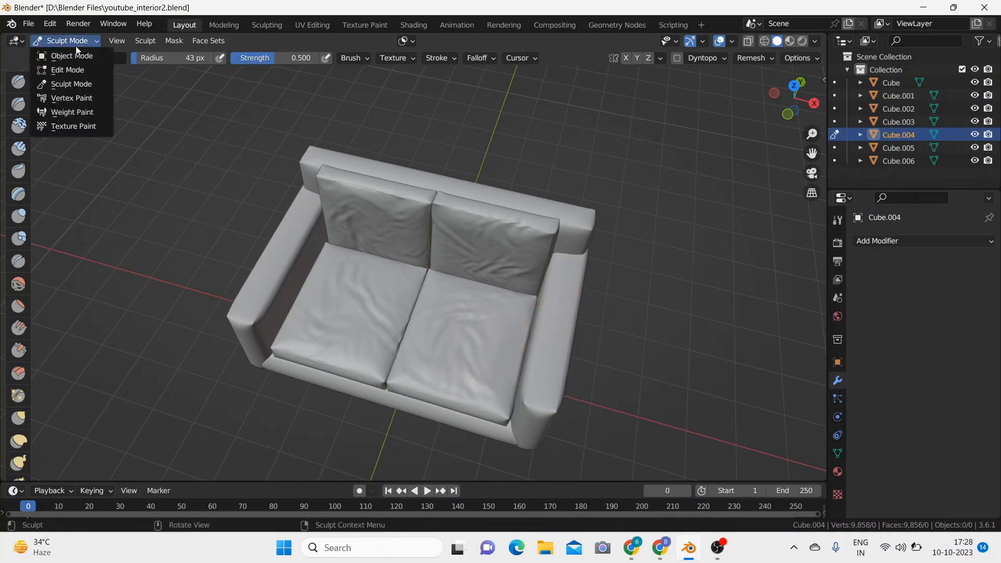
pyautogui.click(76, 50)
pyautogui.moveTo(142, 189)
pyautogui.mouseDown(button='middle')
pyautogui.moveTo(182, 143)
pyautogui.moveTo(174, 134)
pyautogui.moveTo(212, 165)
pyautogui.mouseUp(button='middle')
pyautogui.click(623, 210)
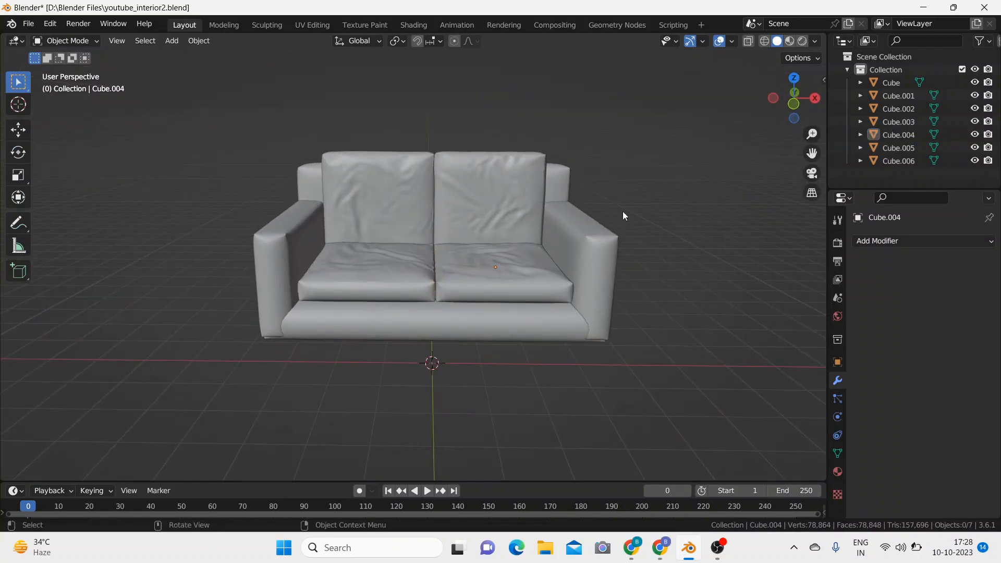
pyautogui.press('ctrl')
pyautogui.hotkey('ctrl', 's')
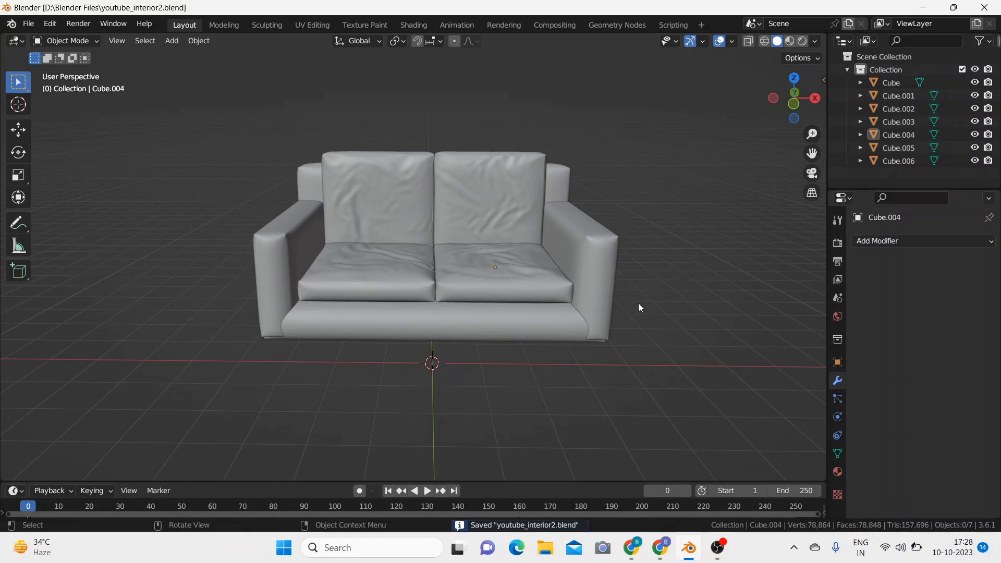
# Step: Add a 2 m cube at the world origin and scale it uniformly to 0.145
pyautogui.moveTo(639, 306); pyautogui.dragTo(643, 337, button='middle')
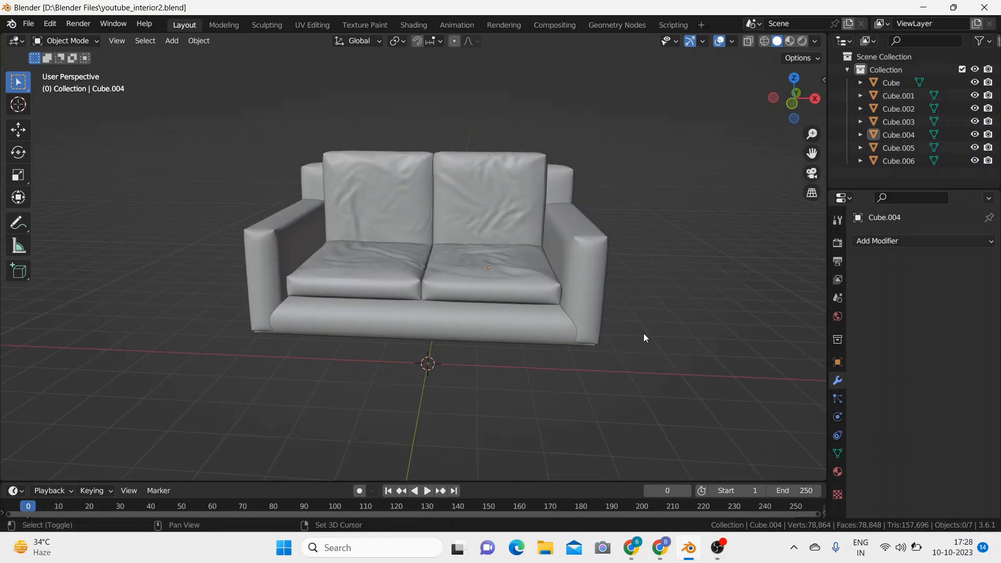
pyautogui.hotkey('shift', 'a')
pyautogui.moveTo(642, 268)
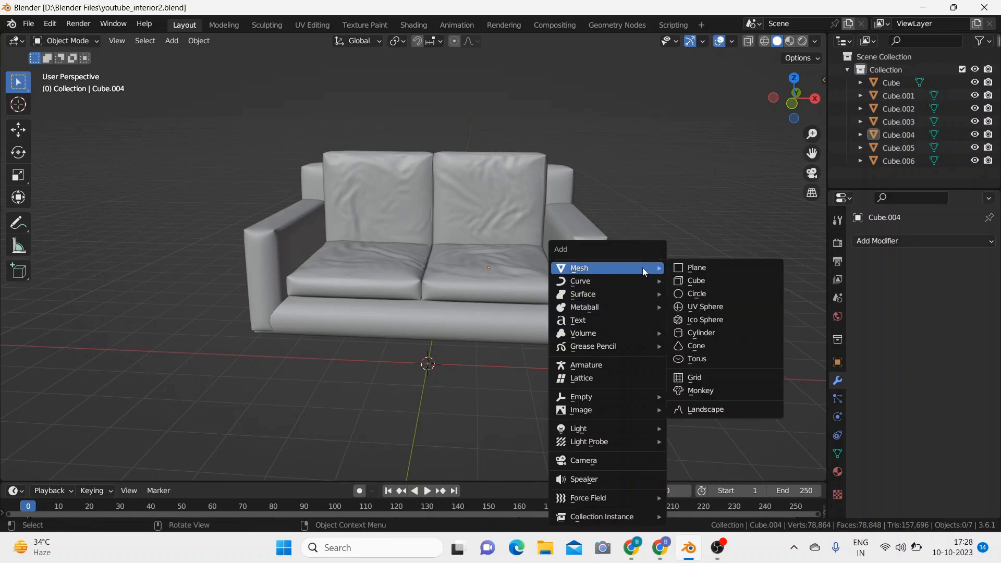
pyautogui.click(706, 280)
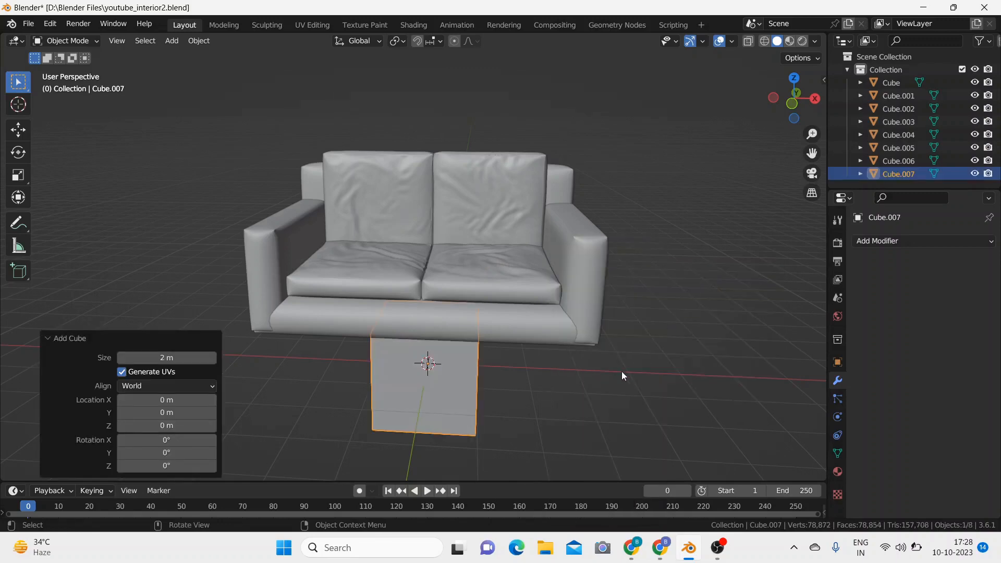
pyautogui.press('s')
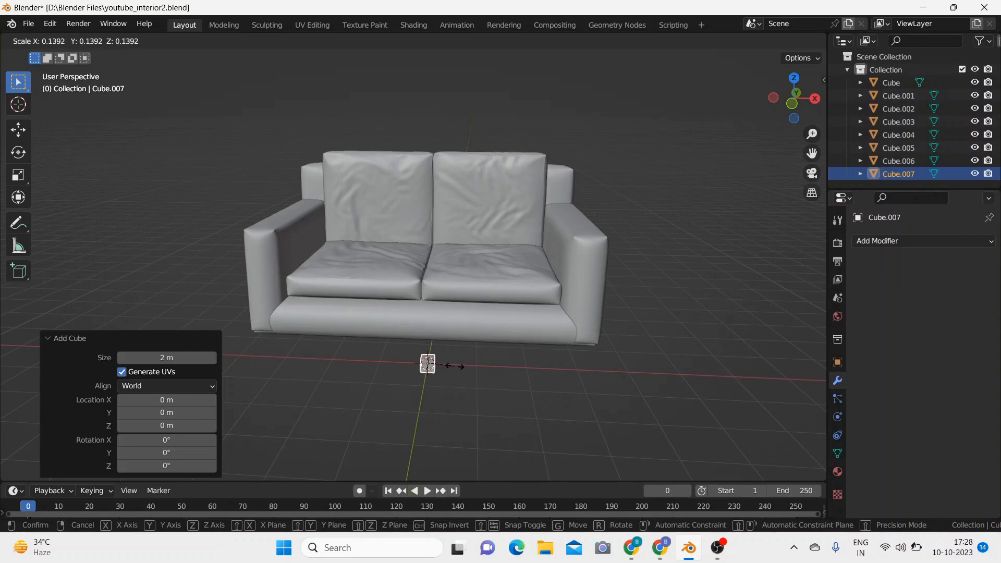
pyautogui.click(490, 412)
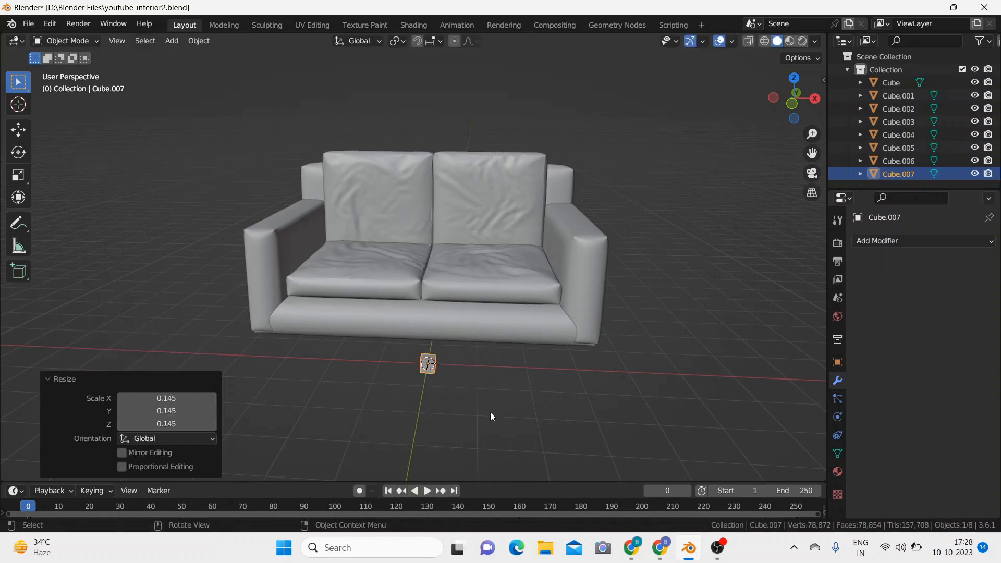
pyautogui.moveTo(490, 412); pyautogui.dragTo(500, 376, button='middle')
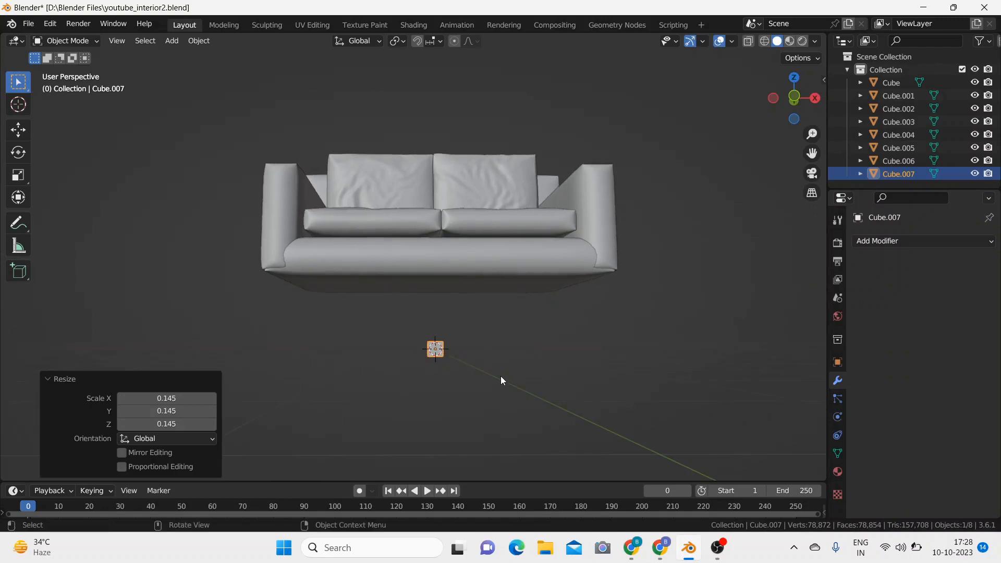
# Step: Raise the small cube about 1.066 m along Z so it sits just below the sofa's base
pyautogui.press('KP_1')
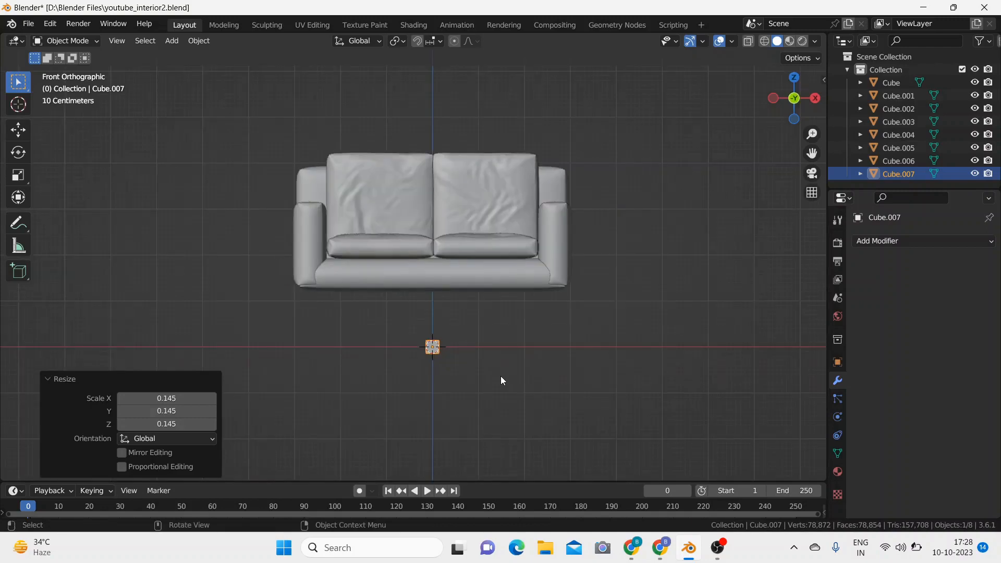
pyautogui.press('g')
pyautogui.press('z')
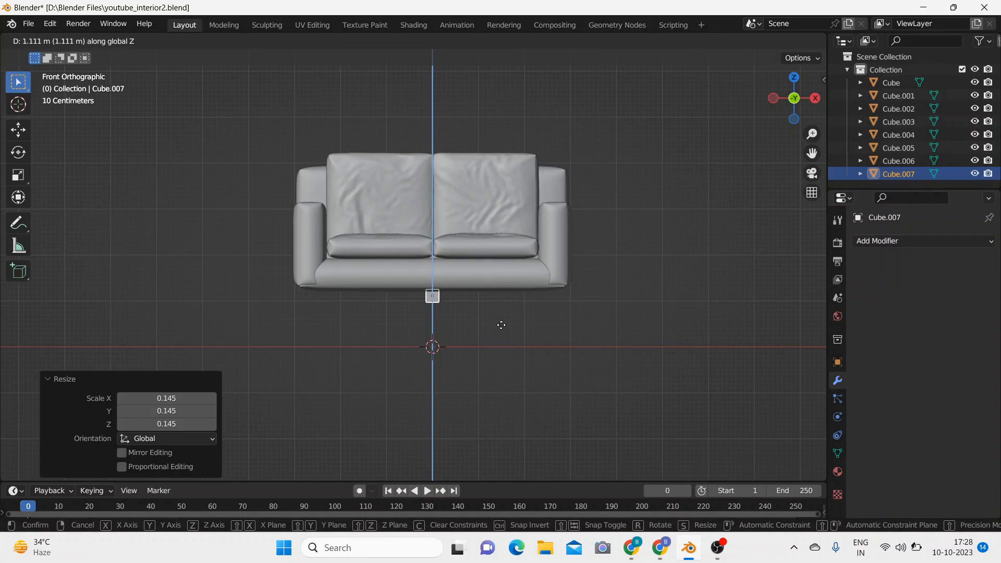
pyautogui.click(502, 331)
# Step: Move the small cube about 1.667 m along Y to beneath the rear of the sofa
pyautogui.moveTo(502, 346); pyautogui.dragTo(363, 350, button='middle')
pyautogui.press('KP_3')
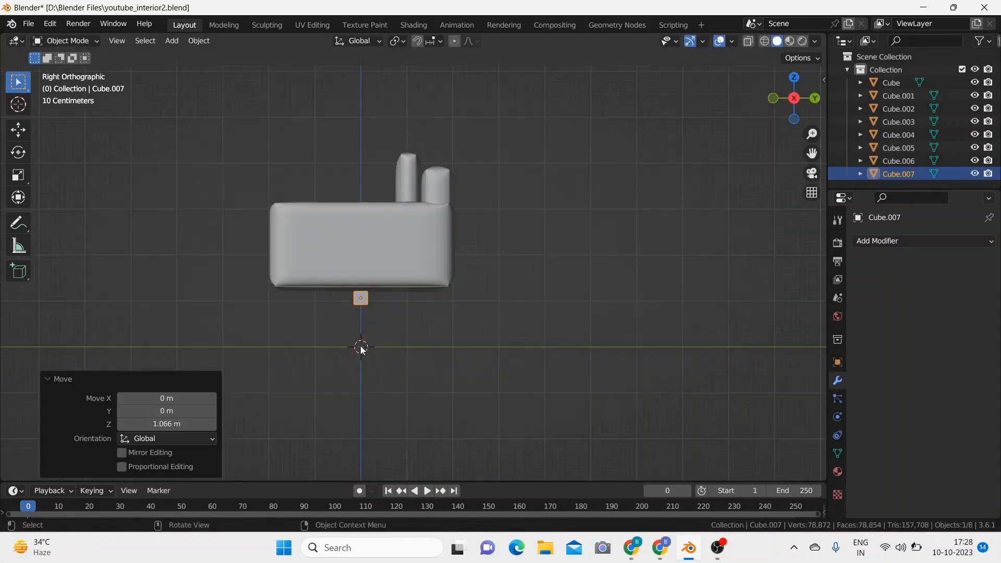
pyautogui.press('g')
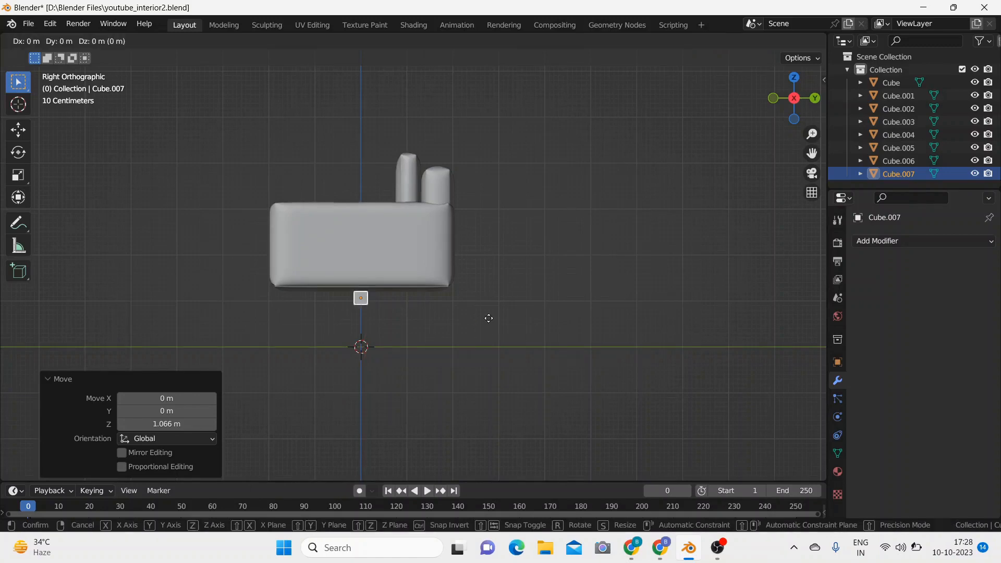
pyautogui.press('y')
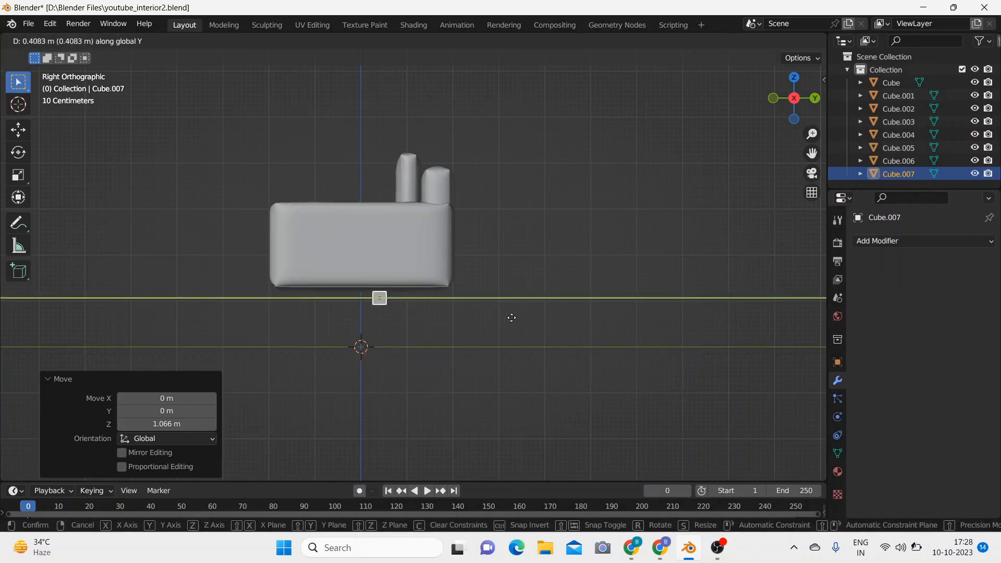
pyautogui.click(565, 318)
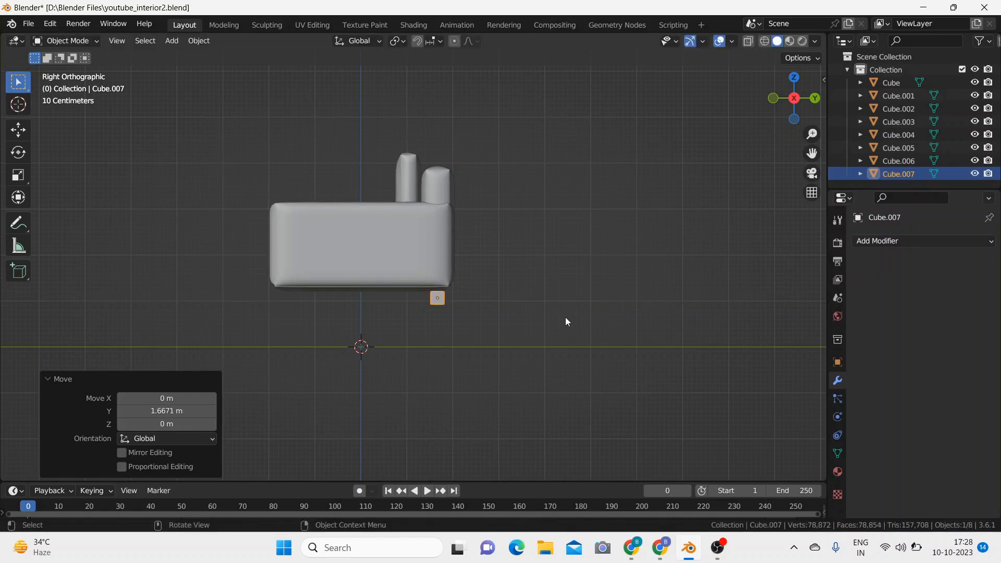
# Step: Move the small cube about 2.673 m along X to the sofa's rear corner and raise it about 0.054 m against the base
pyautogui.moveTo(565, 317); pyautogui.dragTo(419, 321, button='middle')
pyautogui.press('g')
pyautogui.press('x')
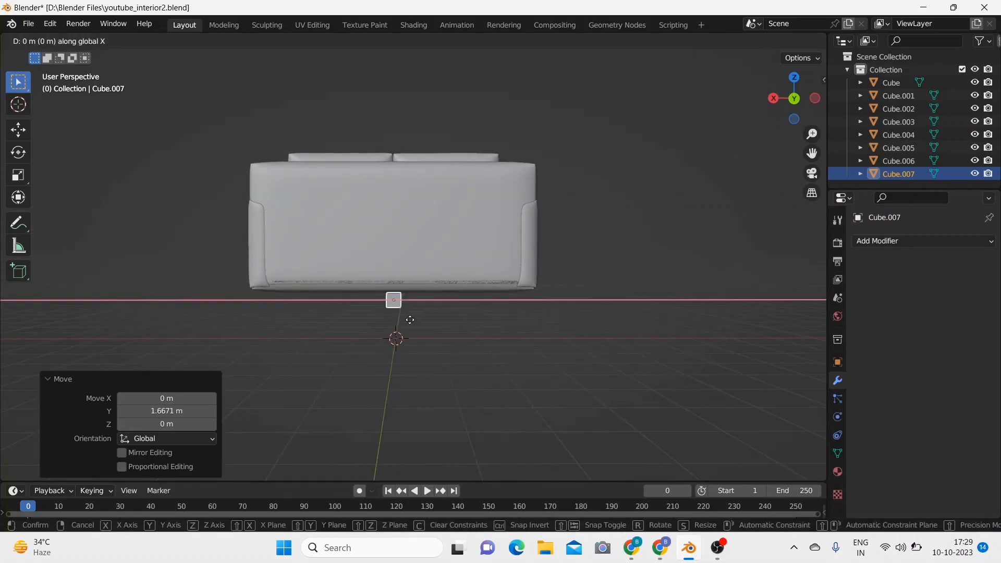
pyautogui.click(293, 322)
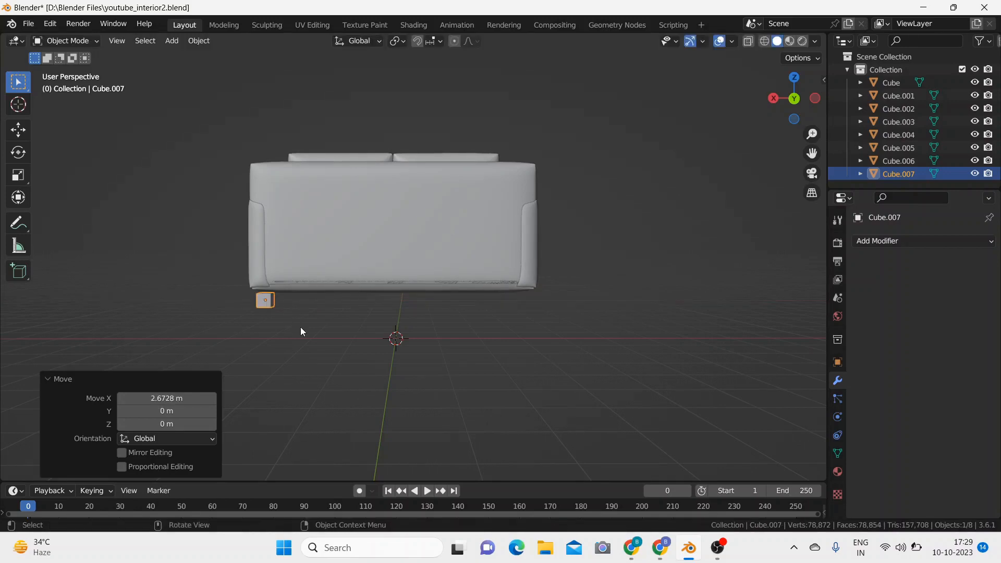
pyautogui.press('g')
pyautogui.press('z')
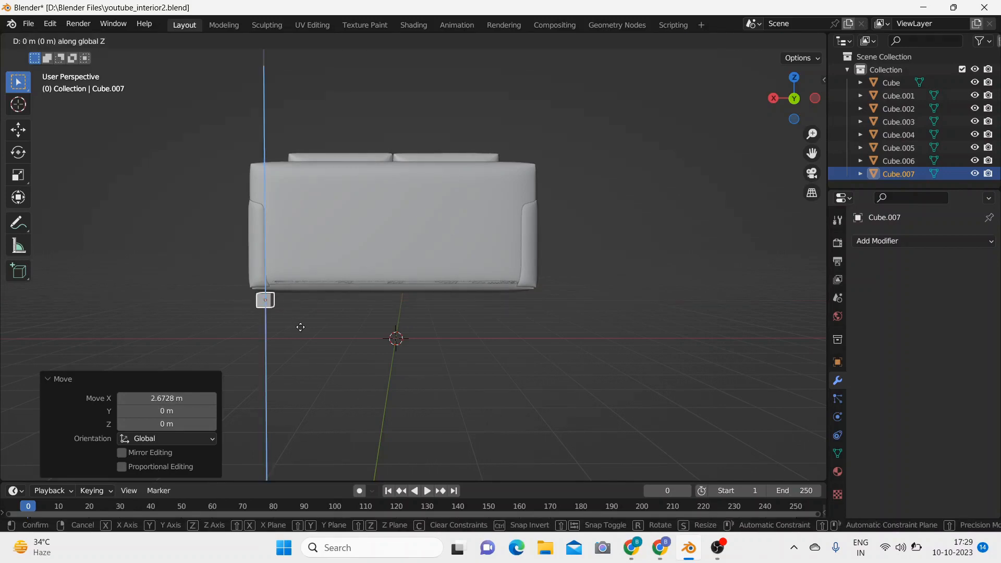
pyautogui.click(301, 324)
pyautogui.moveTo(310, 346)
pyautogui.mouseDown(button='middle')
pyautogui.moveTo(458, 350)
pyautogui.moveTo(355, 354)
pyautogui.moveTo(324, 341)
pyautogui.mouseUp(button='middle')
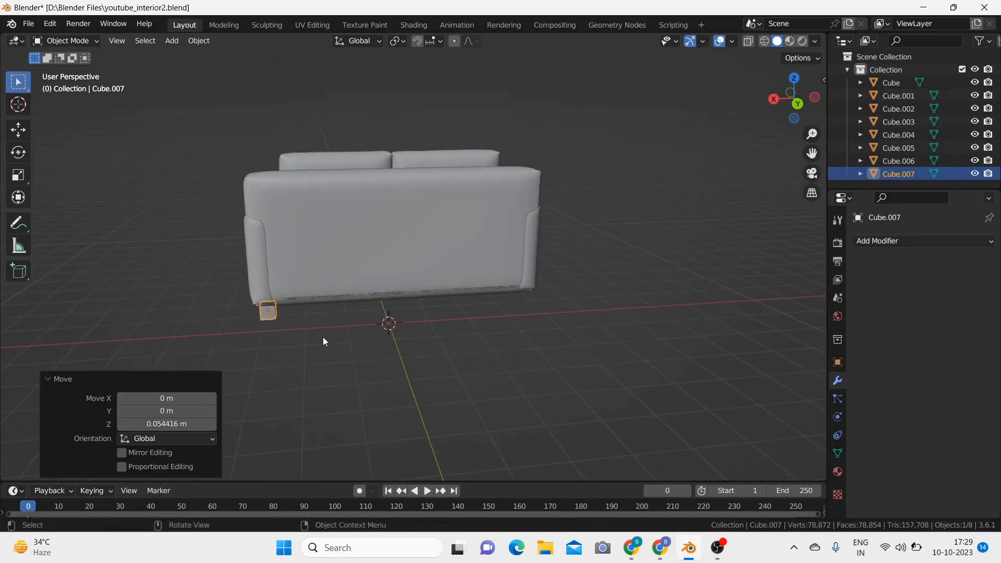
# Step: Bevel the cube's lower edge facing the sofa's middle in Edit Mode with a 1.45 m width and 6 segments
pyautogui.click(271, 314)
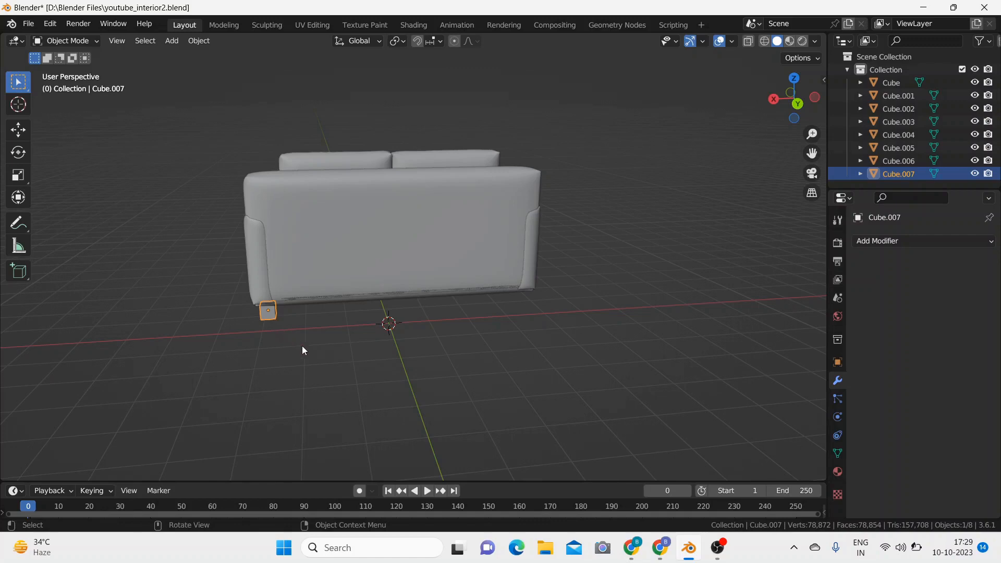
pyautogui.press('Tab')
pyautogui.moveTo(306, 340); pyautogui.dragTo(275, 351, button='middle')
pyautogui.scroll(4, 293, 355)
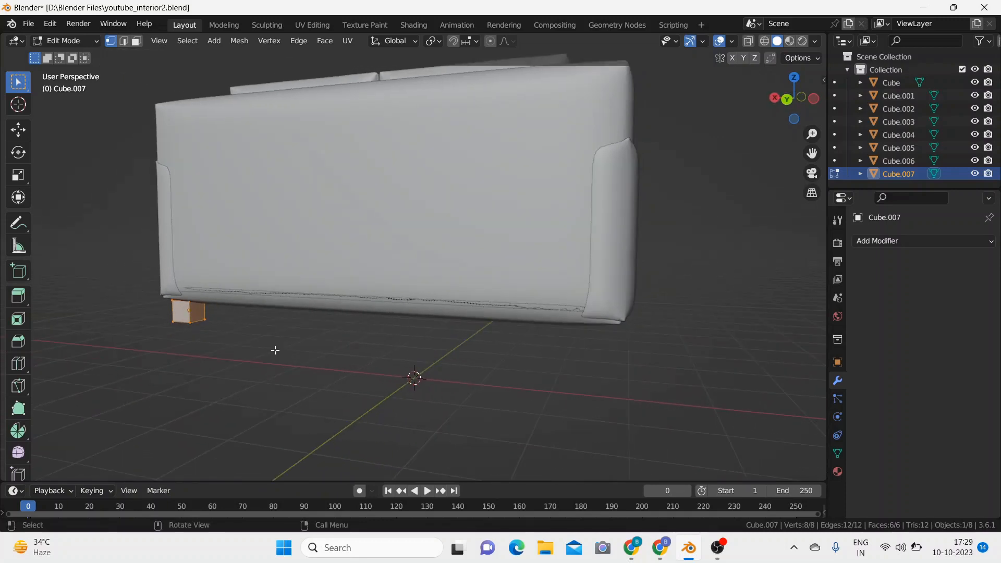
pyautogui.click(198, 322)
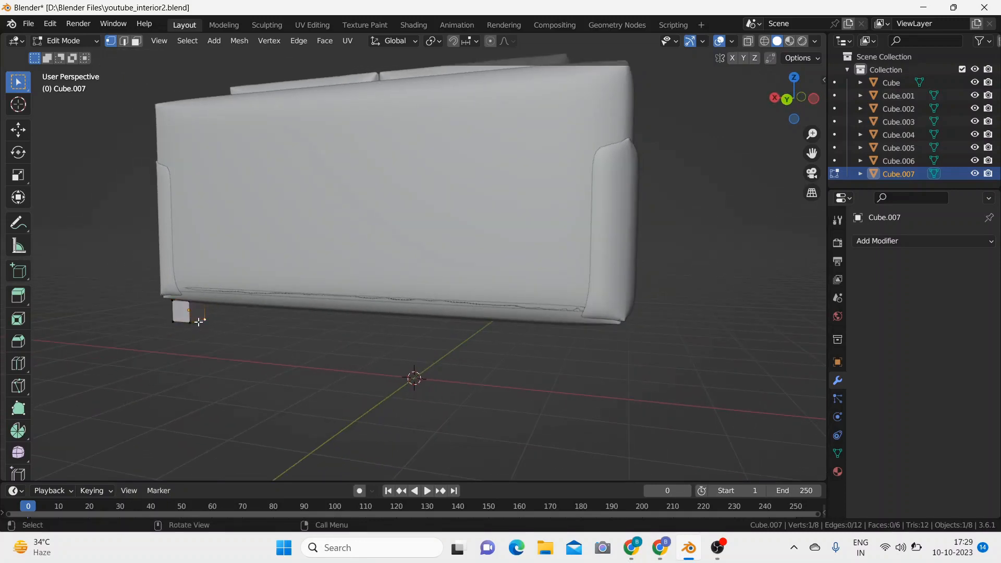
pyautogui.click(121, 41)
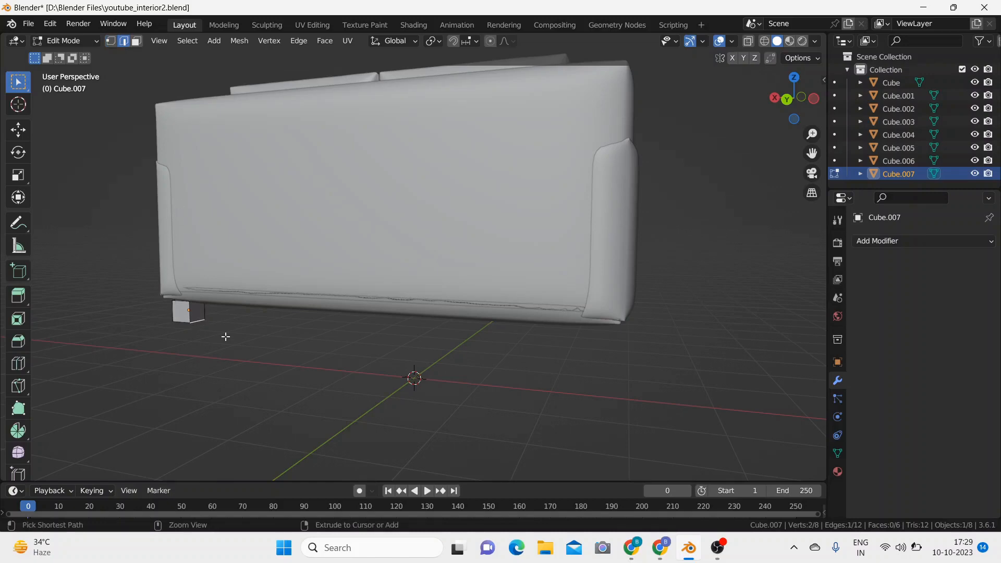
pyautogui.hotkey('ctrl', 'b')
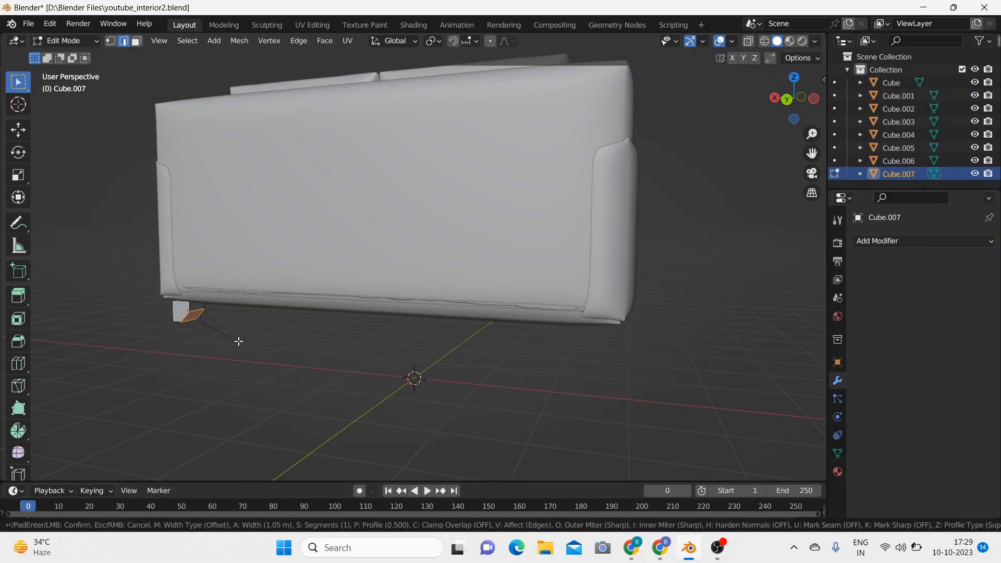
pyautogui.scroll(4, 240, 341)
pyautogui.scroll(1, 244, 341)
pyautogui.click(244, 342)
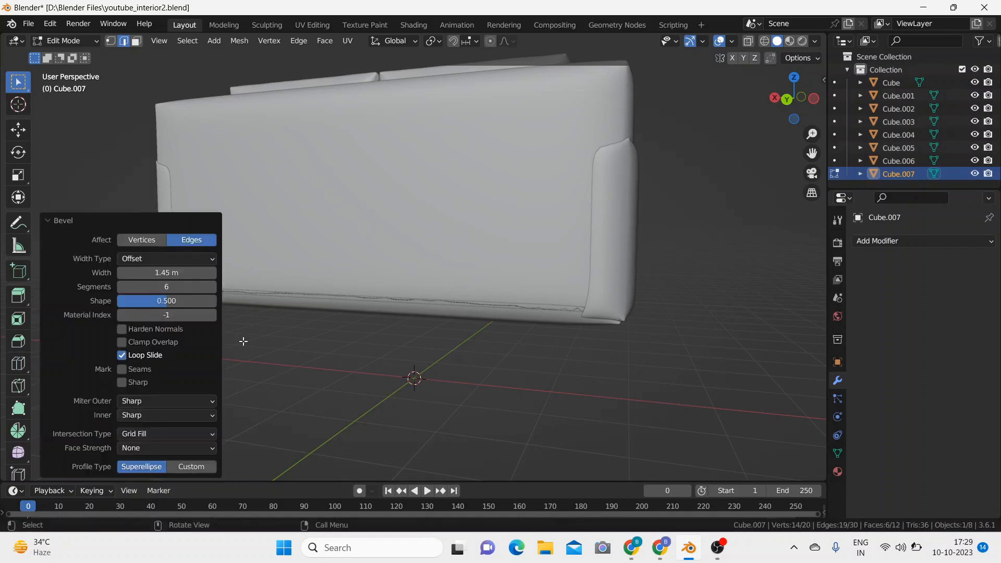
# Step: Give the bevel a Custom profile with three added curve points at about (0.32, 0.94), (0.25, 0.44) and (0.80, 0.46)
pyautogui.click(177, 465)
pyautogui.scroll(-8, 170, 388)
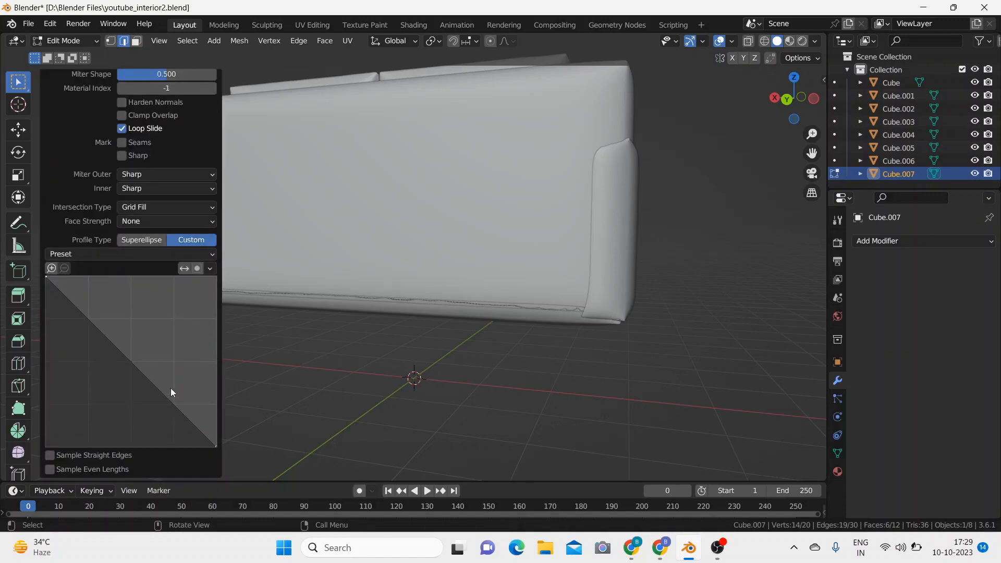
pyautogui.moveTo(82, 311); pyautogui.dragTo(99, 284)
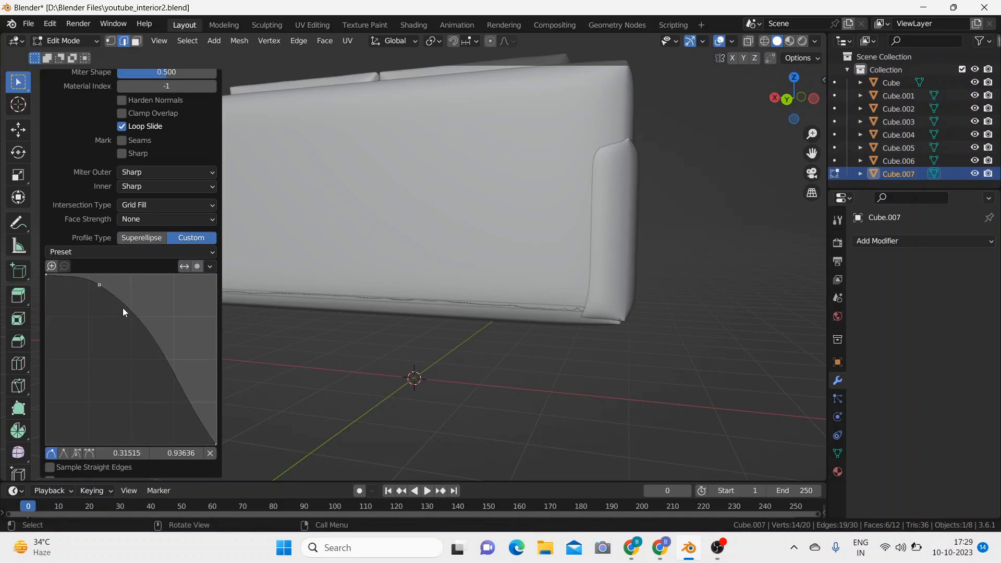
pyautogui.moveTo(140, 323); pyautogui.dragTo(88, 370)
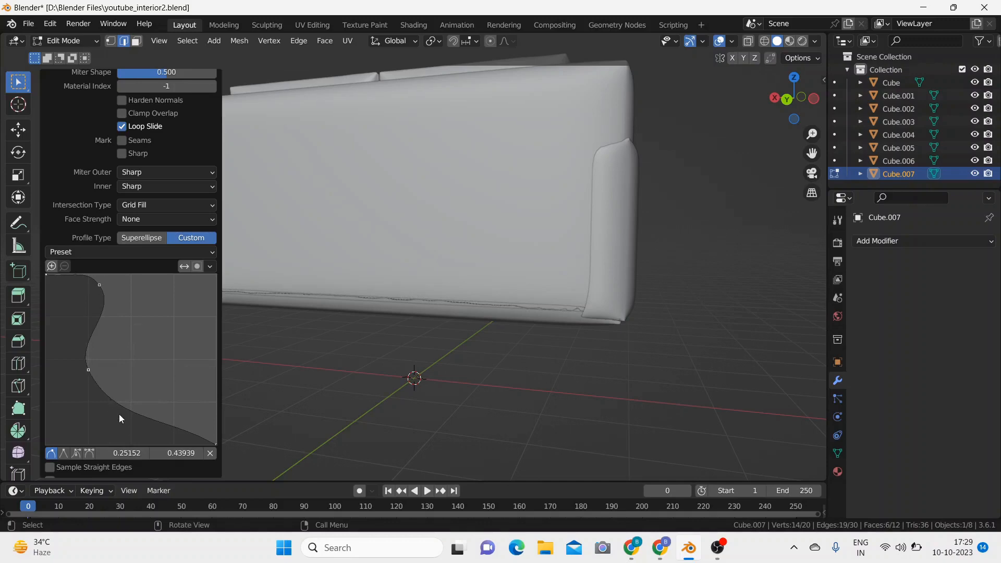
pyautogui.moveTo(172, 431); pyautogui.dragTo(183, 365)
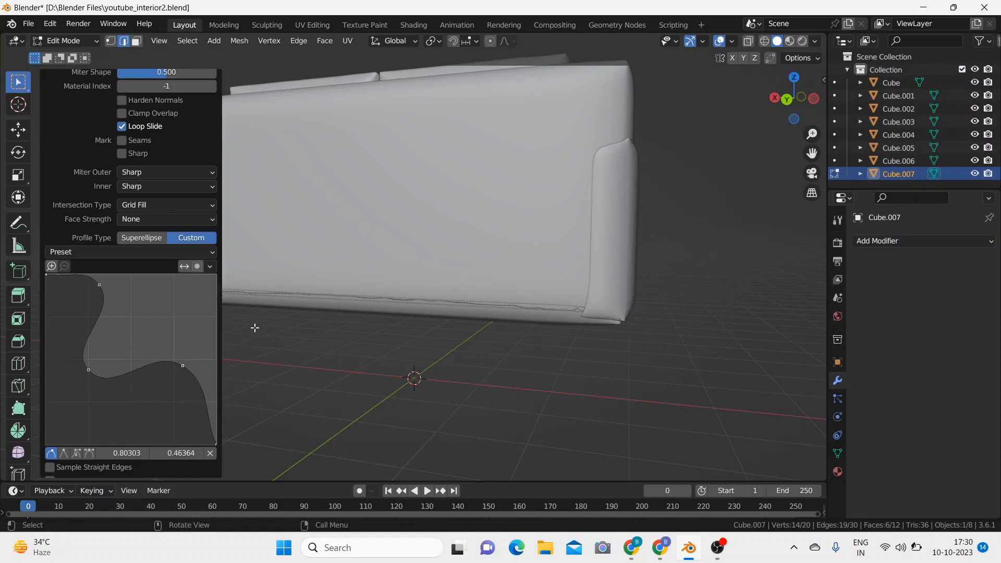
pyautogui.click(251, 357)
pyautogui.moveTo(230, 342); pyautogui.dragTo(250, 333, button='middle')
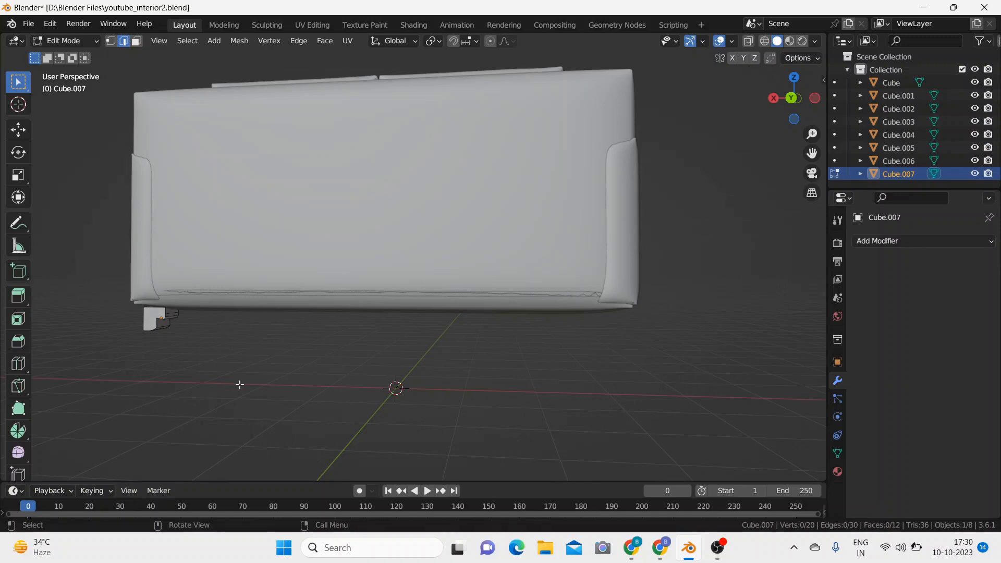
# Step: Reshape the bevel profile with its points at about (0.24, 0.60), (0.76, 0.58) and (0.90, 0.42), and return the foot to Object Mode
pyautogui.press('F9')
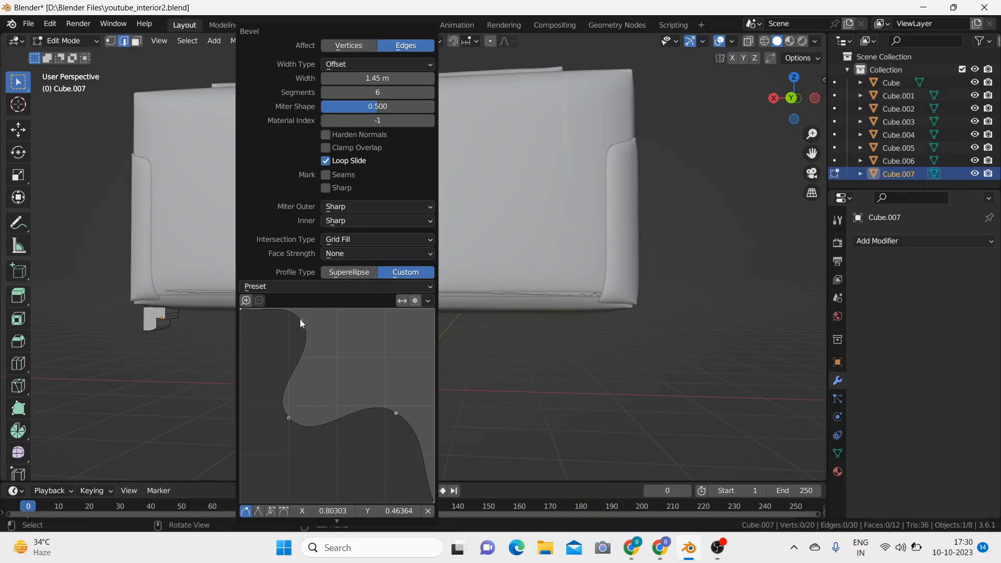
pyautogui.moveTo(302, 321); pyautogui.dragTo(317, 342)
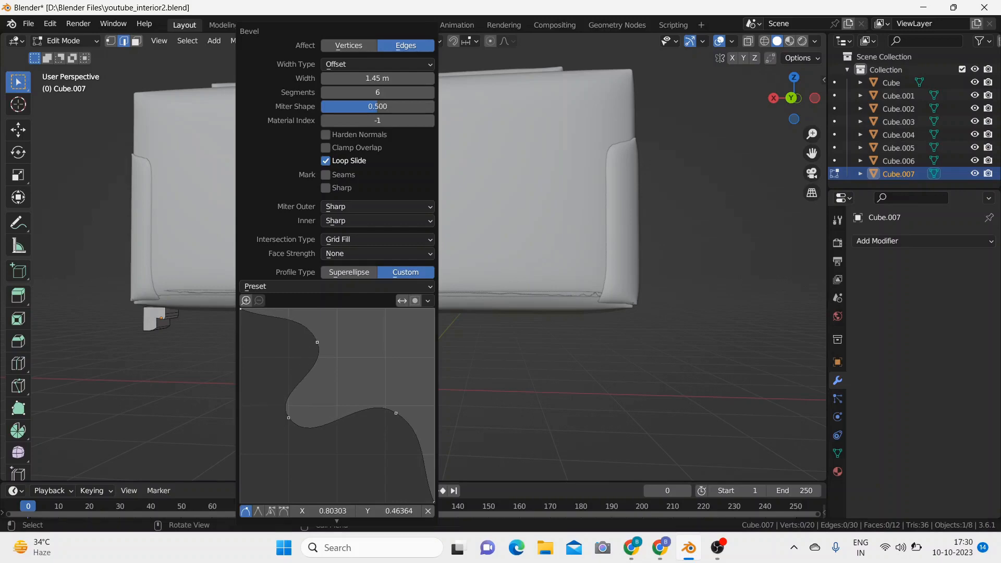
pyautogui.moveTo(288, 417); pyautogui.dragTo(394, 369)
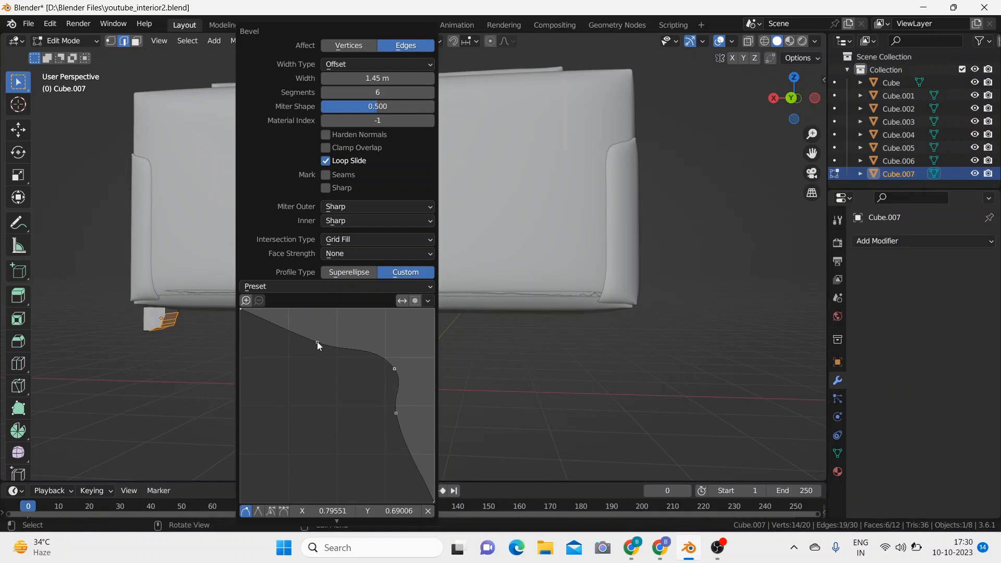
pyautogui.moveTo(317, 342); pyautogui.dragTo(300, 394)
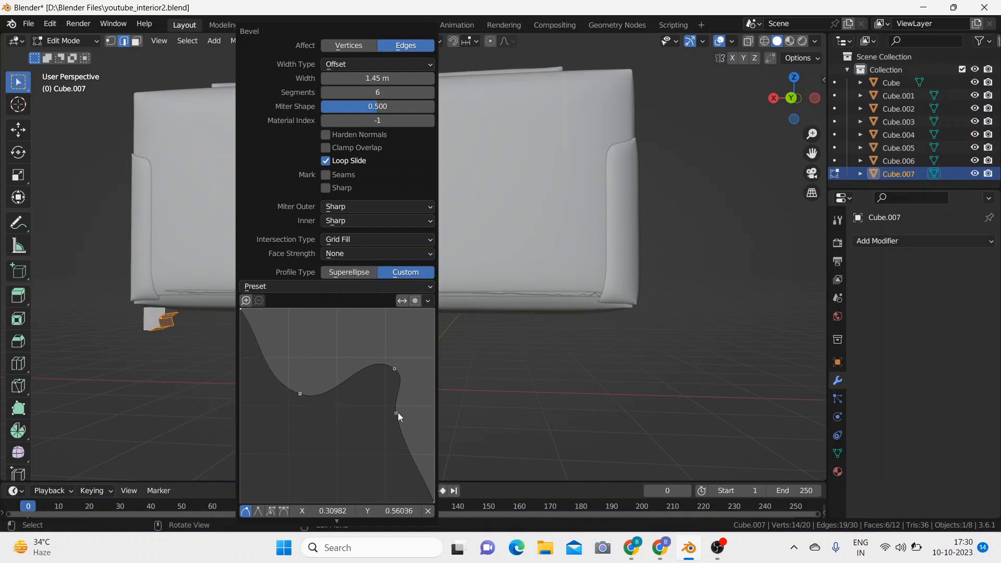
pyautogui.moveTo(396, 413); pyautogui.dragTo(426, 418)
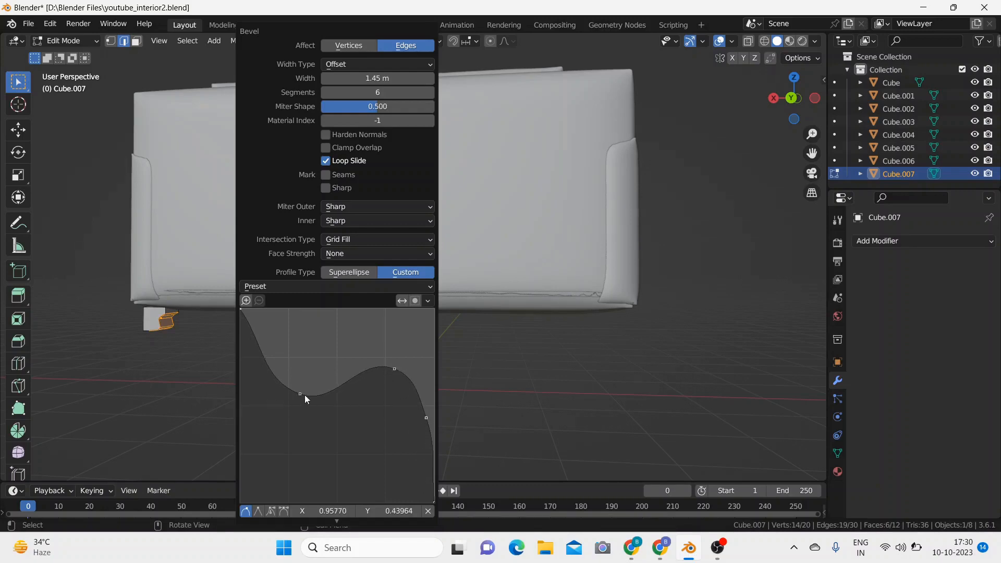
pyautogui.moveTo(425, 417); pyautogui.dragTo(429, 416)
pyautogui.moveTo(396, 370); pyautogui.dragTo(387, 390)
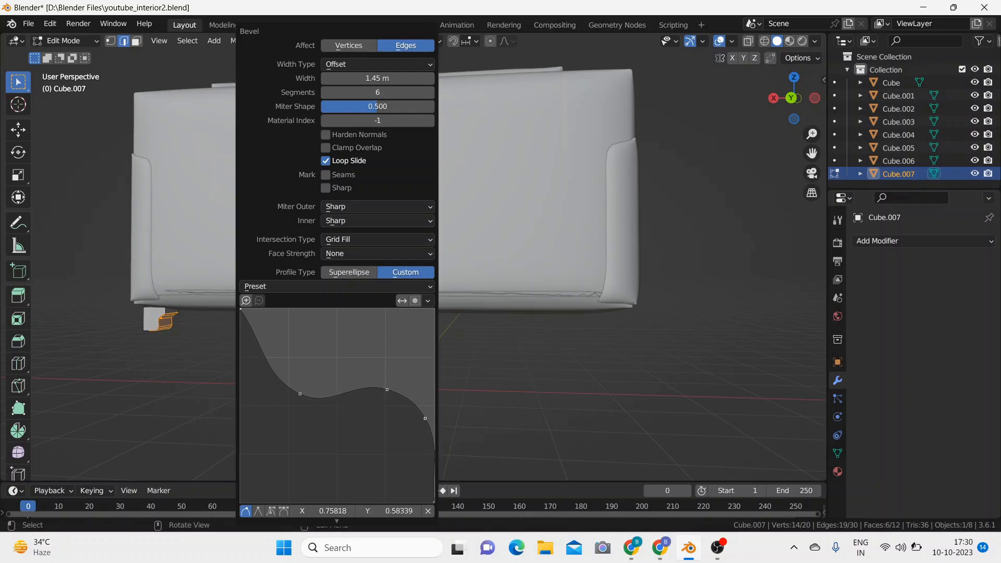
pyautogui.moveTo(427, 418); pyautogui.dragTo(414, 420)
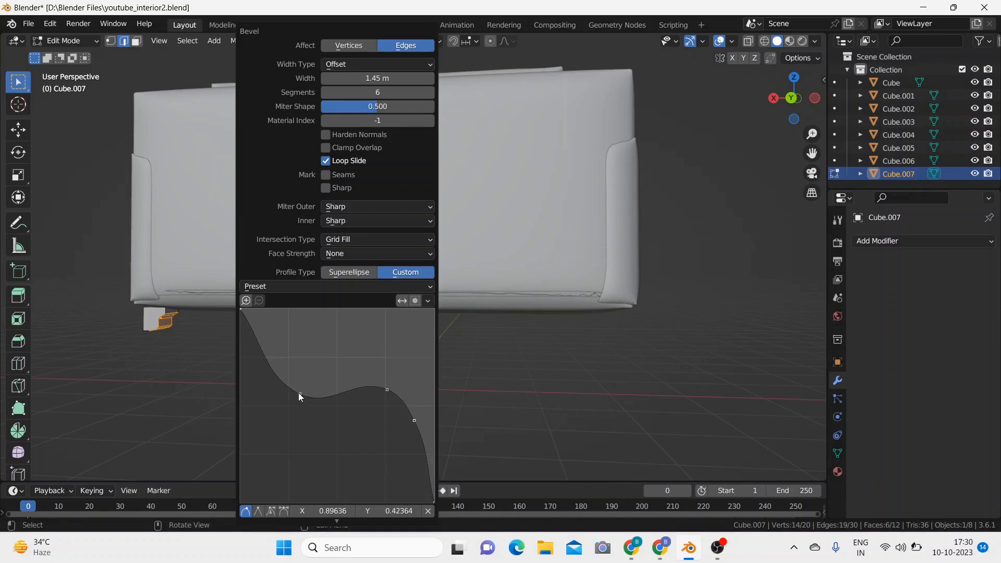
pyautogui.moveTo(300, 395); pyautogui.dragTo(286, 387)
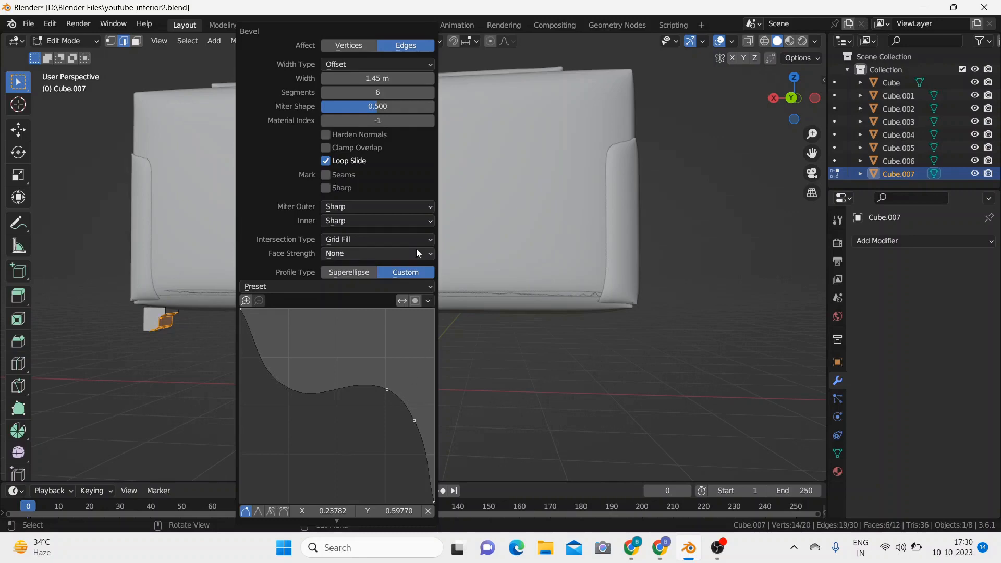
pyautogui.click(228, 356)
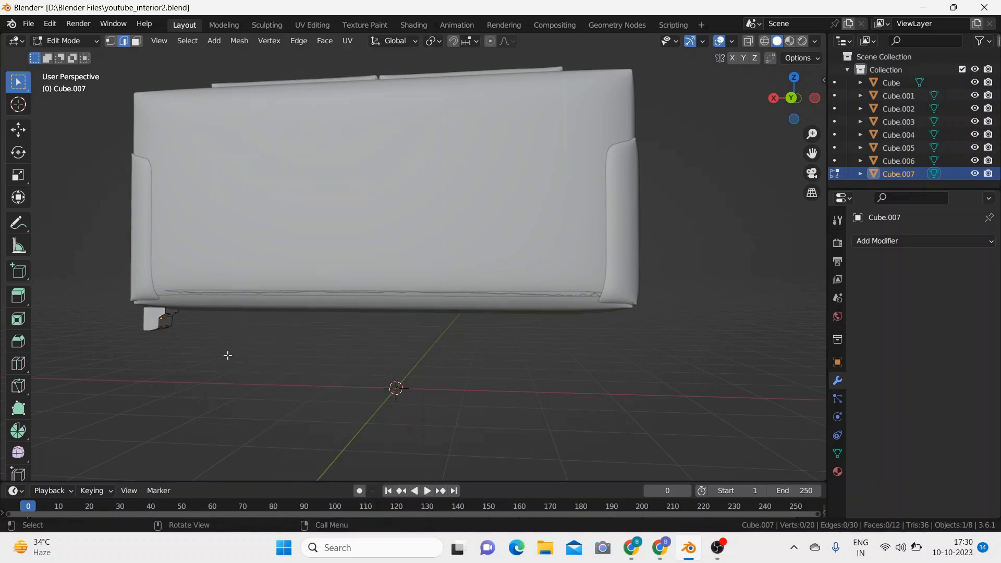
pyautogui.press('Tab')
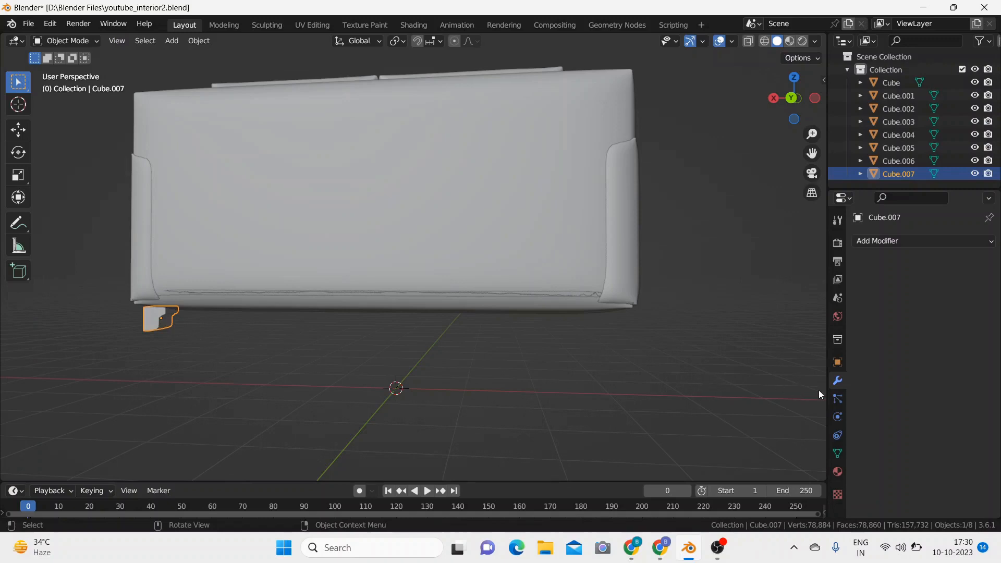
# Step: Add a Mirror modifier to the foot on the X axis with the sofa base, Cube, as the mirror object
pyautogui.click(885, 242)
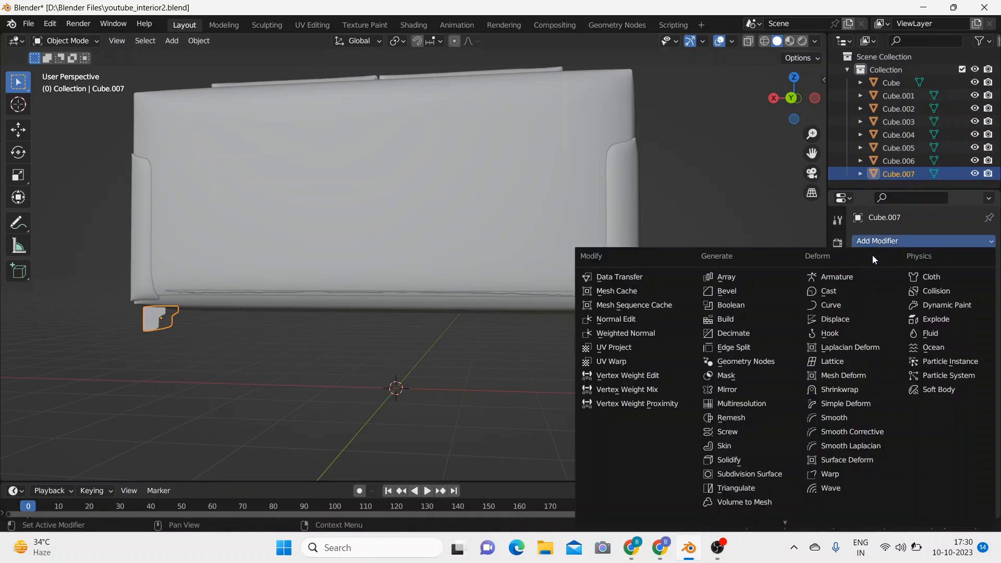
pyautogui.click(743, 389)
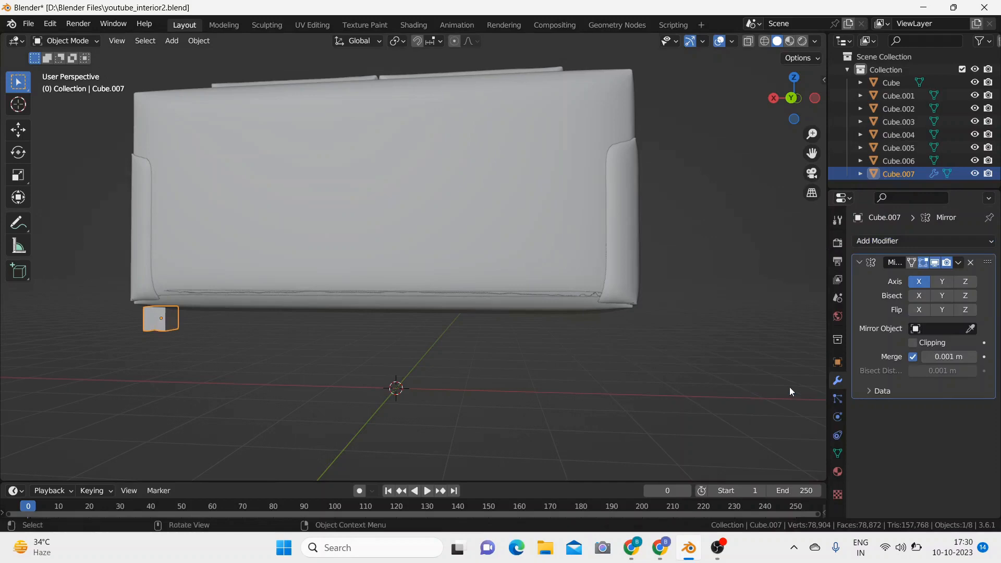
pyautogui.click(971, 330)
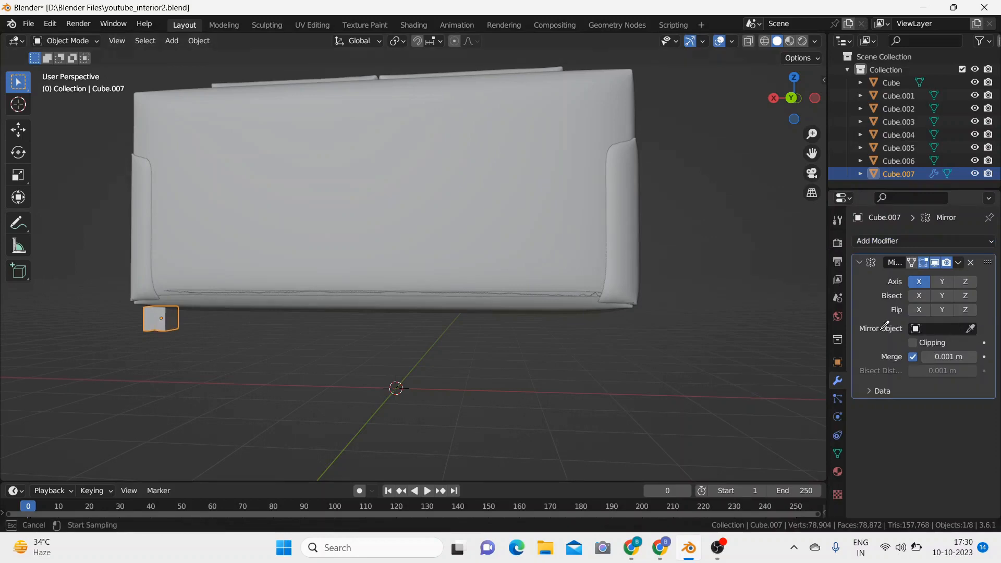
pyautogui.click(468, 302)
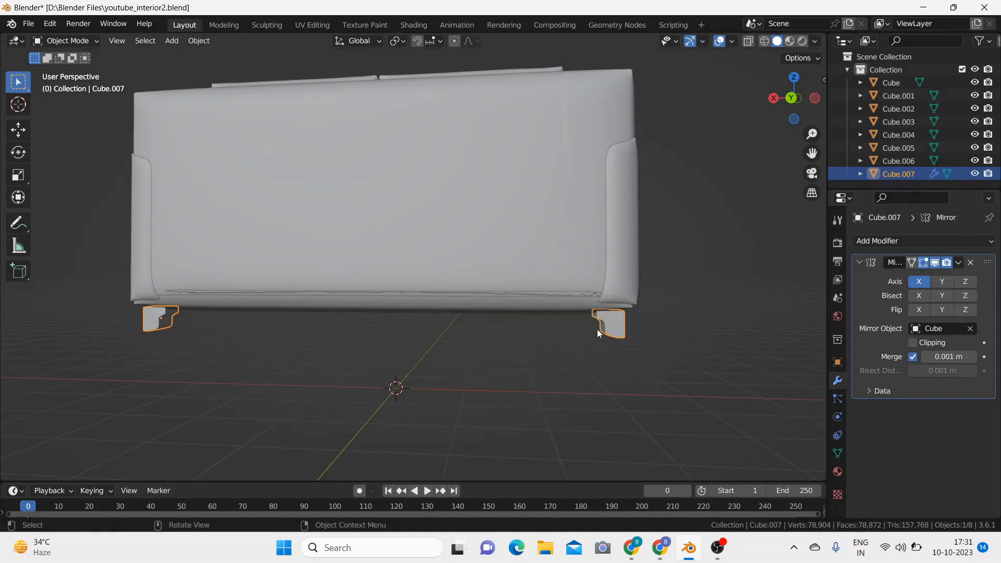
# Step: Mirror the sofa foot on the Y axis as well and apply the Mirror modifier
pyautogui.click(942, 283)
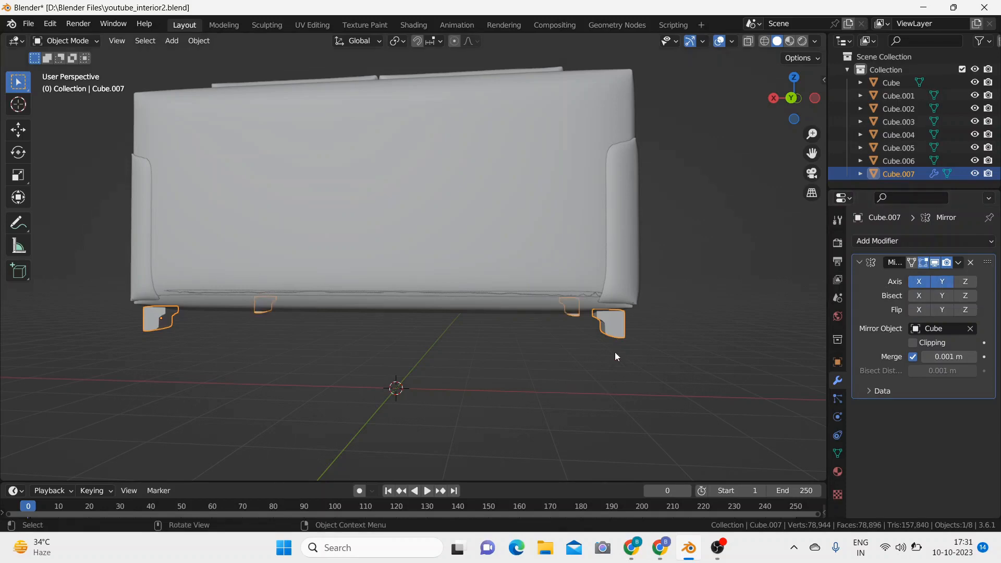
pyautogui.moveTo(614, 352); pyautogui.dragTo(586, 349, button='middle')
pyautogui.scroll(-5, 586, 349)
pyautogui.moveTo(647, 308); pyautogui.dragTo(608, 337, button='middle')
pyautogui.scroll(2, 609, 338)
pyautogui.scroll(-3, 608, 337)
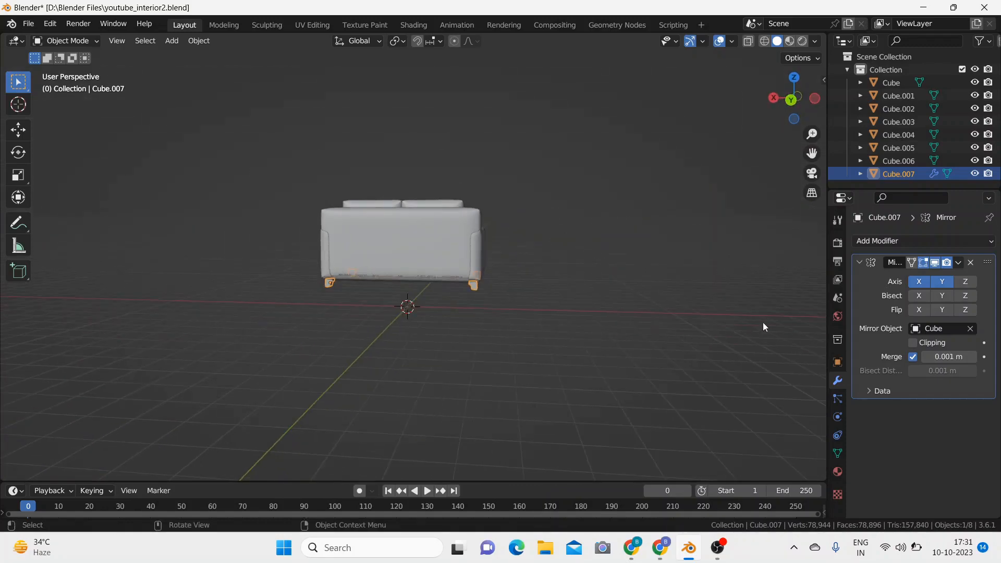
pyautogui.click(958, 262)
pyautogui.click(886, 276)
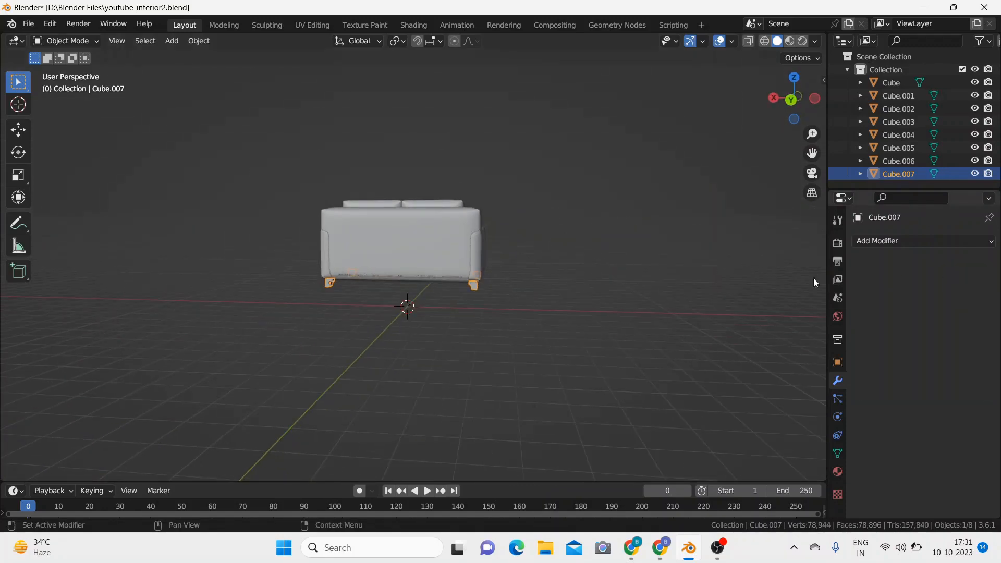
# Step: Deselect the feet and examine the finished sofa and its feet from the front
pyautogui.click(640, 240)
pyautogui.moveTo(637, 242); pyautogui.dragTo(408, 277, button='middle')
pyautogui.moveTo(547, 270); pyautogui.dragTo(596, 260, button='middle')
pyautogui.scroll(3, 560, 255)
pyautogui.scroll(-3, 560, 255)
pyautogui.moveTo(596, 293); pyautogui.dragTo(576, 263, button='middle')
pyautogui.scroll(3, 601, 273)
pyautogui.scroll(-3, 602, 272)
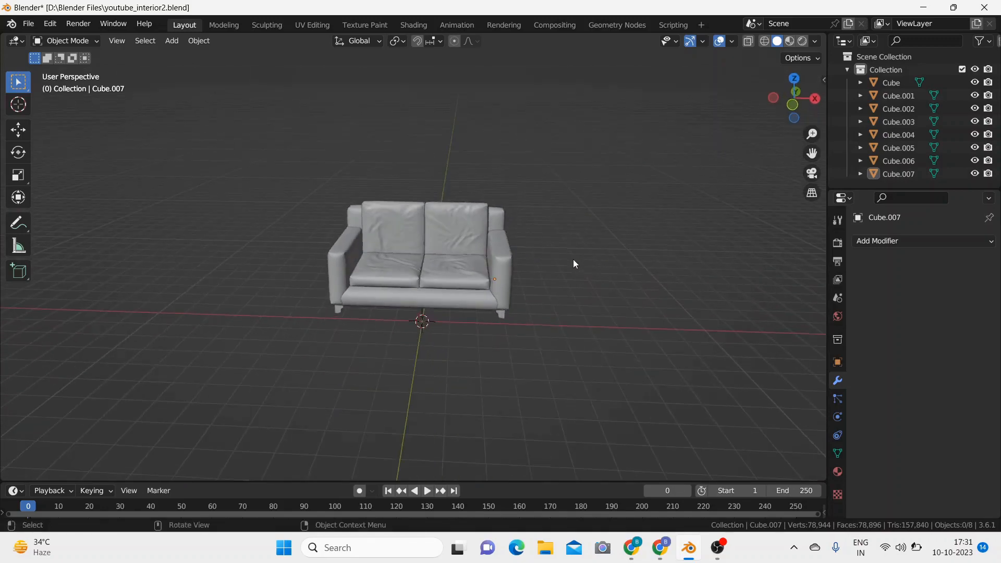
# Step: Add a 2 m cube mesh and raise it about 3.54 m along the Z axis
pyautogui.hotkey('shift', 'a')
pyautogui.moveTo(574, 260)
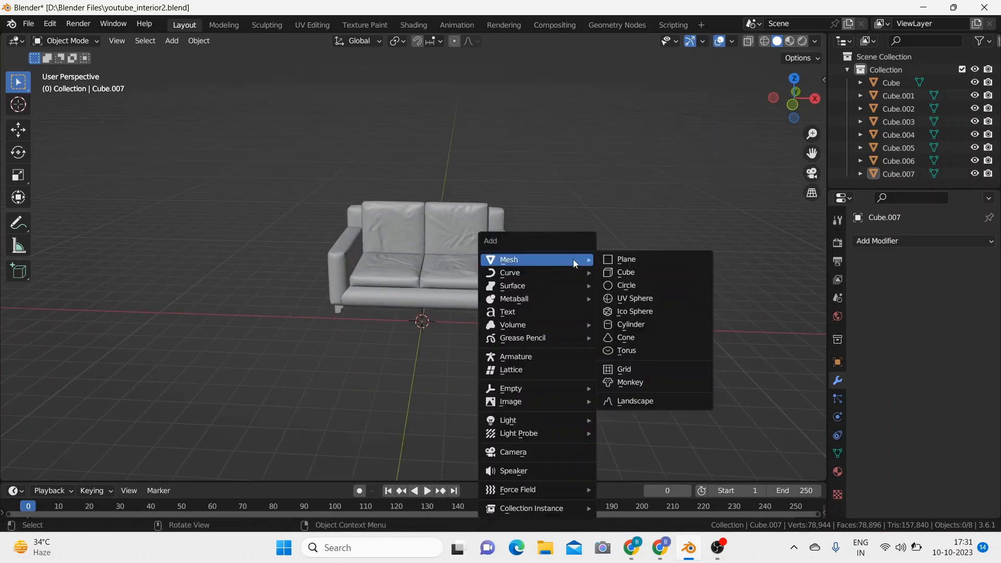
pyautogui.click(631, 270)
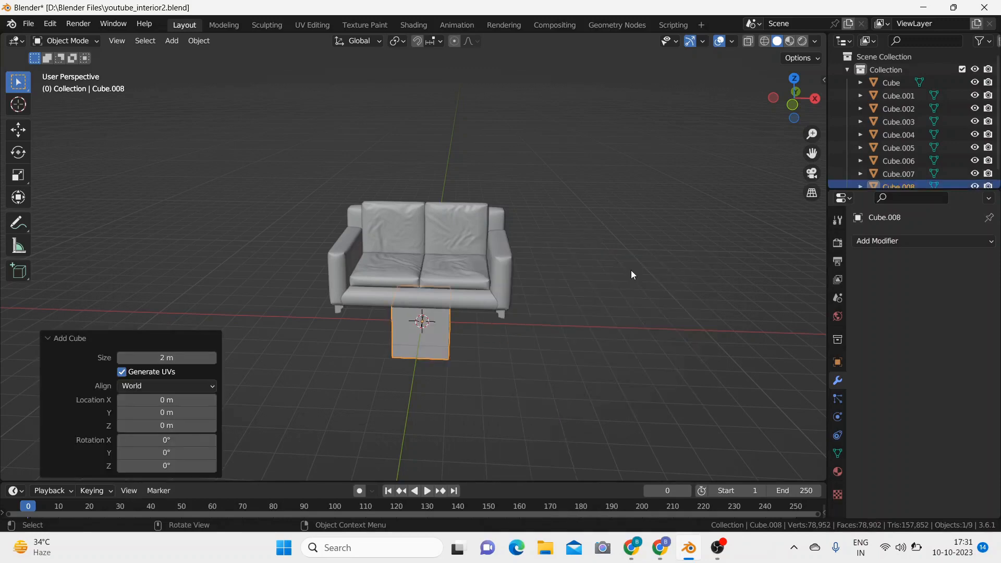
pyautogui.press('g')
pyautogui.press('z')
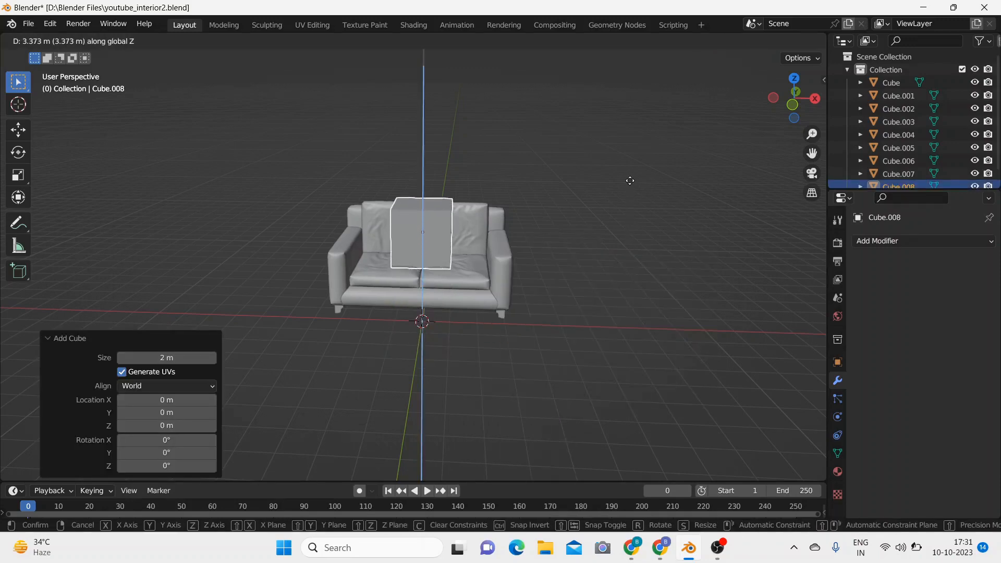
pyautogui.click(630, 181)
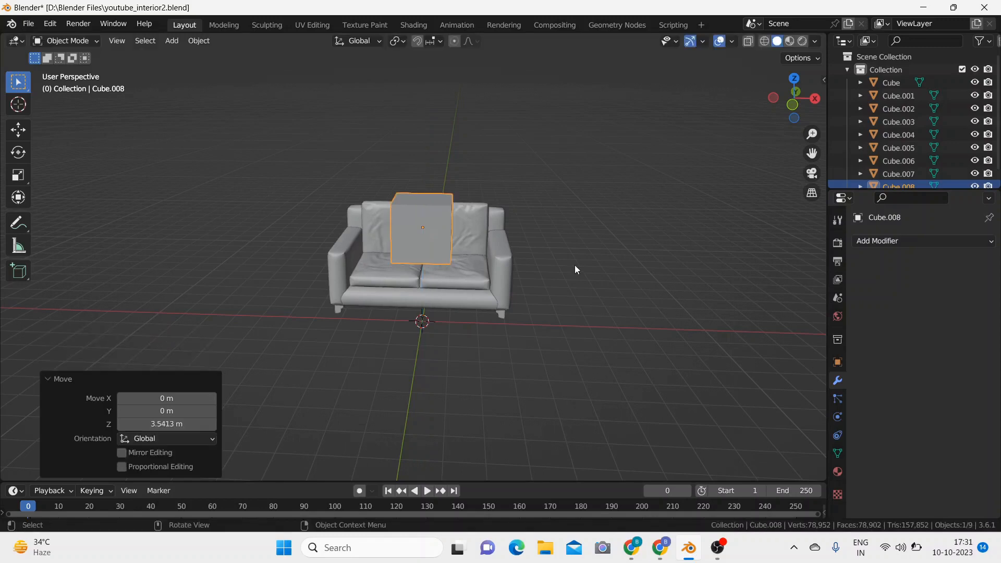
# Step: Flatten the new cube into a thin slab by scaling it to about 0.063 on the Z axis
pyautogui.press('s')
pyautogui.press('z')
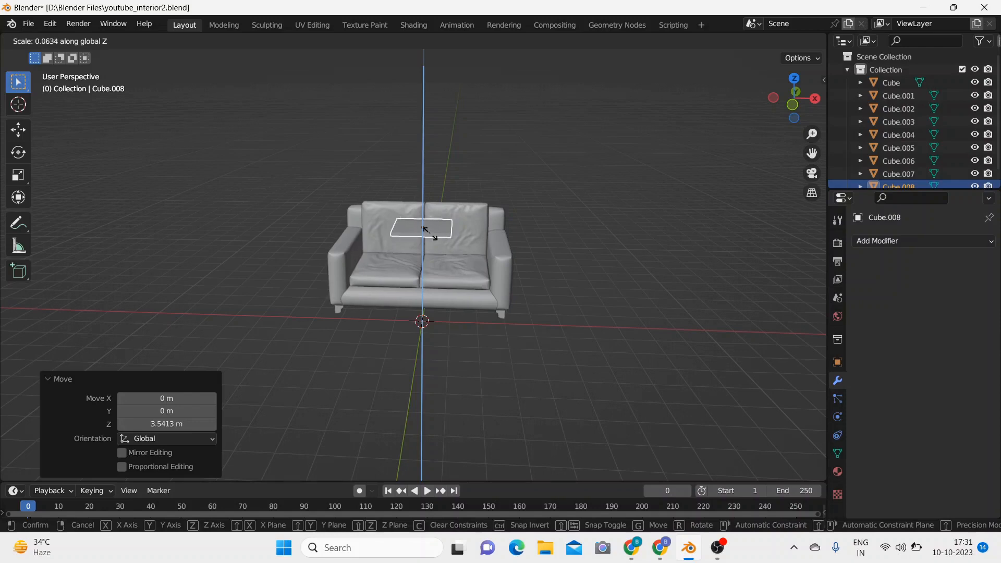
pyautogui.click(430, 232)
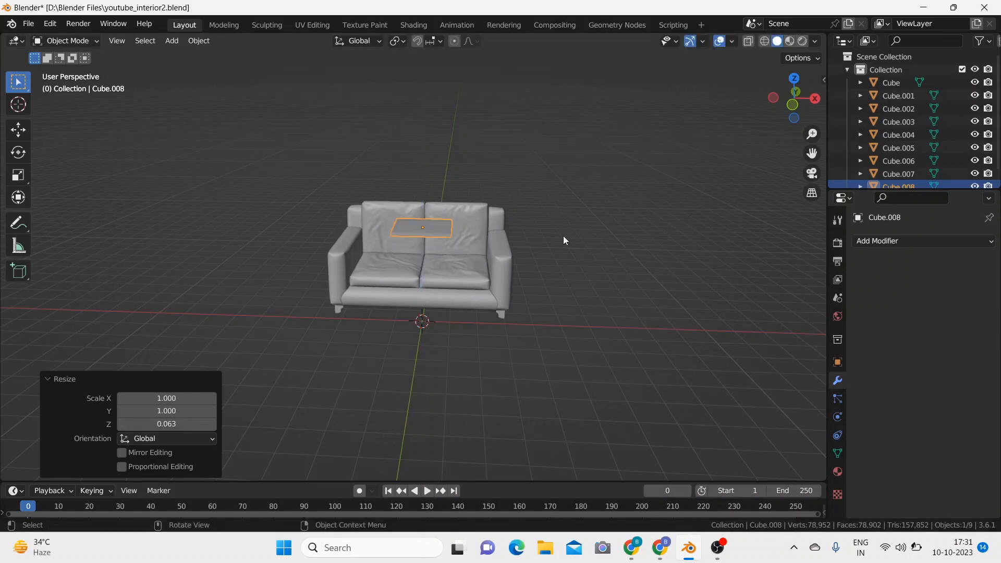
# Step: Lower the slab about 0.92 m to just above the seat cushions and move it about -0.69 m along the Y axis
pyautogui.moveTo(571, 265); pyautogui.dragTo(571, 241, button='middle')
pyautogui.scroll(6, 574, 246)
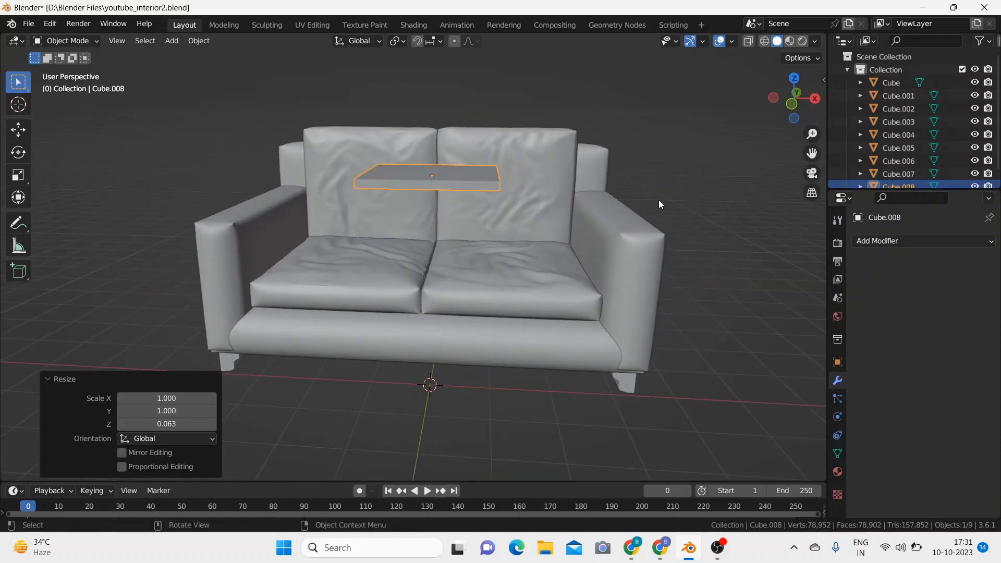
pyautogui.press('g')
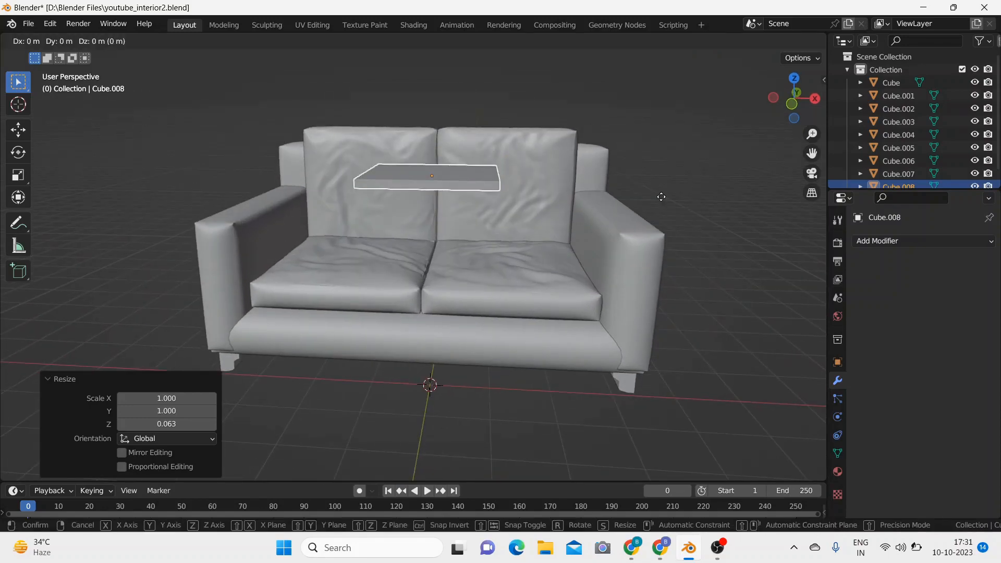
pyautogui.press('z')
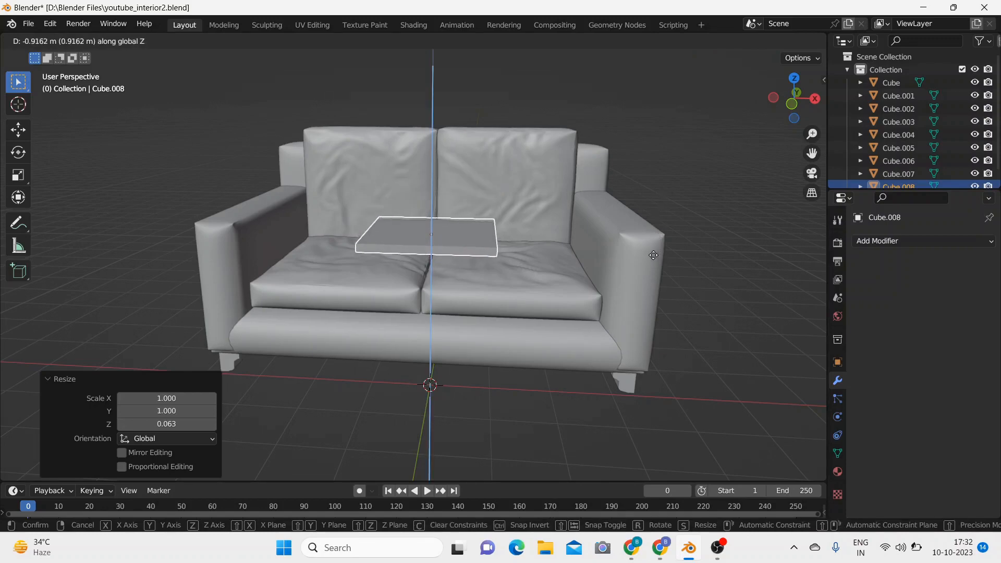
pyautogui.click(504, 244)
pyautogui.press('Tab')
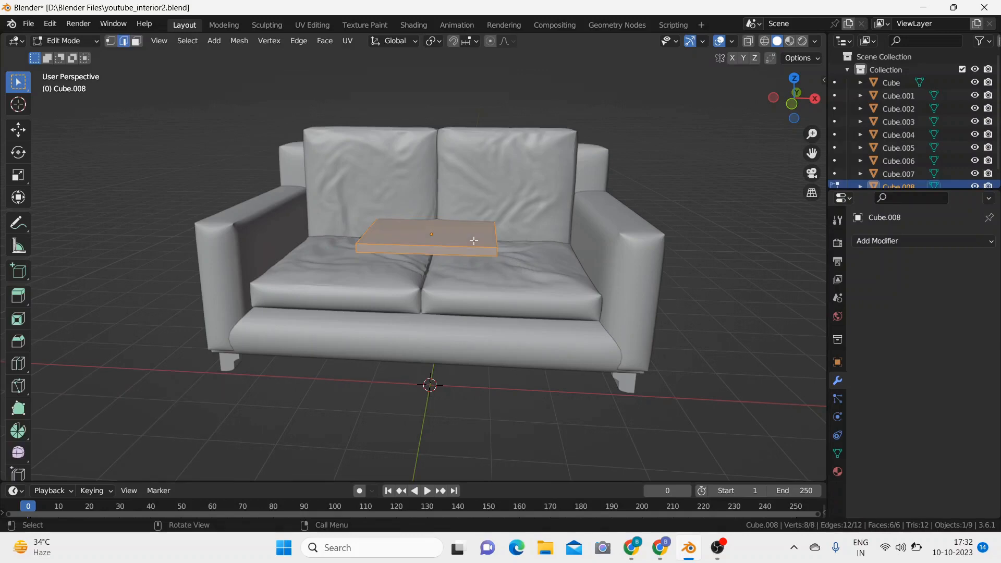
pyautogui.press('Tab')
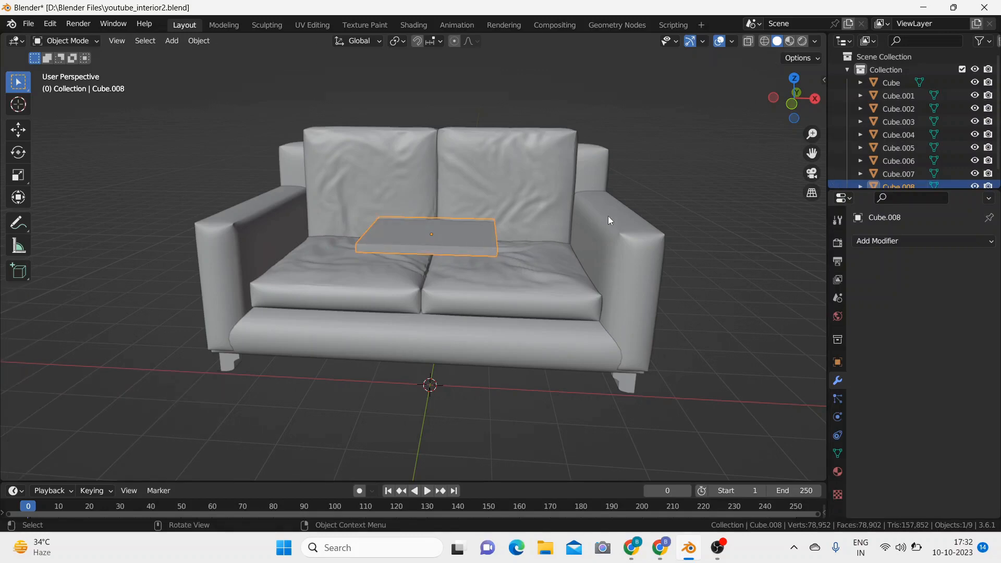
pyautogui.press('g')
pyautogui.press('y')
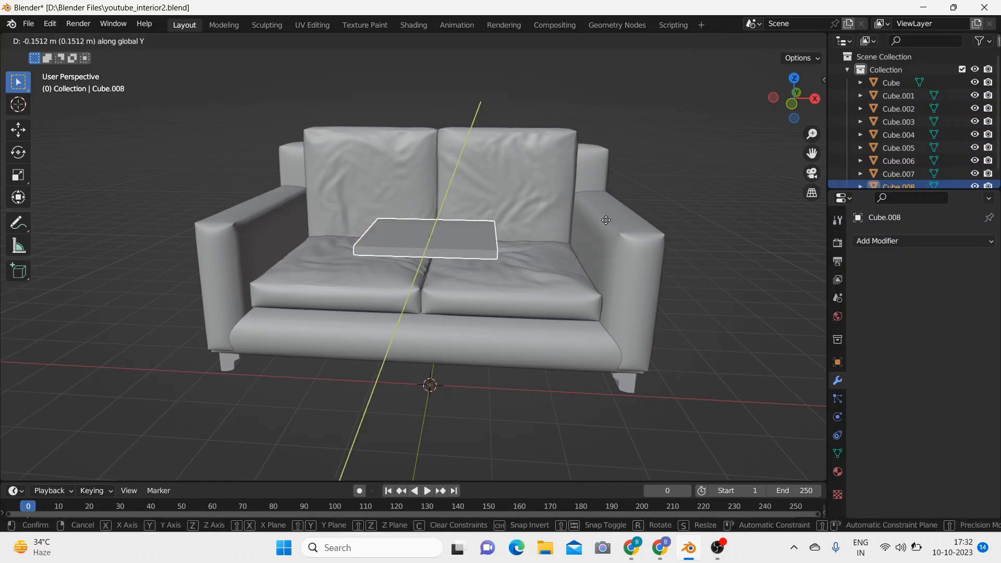
pyautogui.click(602, 231)
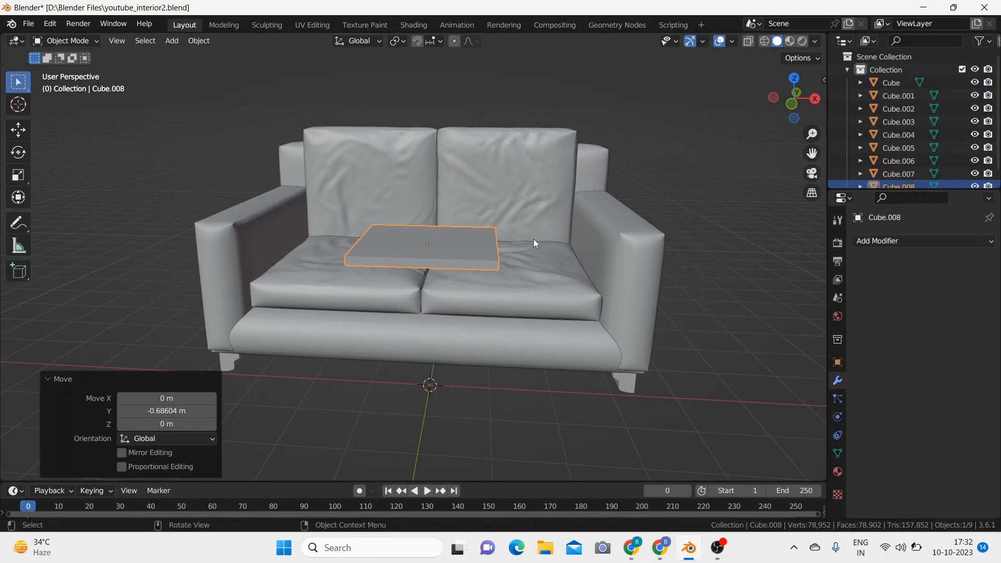
# Step: Cut the slab in Edit Mode with 15 evenly spaced edge loops running along the X axis
pyautogui.press('Tab')
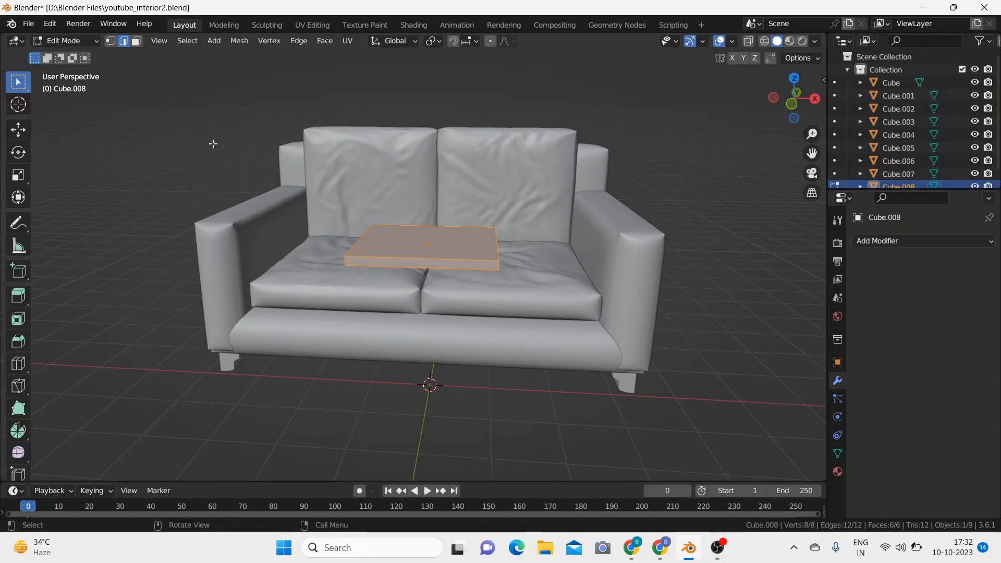
pyautogui.hotkey('ctrl', 'r')
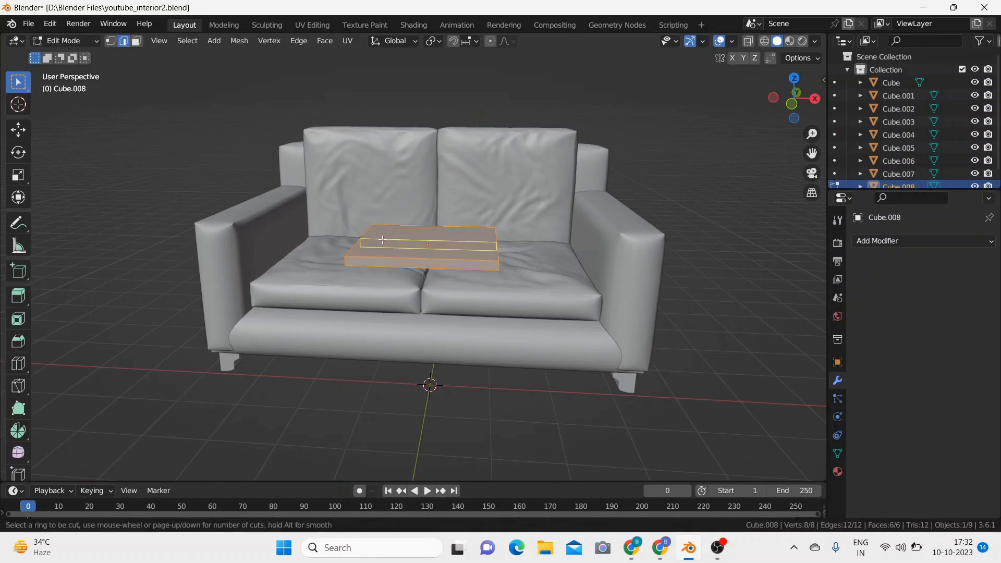
pyautogui.click(382, 239)
pyautogui.rightClick(382, 239)
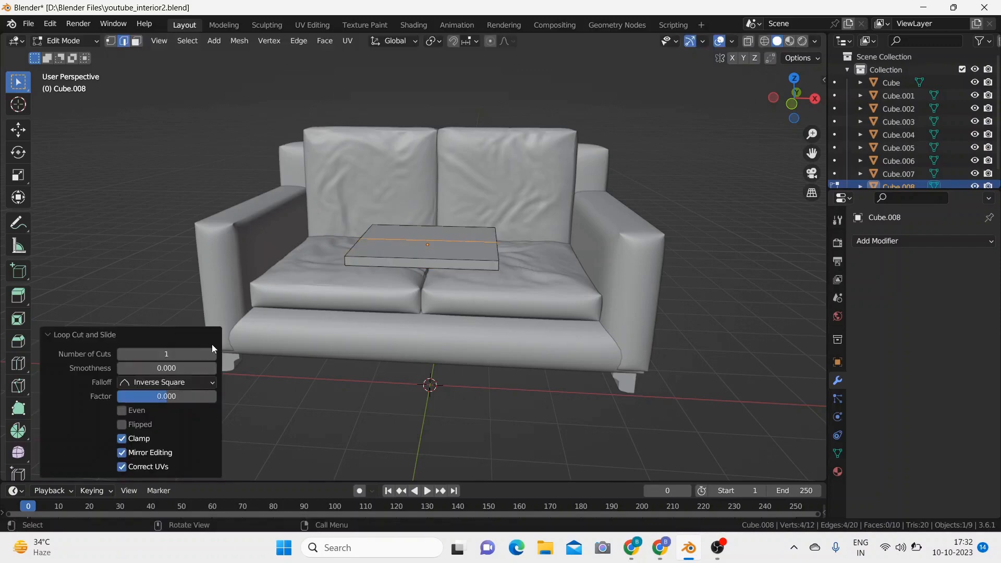
pyautogui.click(187, 351)
pyautogui.write('10')
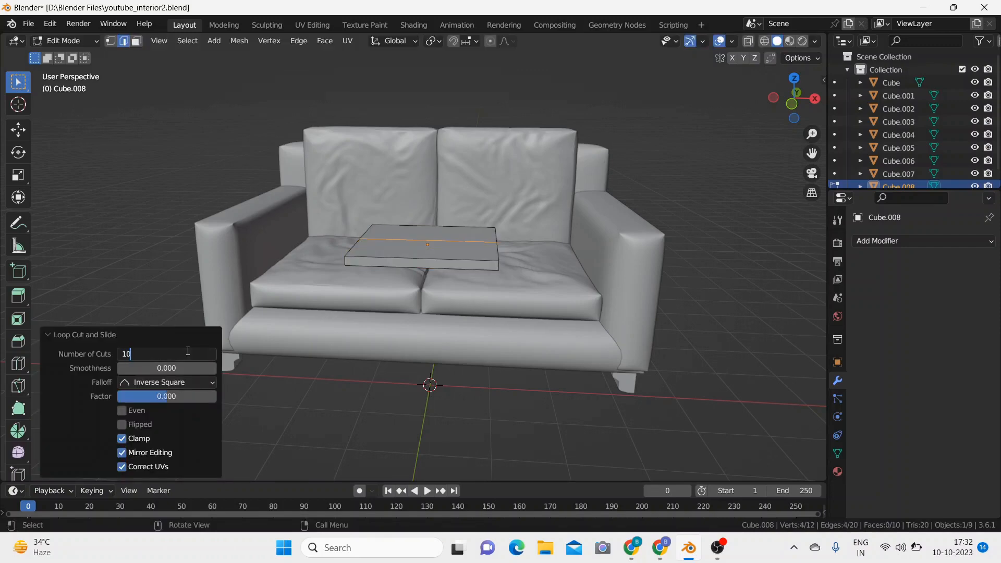
pyautogui.press('BackSpace')
pyautogui.press('BackSpace')
pyautogui.write('20')
pyautogui.press('Return')
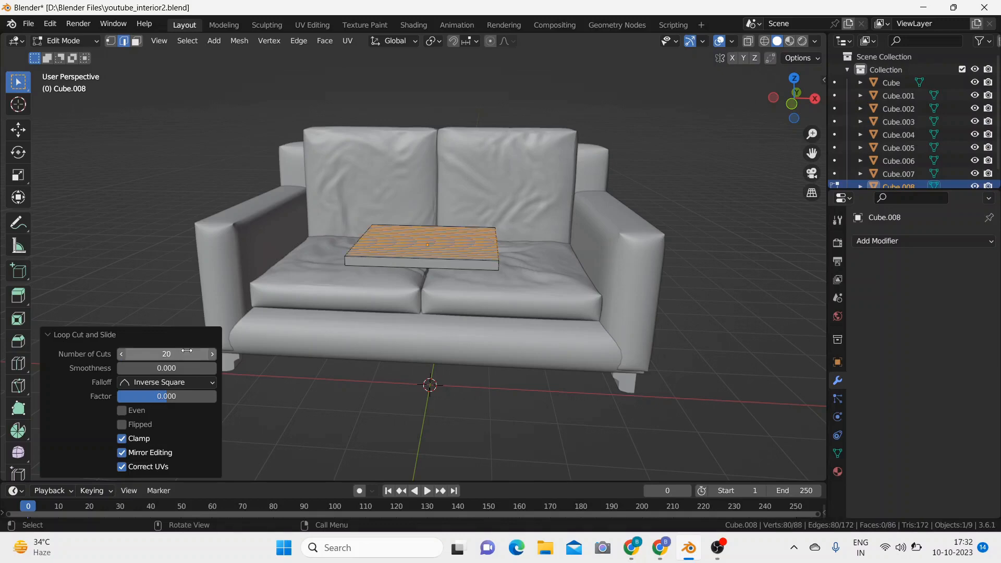
pyautogui.click(186, 352)
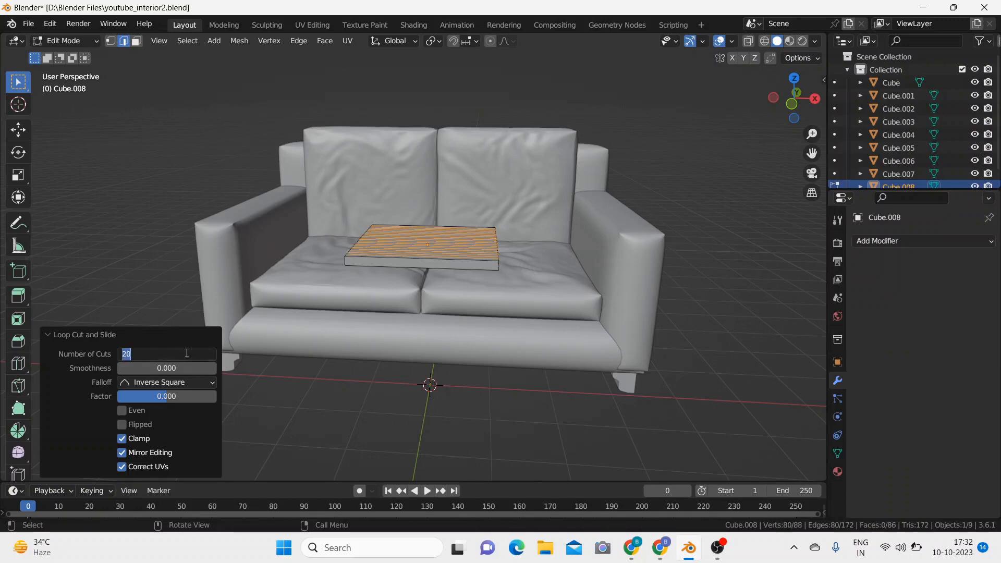
pyautogui.write('15')
pyautogui.press('Return')
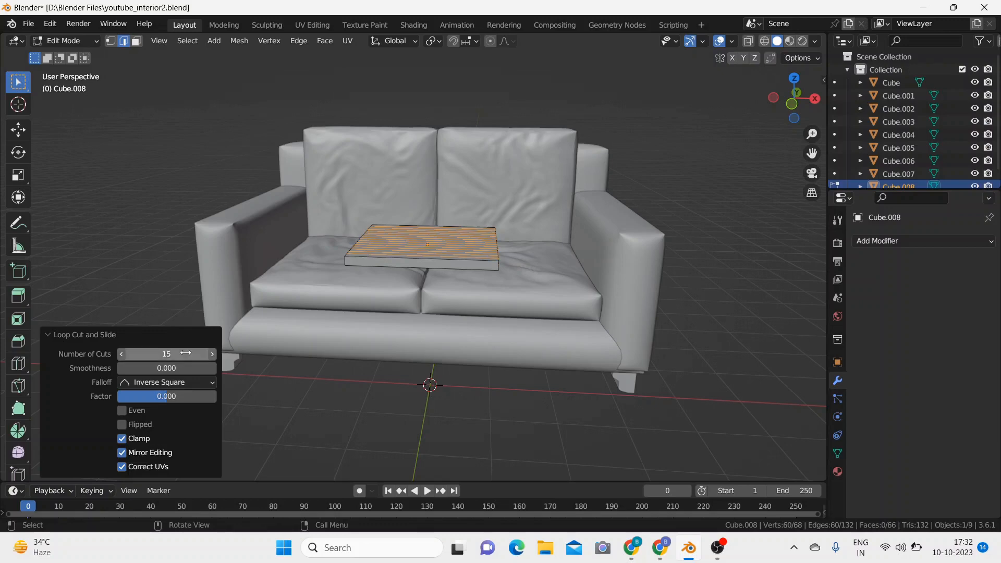
pyautogui.click(312, 394)
# Step: Add 15 crossing loop cuts running along the Y axis to form a grid on the slab, and clear the selection
pyautogui.press('ctrl')
pyautogui.hotkey('ctrl', 'r')
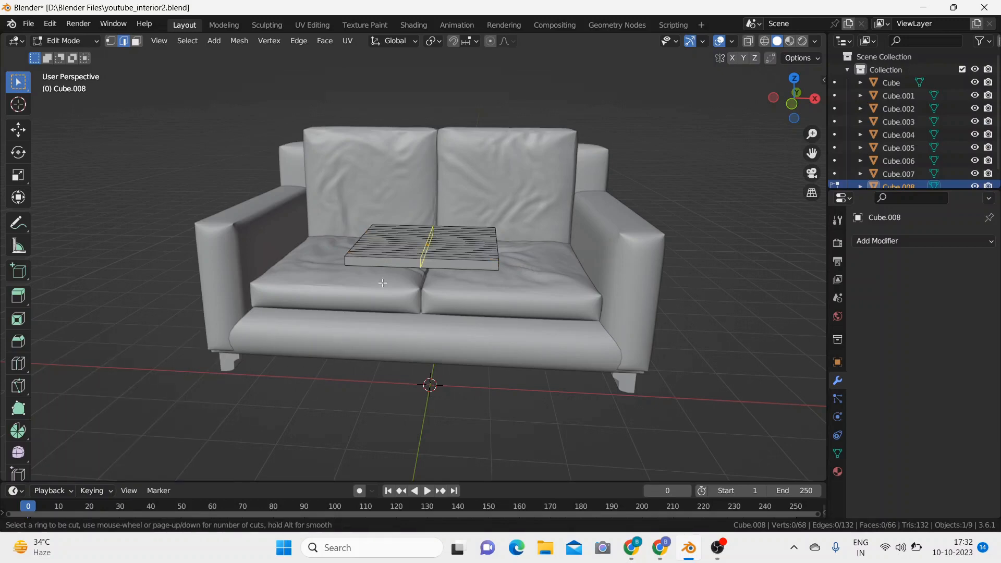
pyautogui.click(391, 275)
pyautogui.rightClick(391, 275)
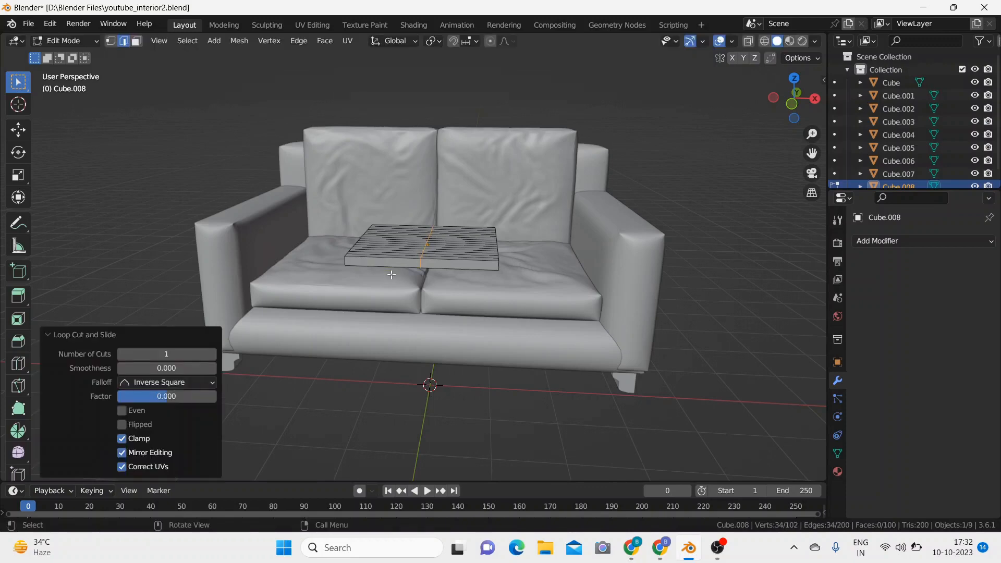
pyautogui.click(192, 353)
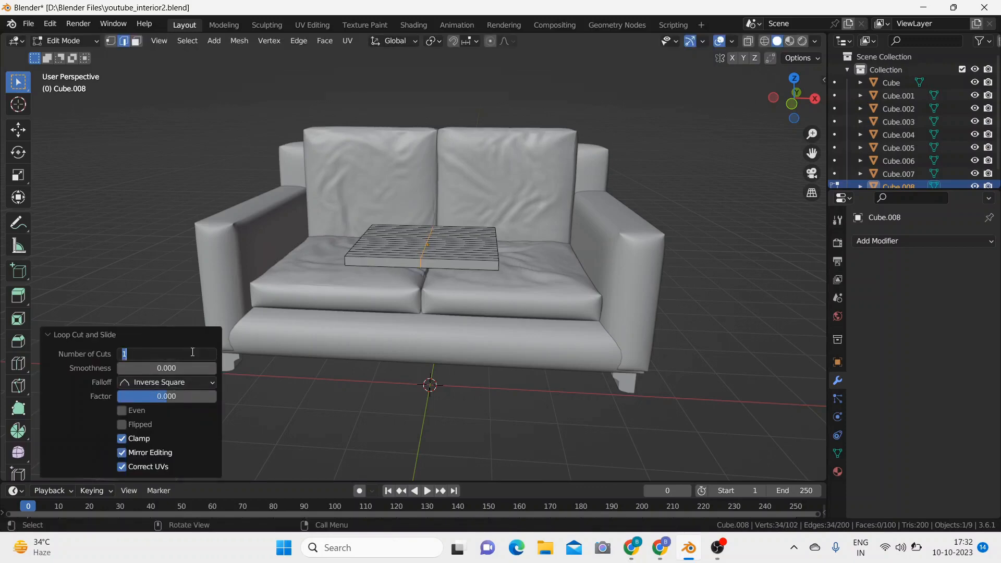
pyautogui.write('15')
pyautogui.press('Return')
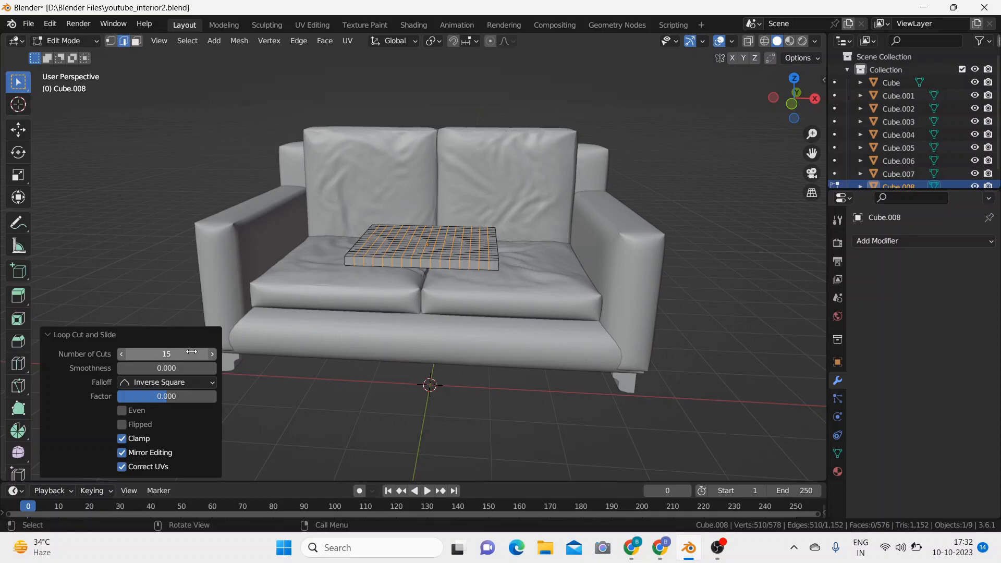
pyautogui.click(255, 384)
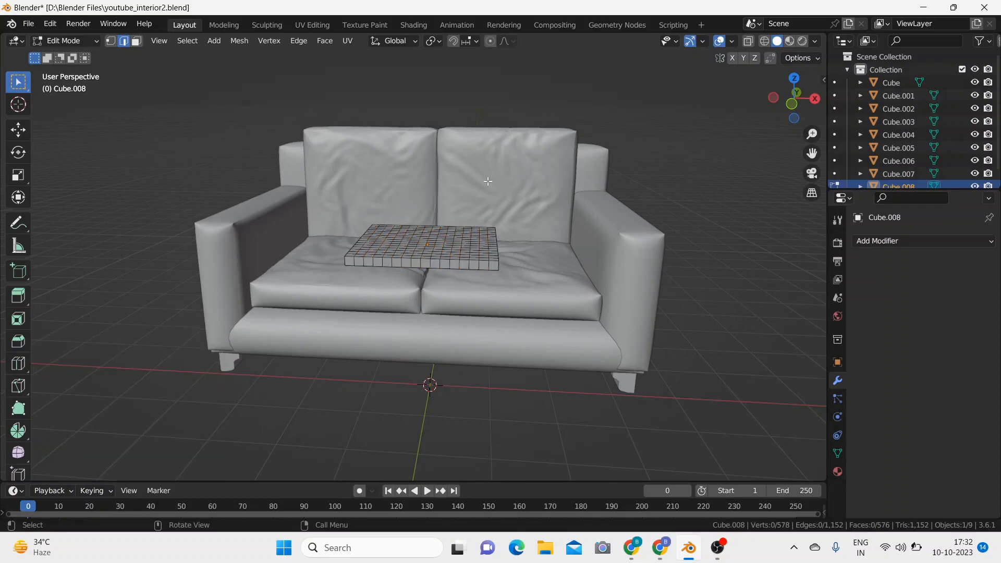
# Step: Switch to face selection, try selecting single faces on the slab's top, and return to Object Mode with the faces deselected
pyautogui.moveTo(487, 181); pyautogui.dragTo(423, 253, button='middle')
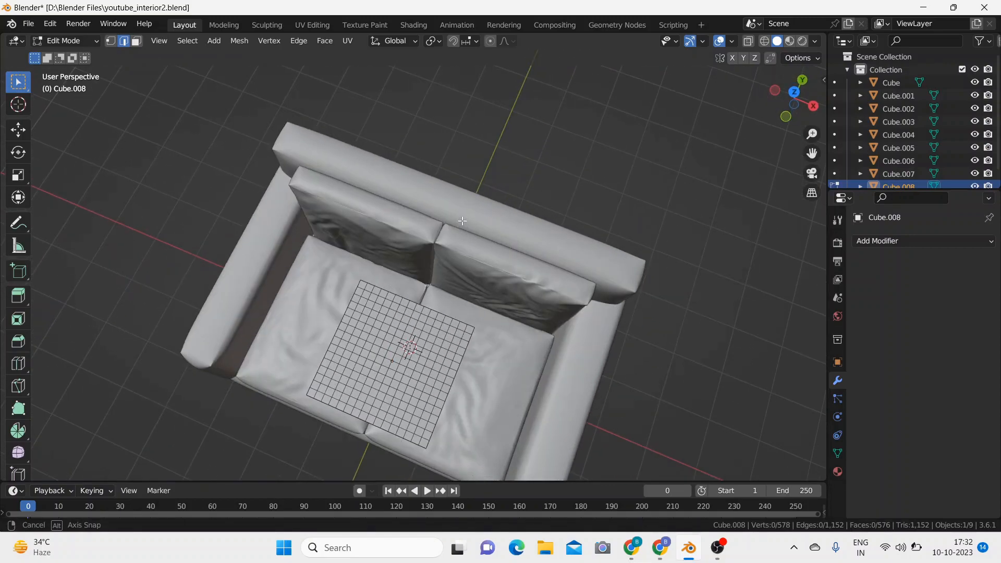
pyautogui.click(373, 342)
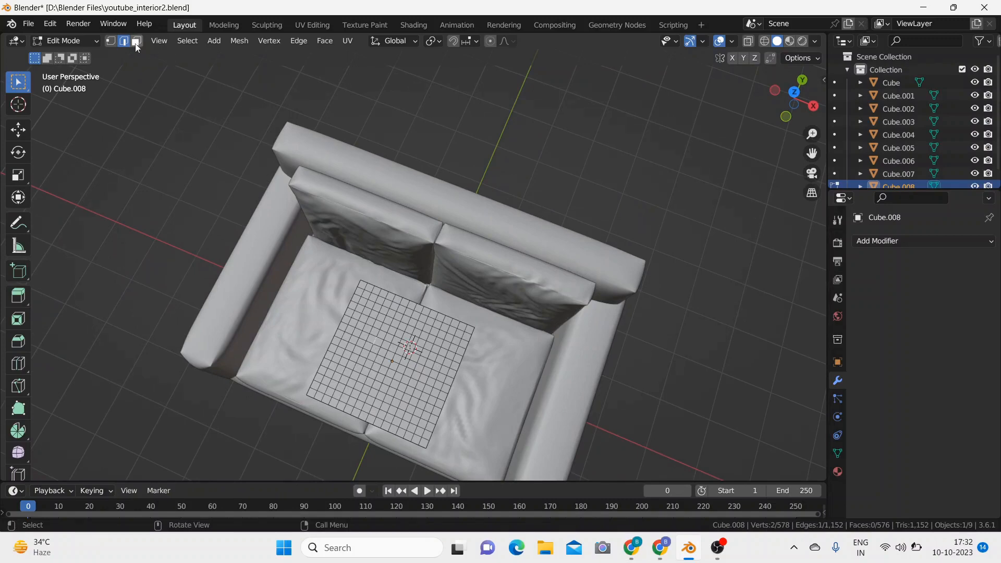
pyautogui.click(136, 43)
pyautogui.click(350, 330)
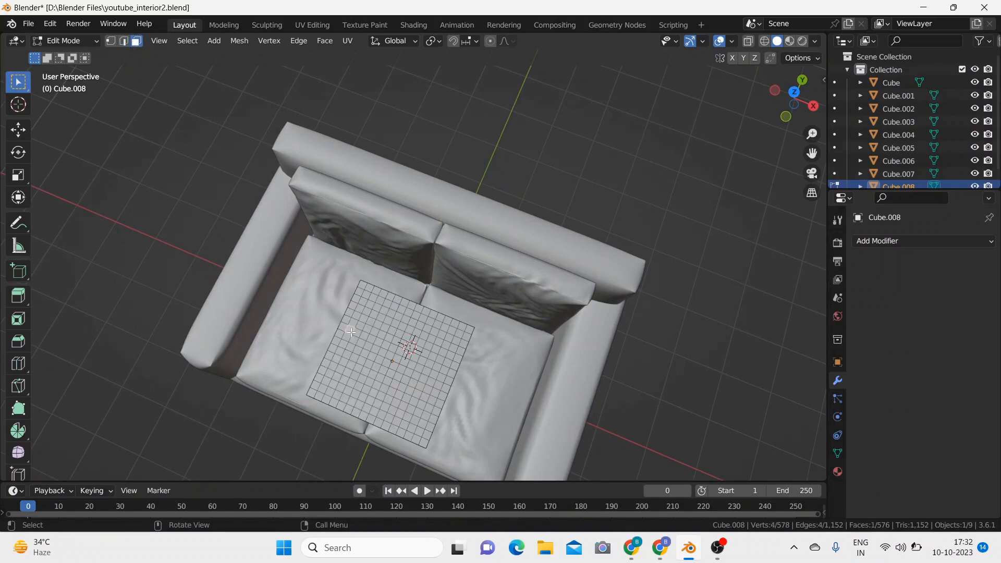
pyautogui.click(396, 325)
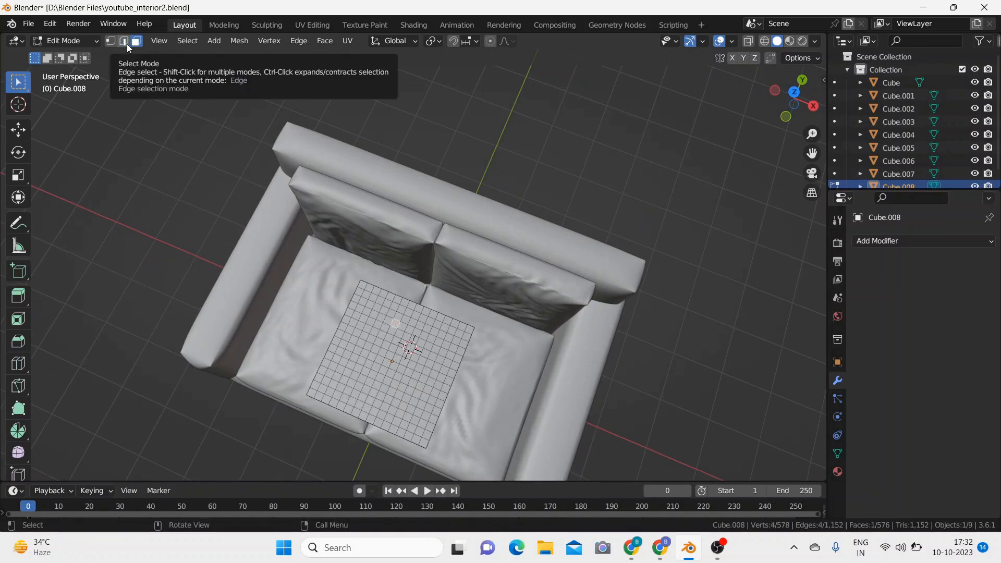
pyautogui.click(688, 337)
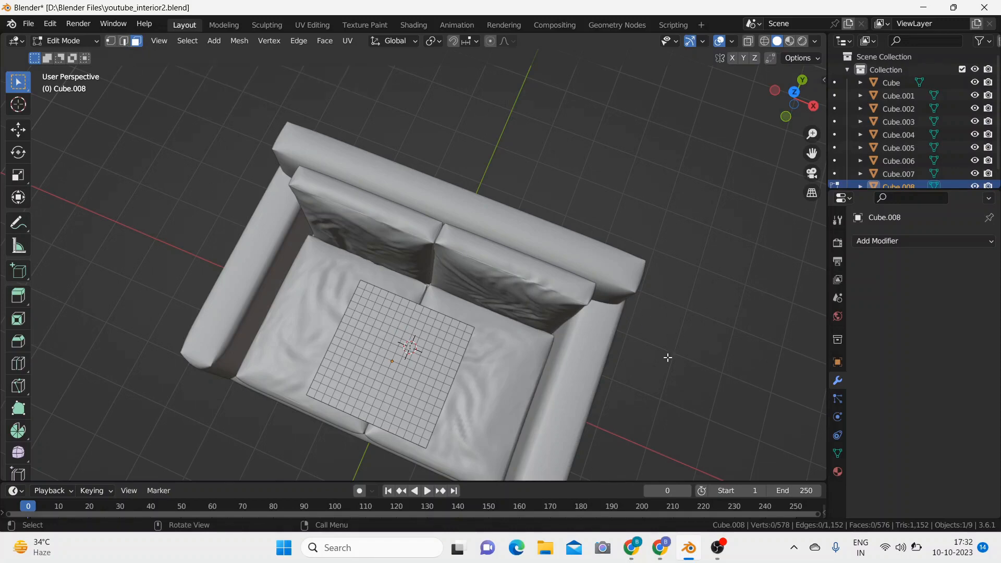
pyautogui.moveTo(668, 358); pyautogui.dragTo(675, 260, button='middle')
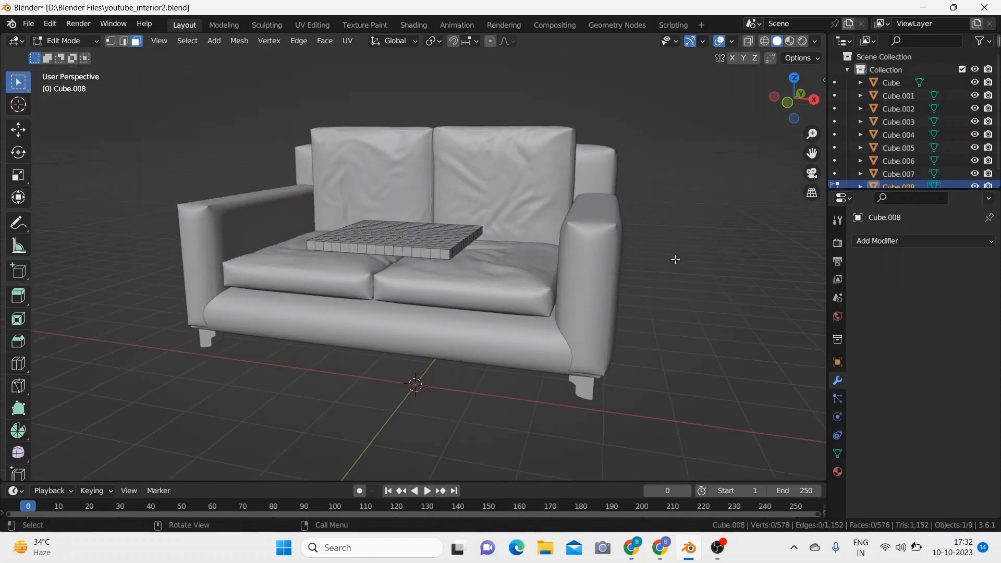
pyautogui.press('Tab')
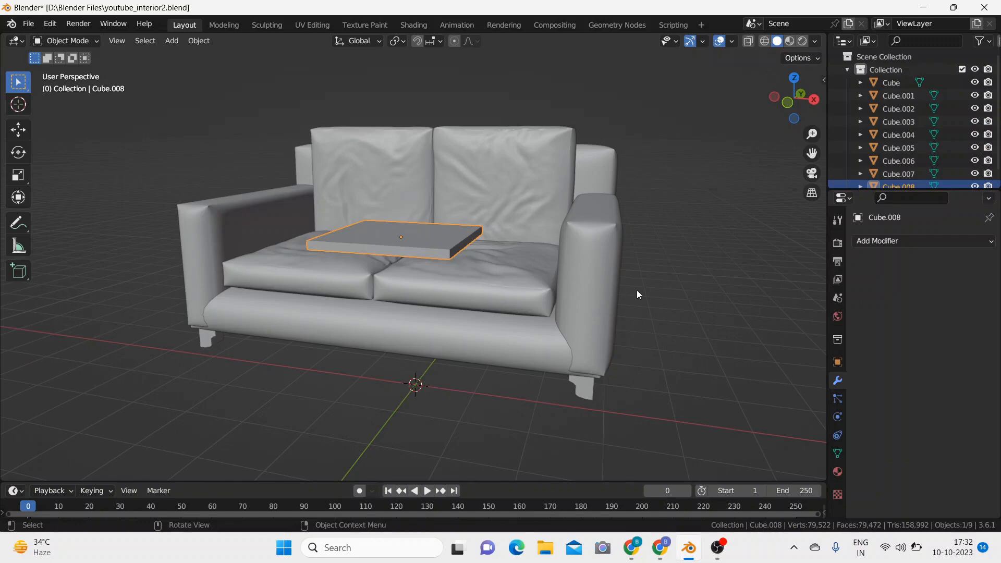
# Step: Add a Bevel modifier to the slab with an amount of 0.04 m and 3 segments
pyautogui.moveTo(660, 323); pyautogui.dragTo(759, 328, button='middle')
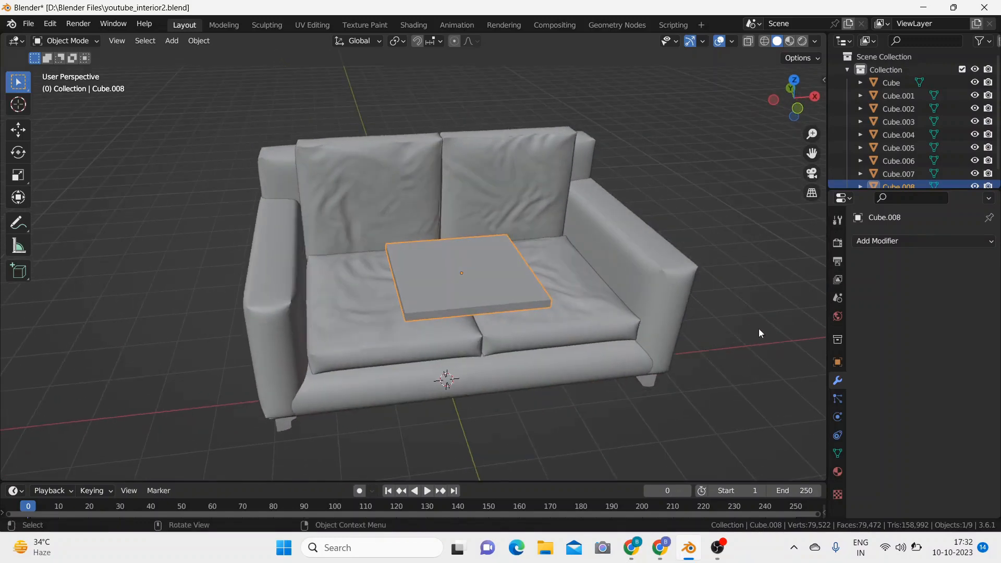
pyautogui.click(893, 243)
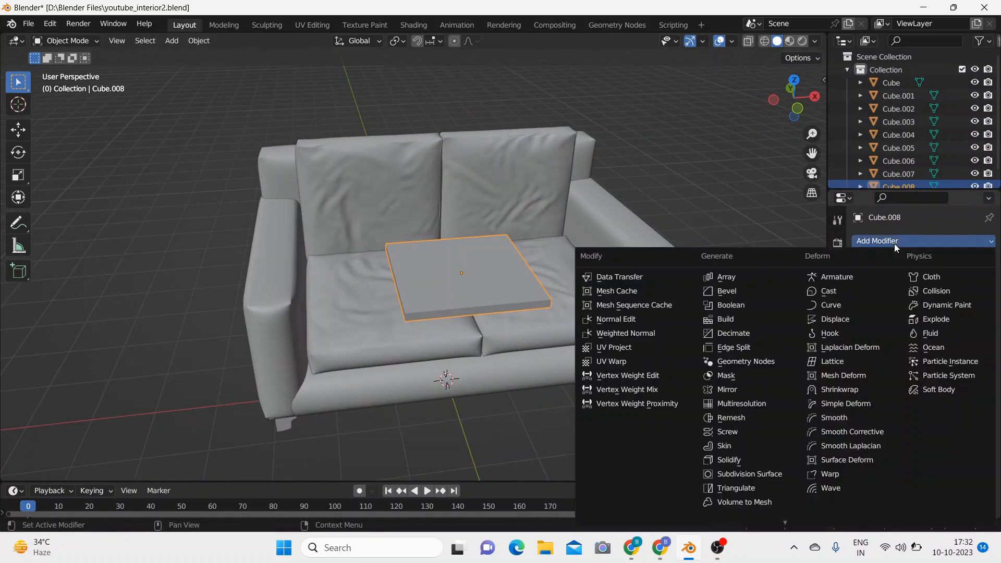
pyautogui.click(757, 294)
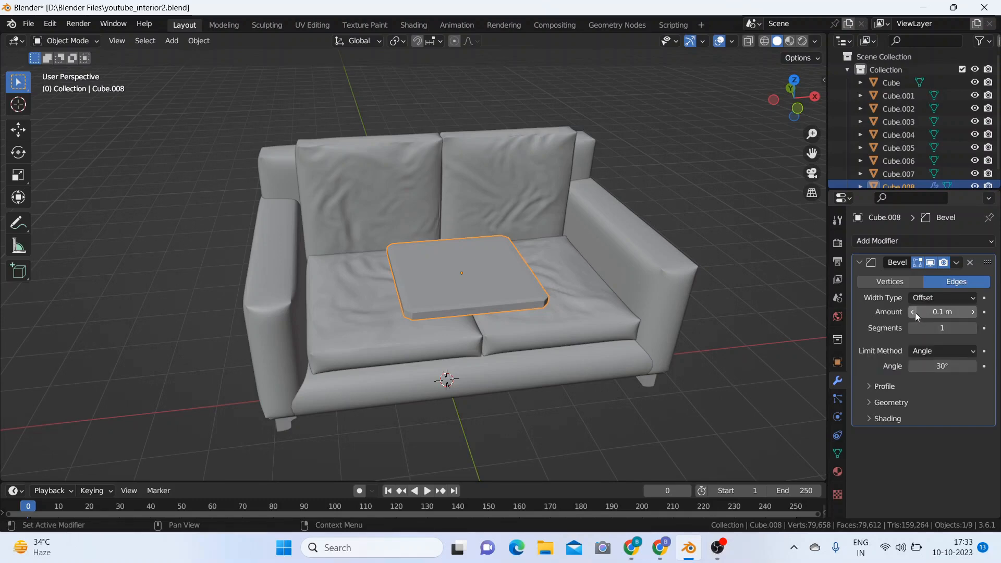
pyautogui.click(913, 312)
pyautogui.click(914, 312)
pyautogui.click(913, 312)
pyautogui.click(914, 312)
pyautogui.click(913, 312)
pyautogui.click(913, 312)
pyautogui.click(913, 312)
pyautogui.click(973, 312)
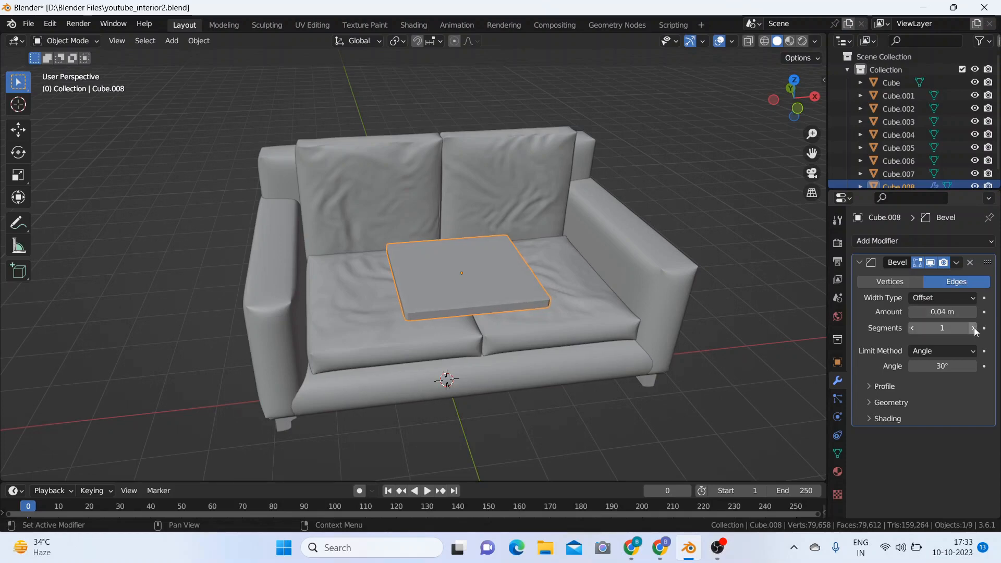
pyautogui.click(973, 328)
pyautogui.click(973, 327)
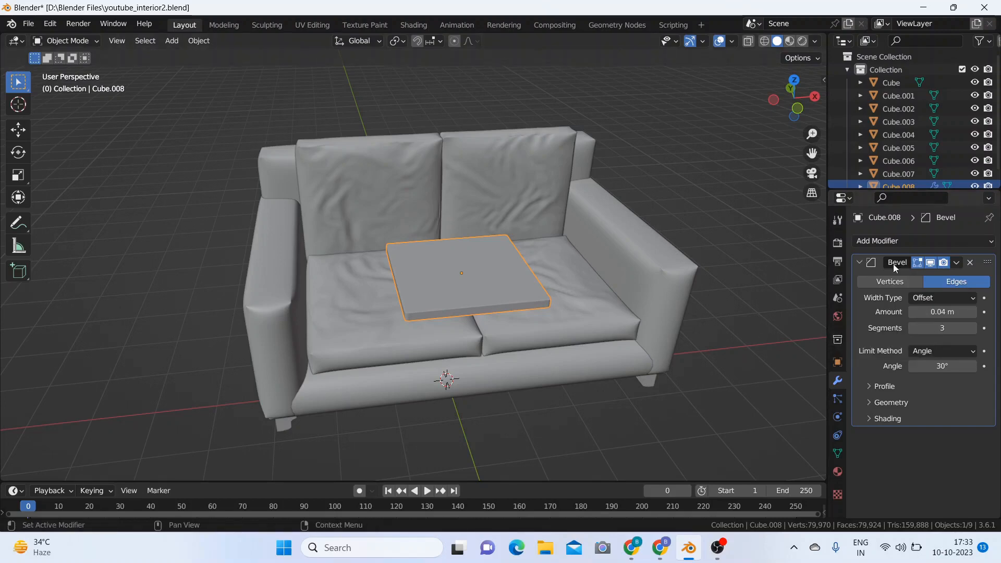
# Step: Add a Subdivision Surface modifier to the slab with the viewport level set to 2
pyautogui.click(932, 242)
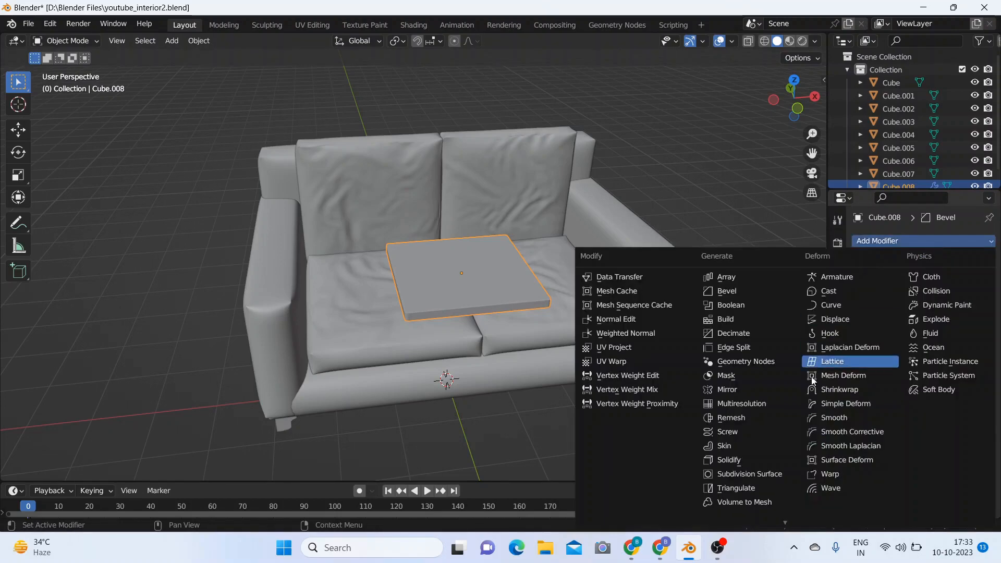
pyautogui.click(759, 473)
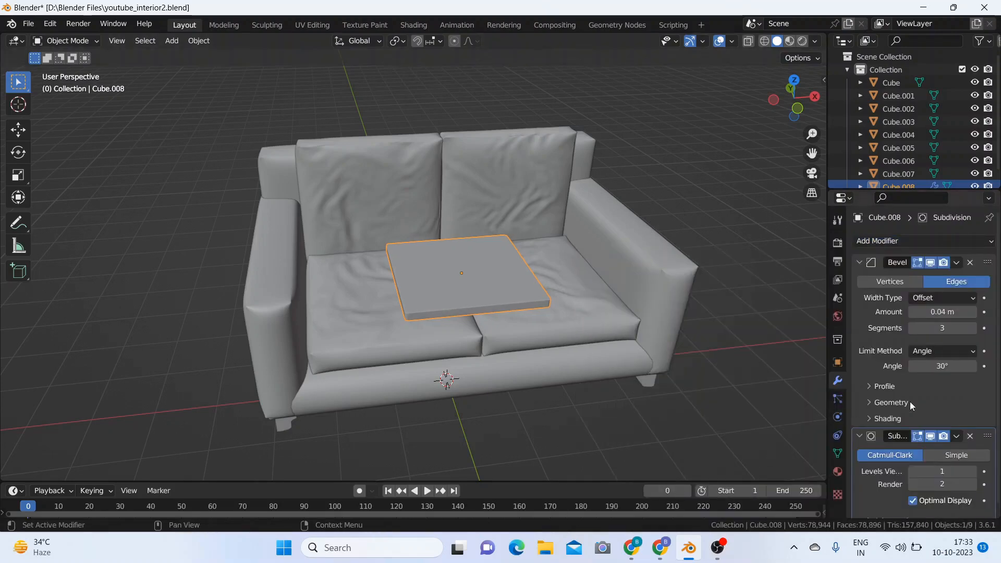
pyautogui.scroll(-1, 910, 401)
pyautogui.click(971, 461)
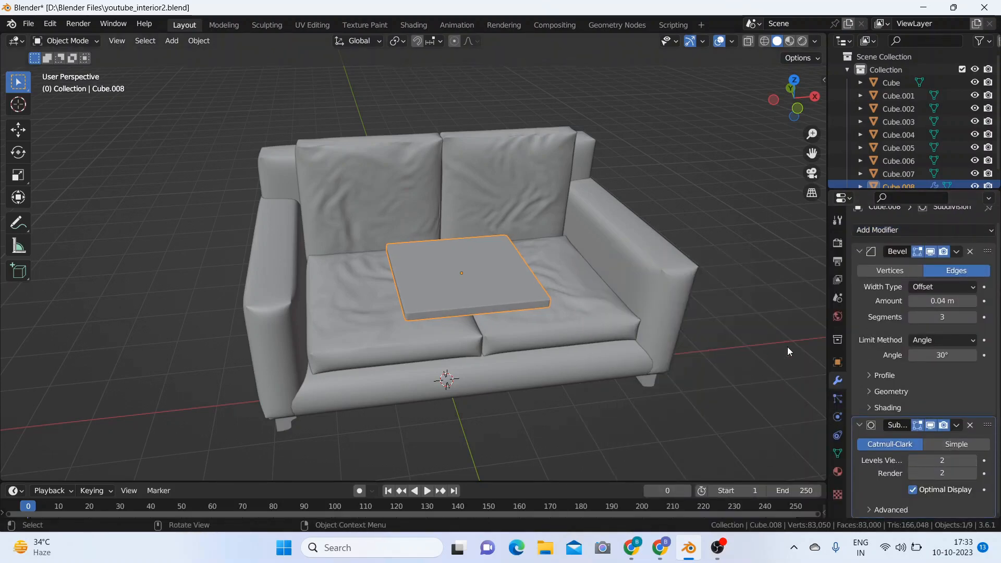
# Step: Give the slab cloth physics with pressure enabled at 5 and the gravity field weight set to 0
pyautogui.click(838, 417)
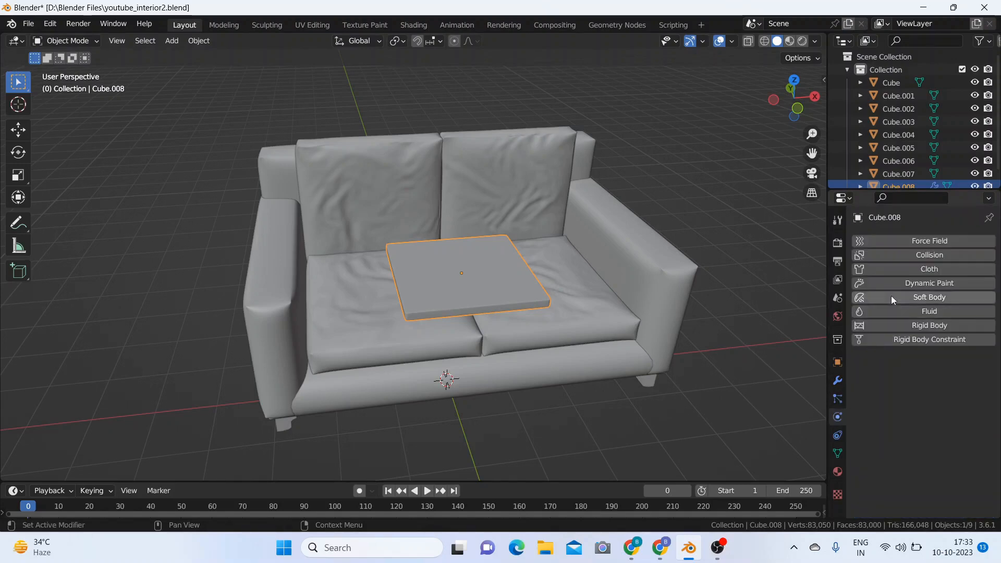
pyautogui.click(903, 271)
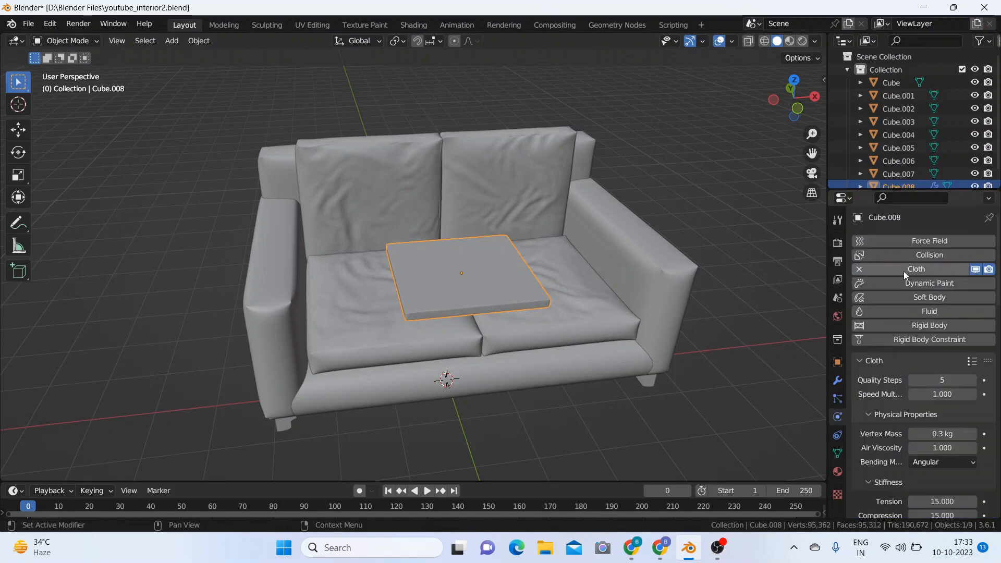
pyautogui.scroll(-10, 912, 358)
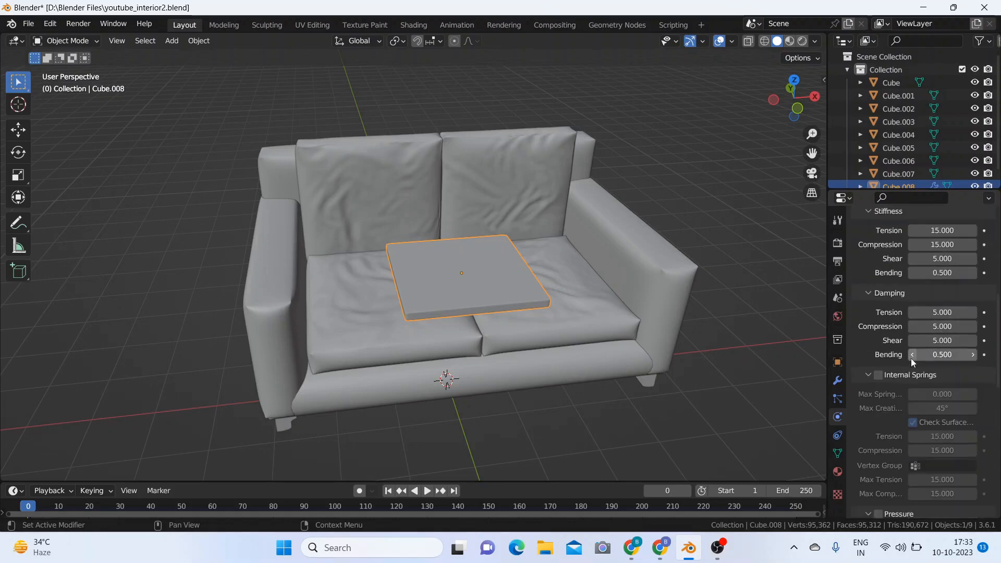
pyautogui.scroll(-8, 911, 358)
pyautogui.click(878, 347)
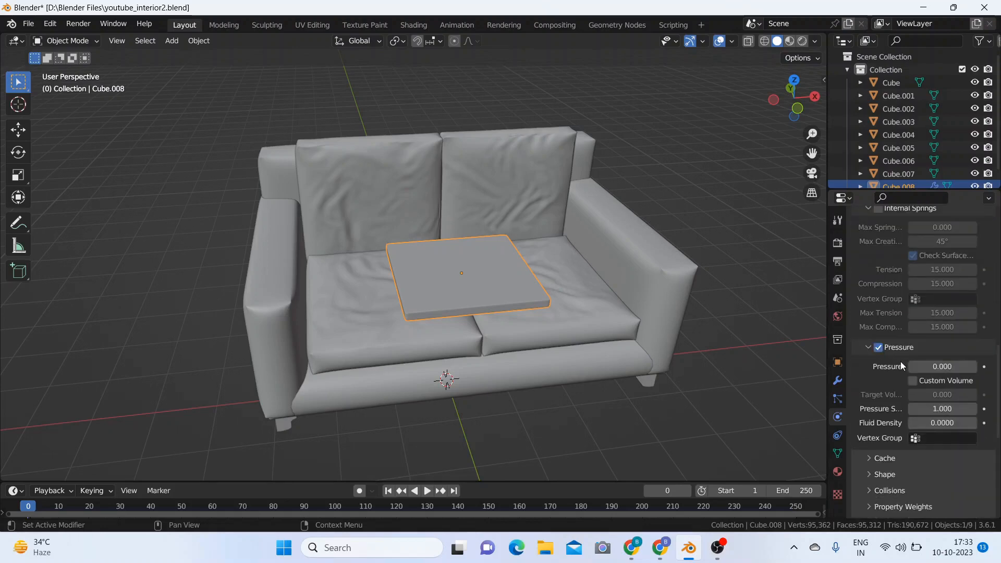
pyautogui.click(941, 369)
pyautogui.write('5')
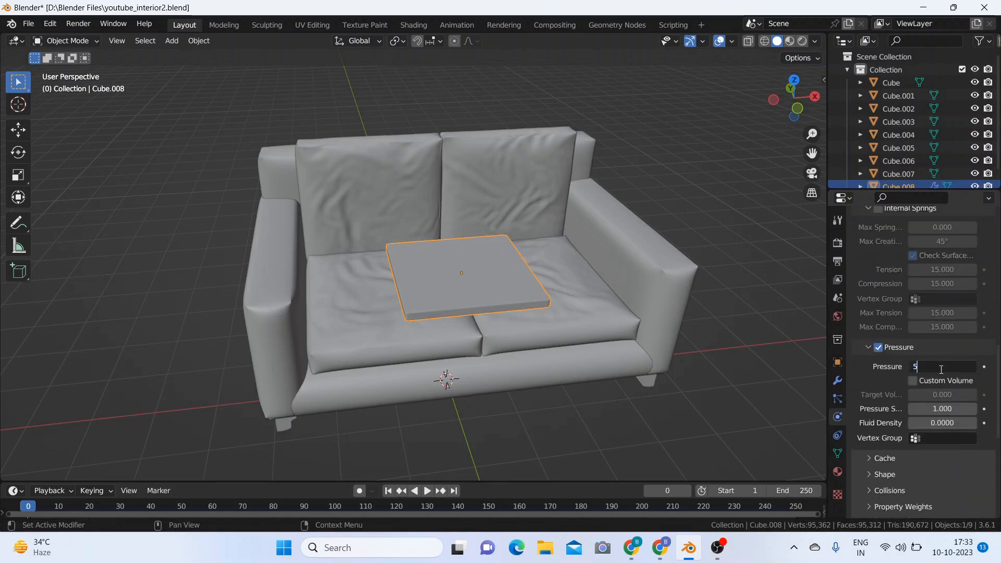
pyautogui.press('Return')
pyautogui.scroll(-5, 941, 369)
pyautogui.scroll(-4, 940, 369)
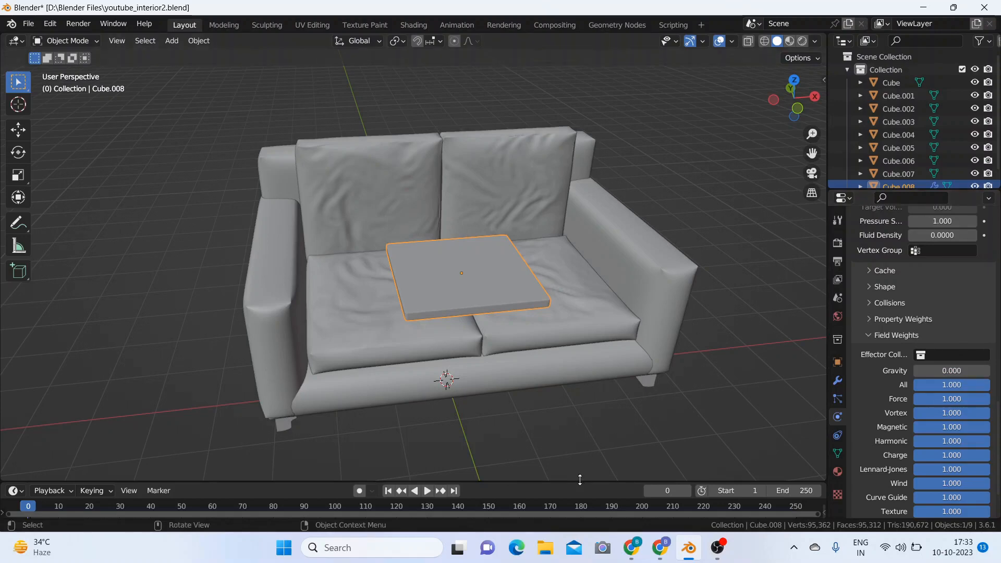
# Step: Enlarge the timeline and play the cloth simulation from frame 0, stopping it at about frame 14
pyautogui.moveTo(580, 479); pyautogui.dragTo(577, 293)
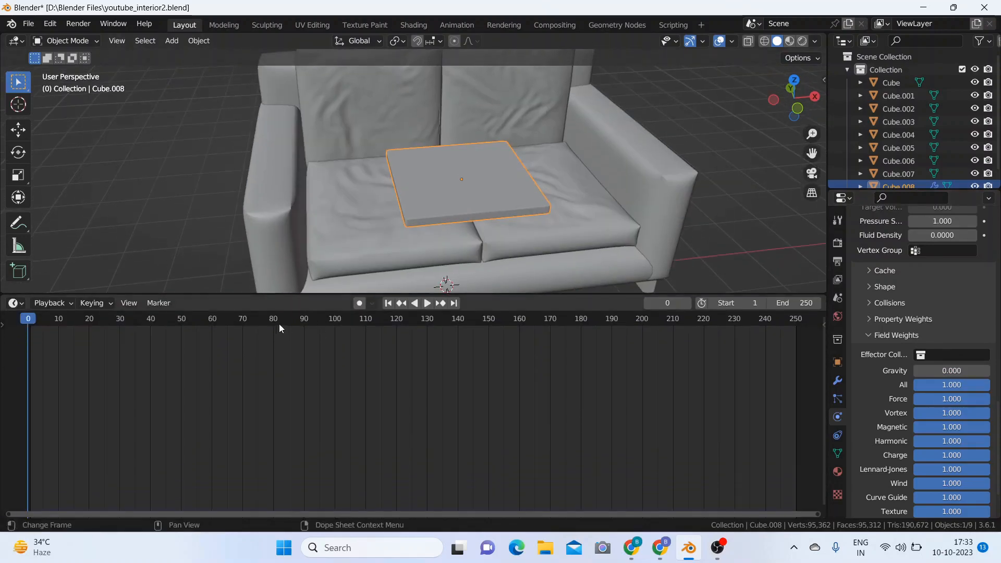
pyautogui.click(430, 301)
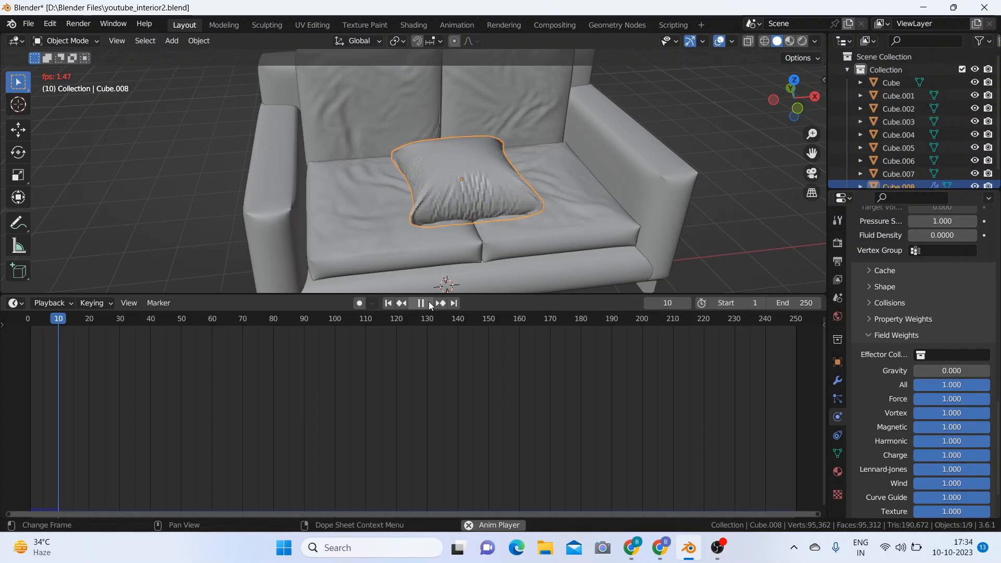
pyautogui.click(426, 304)
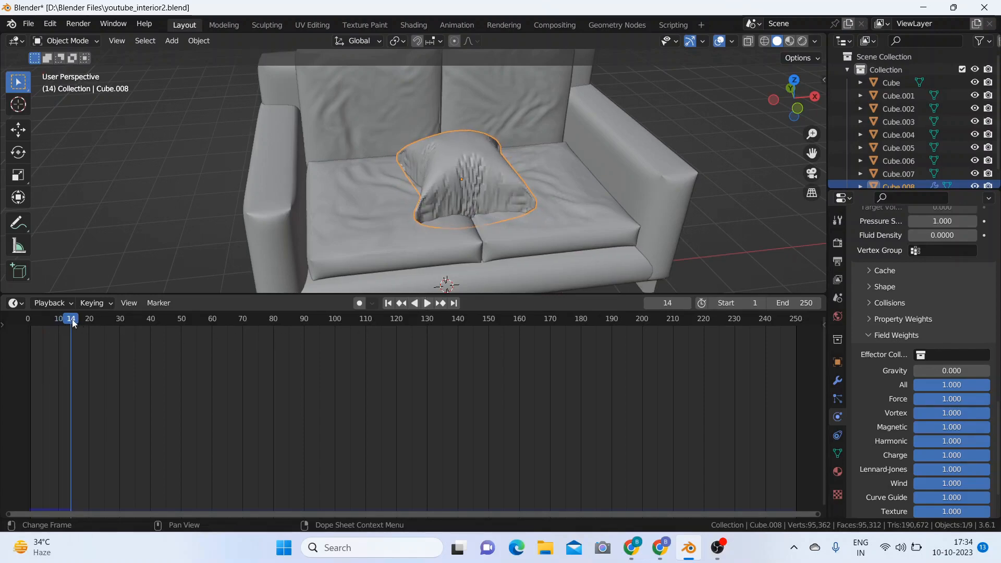
# Step: Move the current frame back to frame 8, comparing the inflated pillow's shape at frames 8 and 9
pyautogui.moveTo(73, 323); pyautogui.dragTo(57, 322)
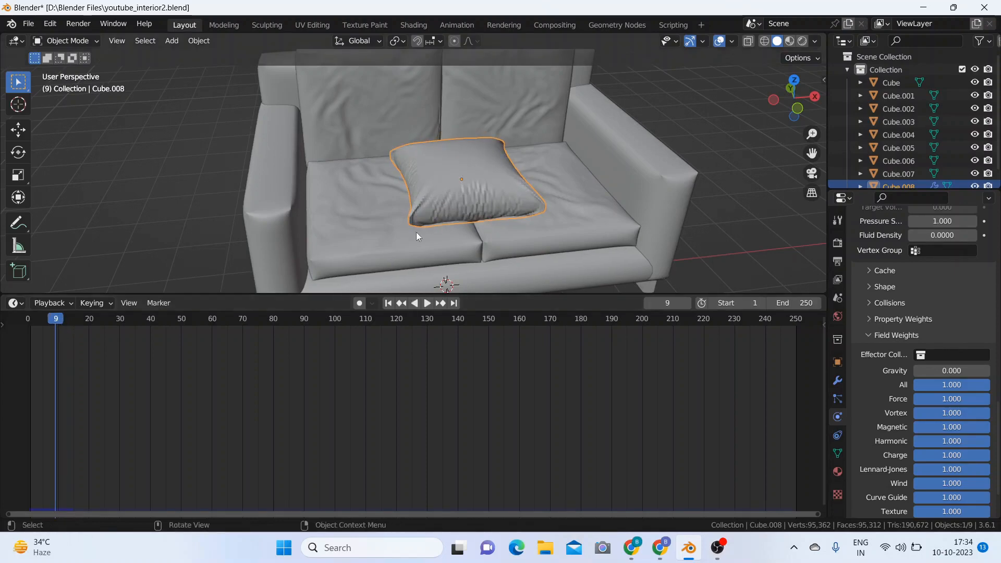
pyautogui.moveTo(416, 232); pyautogui.dragTo(483, 182, button='middle')
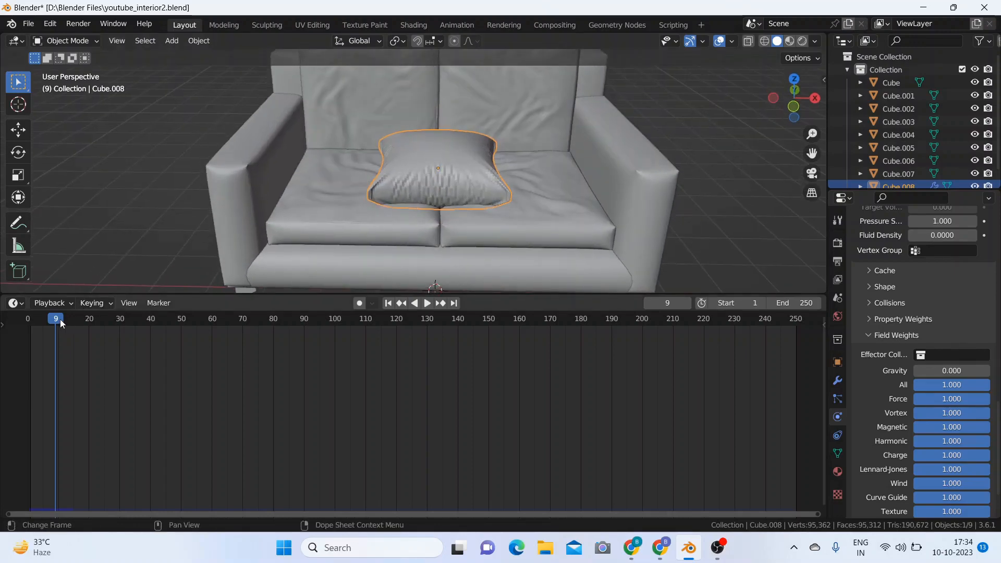
pyautogui.moveTo(58, 319); pyautogui.dragTo(52, 321)
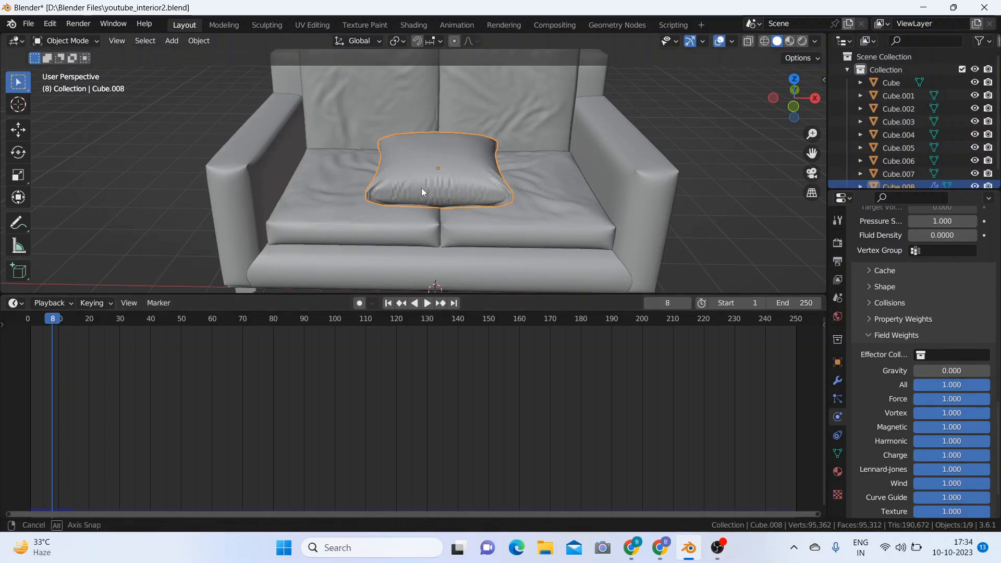
pyautogui.moveTo(421, 187)
pyautogui.mouseDown(button='middle')
pyautogui.moveTo(389, 229)
pyautogui.moveTo(418, 172)
pyautogui.mouseUp(button='middle')
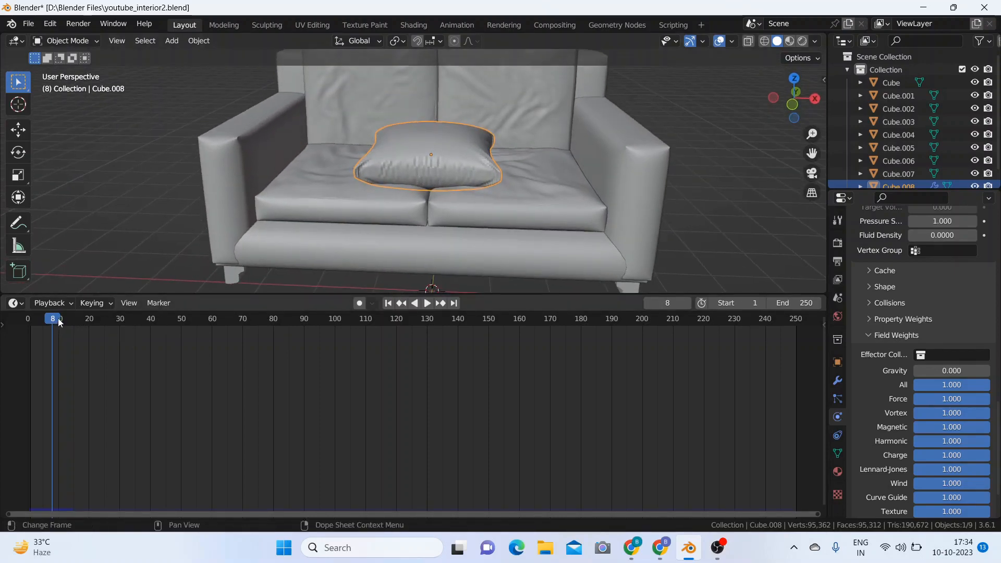
pyautogui.press('space')
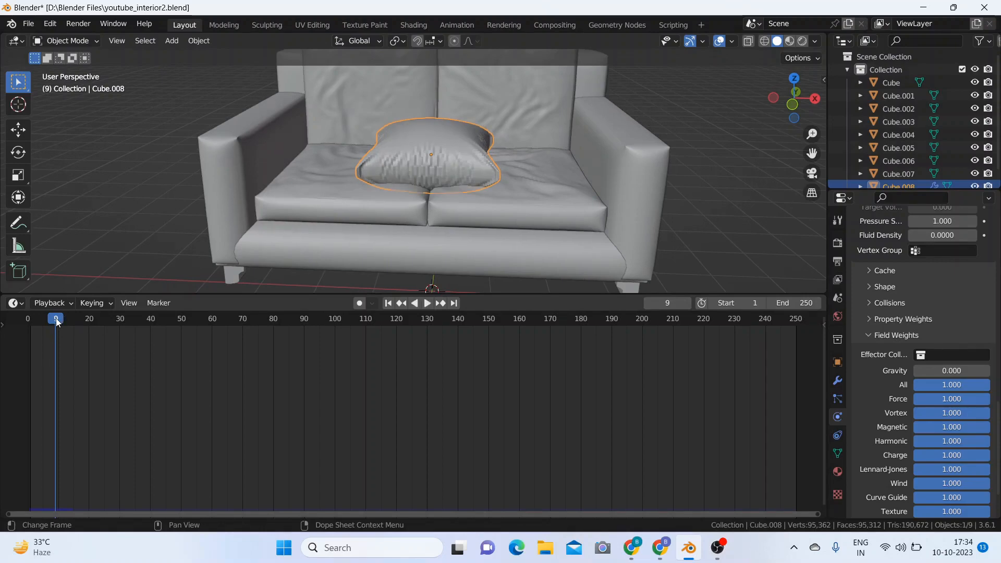
pyautogui.click(54, 321)
pyautogui.press('space')
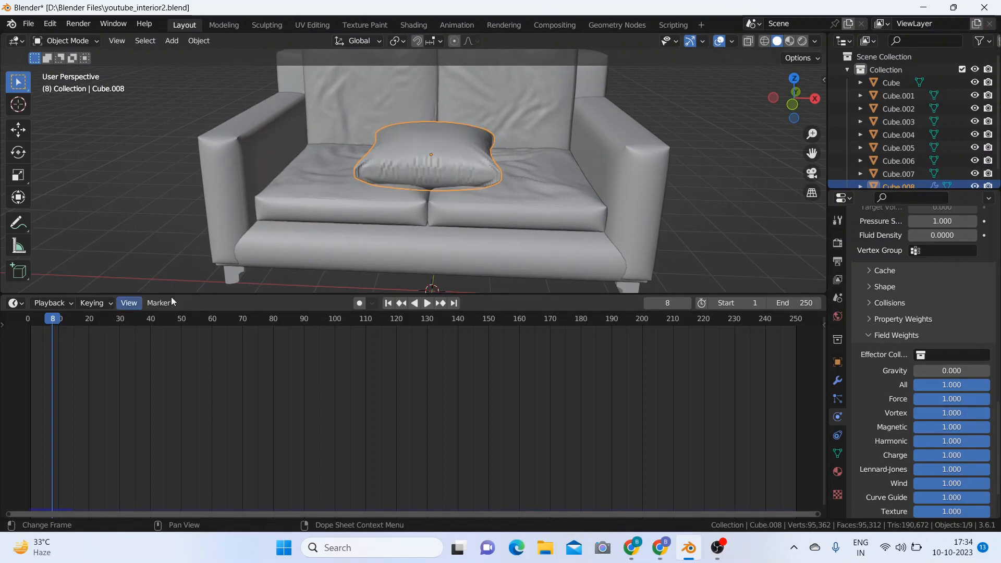
# Step: Shade the inflated pillow smooth
pyautogui.moveTo(425, 217); pyautogui.dragTo(439, 254, button='middle')
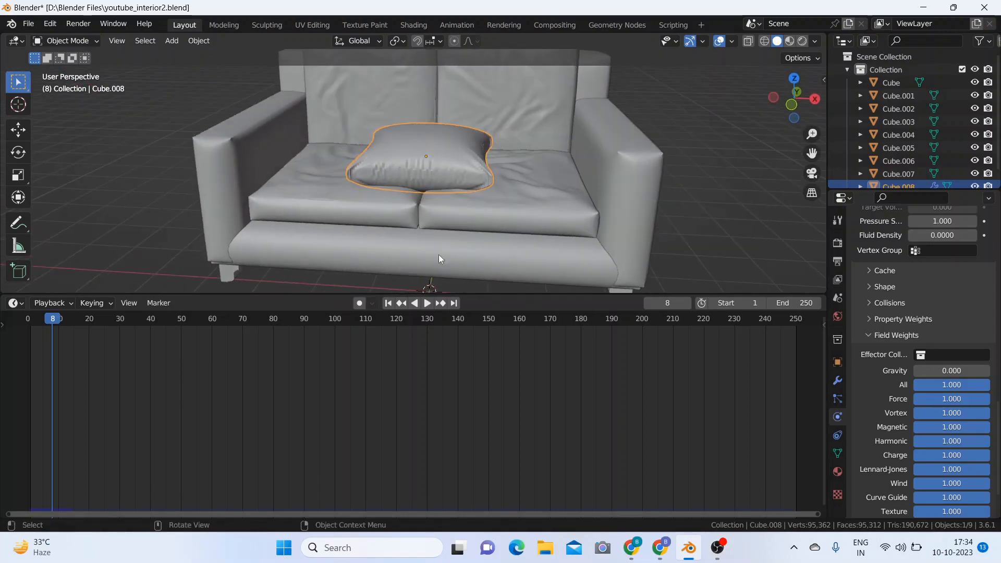
pyautogui.rightClick(456, 155)
pyautogui.click(440, 152)
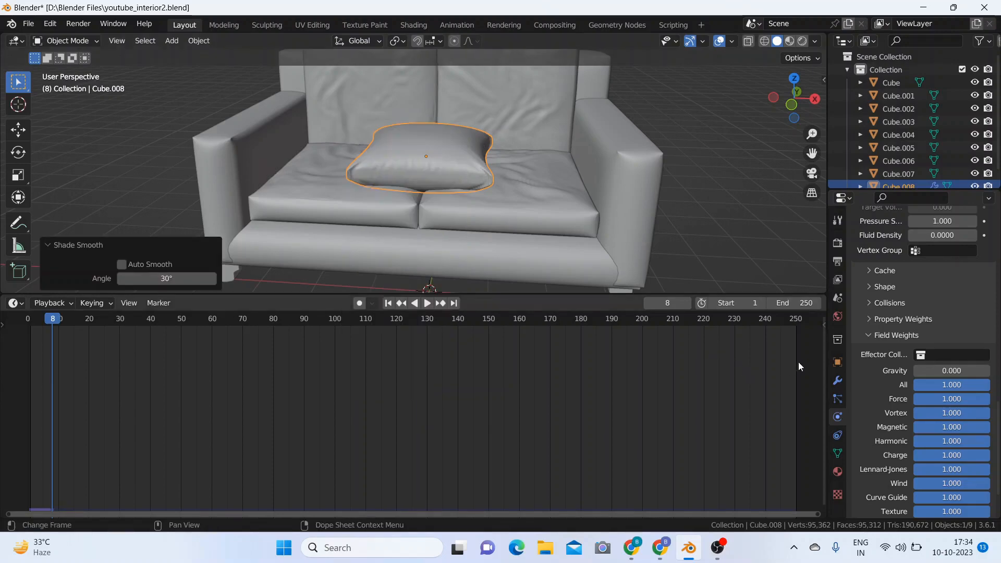
# Step: Apply the pillow's Bevel, Subdivision and Cloth modifiers in that order
pyautogui.click(837, 381)
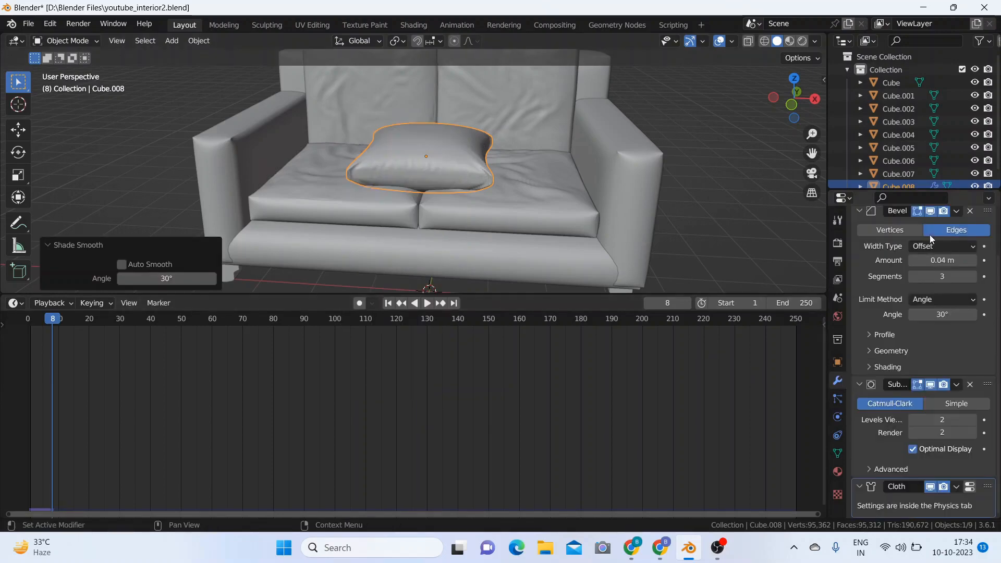
pyautogui.scroll(2, 965, 246)
pyautogui.click(956, 252)
pyautogui.click(947, 271)
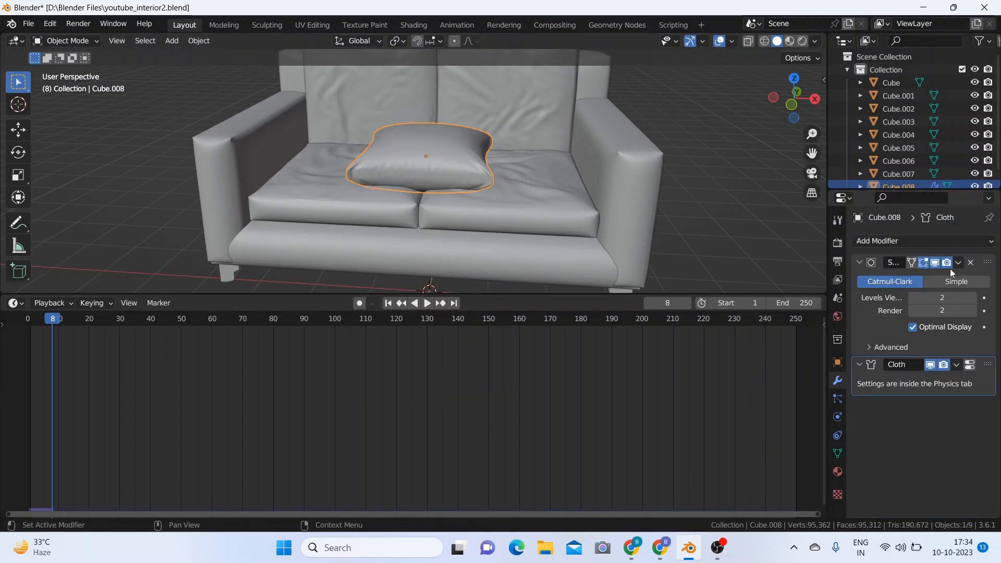
pyautogui.click(956, 262)
pyautogui.click(941, 276)
pyautogui.click(956, 263)
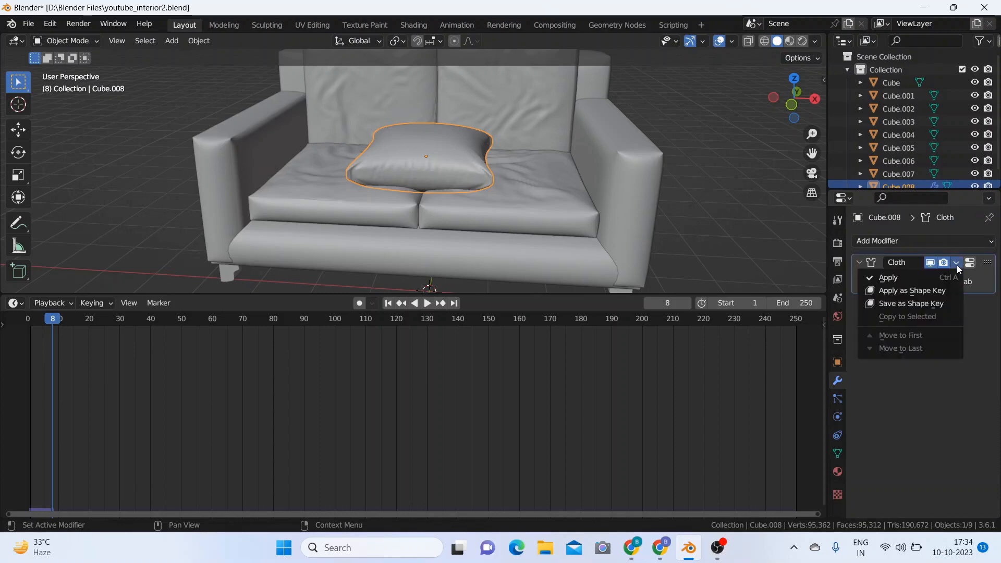
pyautogui.click(939, 280)
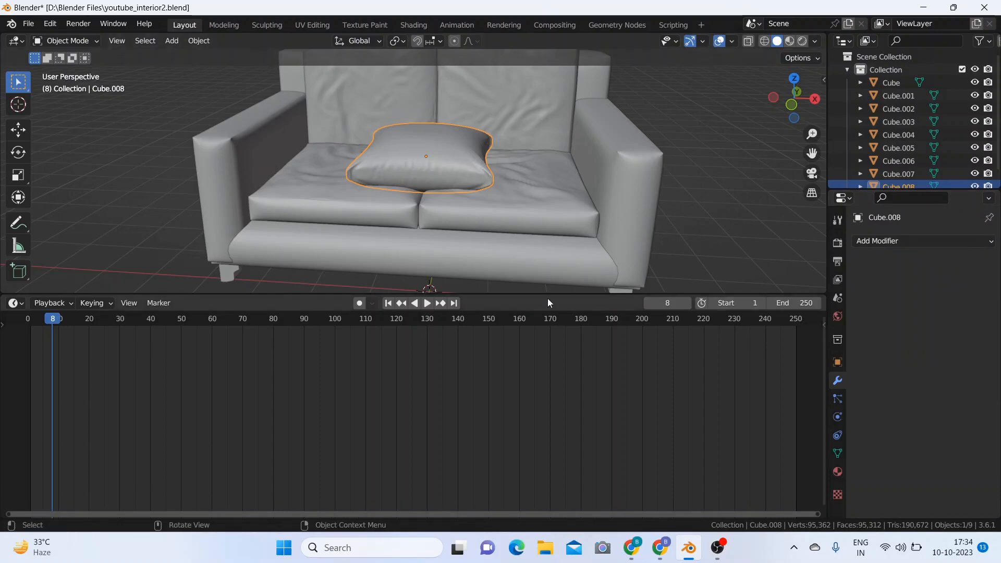
# Step: Shrink the timeline back down and raise the pillow about 0.41 m along the Z axis
pyautogui.moveTo(548, 296); pyautogui.dragTo(538, 476)
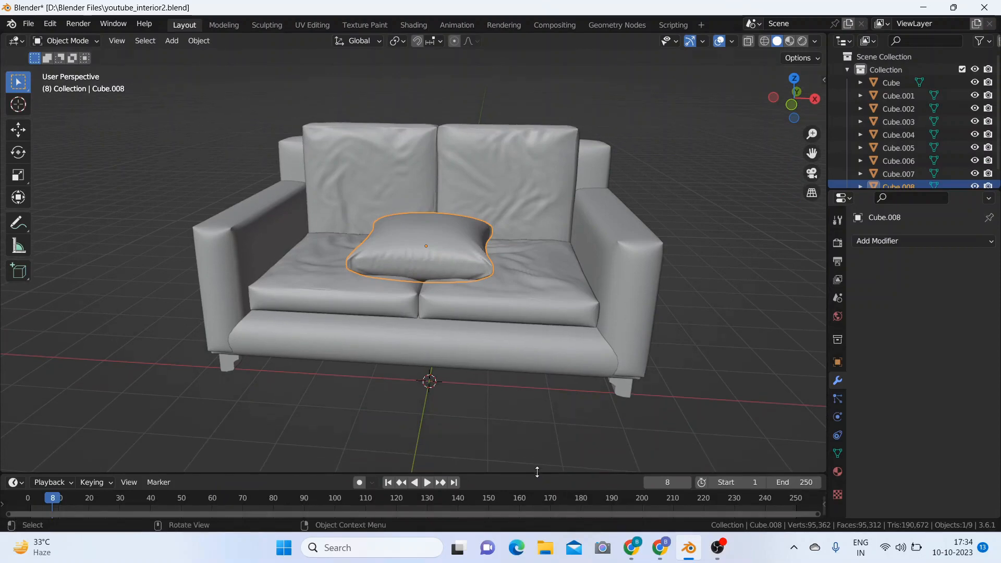
pyautogui.click(668, 192)
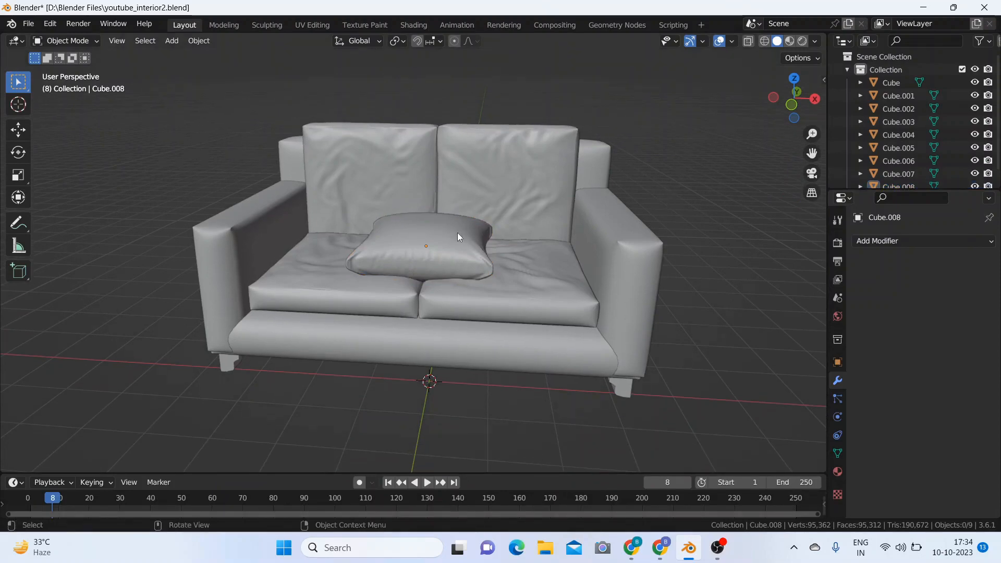
pyautogui.click(457, 232)
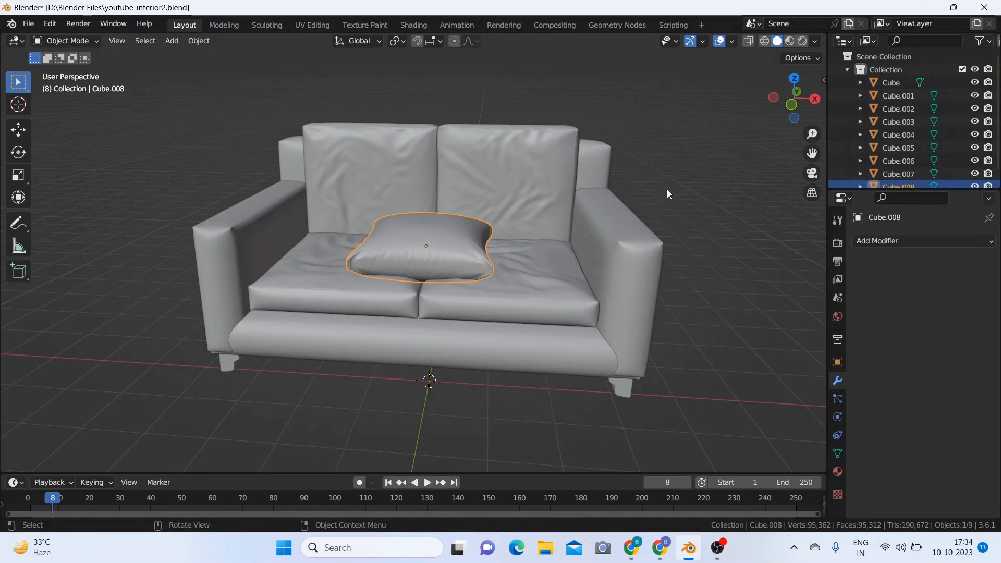
pyautogui.press('g')
pyautogui.press('z')
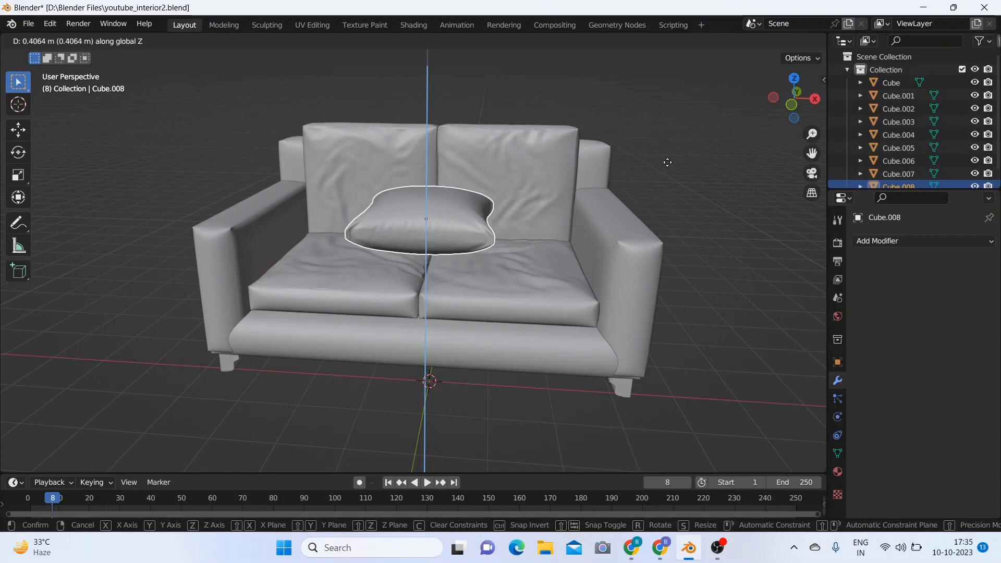
pyautogui.click(668, 166)
# Step: Stand the pillow upright by rotating it 90° about the Y axis and scale it to about 0.727
pyautogui.press('r')
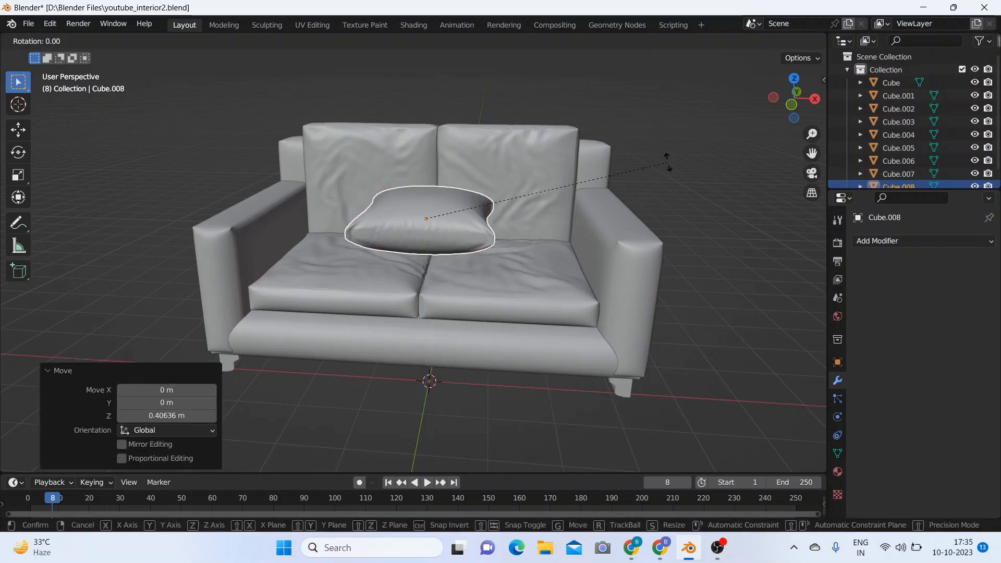
pyautogui.write('y')
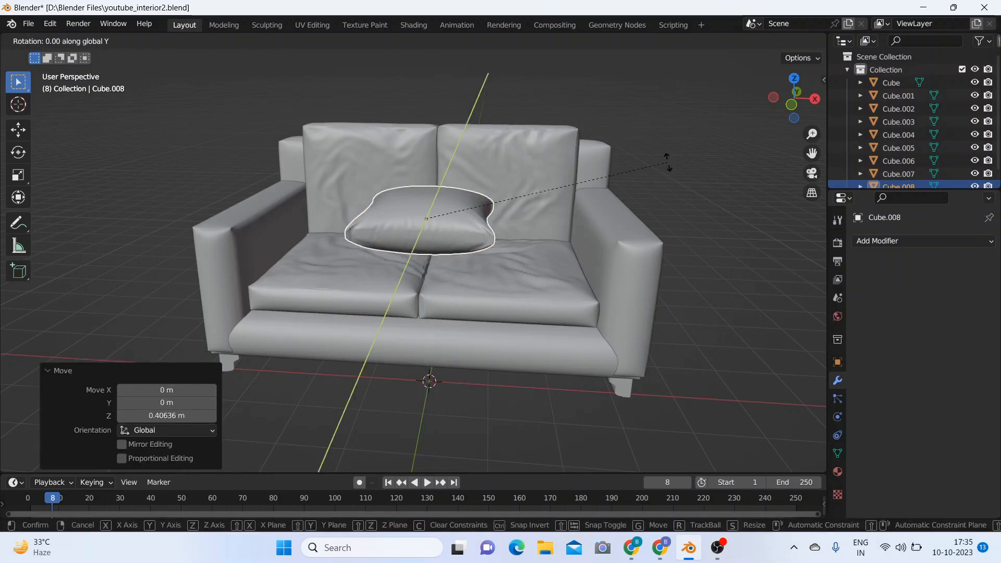
pyautogui.write('90')
pyautogui.press('Return')
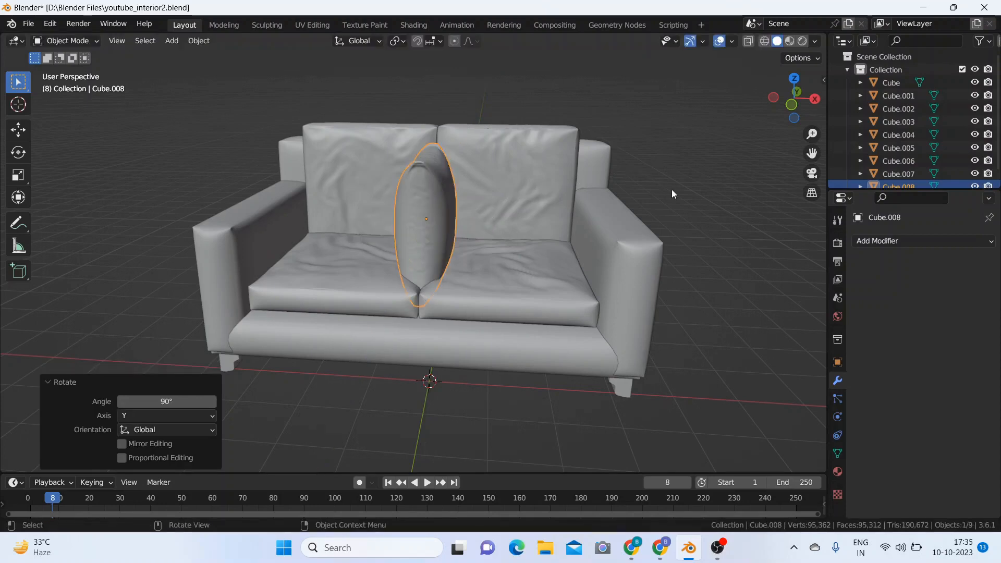
pyautogui.moveTo(672, 189); pyautogui.dragTo(632, 198, button='middle')
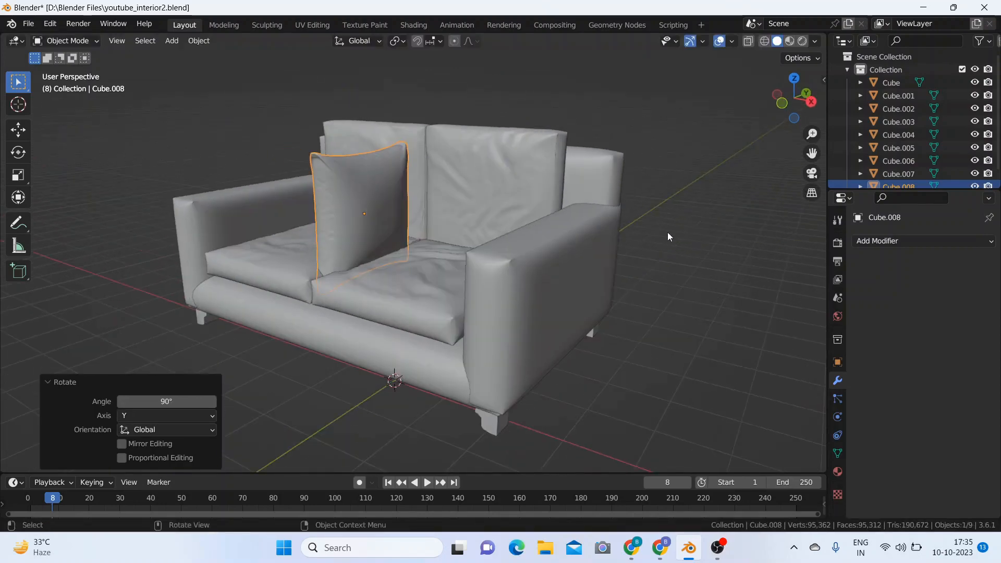
pyautogui.press('s')
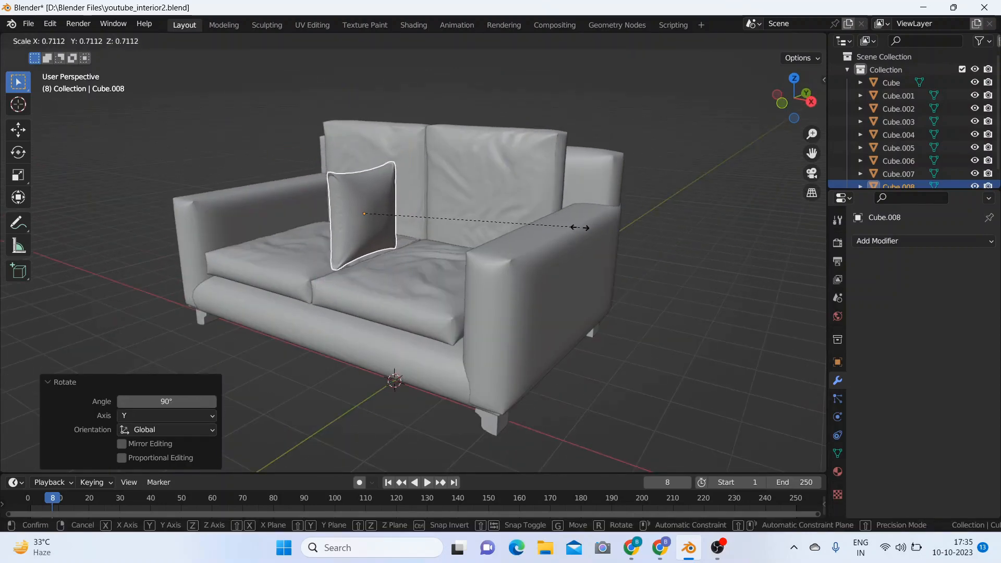
pyautogui.click(600, 241)
# Step: Tilt the pillow about -36.8° around global Y, about 2.3° around X and about -33.8° around Z
pyautogui.moveTo(601, 242); pyautogui.dragTo(666, 255, button='middle')
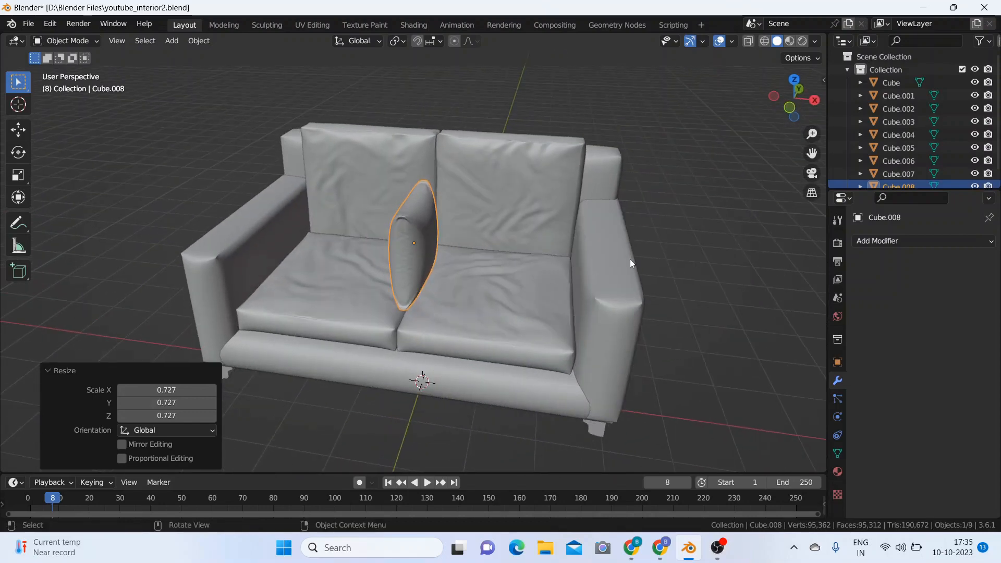
pyautogui.press('r')
pyautogui.press('y')
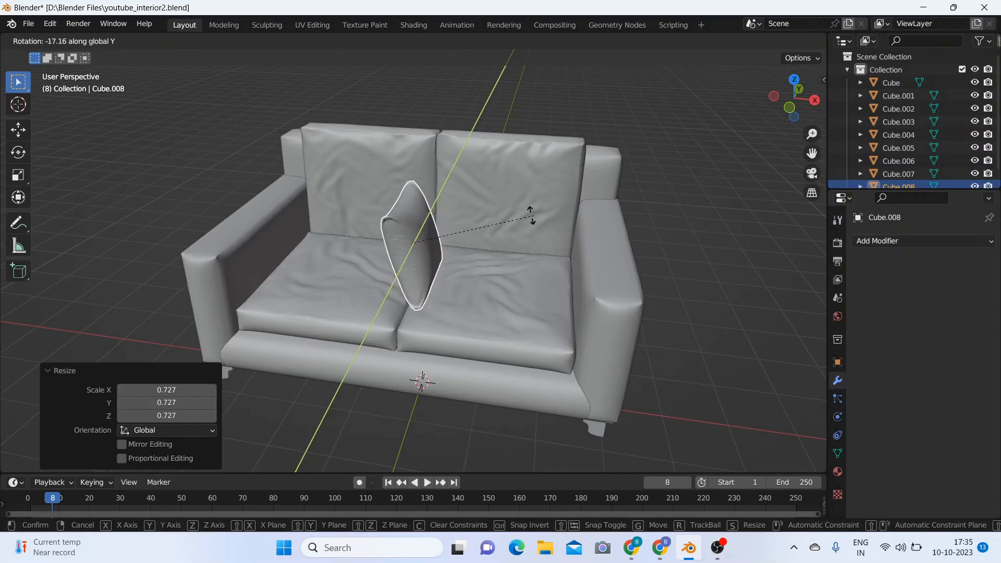
pyautogui.click(476, 207)
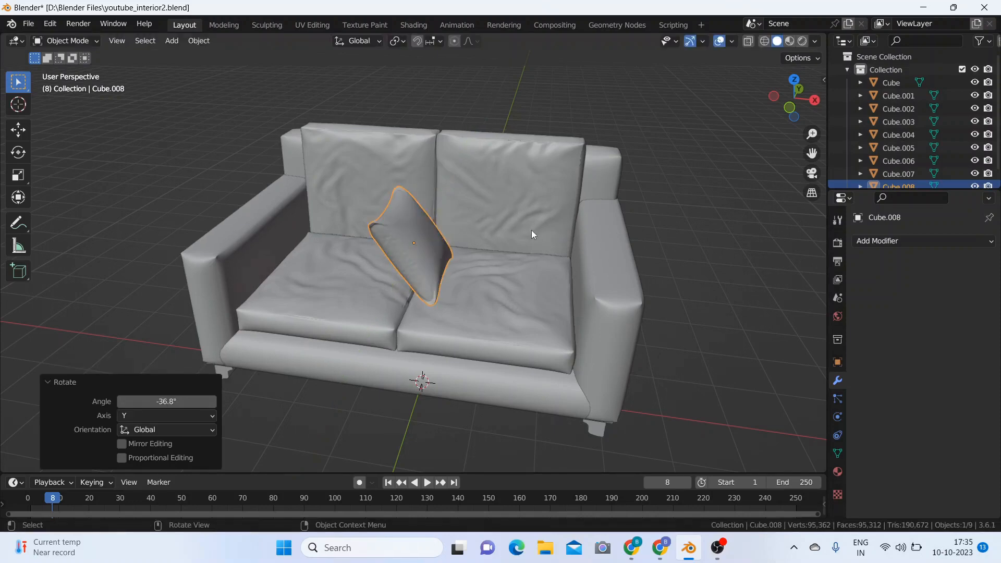
pyautogui.press('r')
pyautogui.press('x')
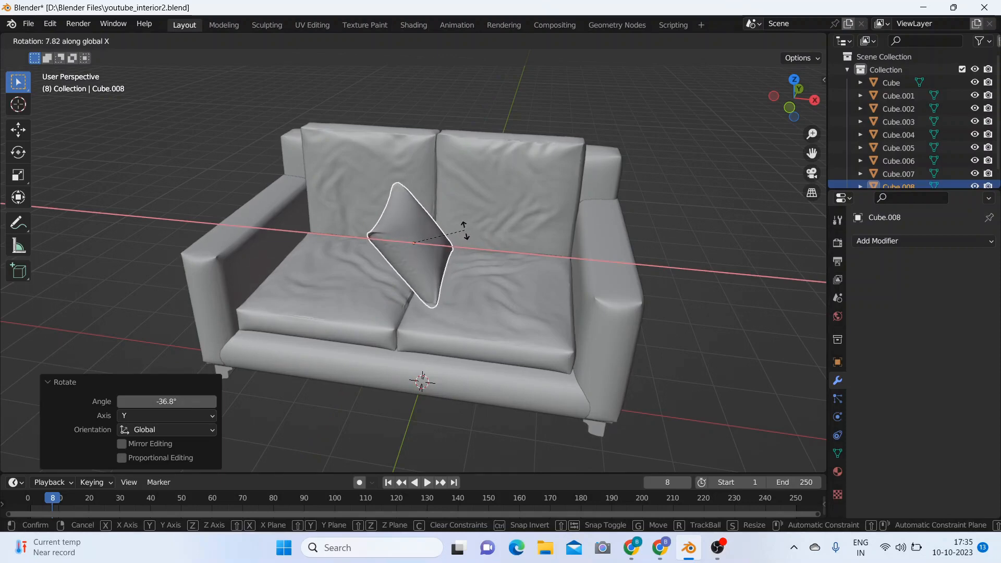
pyautogui.click(464, 236)
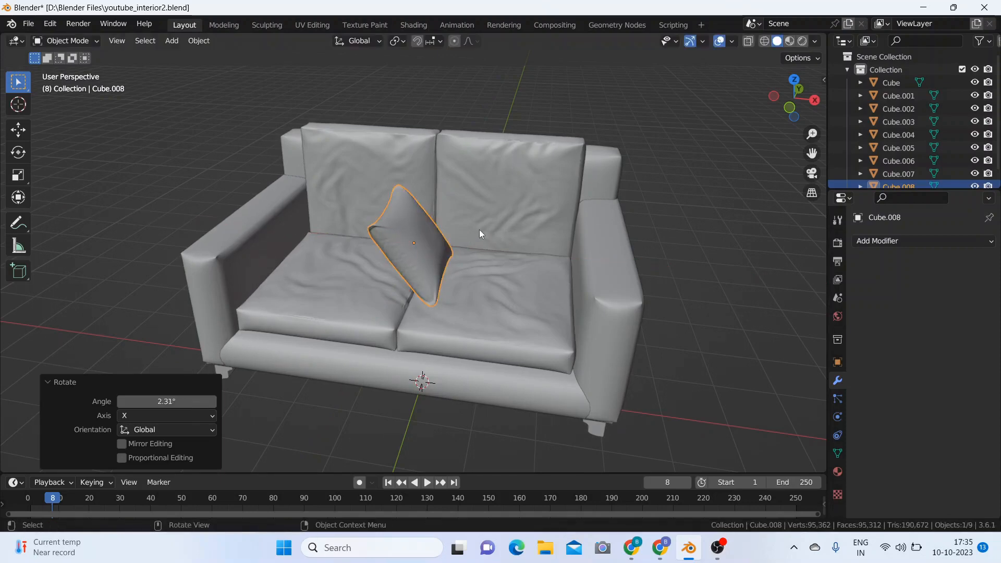
pyautogui.press('r')
pyautogui.press('z')
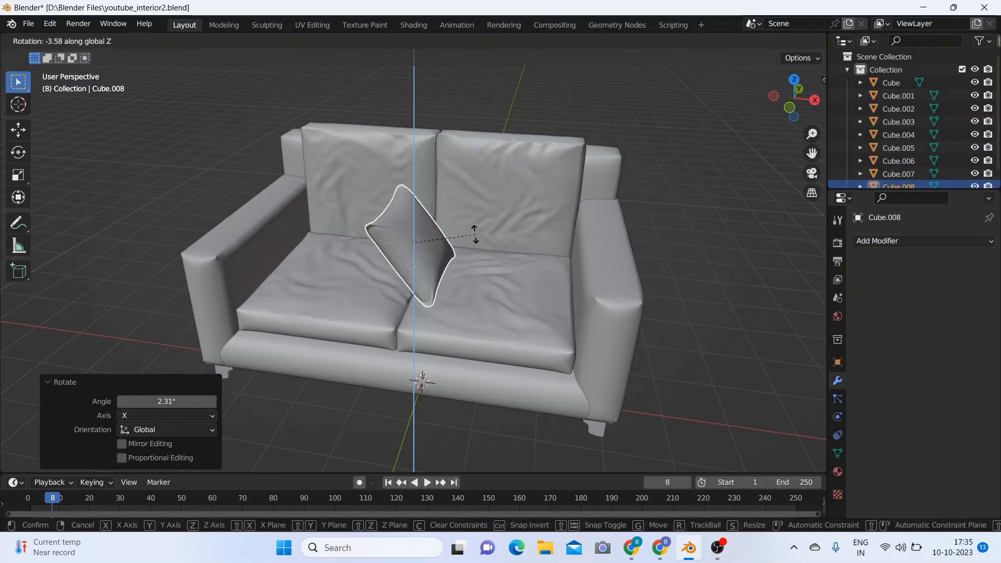
pyautogui.click(433, 250)
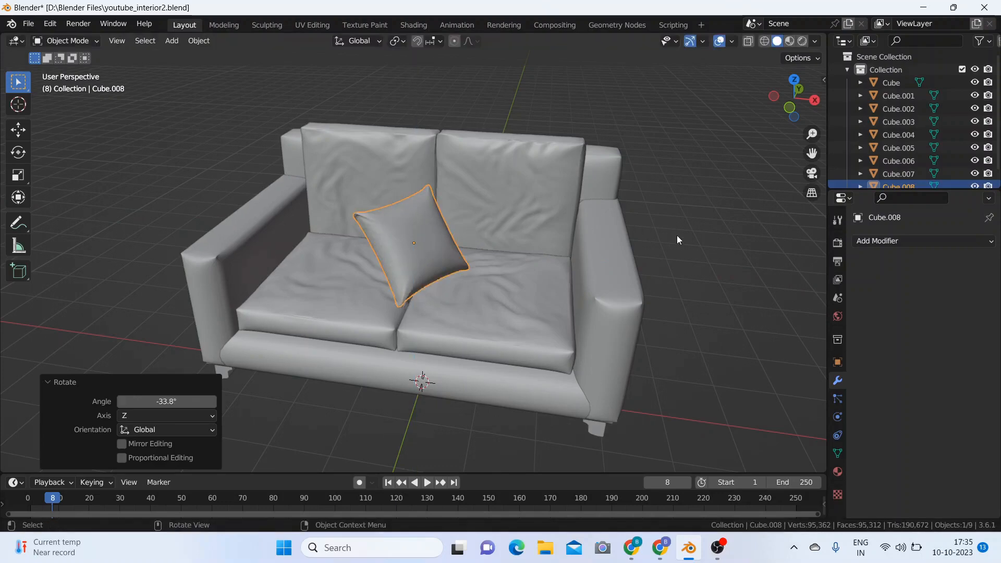
# Step: Move the pillow about -1.93 m along X and about 0.66 m along Y into the sofa's corner
pyautogui.press('g')
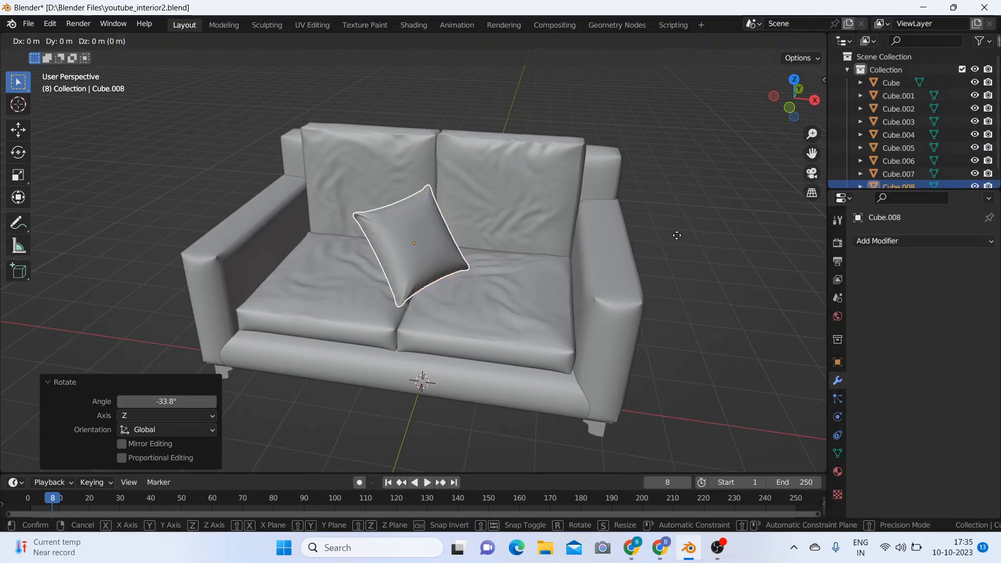
pyautogui.press('x')
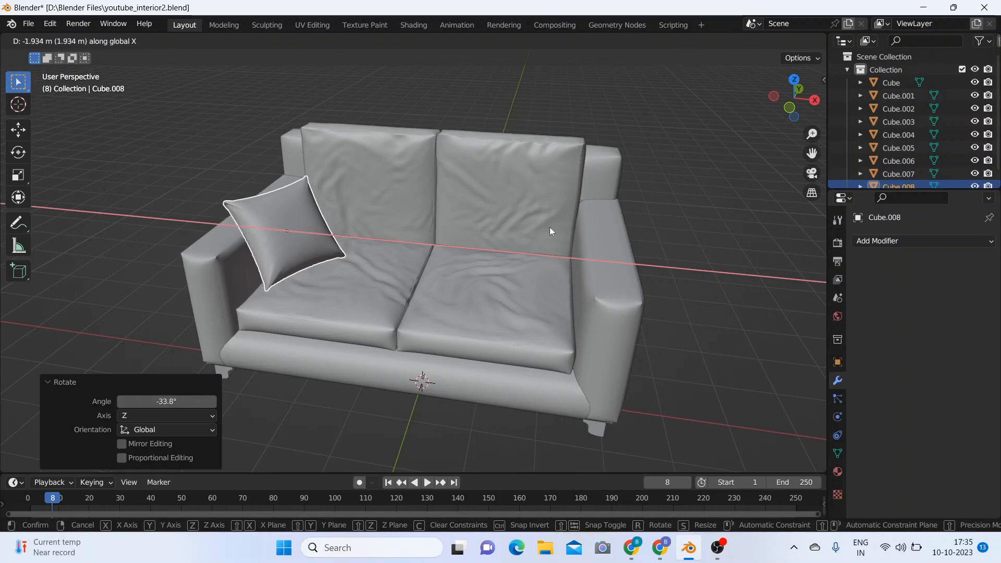
pyautogui.click(550, 227)
pyautogui.moveTo(549, 226)
pyautogui.mouseDown(button='middle')
pyautogui.moveTo(660, 226)
pyautogui.moveTo(555, 229)
pyautogui.mouseUp(button='middle')
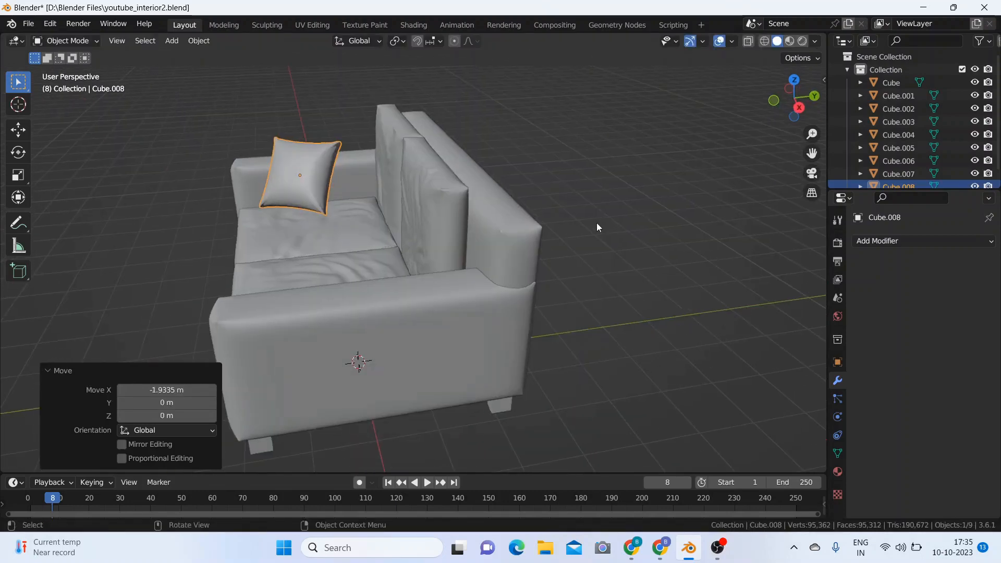
pyautogui.press('g')
pyautogui.press('y')
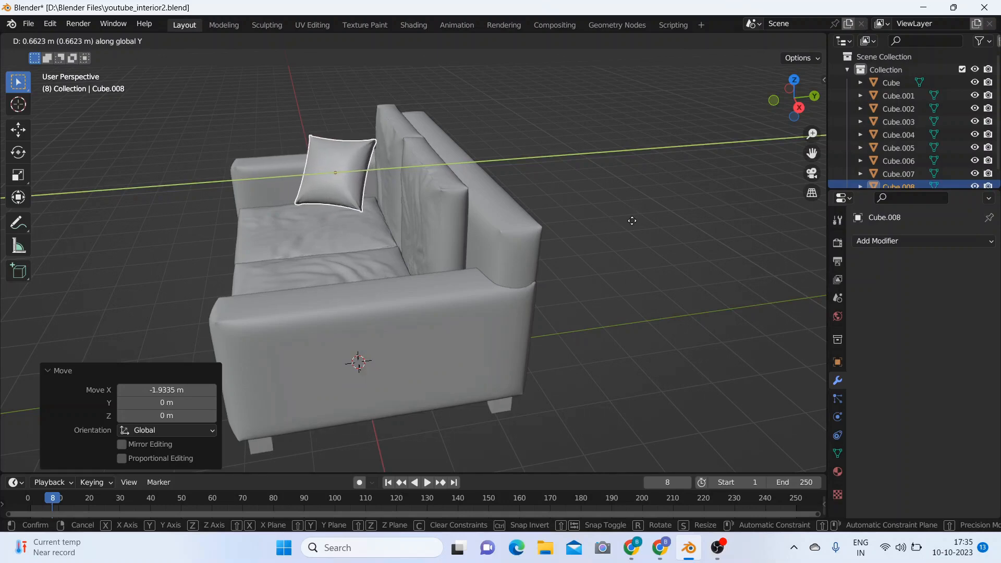
pyautogui.click(632, 220)
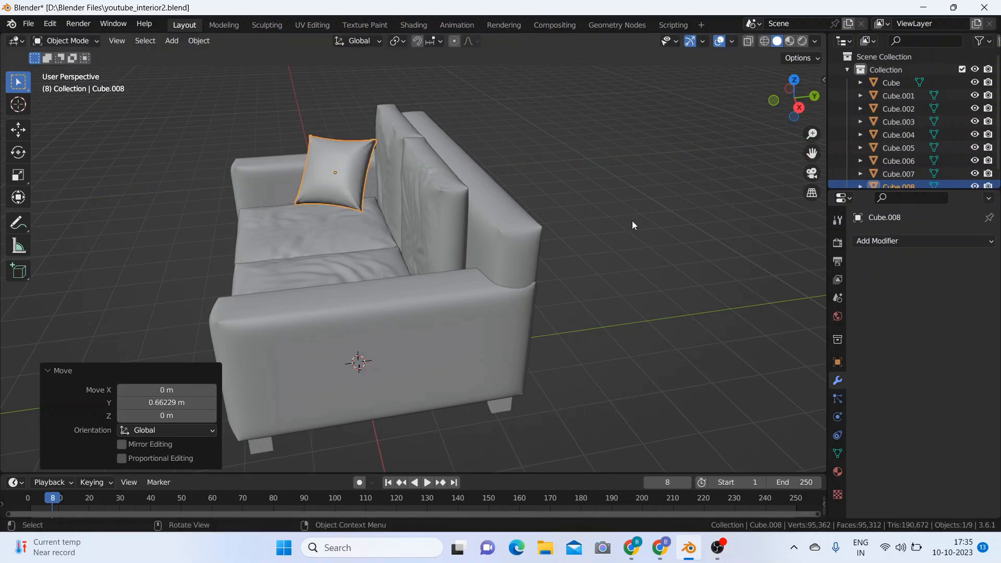
# Step: Stretch the pillow slightly, scaling it to about 1.016 along Z and about 1.049 along X
pyautogui.click(621, 274)
pyautogui.moveTo(623, 264); pyautogui.dragTo(722, 252, button='middle')
pyautogui.click(335, 215)
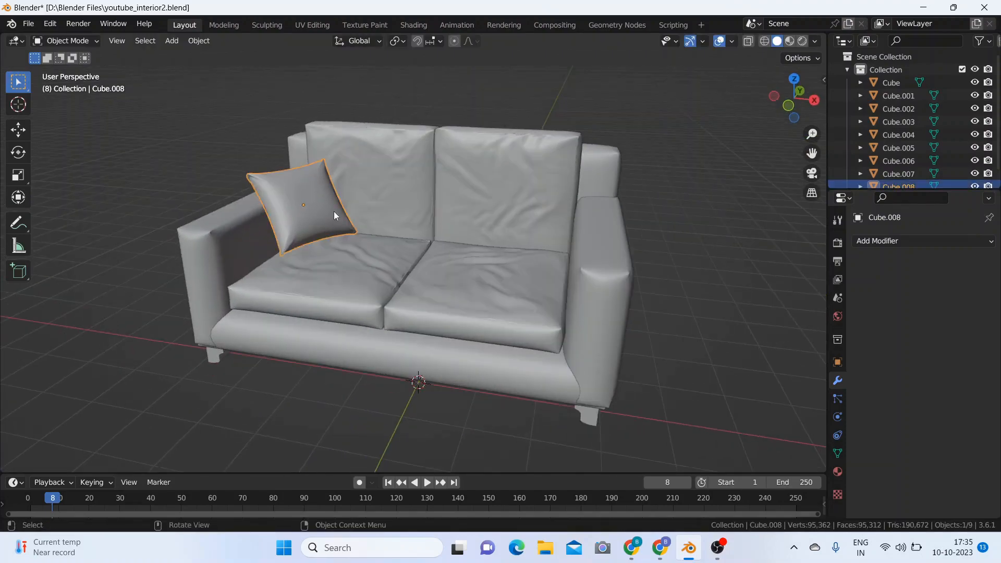
pyautogui.press('s')
pyautogui.press('z')
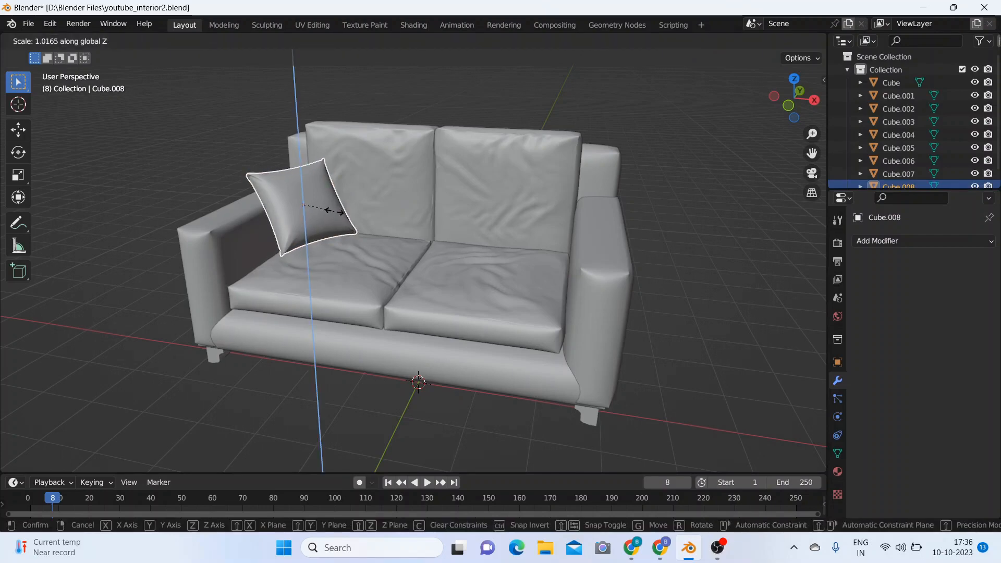
pyautogui.click(334, 211)
pyautogui.press('s')
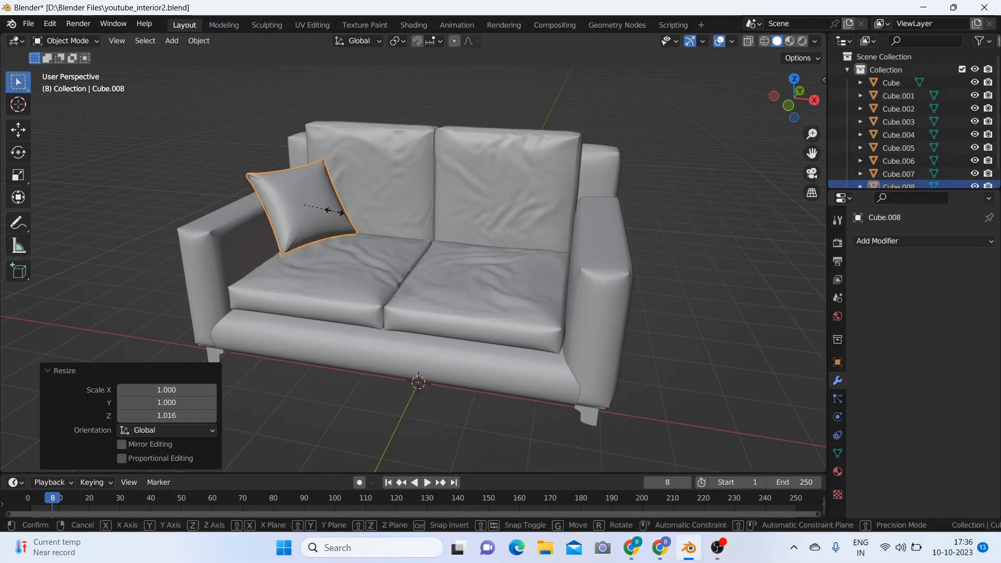
pyautogui.press('x')
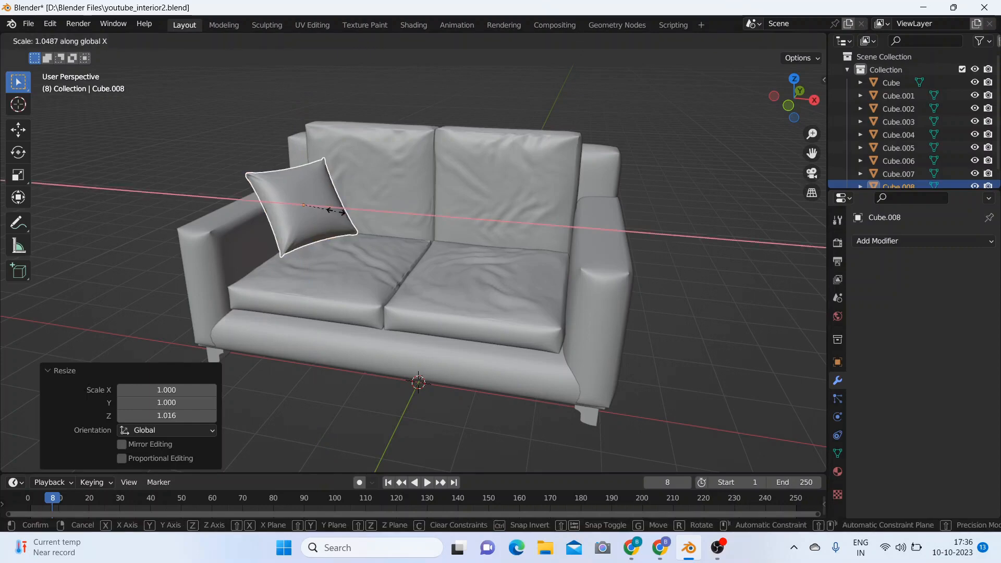
pyautogui.click(337, 211)
# Step: Shift the pillow slightly along positive X, away from the adjacent armrest
pyautogui.moveTo(575, 261); pyautogui.dragTo(661, 269, button='middle')
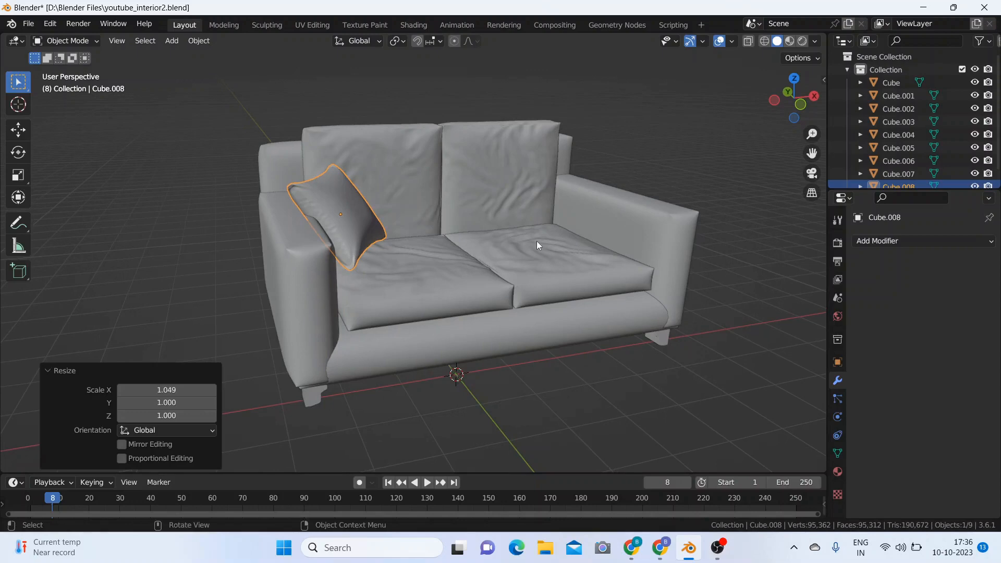
pyautogui.press('g')
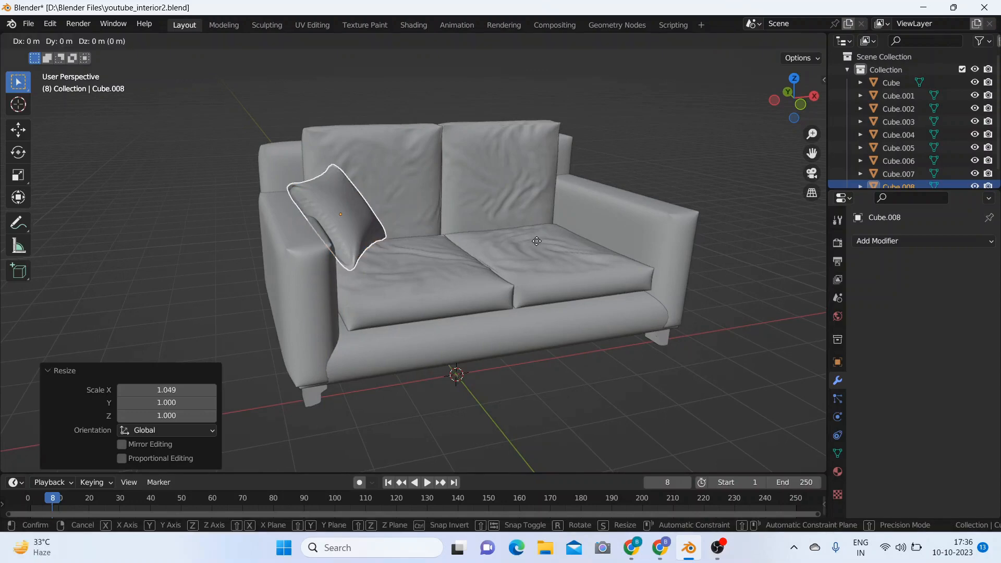
pyautogui.press('x')
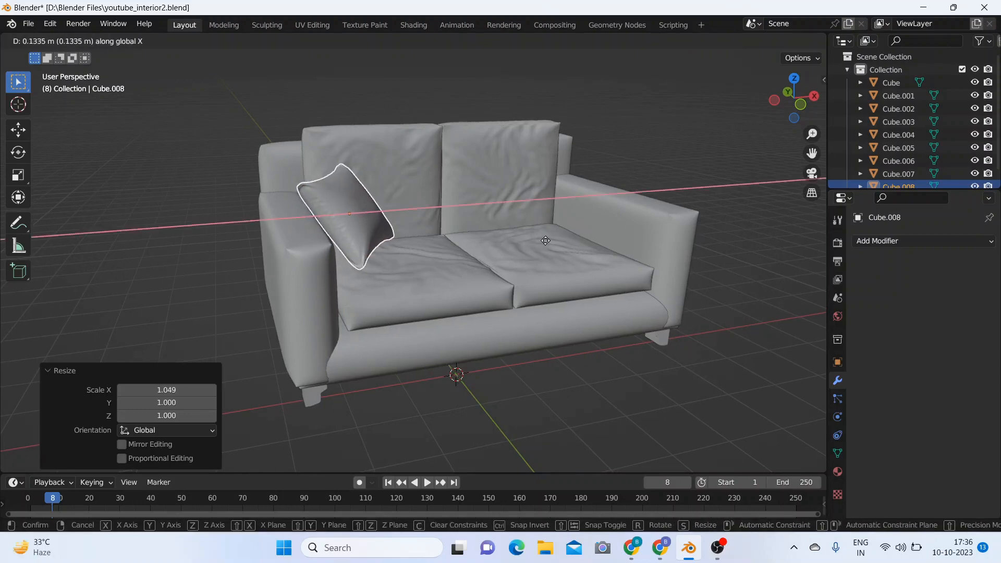
pyautogui.click(573, 224)
pyautogui.click(634, 169)
pyautogui.moveTo(636, 168); pyautogui.dragTo(582, 192, button='middle')
# Step: Mirror the pillow to the sofa's opposite end on the X axis with the sofa base Cube as mirror object, and apply the modifier
pyautogui.click(349, 227)
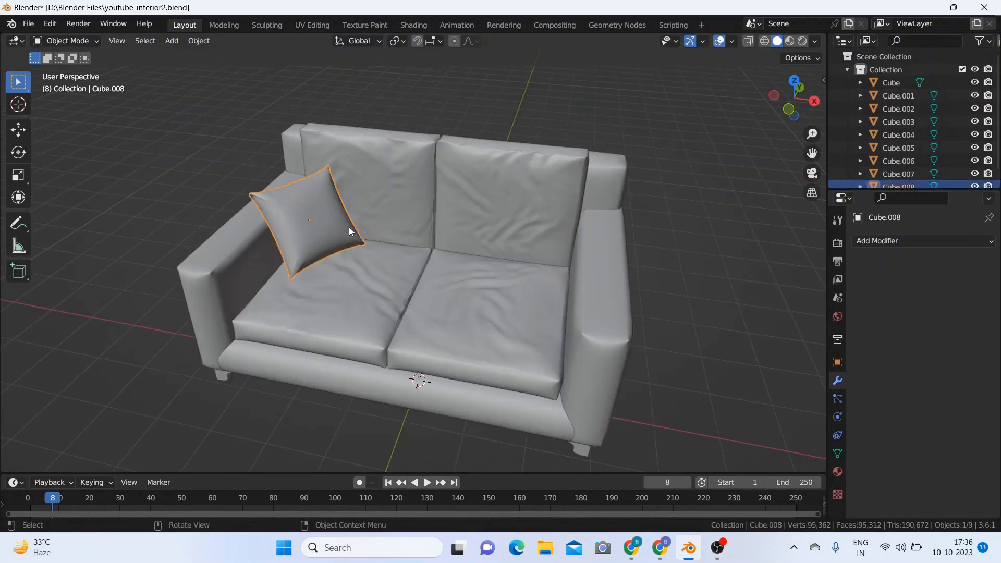
pyautogui.click(913, 242)
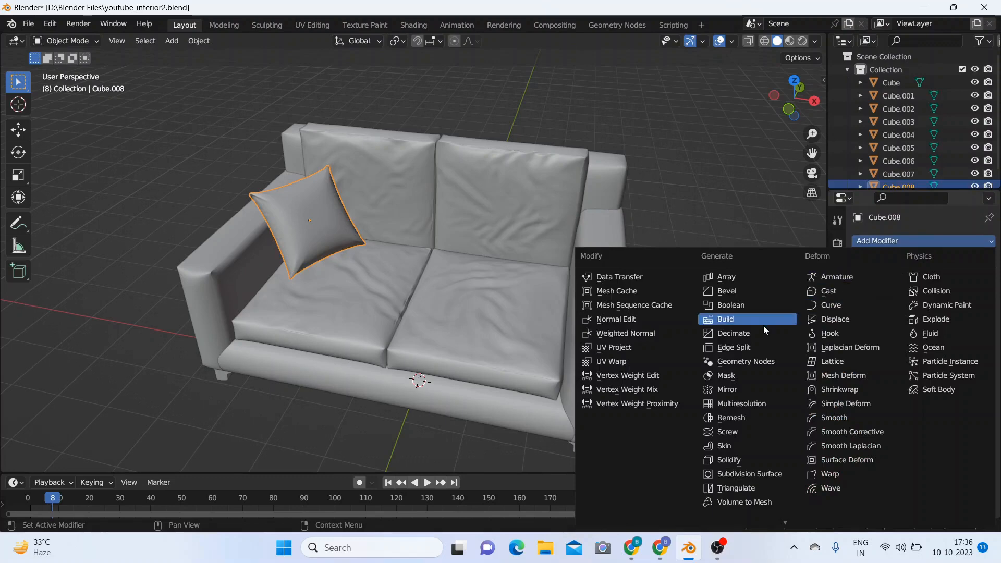
pyautogui.click(751, 388)
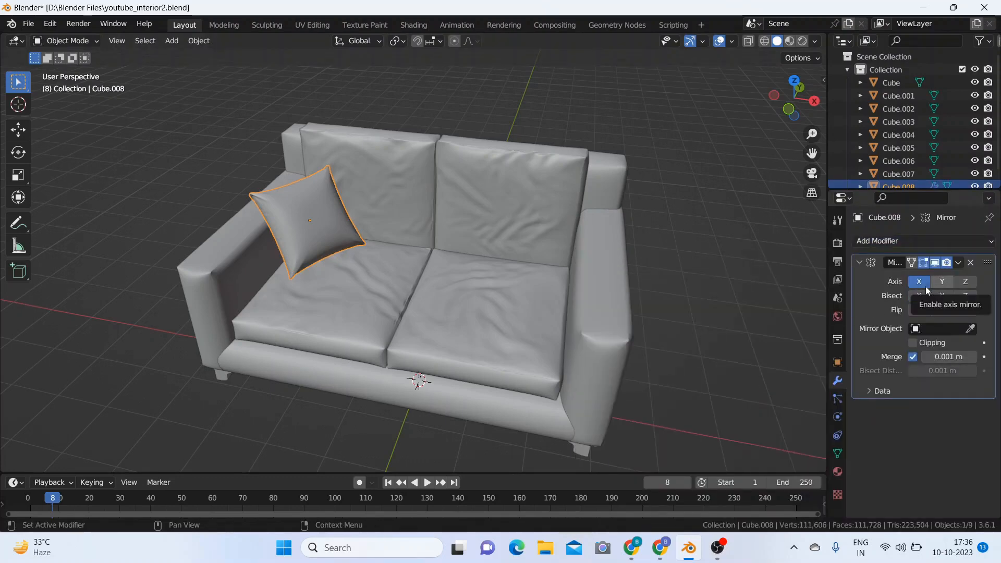
pyautogui.click(970, 330)
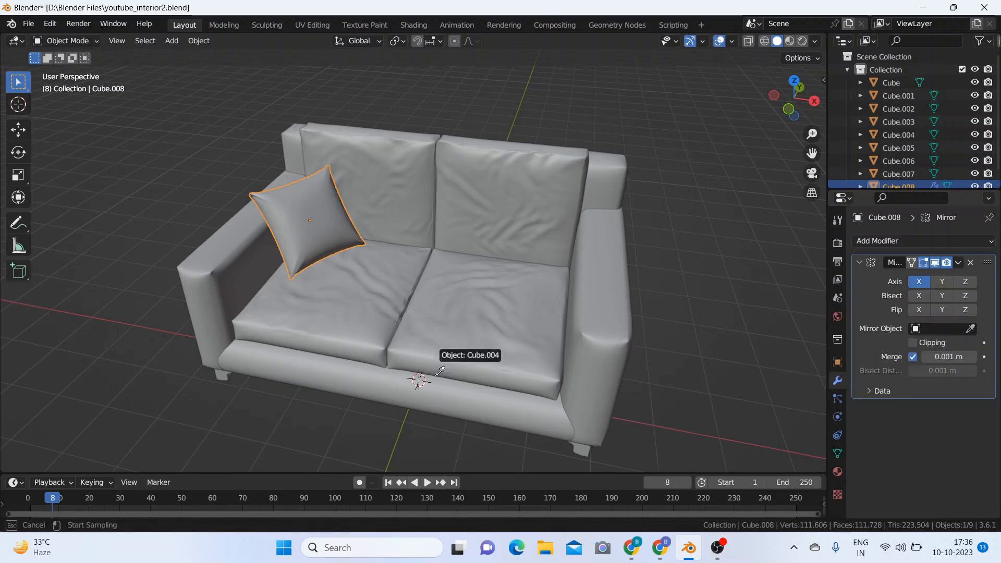
pyautogui.click(436, 398)
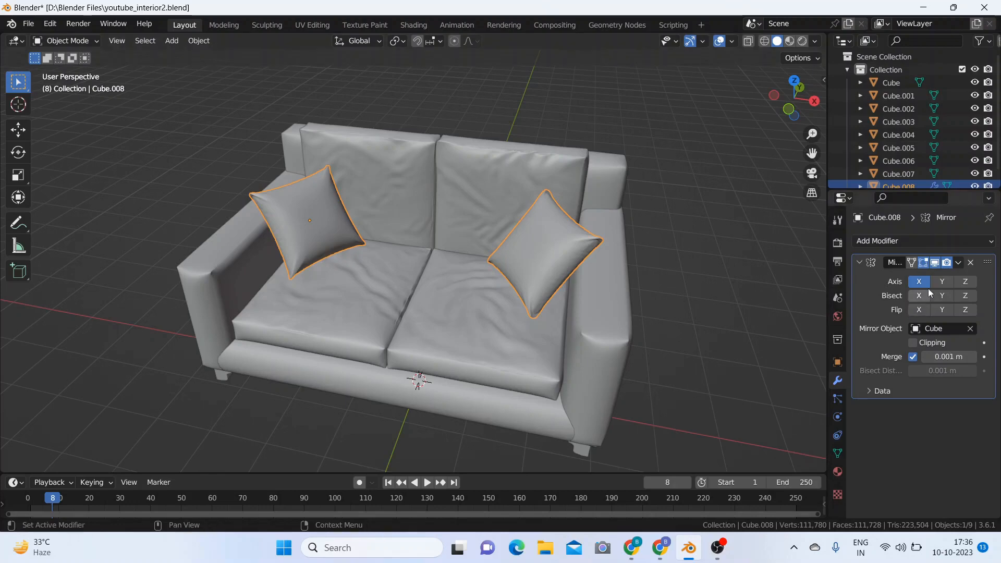
pyautogui.click(959, 262)
pyautogui.click(947, 277)
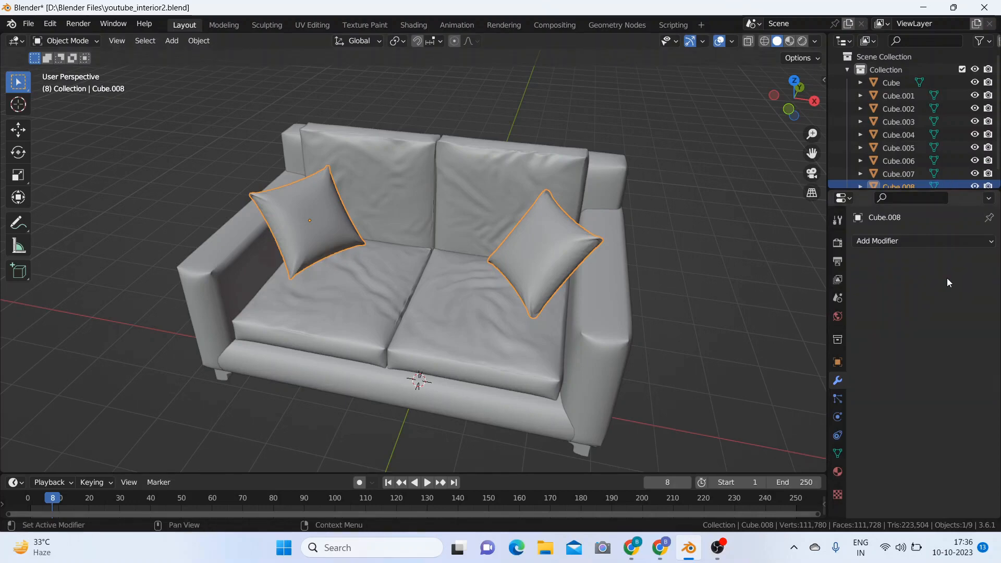
# Step: Deselect the pillows and examine the whole sofa with both pillows from near and far
pyautogui.click(663, 238)
pyautogui.moveTo(664, 235); pyautogui.dragTo(679, 309, button='middle')
pyautogui.scroll(-5, 702, 241)
pyautogui.scroll(5, 634, 305)
pyautogui.scroll(-3, 667, 302)
pyautogui.scroll(3, 667, 301)
pyautogui.scroll(3, 667, 301)
pyautogui.scroll(-3, 667, 302)
# Step: Switch the viewport shading to Material Preview and view the whole sofa
pyautogui.click(789, 42)
pyautogui.scroll(4, 599, 268)
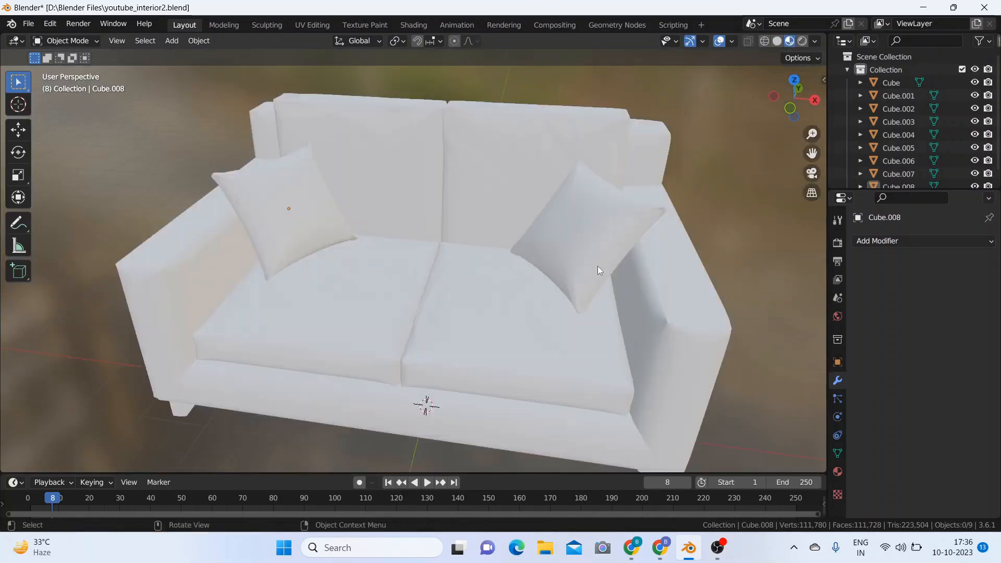
pyautogui.scroll(-5, 598, 266)
pyautogui.moveTo(600, 265); pyautogui.dragTo(687, 256, button='middle')
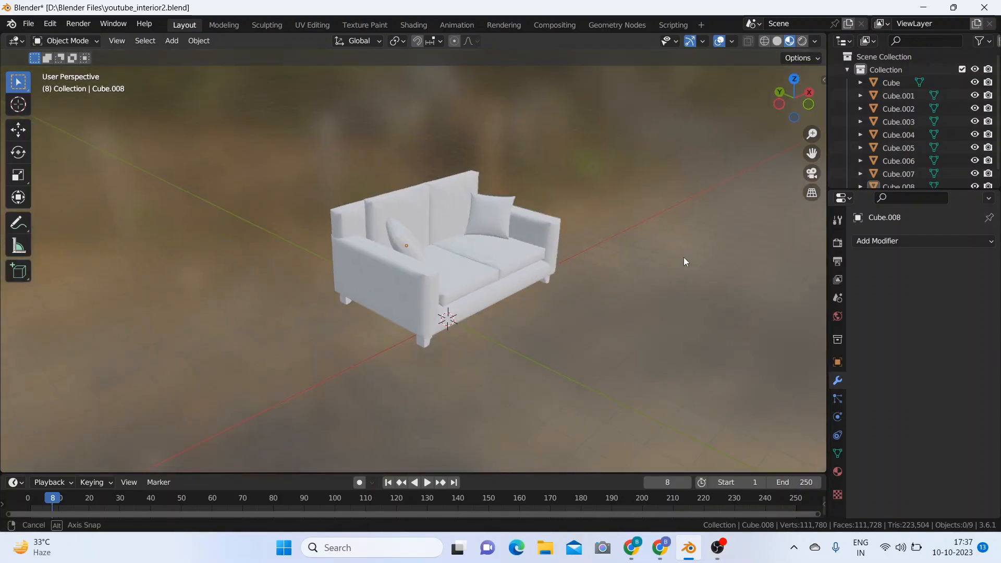
# Step: Check the sofa's separate pieces by selecting the pillows, cushions and feet in turn, and deselect everything
pyautogui.click(393, 236)
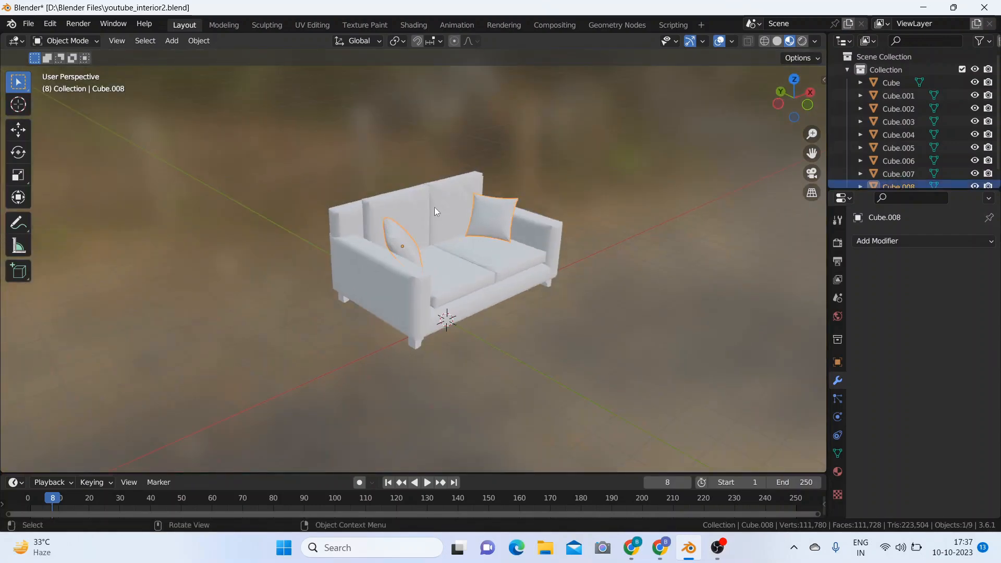
pyautogui.click(434, 208)
pyautogui.click(392, 220)
pyautogui.click(448, 258)
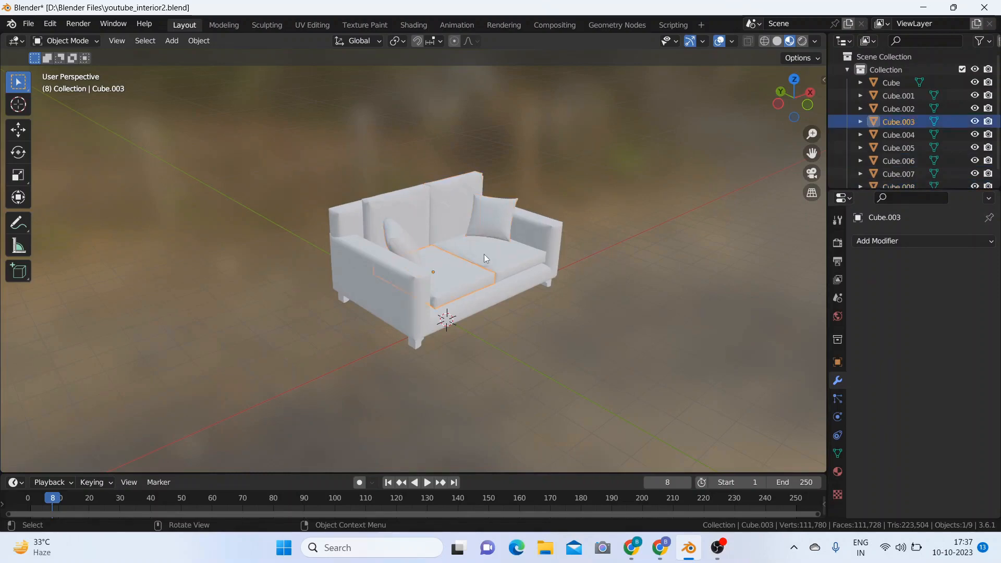
pyautogui.click(483, 254)
pyautogui.click(449, 198)
pyautogui.click(450, 197)
pyautogui.click(431, 243)
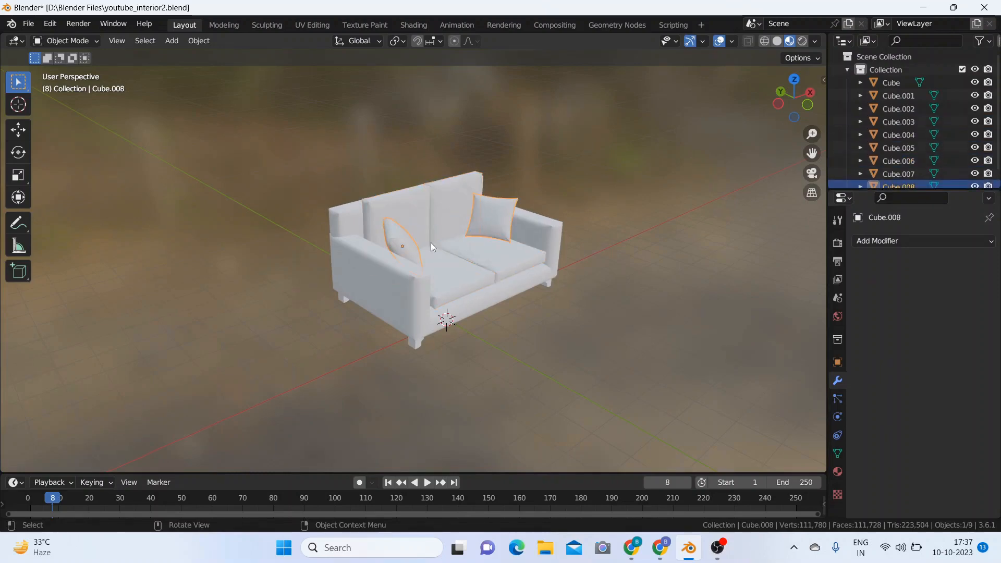
pyautogui.moveTo(597, 204); pyautogui.dragTo(621, 279, button='middle')
pyautogui.click(543, 296)
pyautogui.click(595, 214)
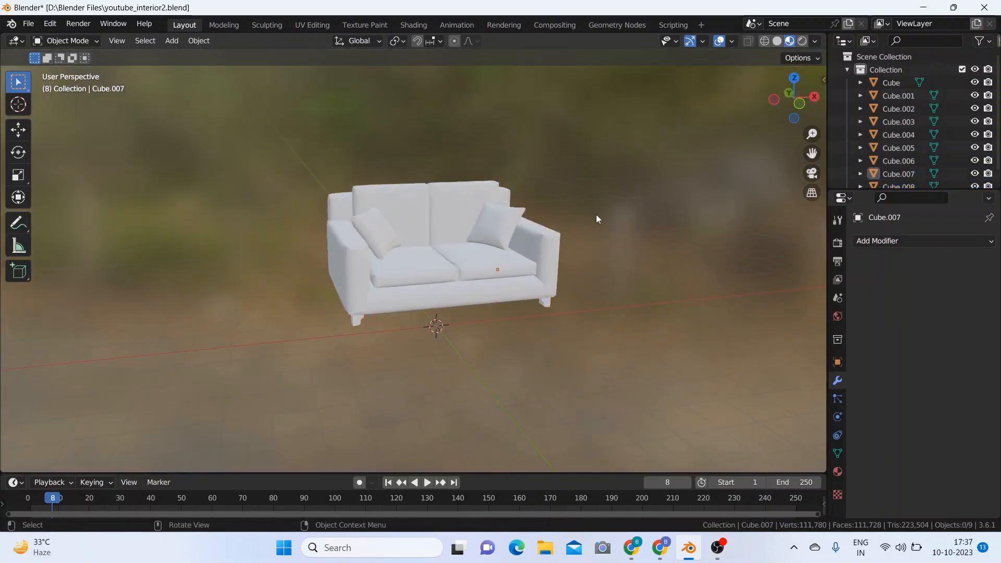
# Step: Examine the sofa and its two pillows from both sides
pyautogui.moveTo(596, 214); pyautogui.dragTo(668, 239, button='middle')
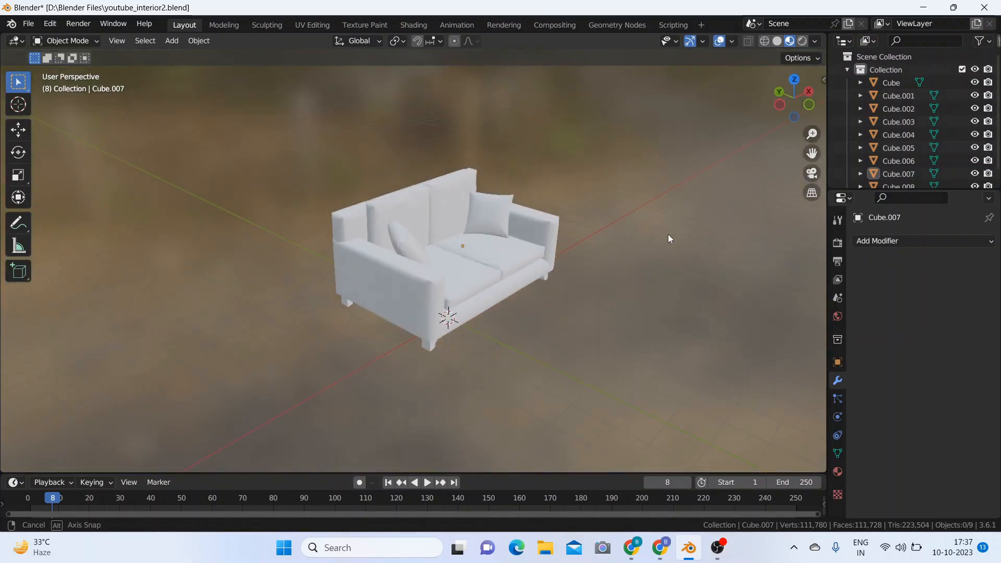
pyautogui.moveTo(668, 235); pyautogui.dragTo(537, 234, button='middle')
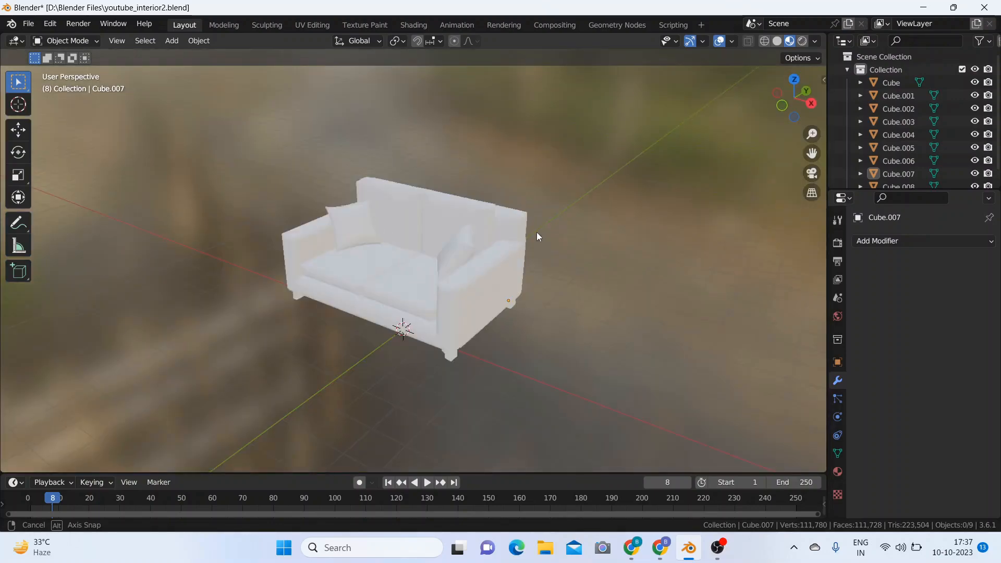
pyautogui.moveTo(536, 232); pyautogui.dragTo(626, 195, button='middle')
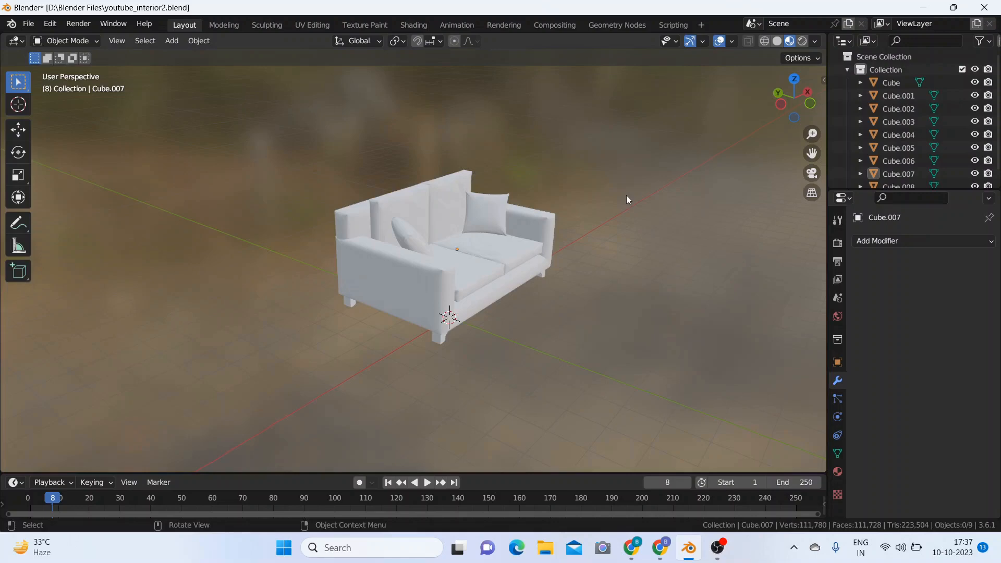